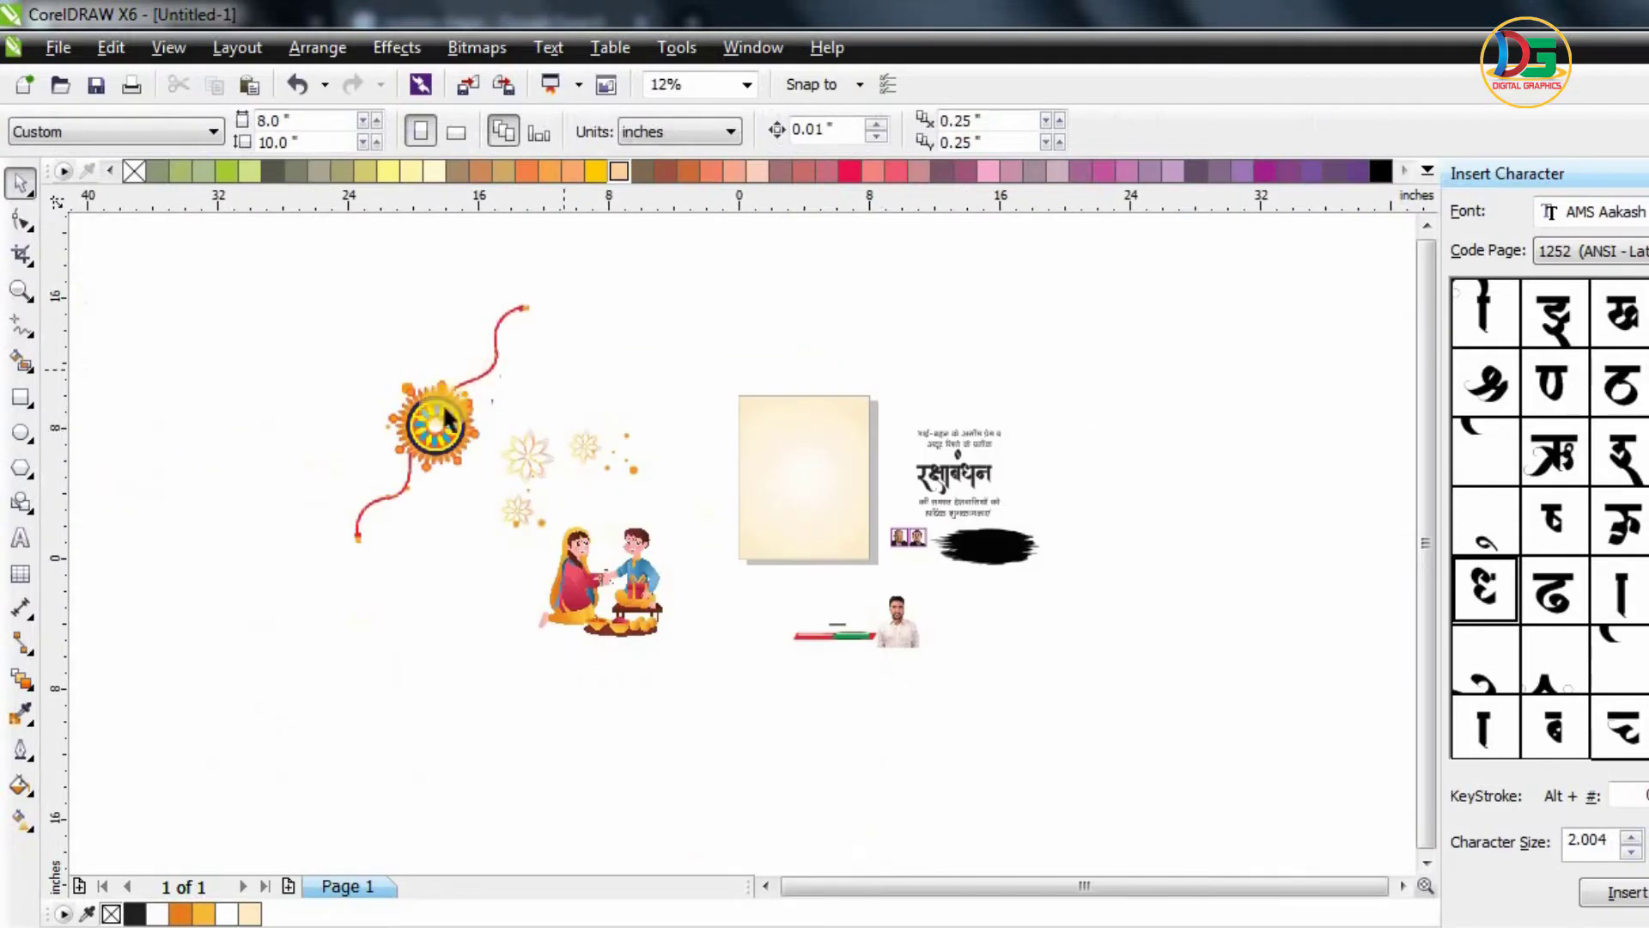
# - Move the rakhi artwork onto the page and scale it down to about 41%
pyautogui.moveTo(573, 400); pyautogui.dragTo(816, 394)
pyautogui.scroll(2, 811, 400)
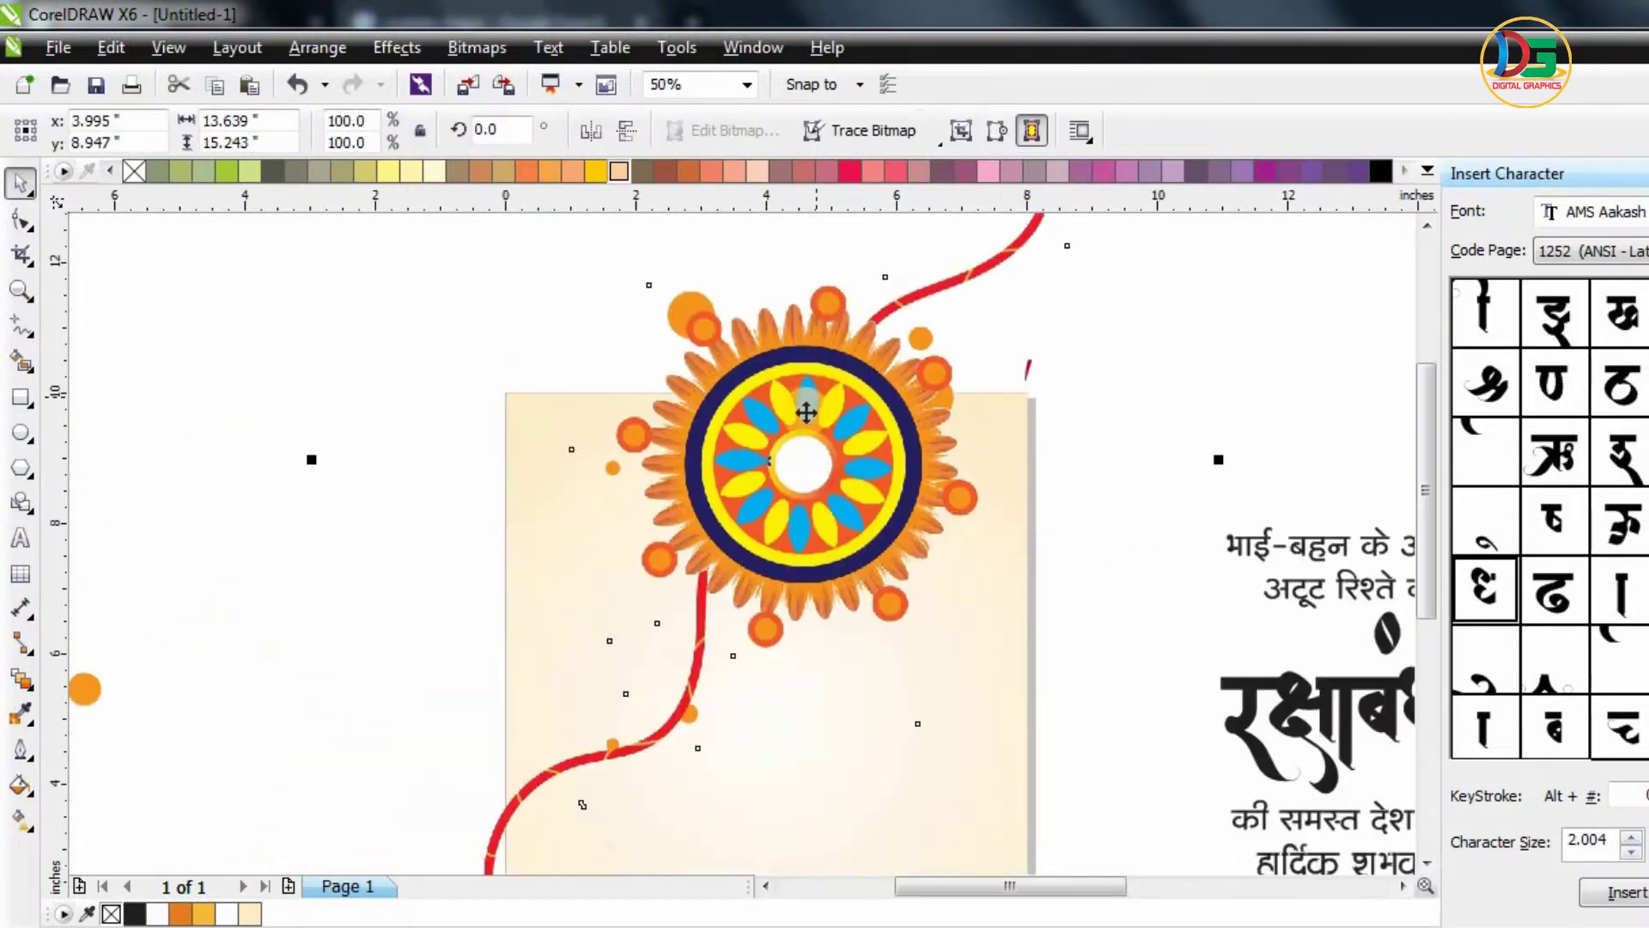
pyautogui.scroll(-1, 805, 413)
pyautogui.scroll(-1, 806, 412)
pyautogui.moveTo(926, 287); pyautogui.dragTo(860, 330)
pyautogui.scroll(1, 823, 401)
pyautogui.moveTo(810, 443); pyautogui.dragTo(754, 480)
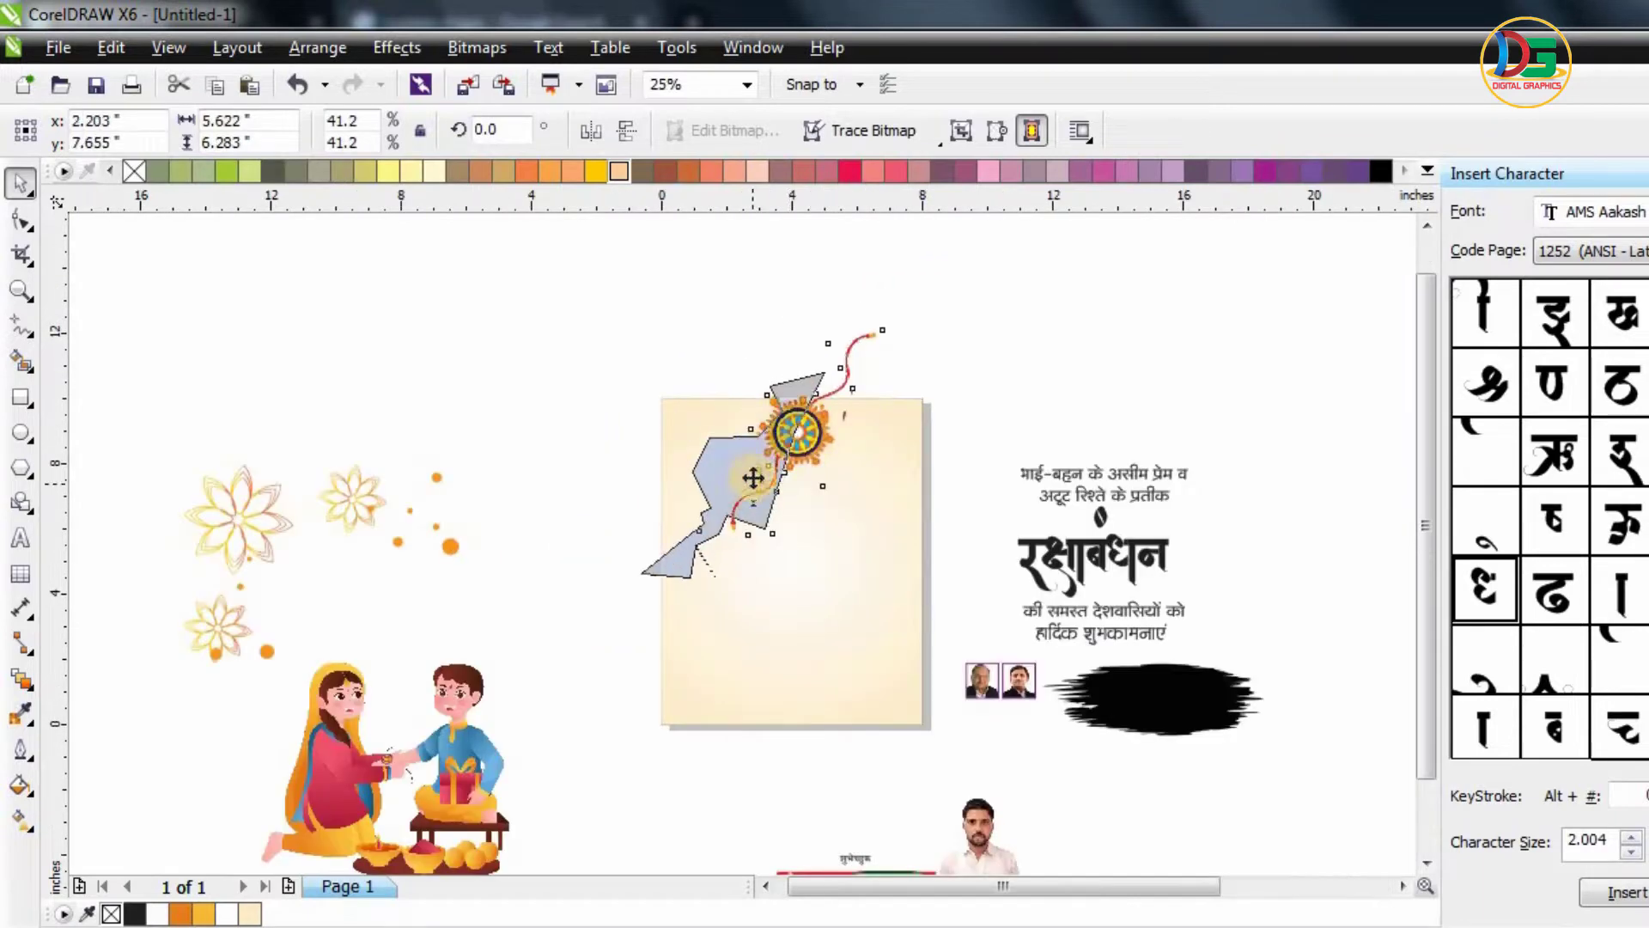
pyautogui.scroll(1, 754, 456)
pyautogui.scroll(-1, 748, 456)
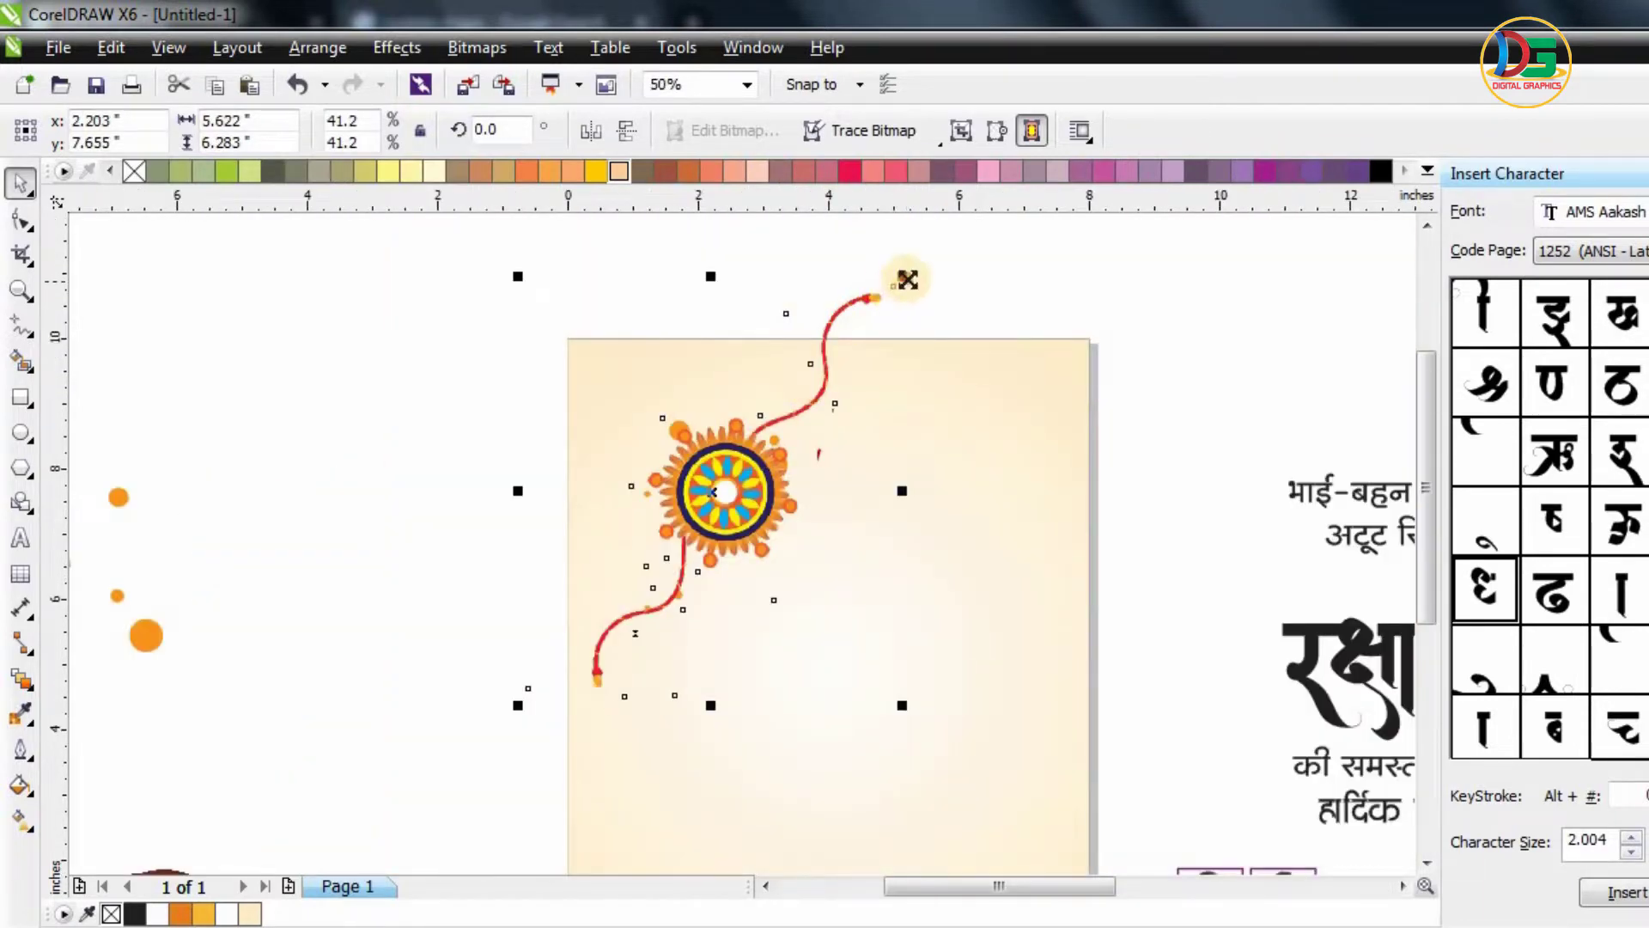
# - Shrink the rakhi to about 33% and place it near the page's upper-left corner
pyautogui.moveTo(908, 279); pyautogui.dragTo(859, 334)
pyautogui.moveTo(743, 473); pyautogui.dragTo(681, 496)
pyautogui.scroll(1, 725, 469)
pyautogui.scroll(-1, 723, 469)
pyautogui.scroll(1, 702, 432)
pyautogui.scroll(-1, 696, 484)
pyautogui.moveTo(806, 350); pyautogui.dragTo(816, 338)
pyautogui.scroll(1, 620, 603)
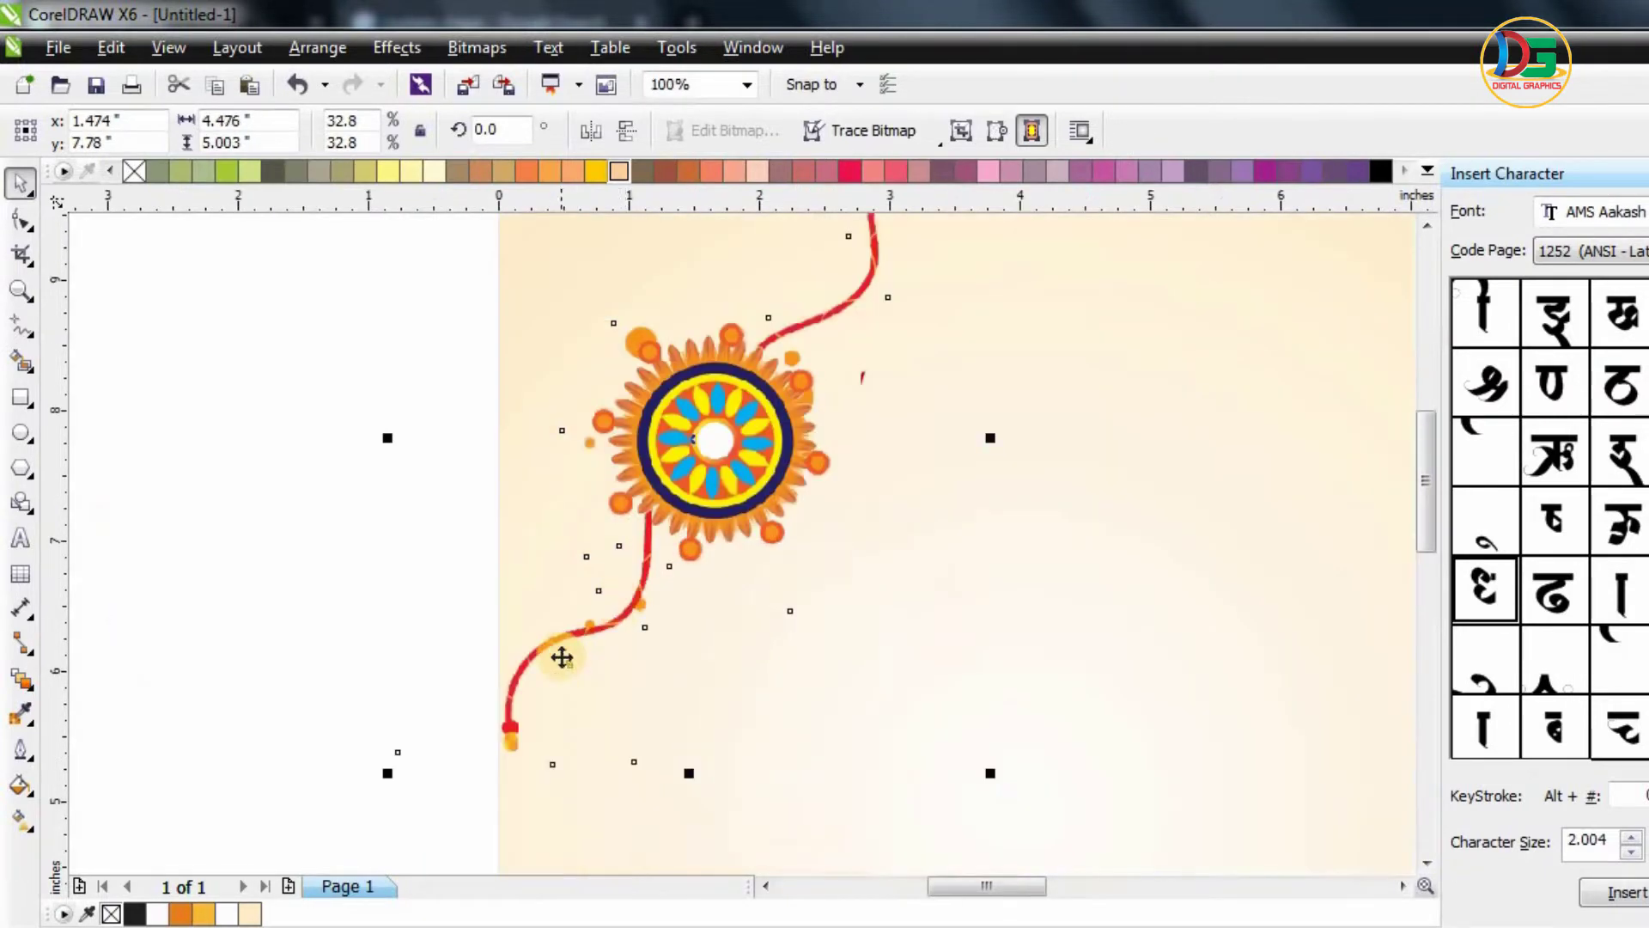
# - Shift the rakhi slightly down so its upper and lower cord ends meet the page edges
pyautogui.scroll(1, 492, 744)
pyautogui.scroll(-1, 490, 737)
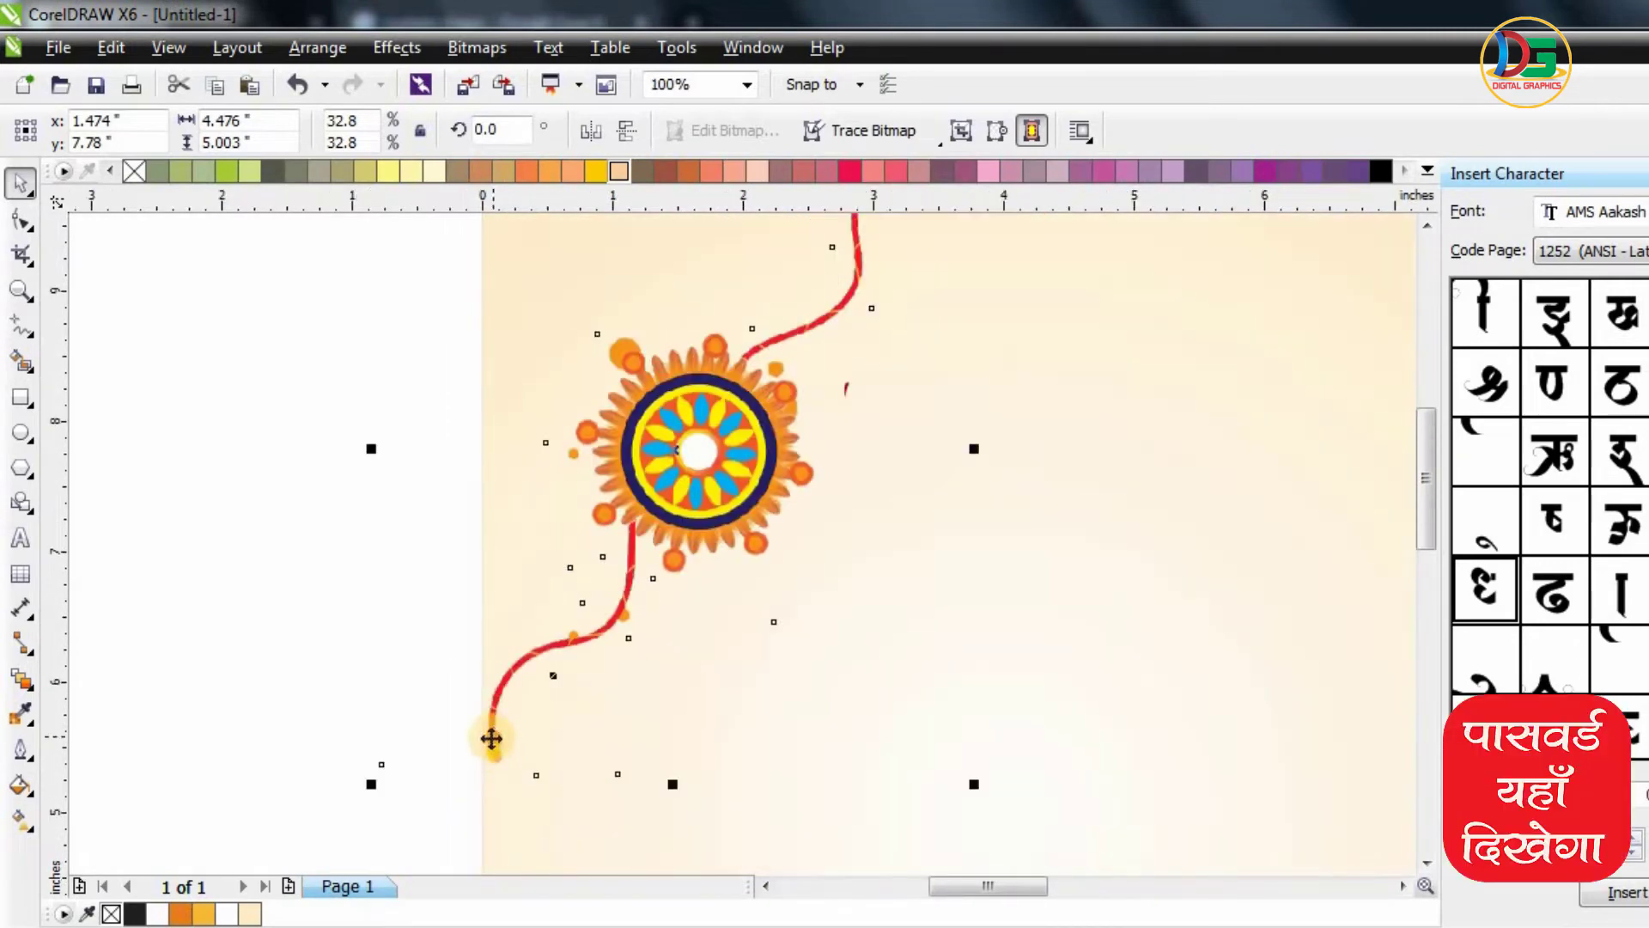
pyautogui.scroll(1, 490, 747)
pyautogui.scroll(1, 491, 750)
pyautogui.scroll(-1, 503, 777)
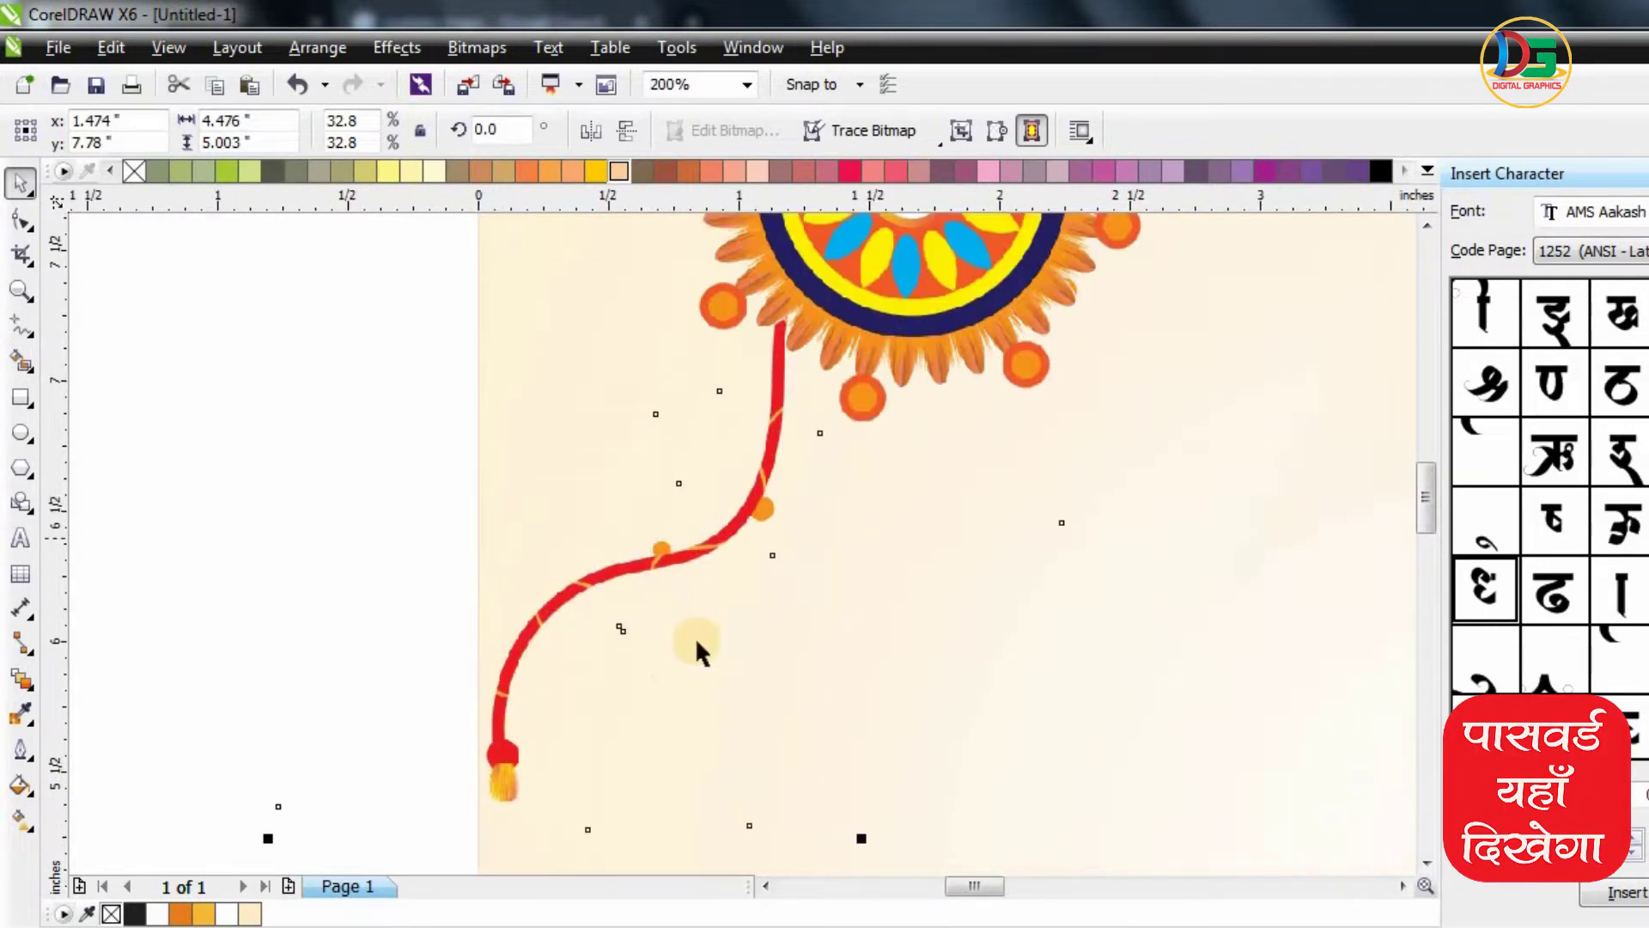
pyautogui.scroll(-1, 678, 533)
pyautogui.scroll(-2, 784, 441)
pyautogui.scroll(2, 811, 376)
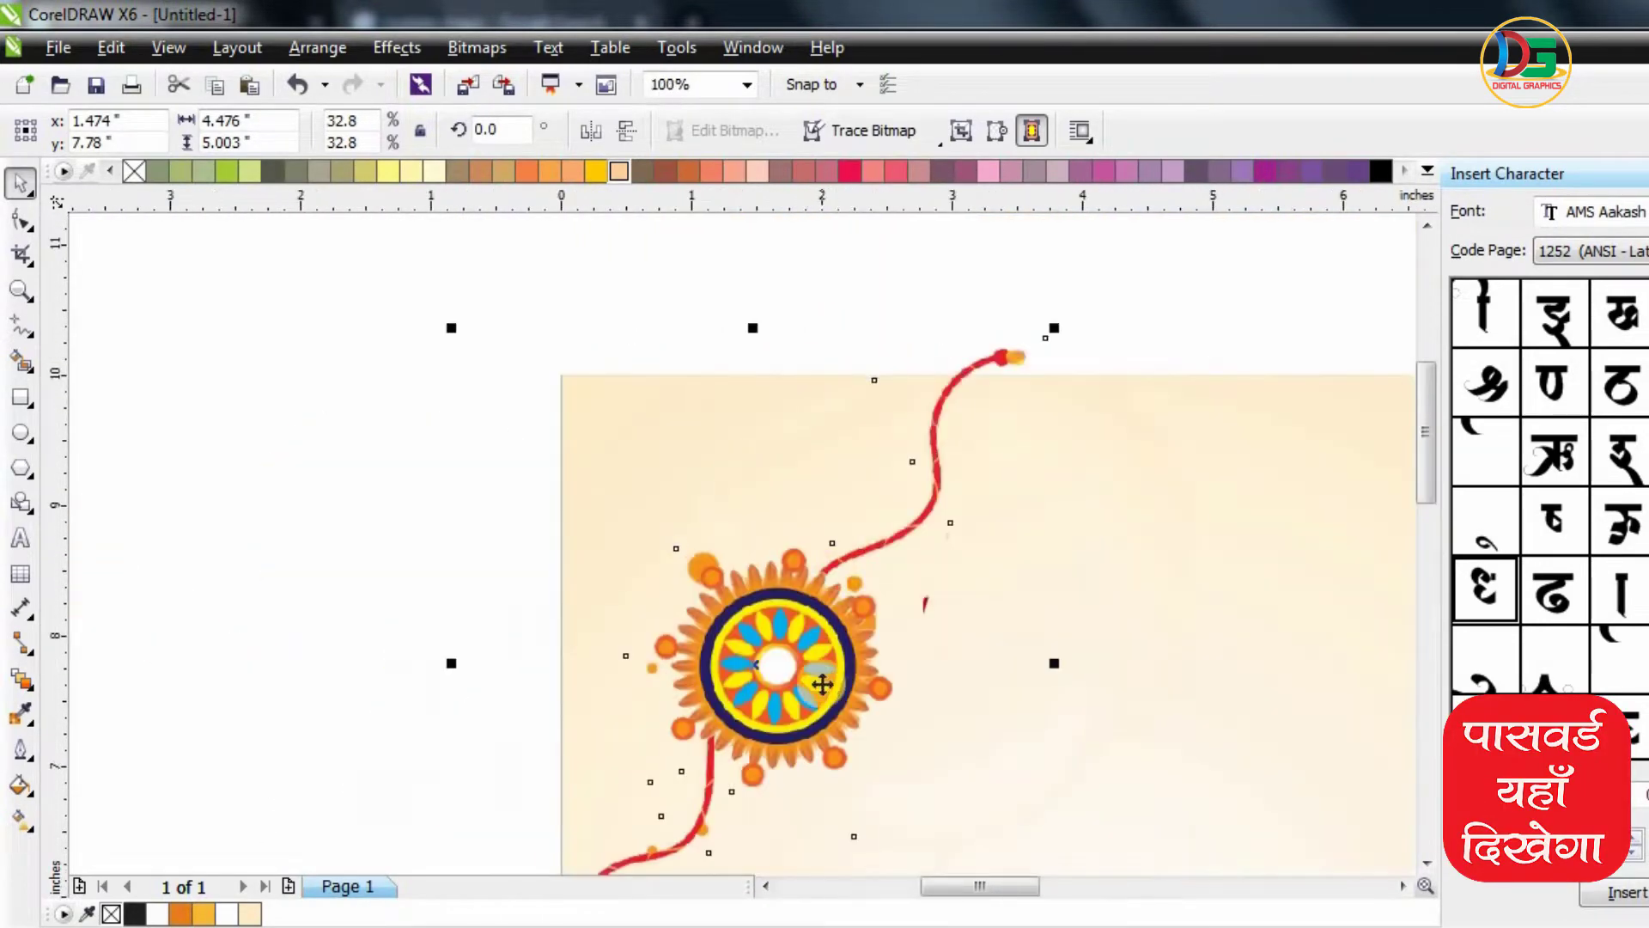
pyautogui.scroll(-1, 816, 673)
pyautogui.moveTo(815, 636); pyautogui.dragTo(814, 647)
pyautogui.scroll(2, 728, 791)
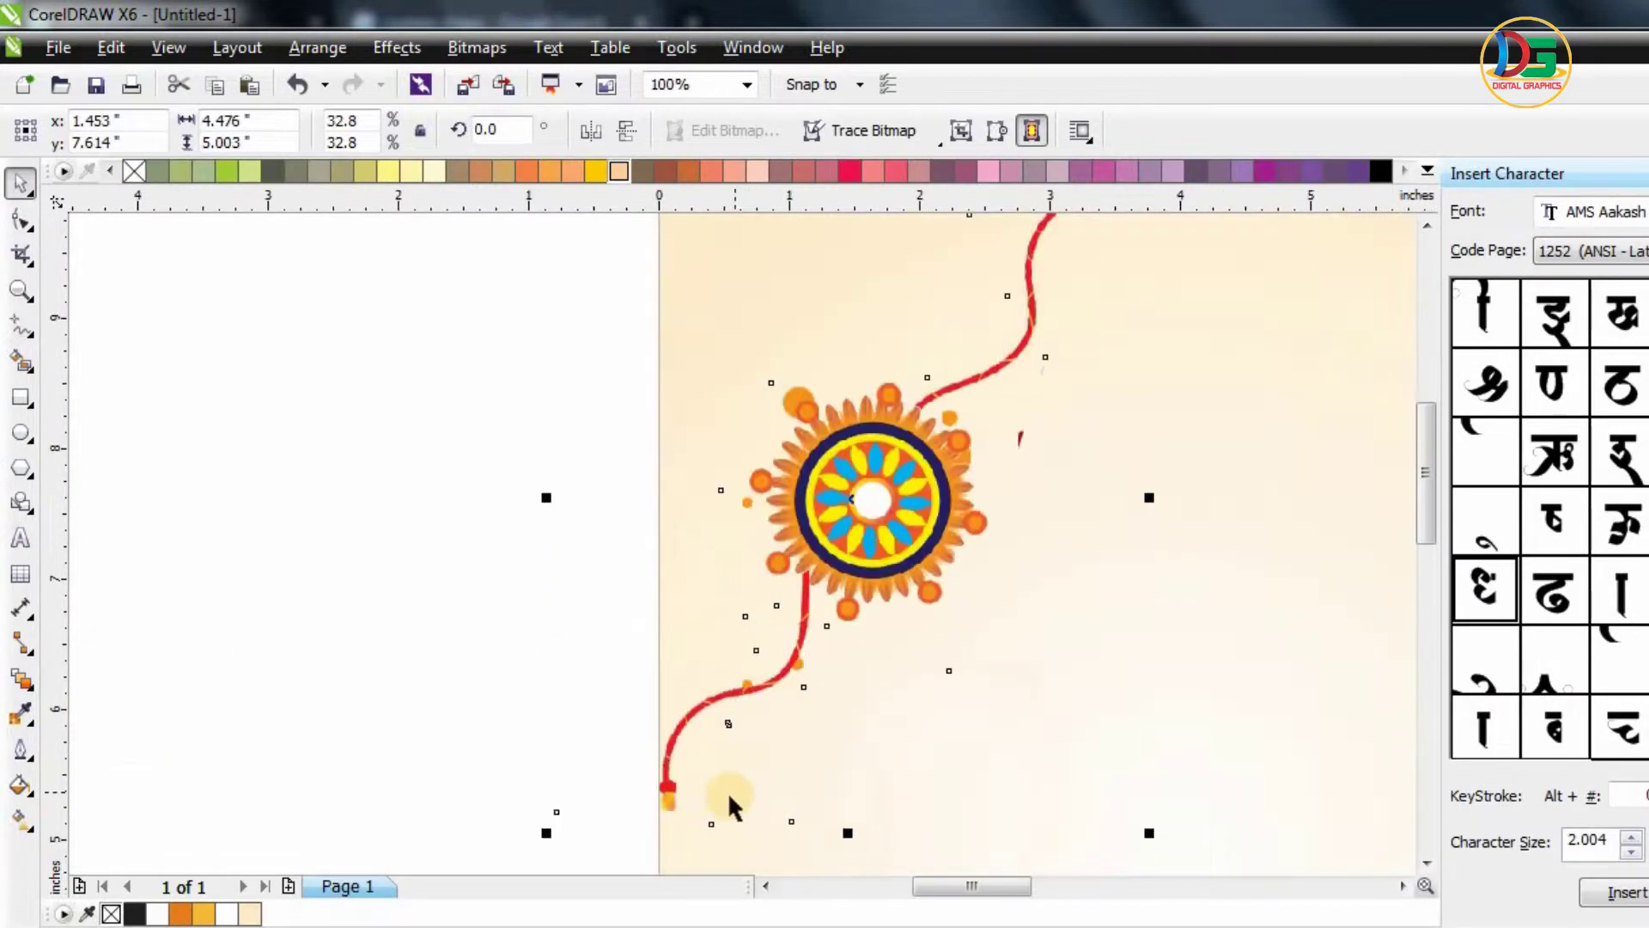
# - Start a Pen tool outline at the lower tassel and trace it along the rakhi's lower cord up to the medallion
pyautogui.click(24, 335)
pyautogui.click(86, 441)
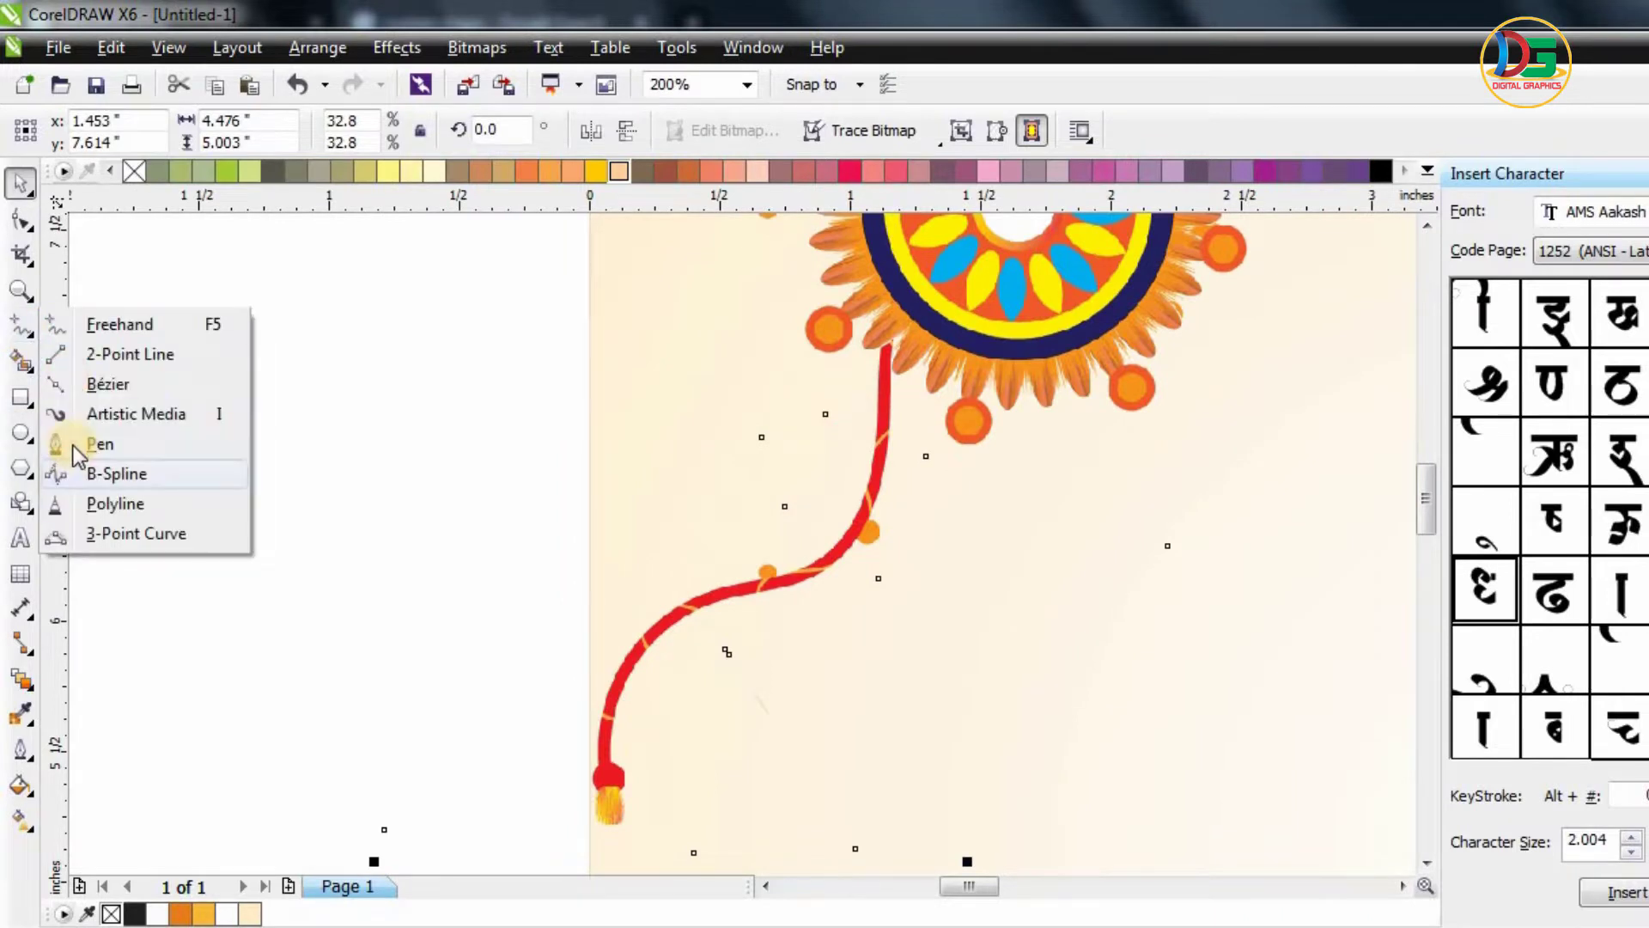
pyautogui.click(597, 792)
pyautogui.click(614, 700)
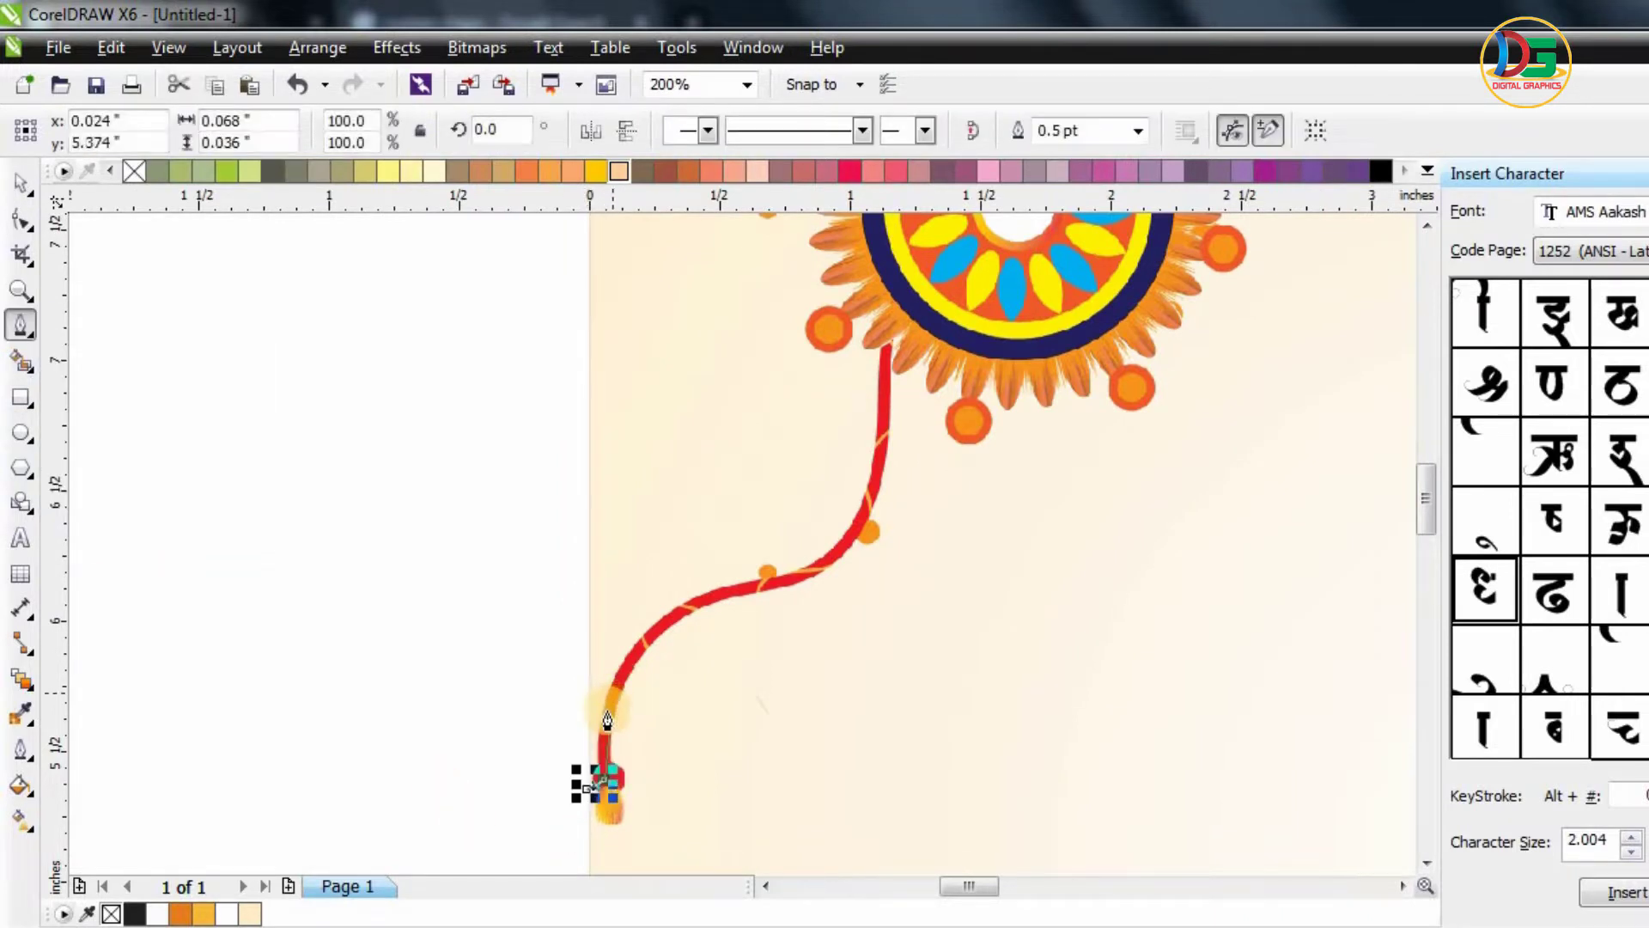
pyautogui.click(642, 639)
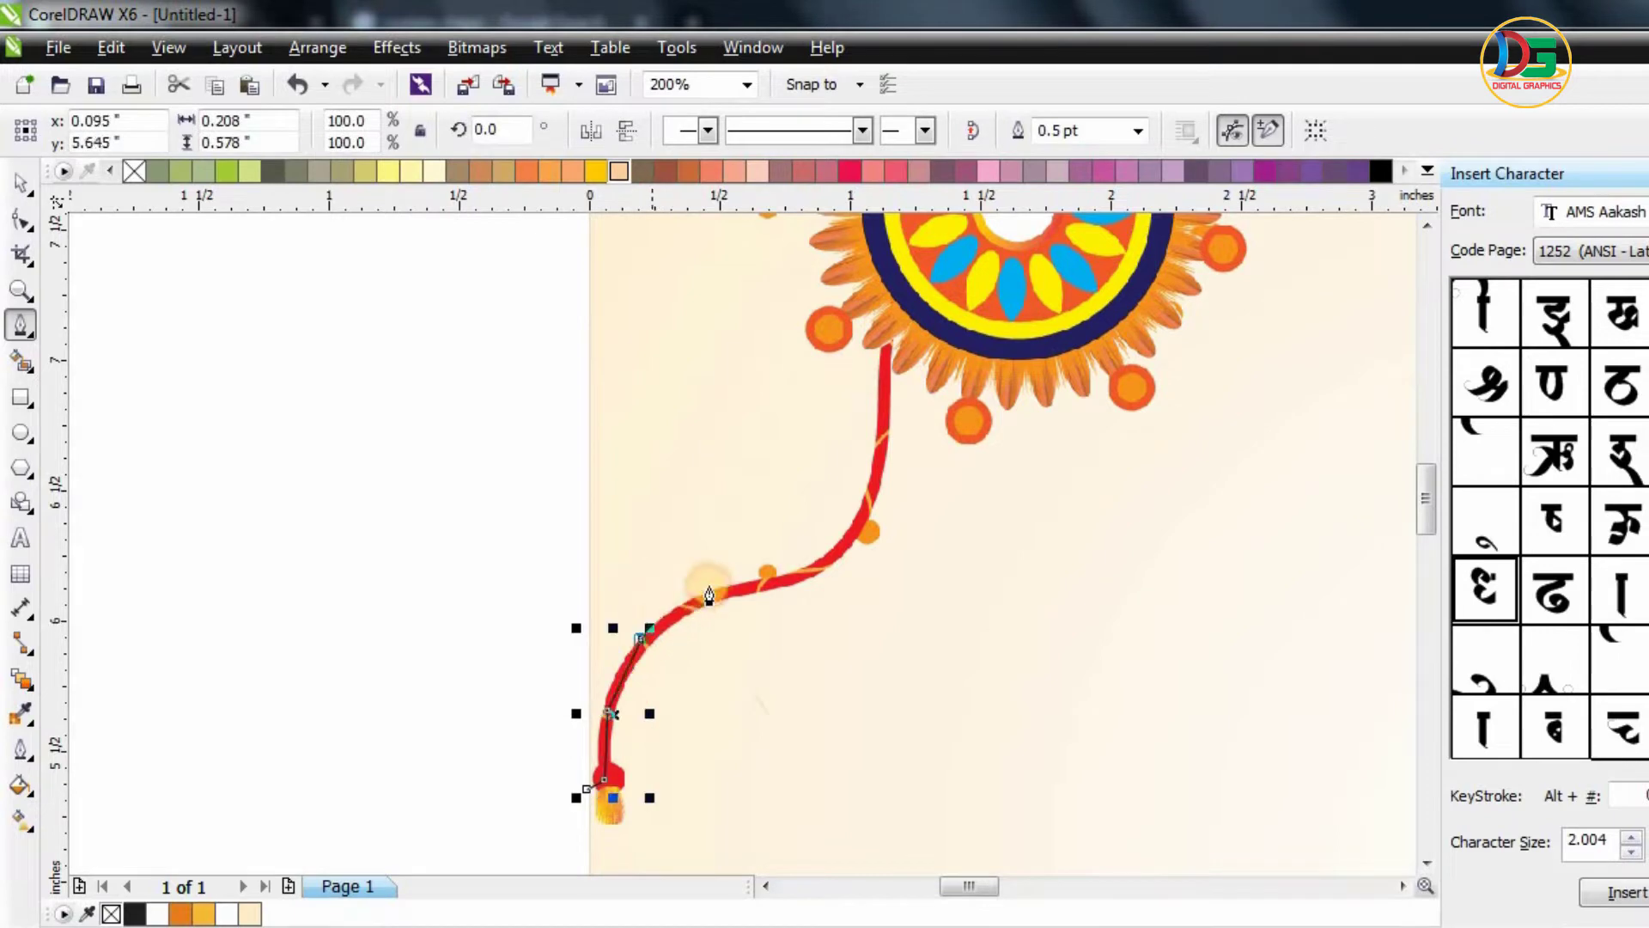
pyautogui.click(705, 604)
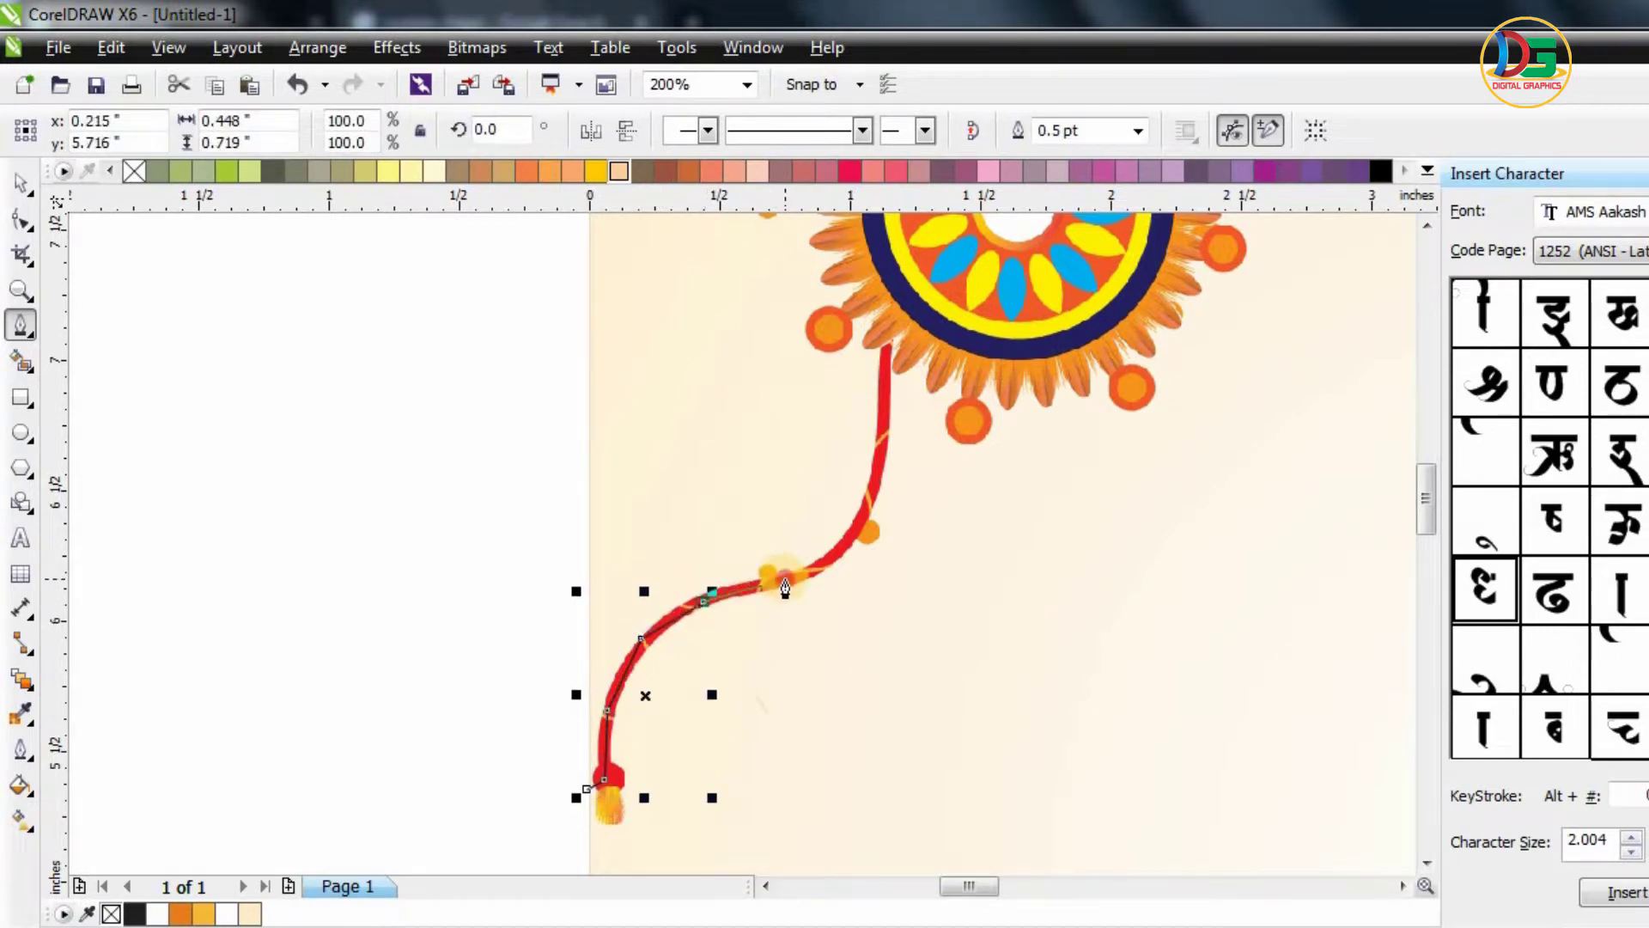
pyautogui.click(785, 579)
pyautogui.scroll(2, 824, 556)
pyautogui.click(885, 530)
pyautogui.scroll(-2, 872, 522)
pyautogui.click(854, 598)
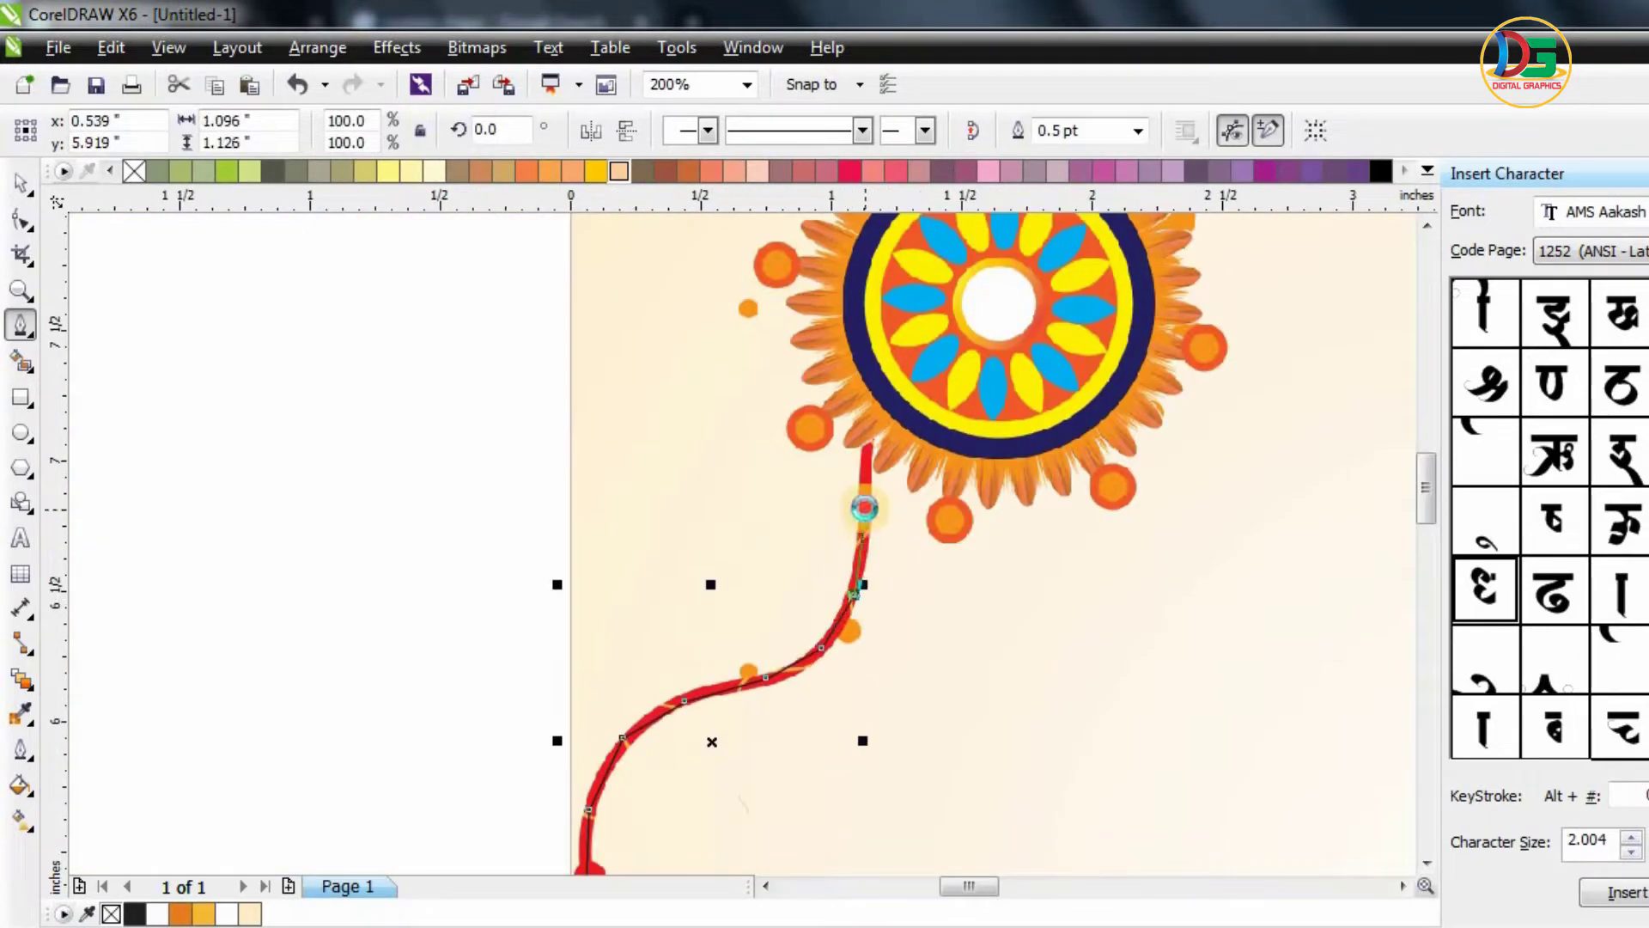
pyautogui.click(864, 509)
# - Carry the outline across the rakhi's medallion to the start of the upper cord
pyautogui.scroll(1, 865, 481)
pyautogui.click(894, 419)
pyautogui.scroll(-2, 895, 422)
pyautogui.click(911, 439)
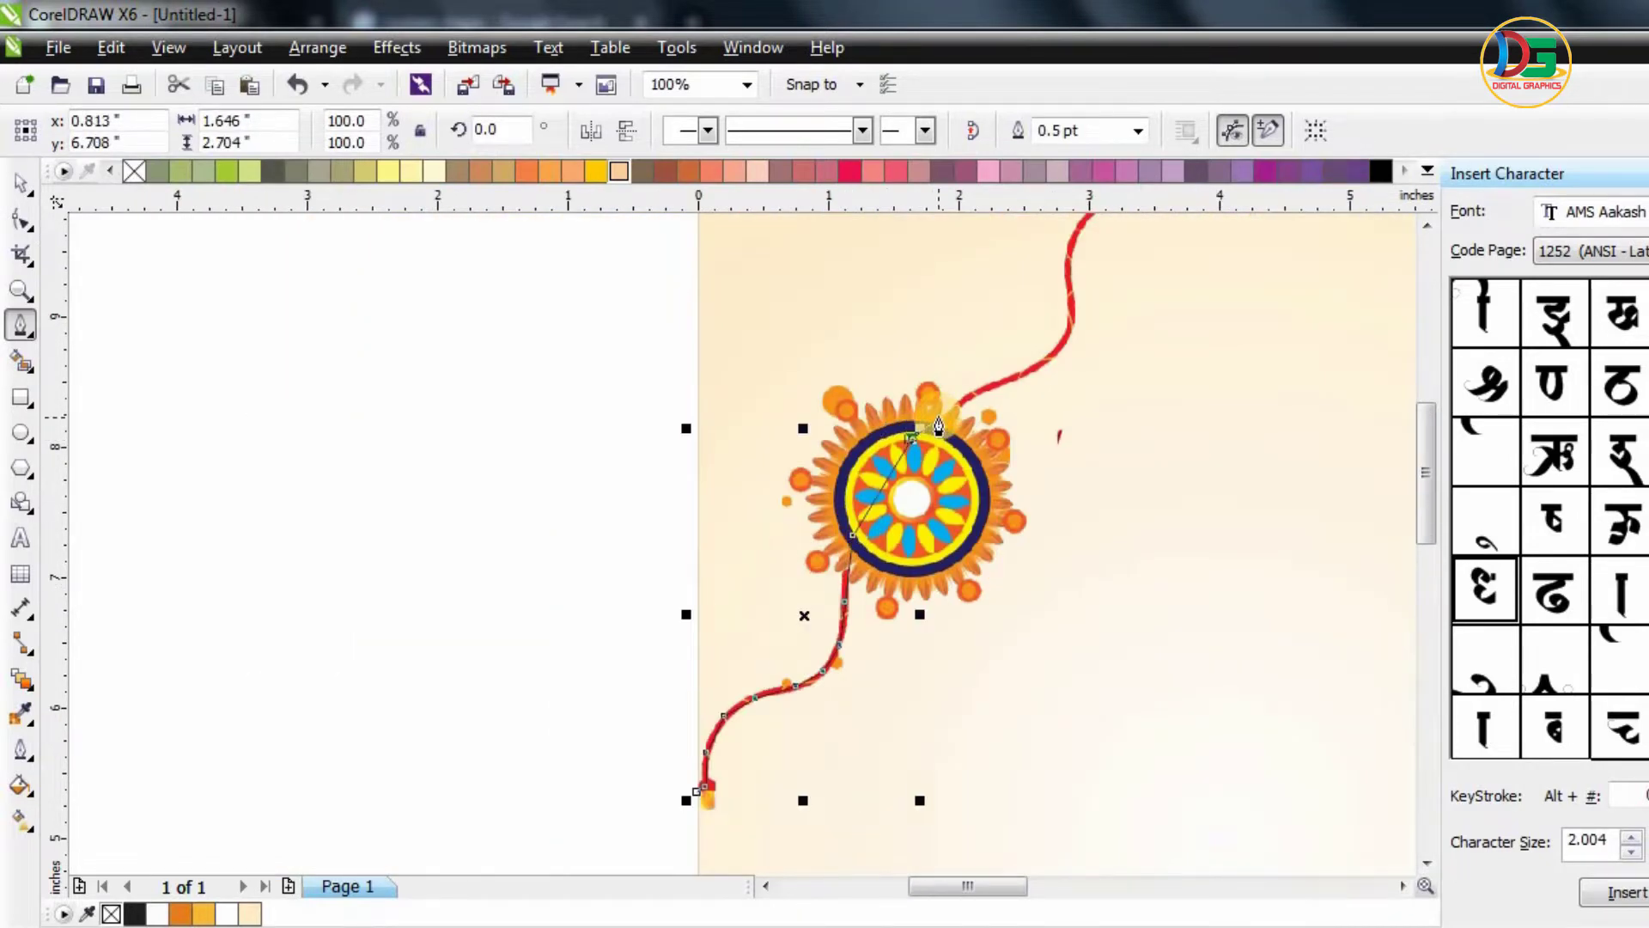
pyautogui.click(954, 424)
pyautogui.scroll(3, 970, 387)
pyautogui.click(868, 579)
# - Trace the outline along the first stretch of the upper cord and around its lower bend
pyautogui.click(922, 498)
pyautogui.click(1186, 368)
pyautogui.scroll(-1, 1188, 369)
pyautogui.click(1273, 339)
pyautogui.scroll(-2, 1273, 339)
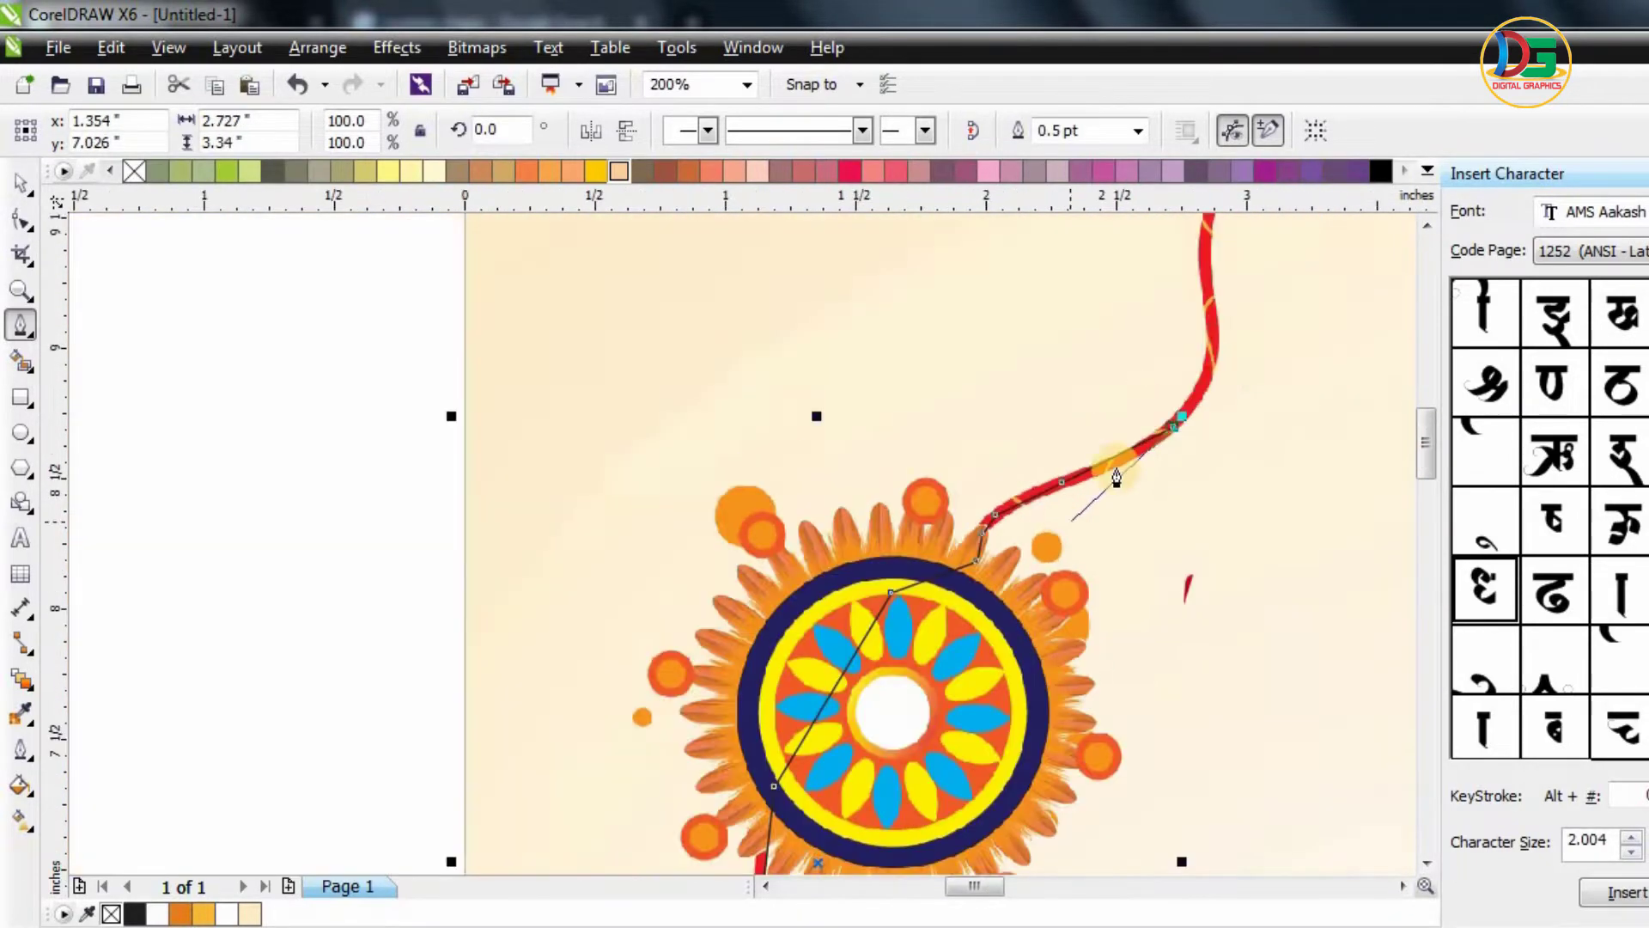
pyautogui.scroll(2, 1116, 468)
pyautogui.click(1179, 449)
pyautogui.scroll(-2, 1178, 448)
pyautogui.scroll(2, 1163, 431)
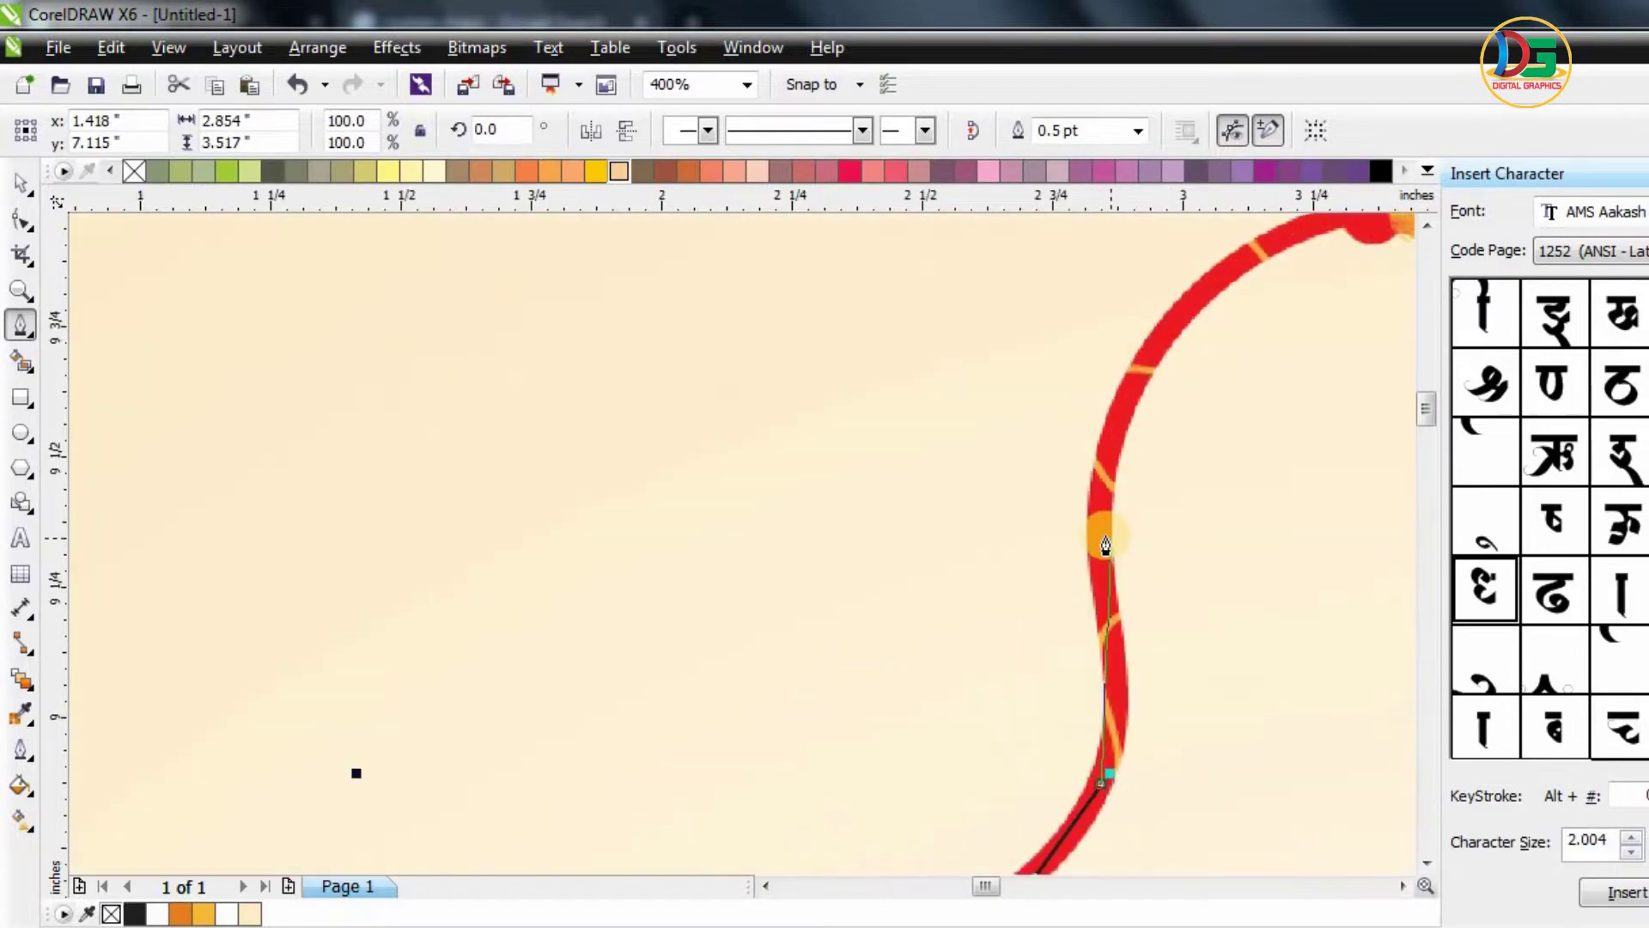
# - Continue the outline along the rest of the upper cord to its tassel
pyautogui.click(1119, 636)
pyautogui.click(1096, 501)
pyautogui.click(1146, 351)
pyautogui.scroll(-2, 1146, 352)
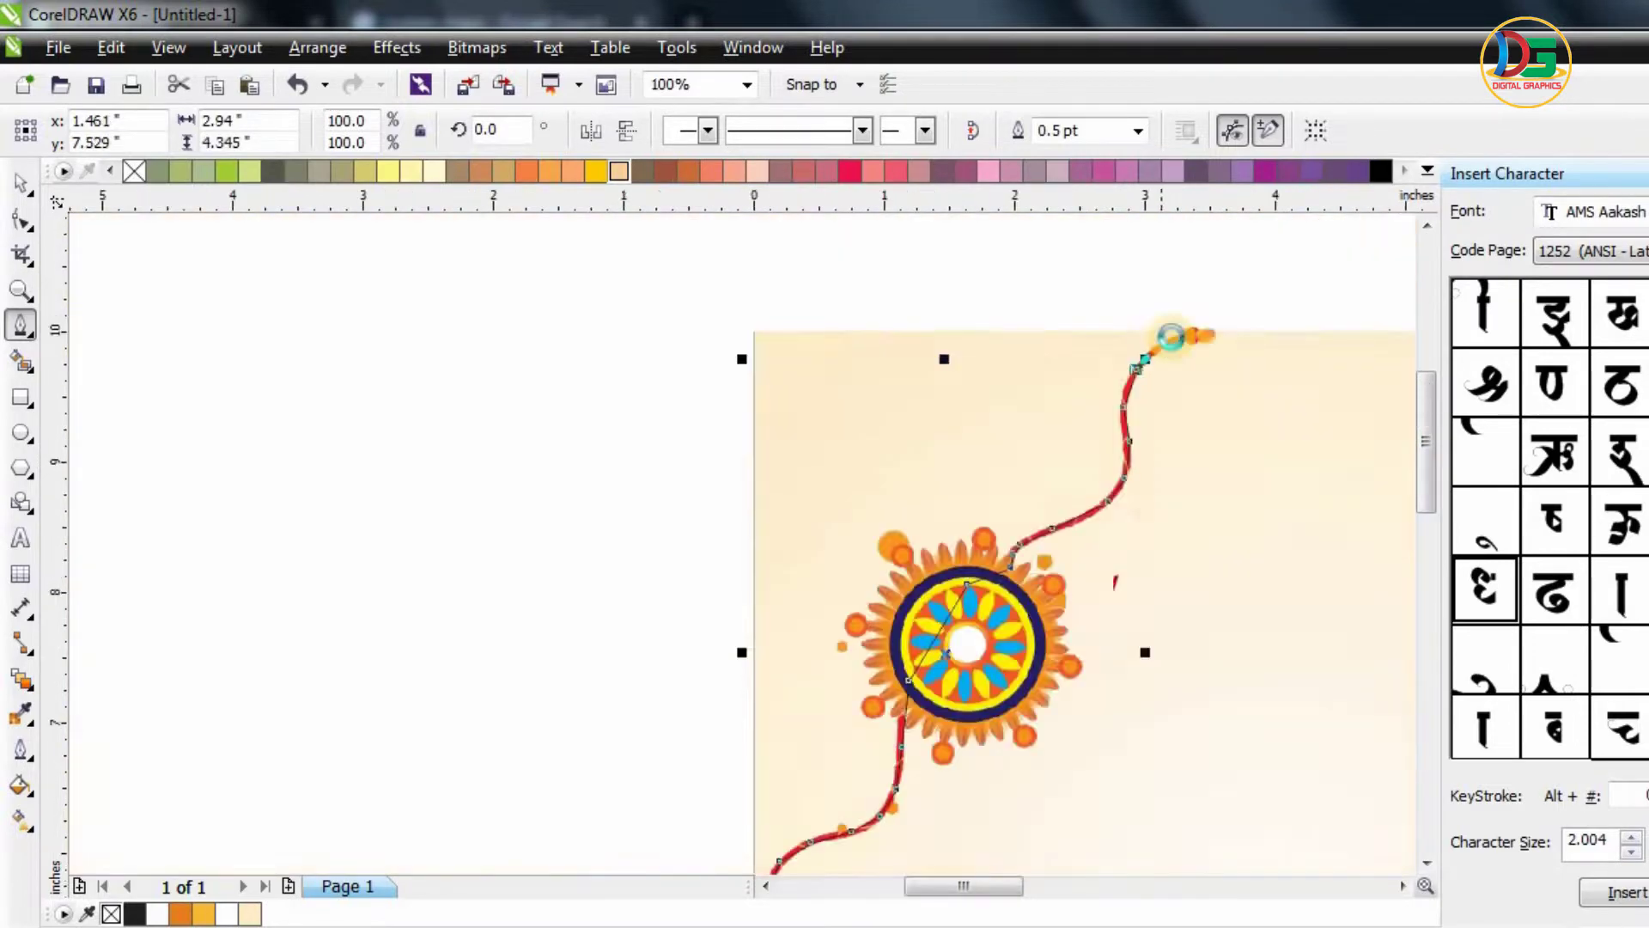
pyautogui.scroll(2, 1172, 339)
pyautogui.click(1172, 342)
pyautogui.click(1232, 329)
# - Route the outline outside the page's upper-left corner and close it at the lower tassel to form a corner shape
pyautogui.click(1306, 273)
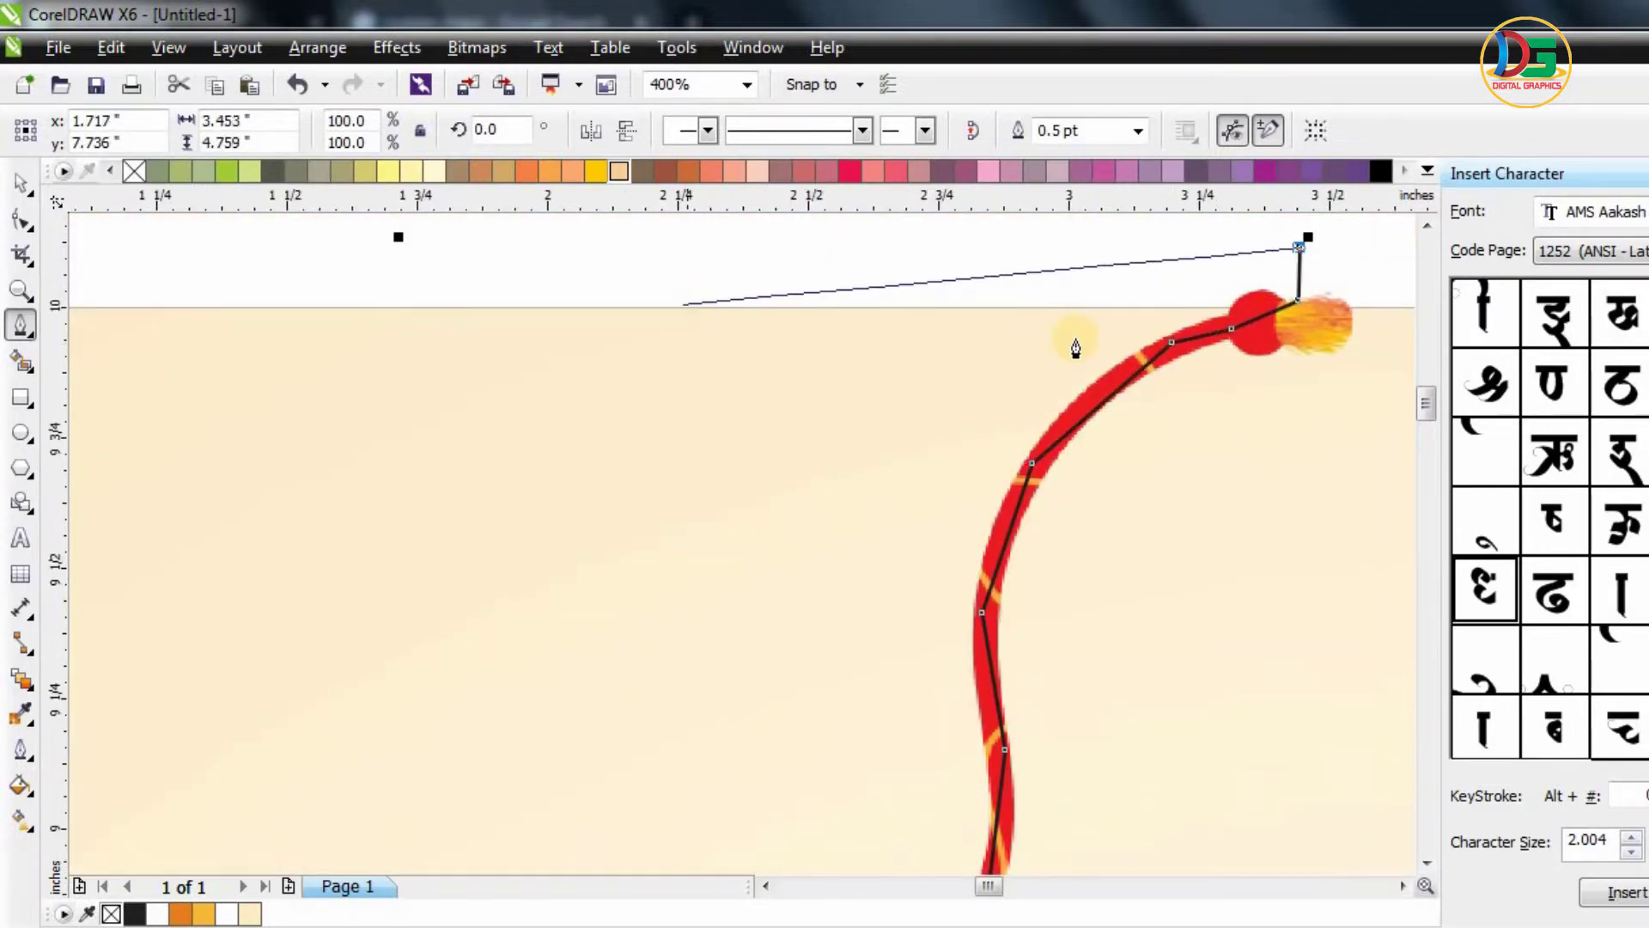
pyautogui.scroll(-1, 858, 318)
pyautogui.click(101, 264)
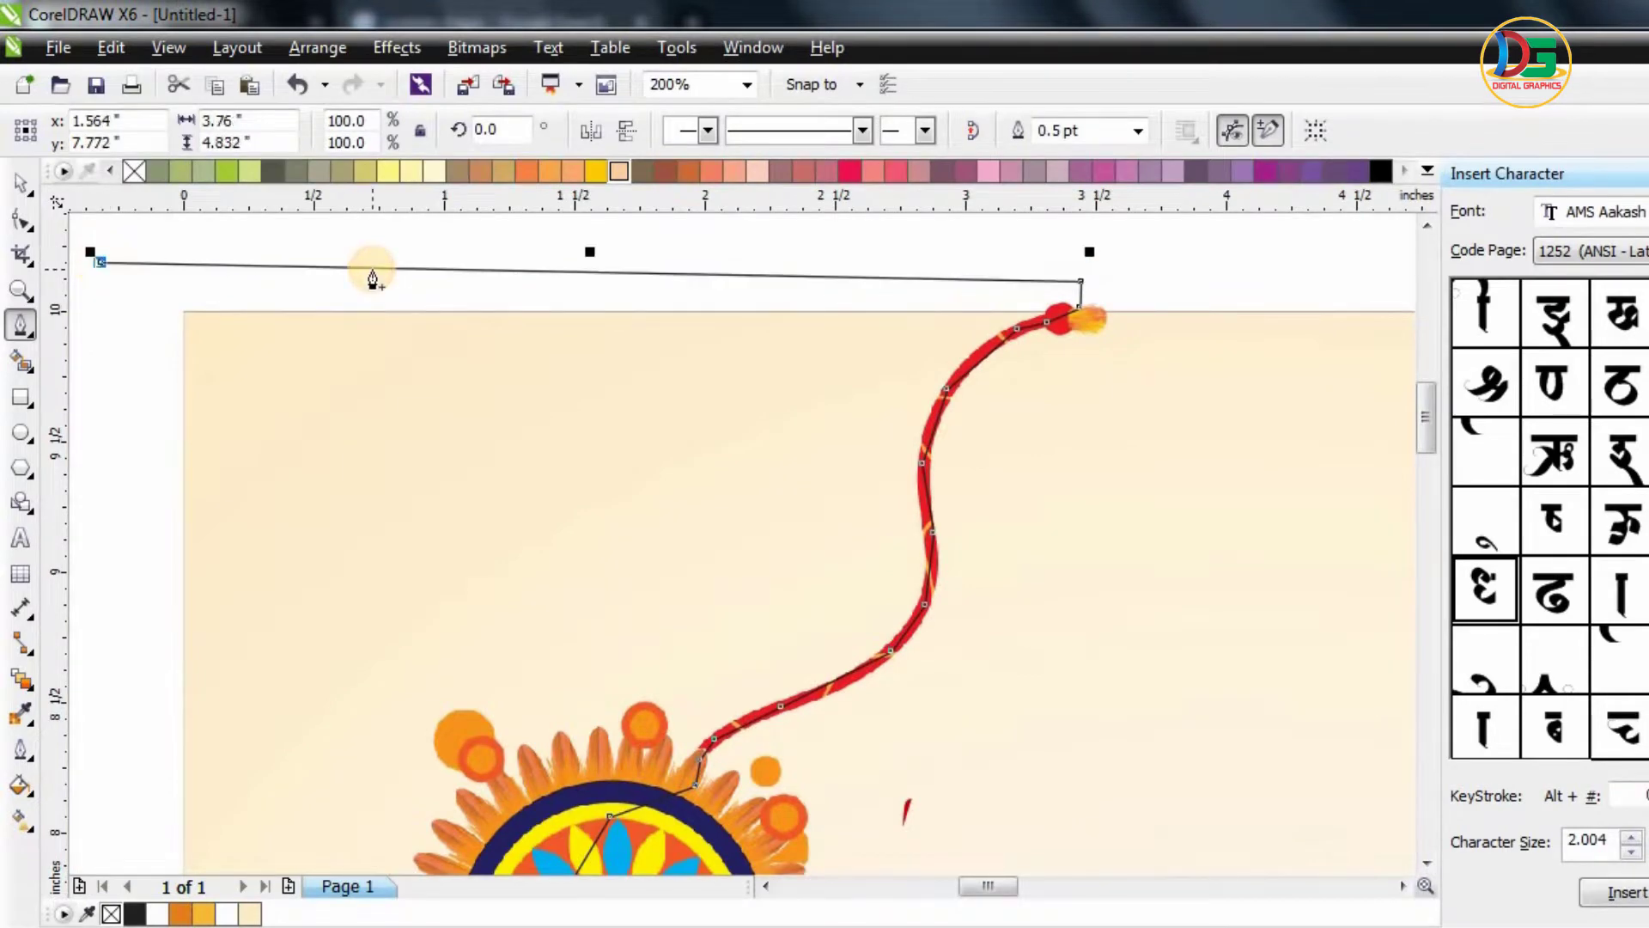
pyautogui.scroll(-1, 373, 280)
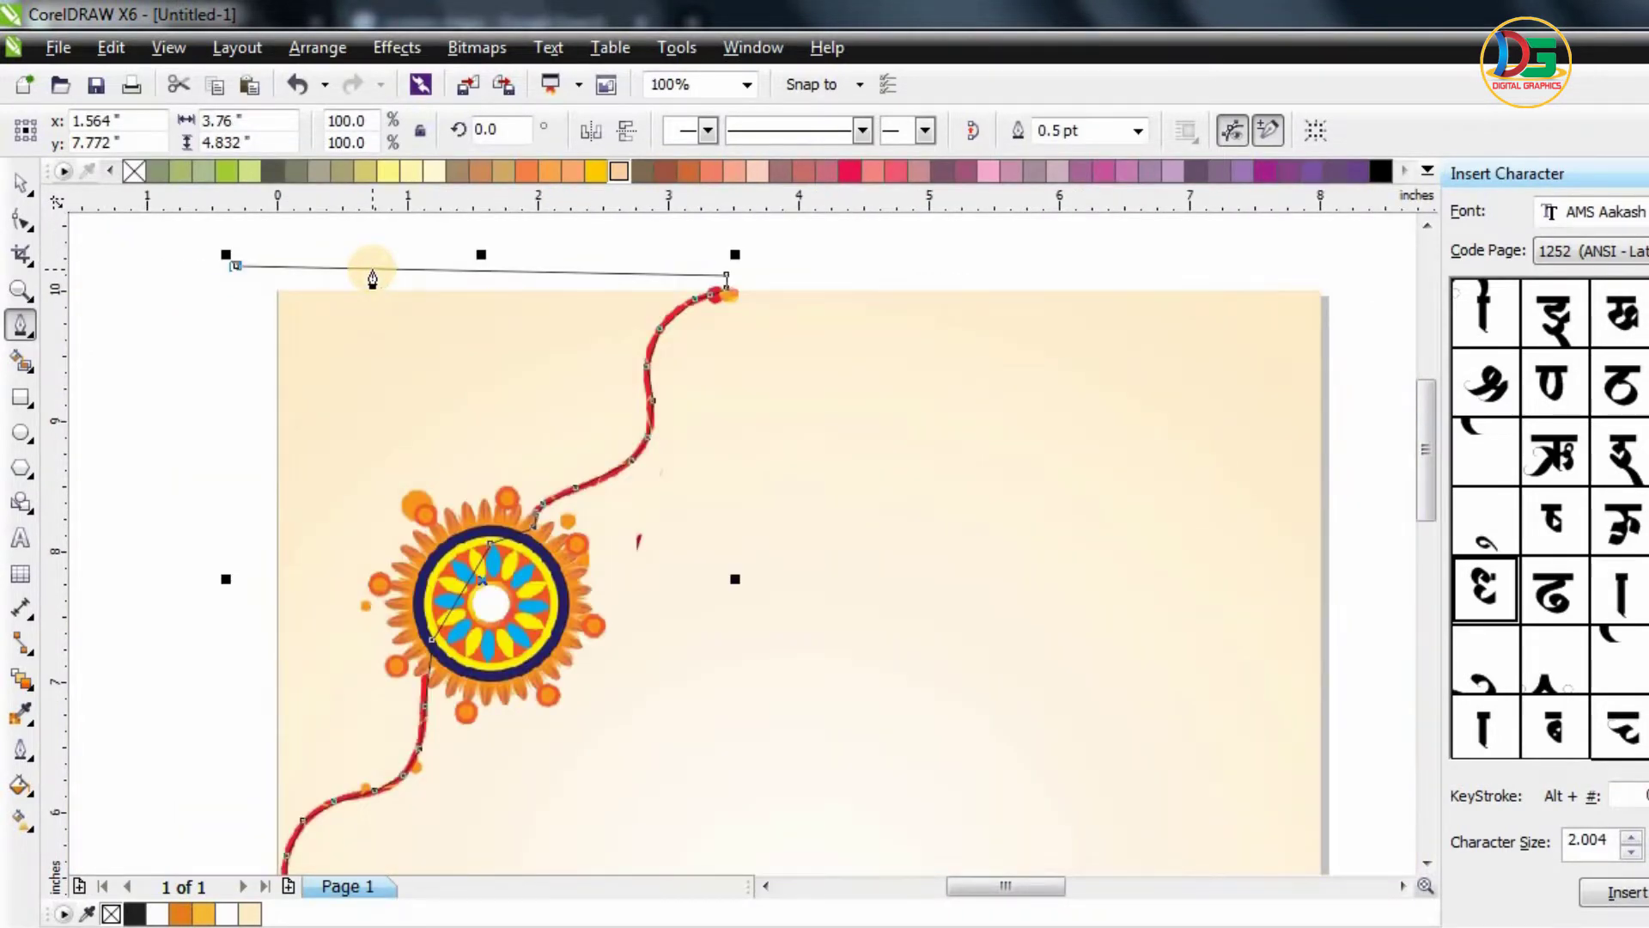
pyautogui.scroll(-3, 373, 279)
pyautogui.scroll(1, 173, 644)
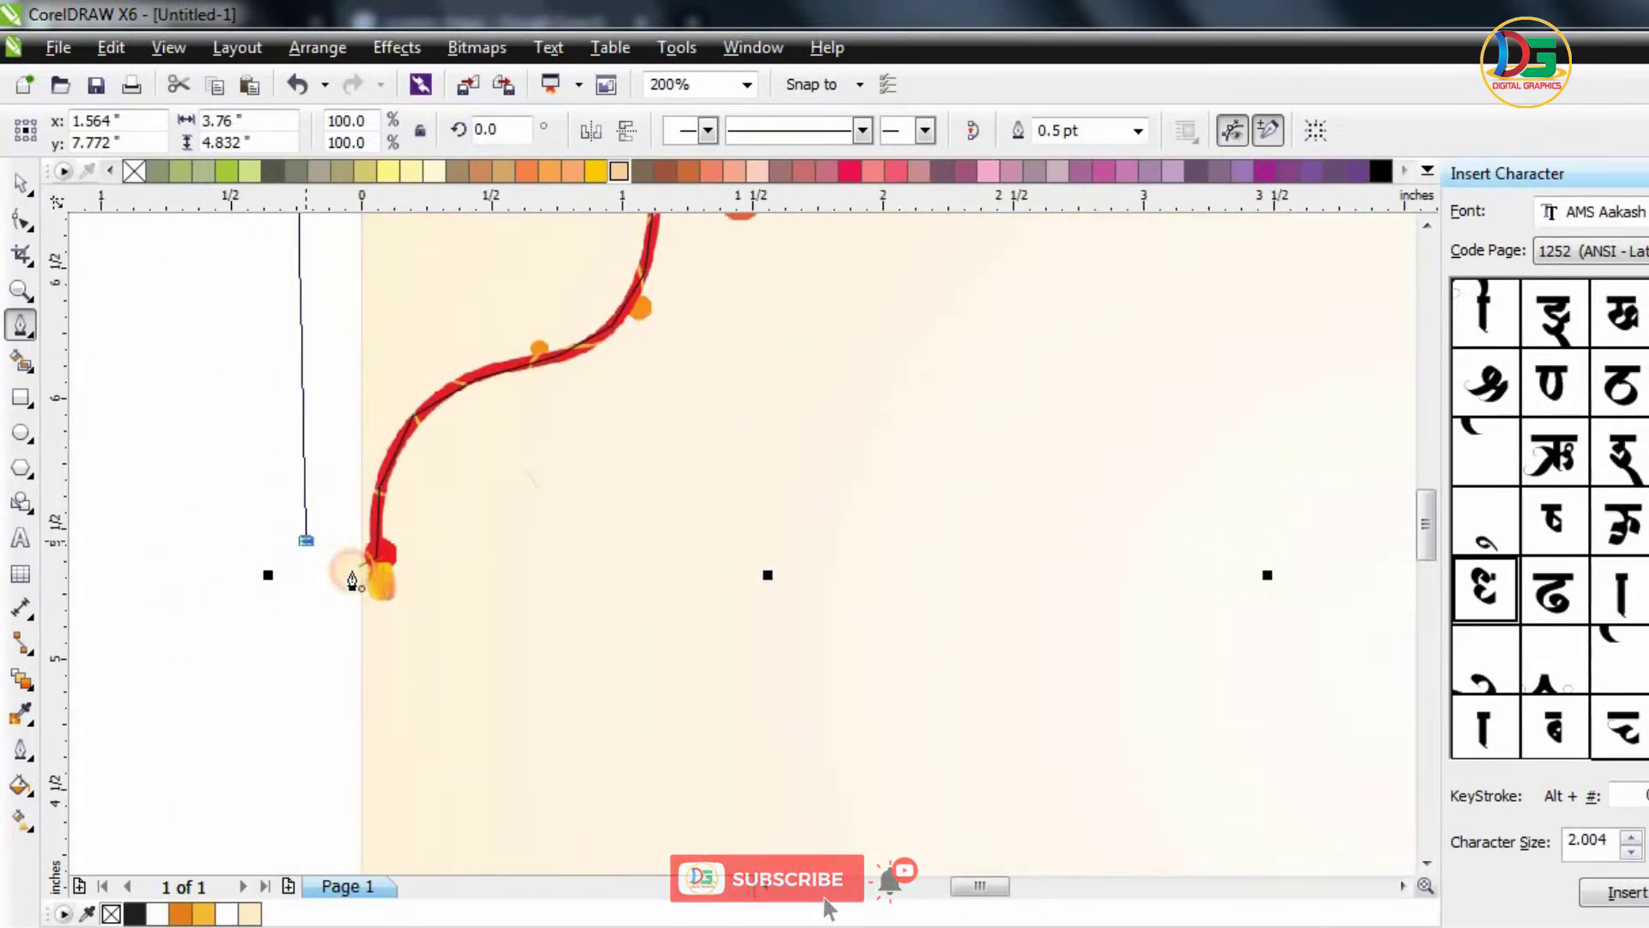
pyautogui.click(359, 565)
pyautogui.click(376, 556)
pyautogui.click(379, 487)
pyautogui.scroll(2, 361, 570)
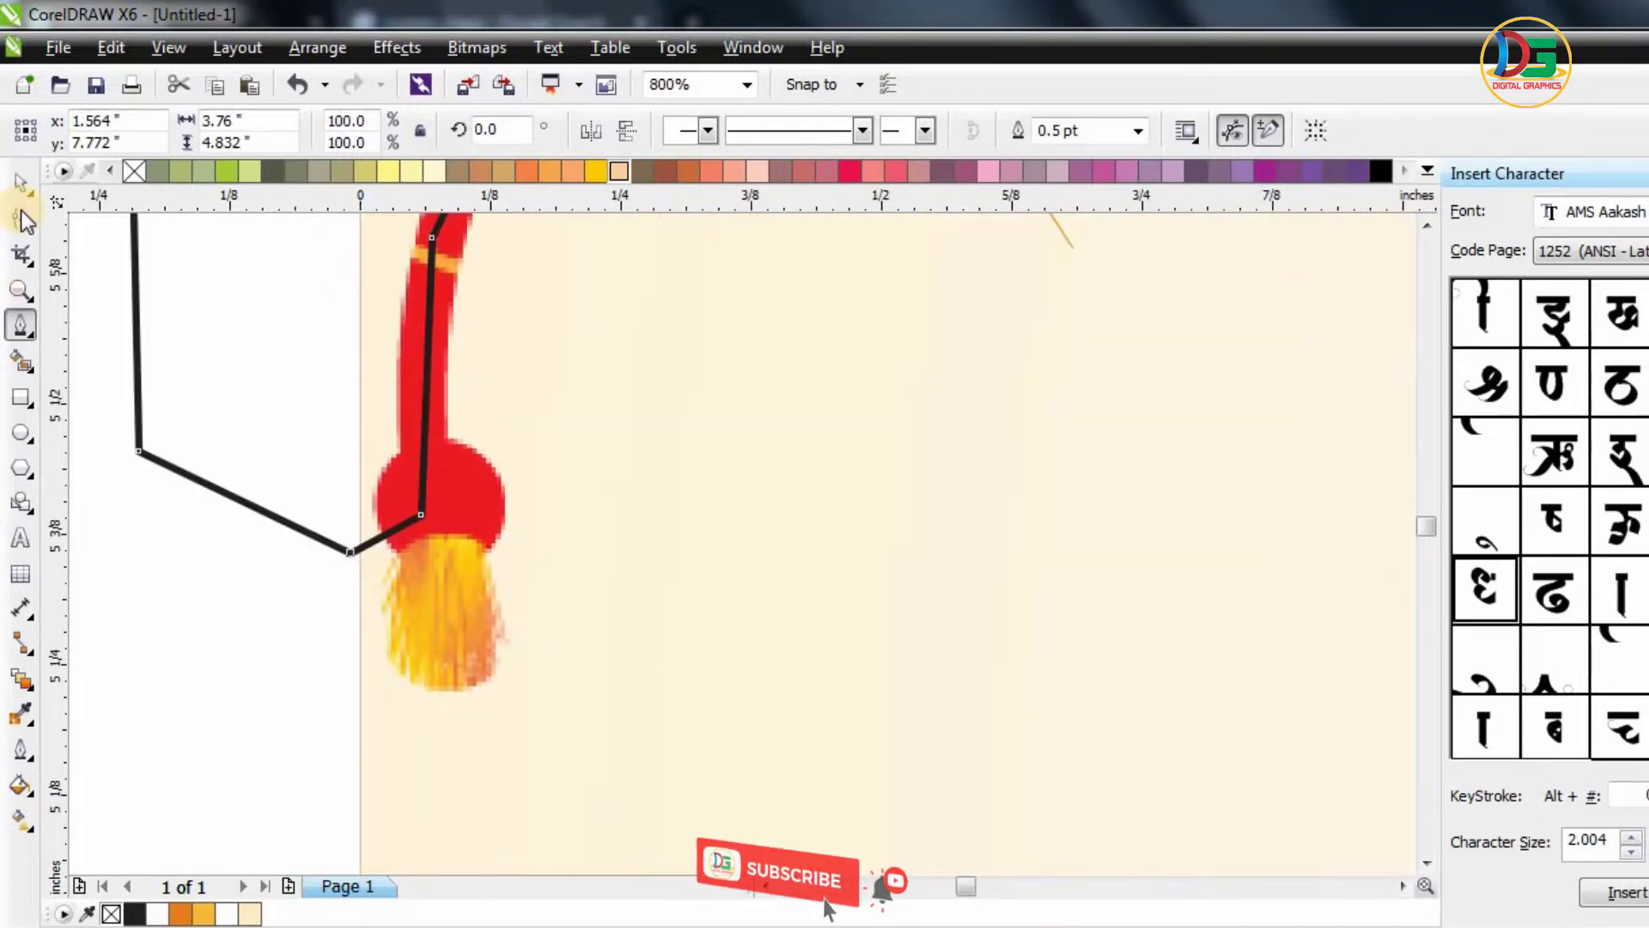
pyautogui.press('space')
# - Fill the traced corner shape with the yellow-orange document colour
pyautogui.scroll(-3, 754, 570)
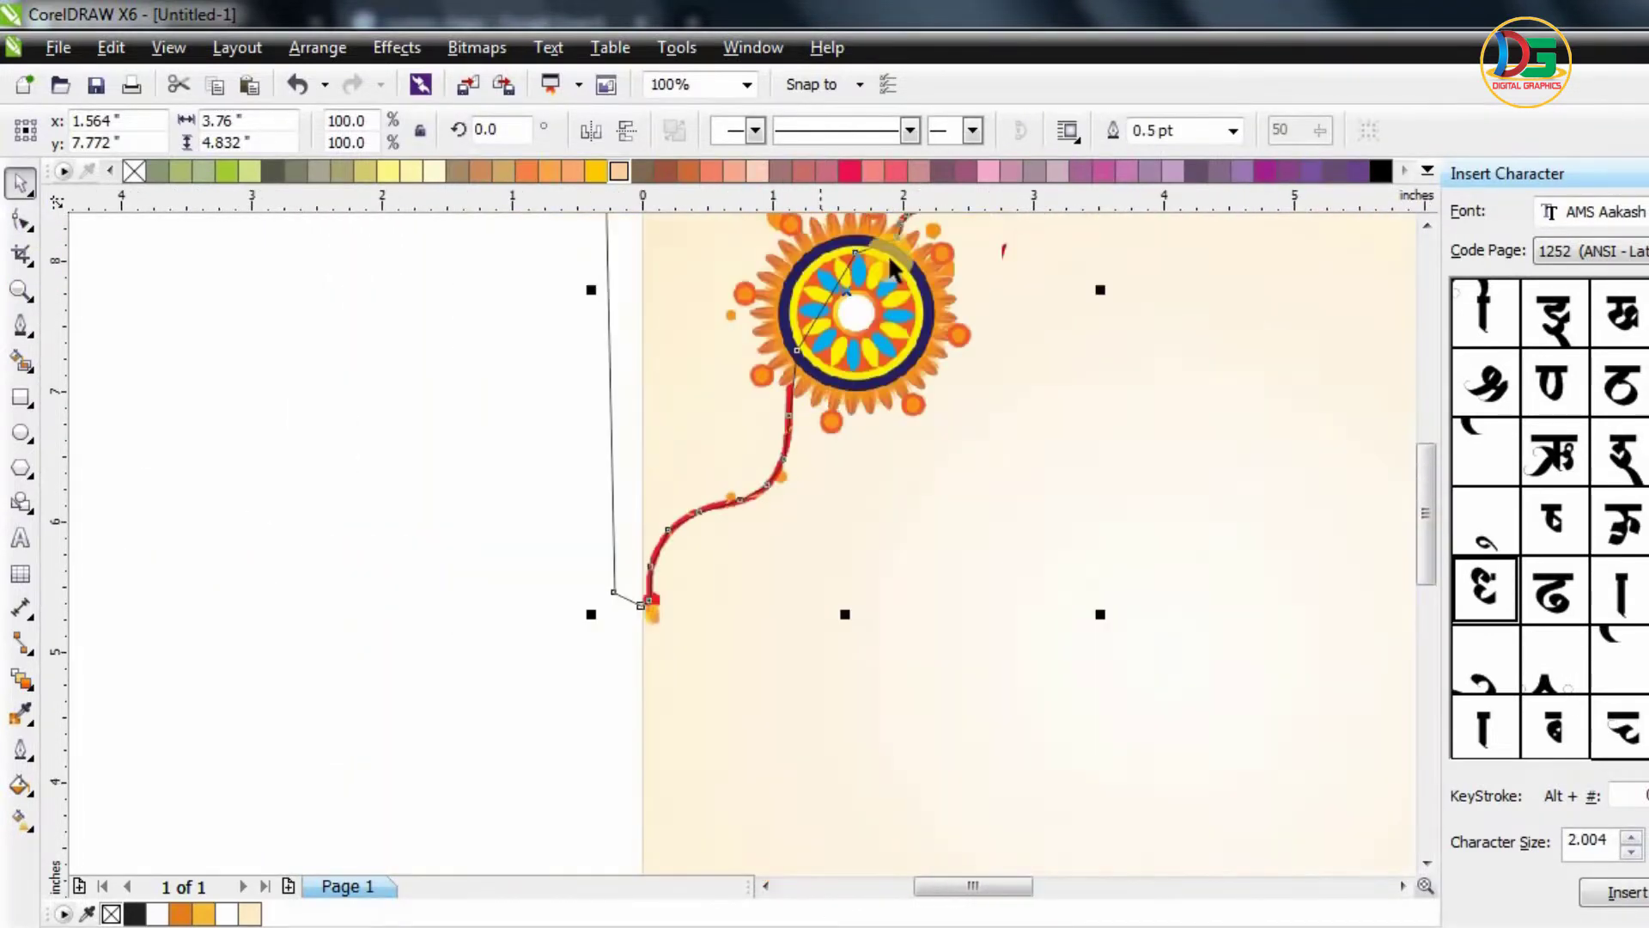
pyautogui.scroll(2, 776, 516)
pyautogui.scroll(-1, 495, 597)
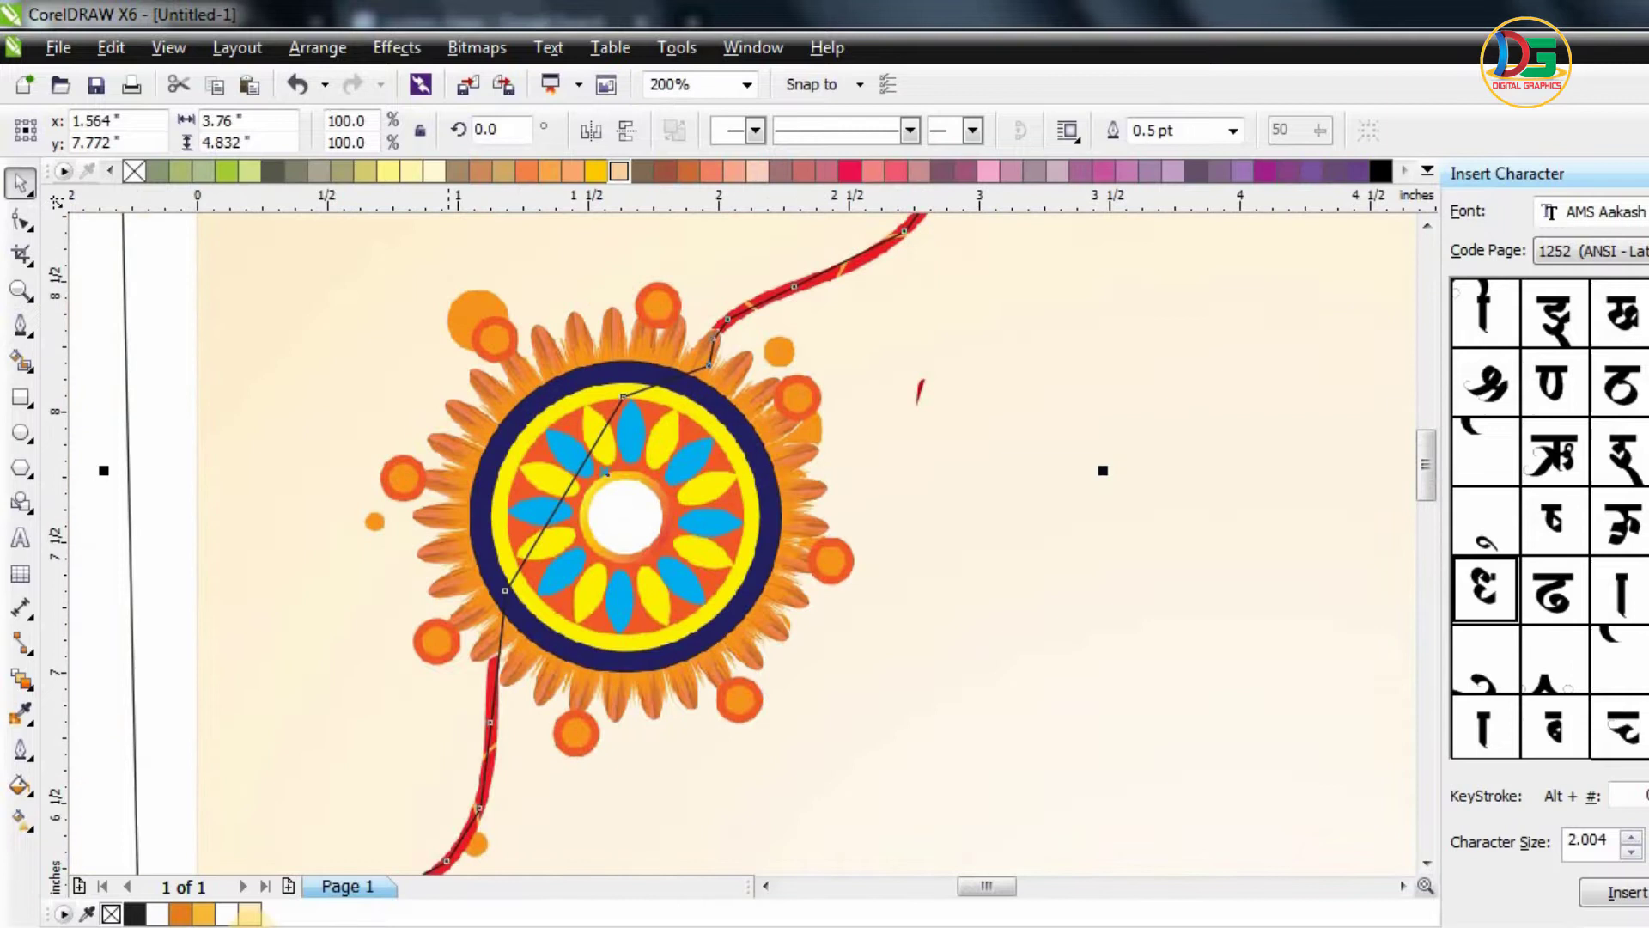
pyautogui.click(180, 915)
pyautogui.scroll(-1, 742, 466)
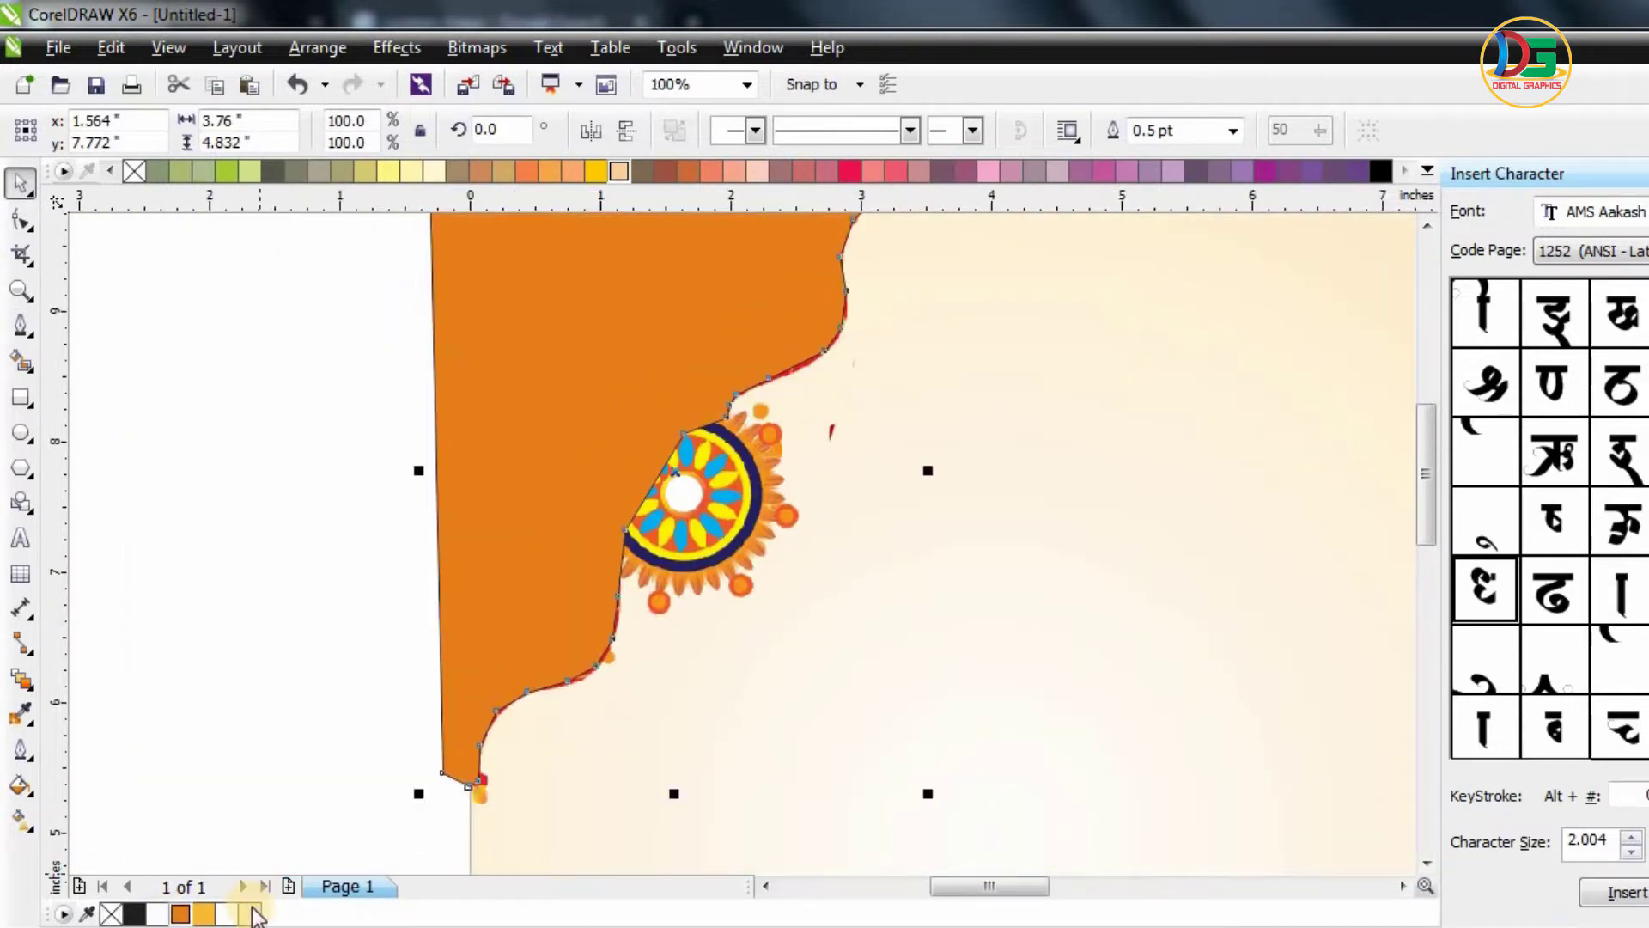
pyautogui.click(203, 913)
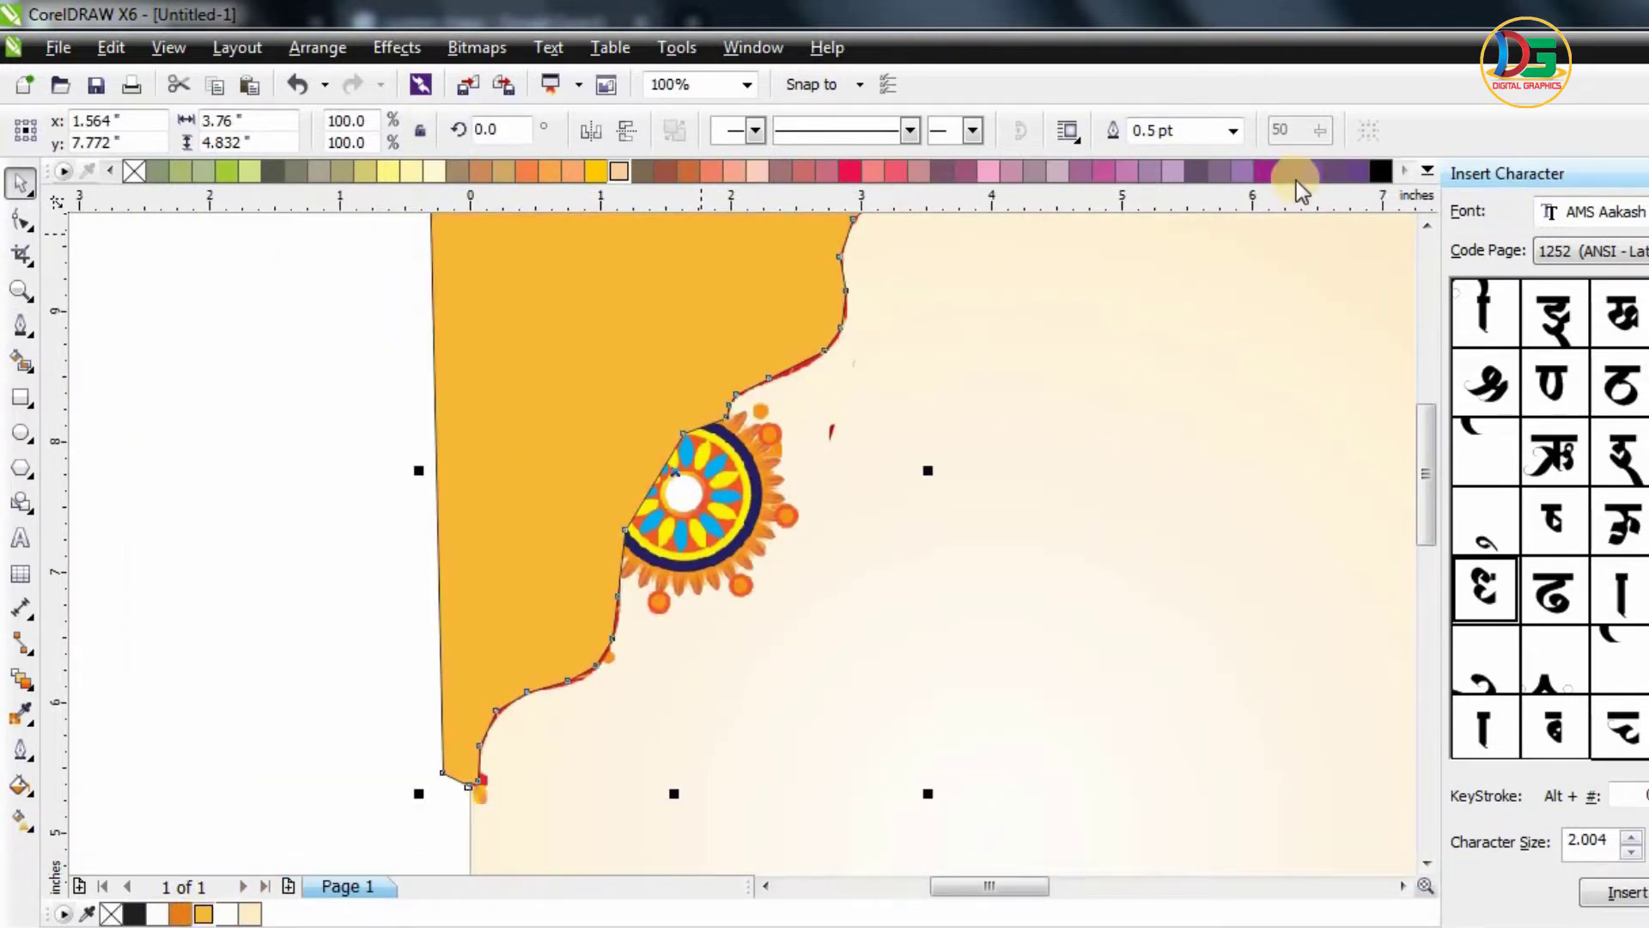
# - Set the corner shape's outline width to None and place the shape behind the rakhi
pyautogui.click(1234, 131)
pyautogui.click(1209, 157)
pyautogui.scroll(-1, 756, 502)
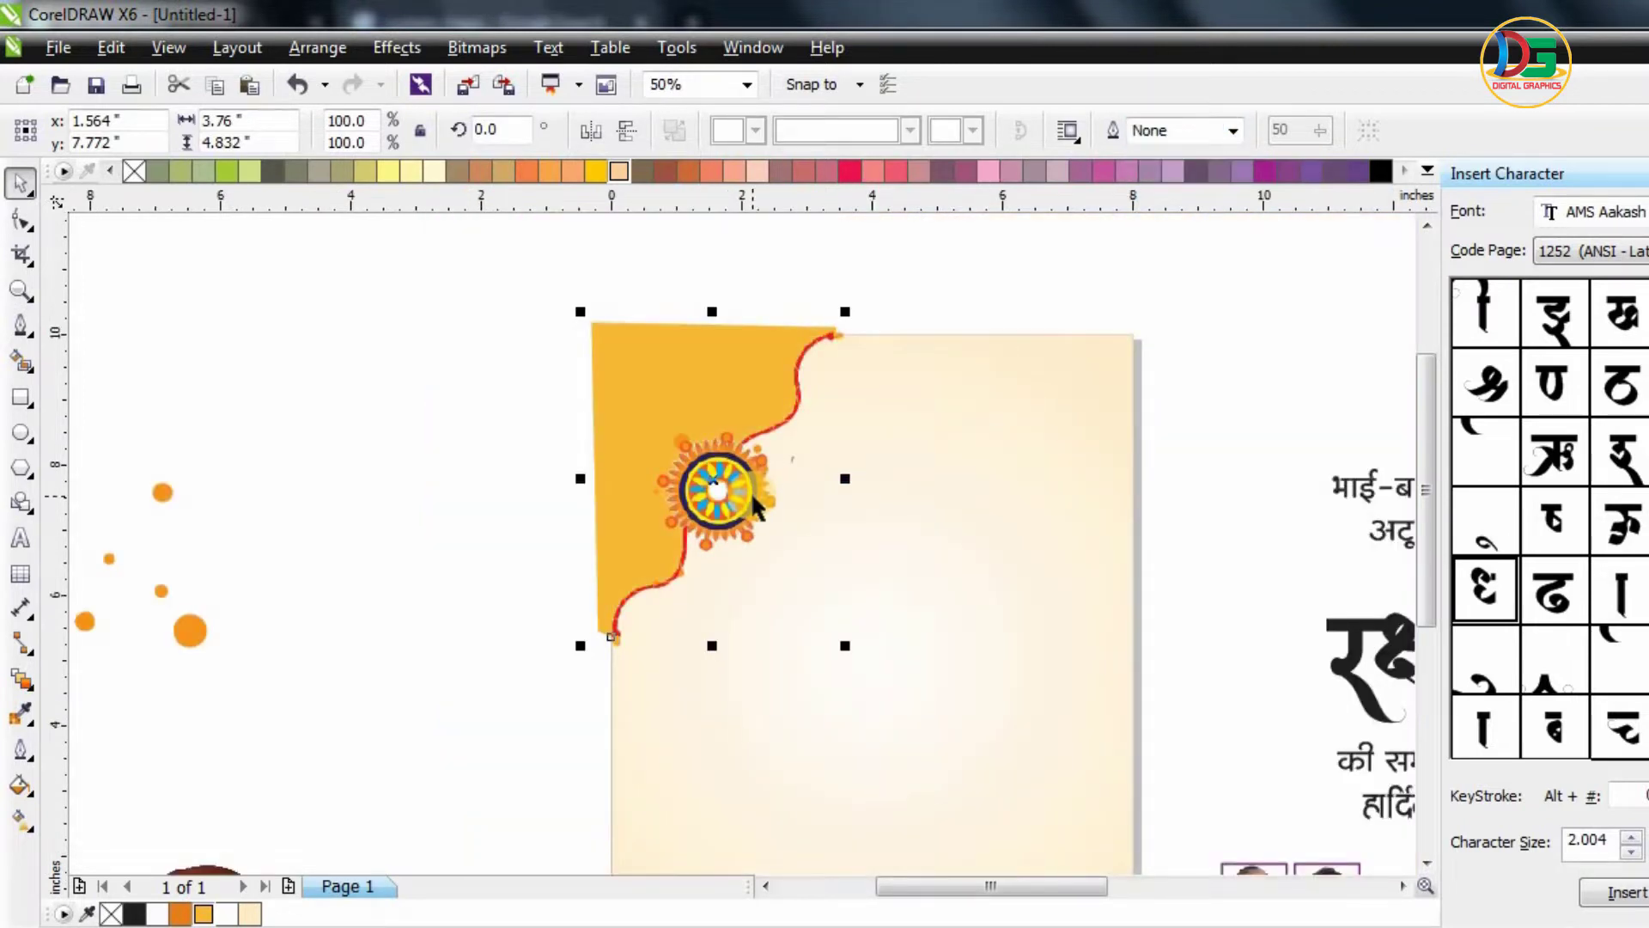
pyautogui.click(590, 419)
pyautogui.scroll(1, 629, 423)
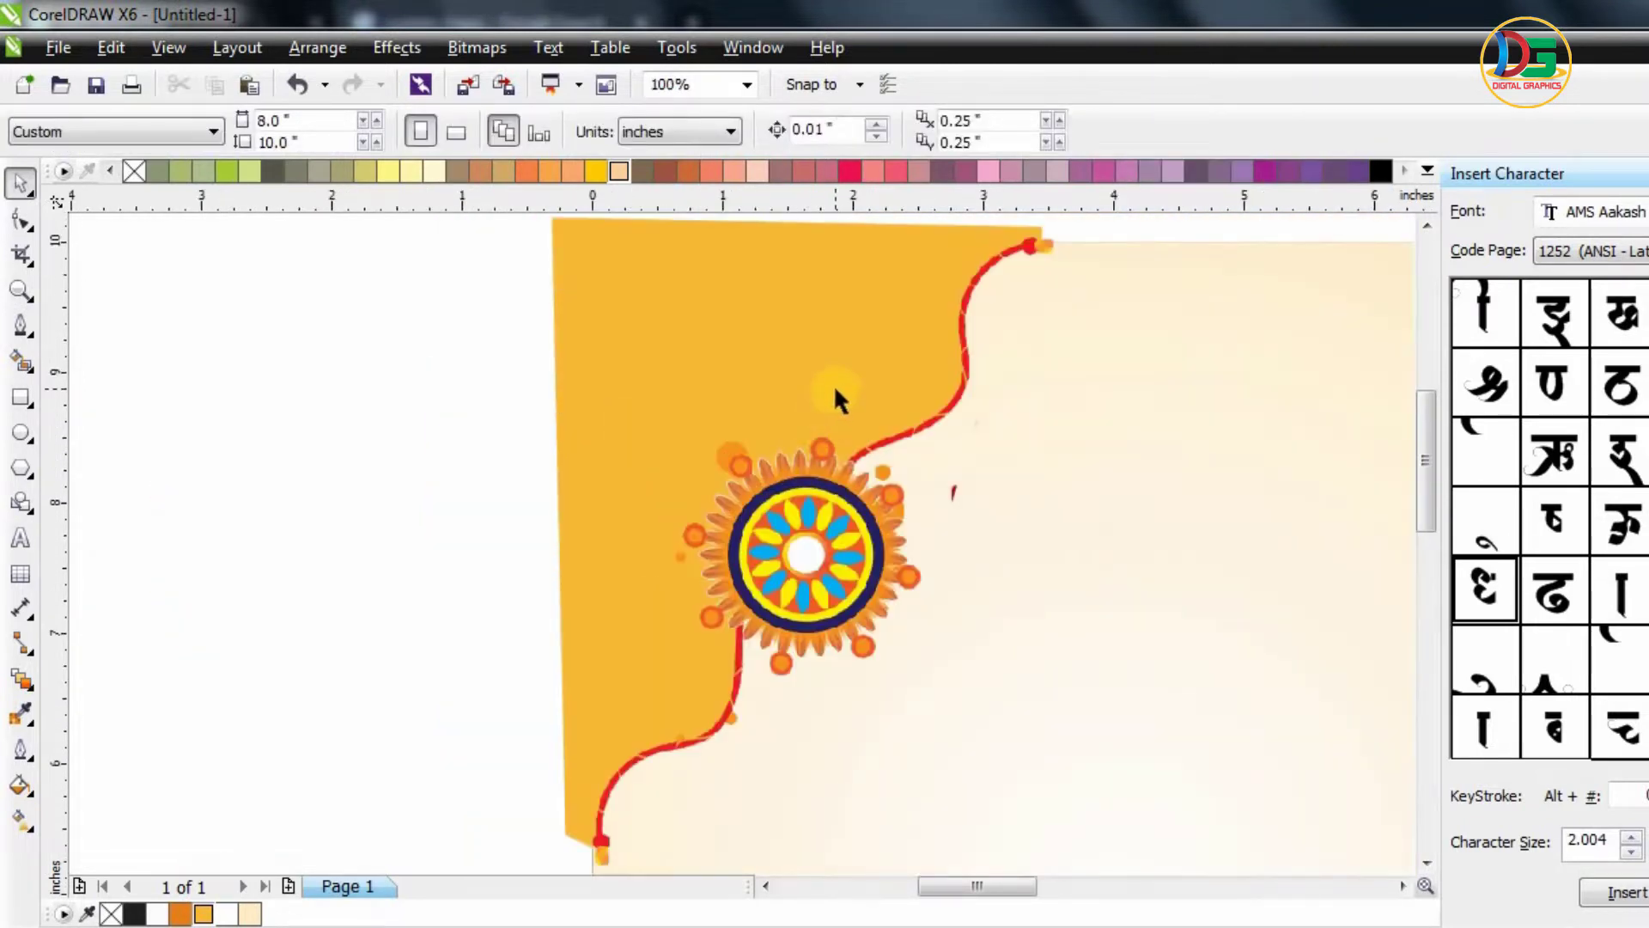
pyautogui.scroll(-1, 833, 391)
# - Add a drop shadow to the rakhi, offset about 0.08 inch to the right and 0.07 inch down
pyautogui.click(814, 472)
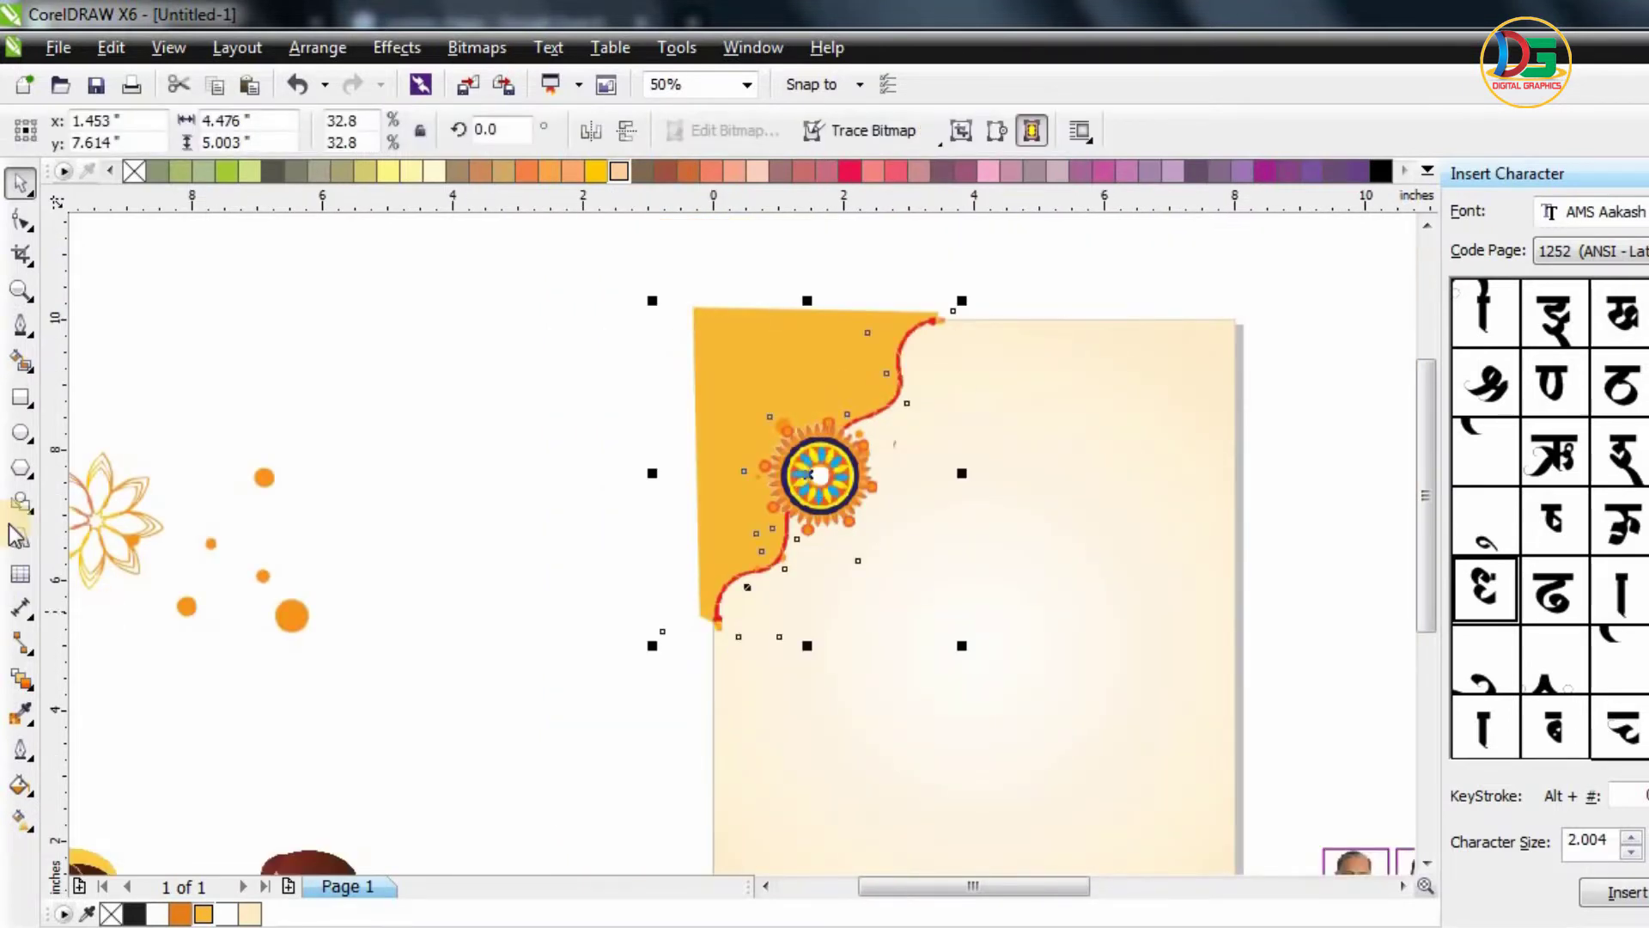
pyautogui.click(22, 678)
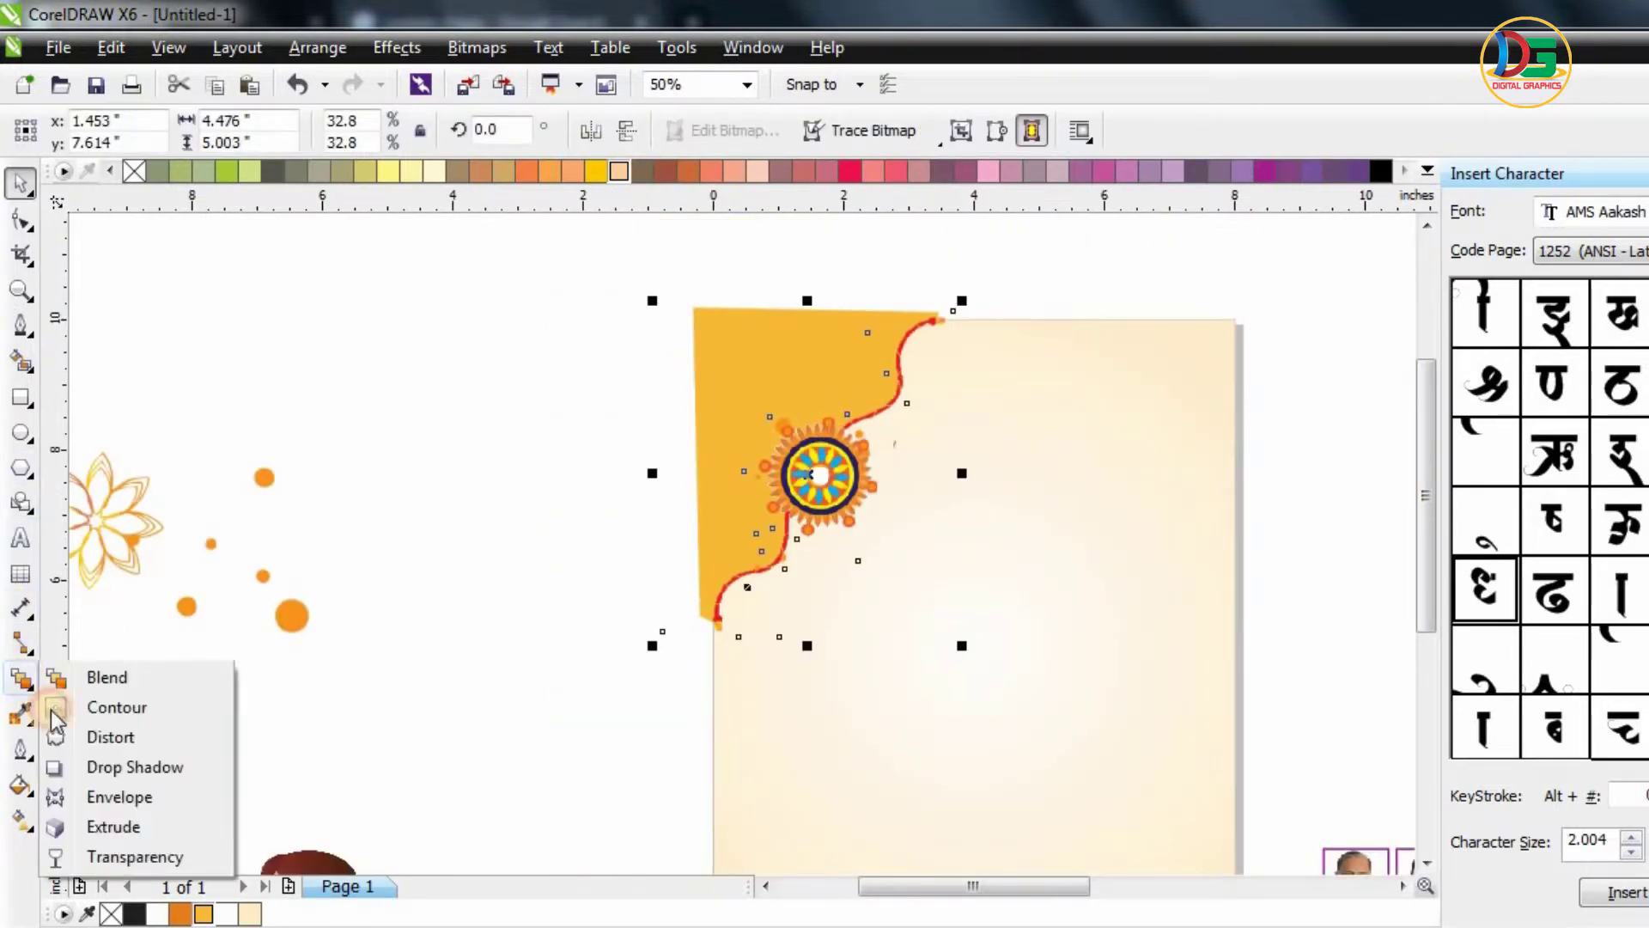
pyautogui.click(65, 769)
pyautogui.moveTo(792, 456); pyautogui.dragTo(951, 601)
pyautogui.scroll(2, 938, 596)
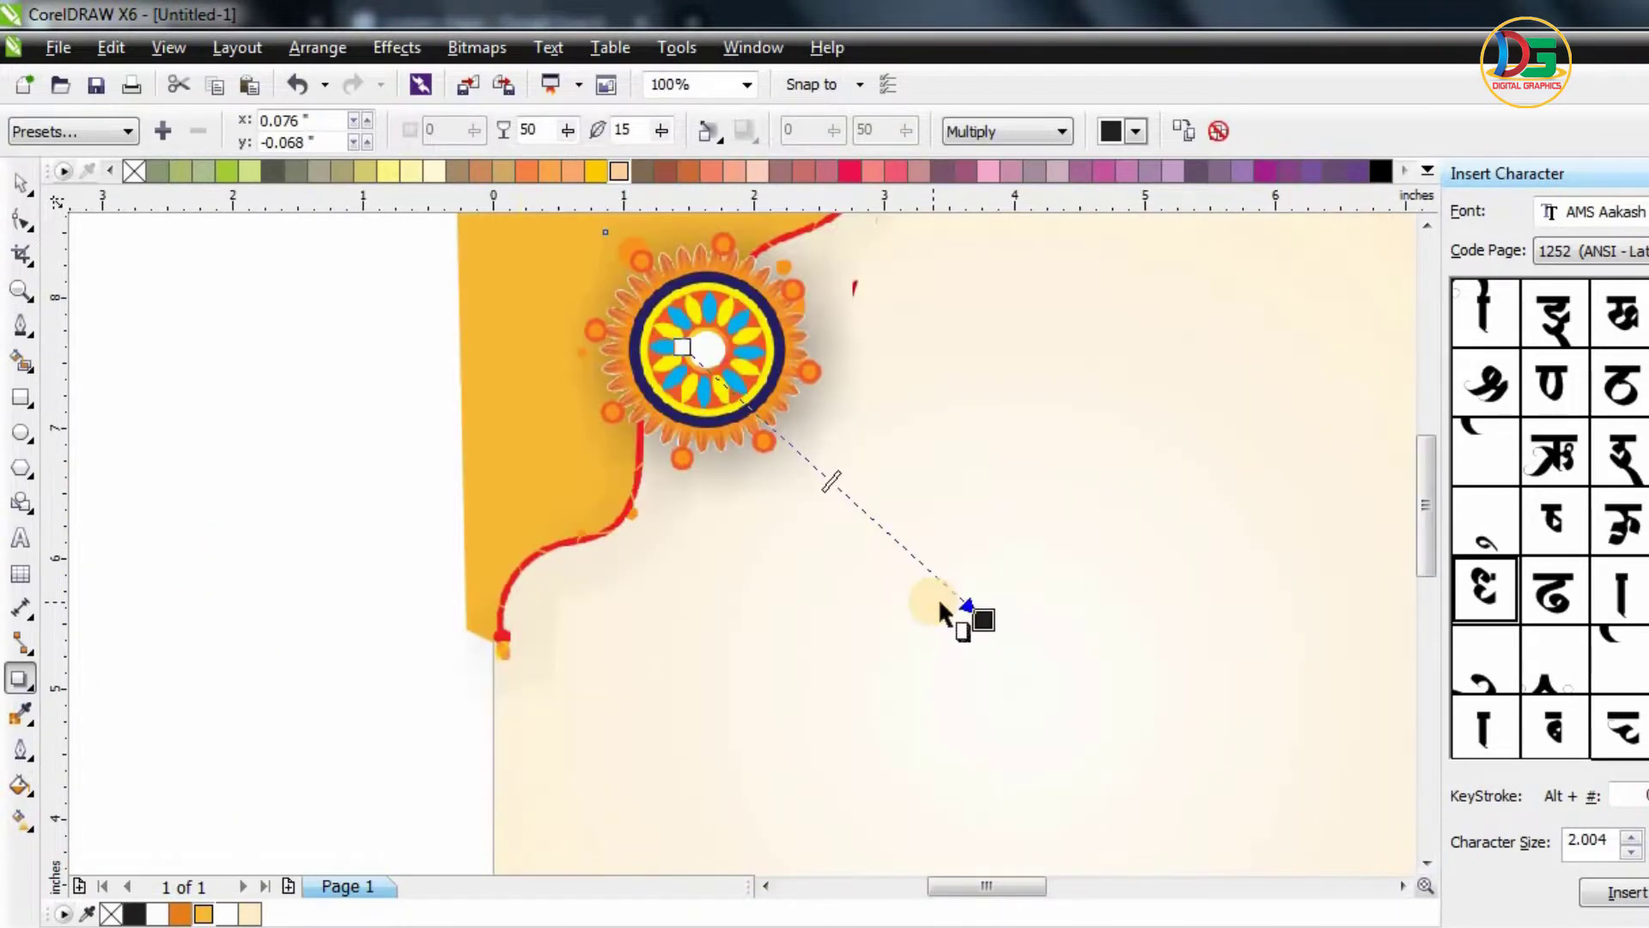
# - Apply the Perspective Top Right shadow preset to the rakhi and swing the shadow's angle to about 89 degrees
pyautogui.click(127, 132)
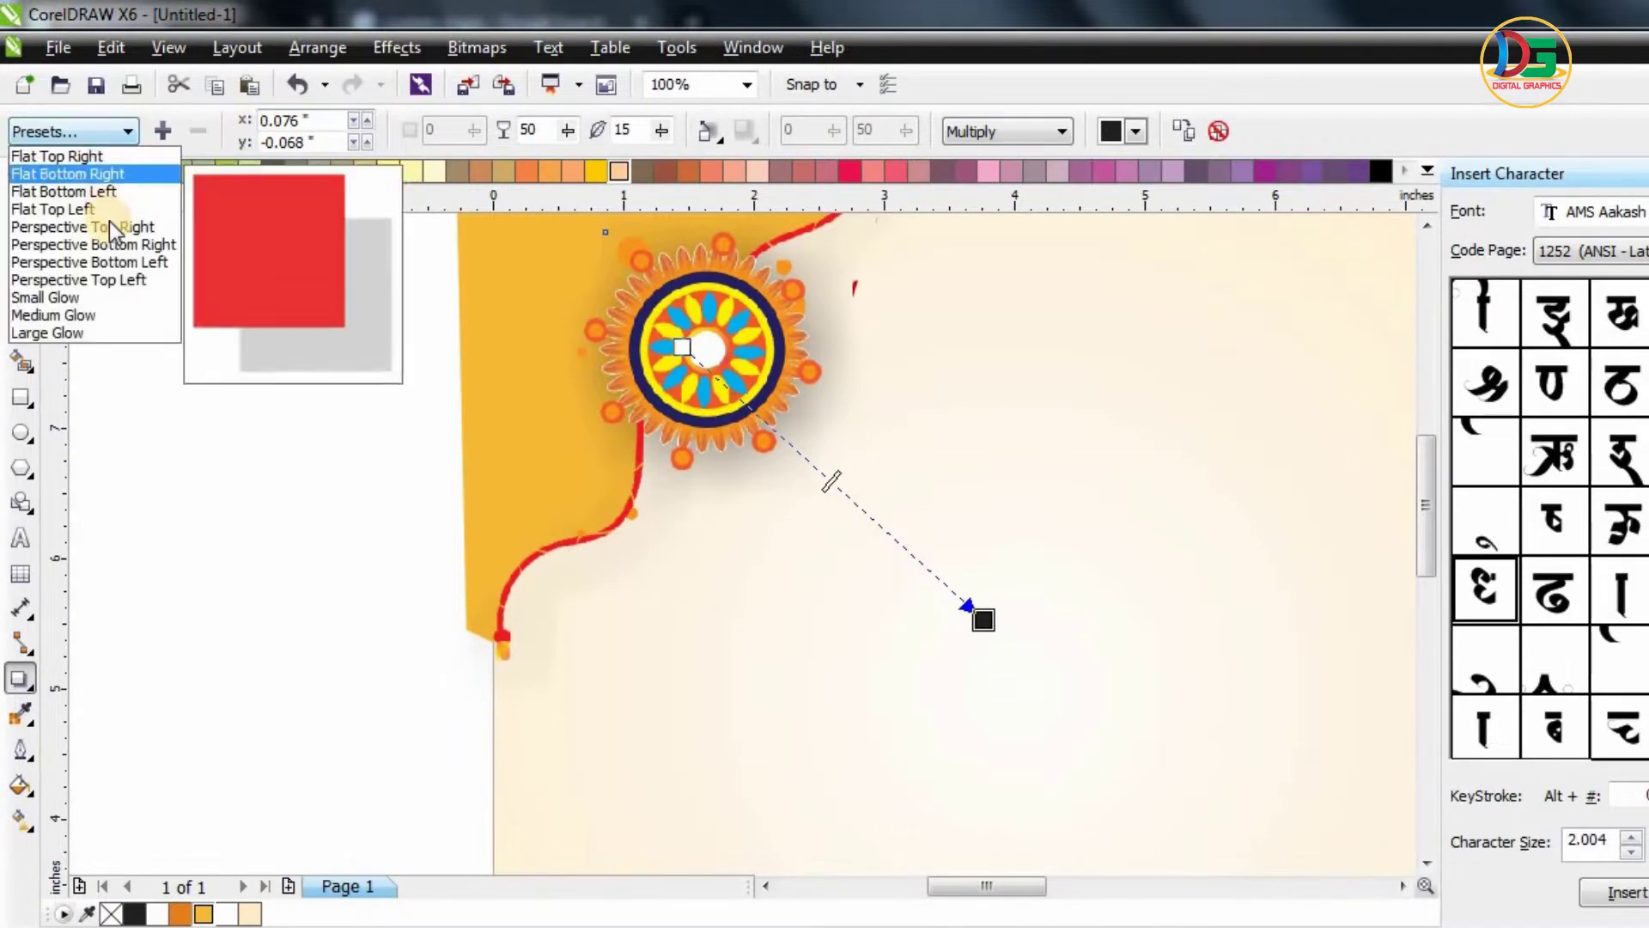
pyautogui.click(86, 225)
pyautogui.scroll(-1, 871, 593)
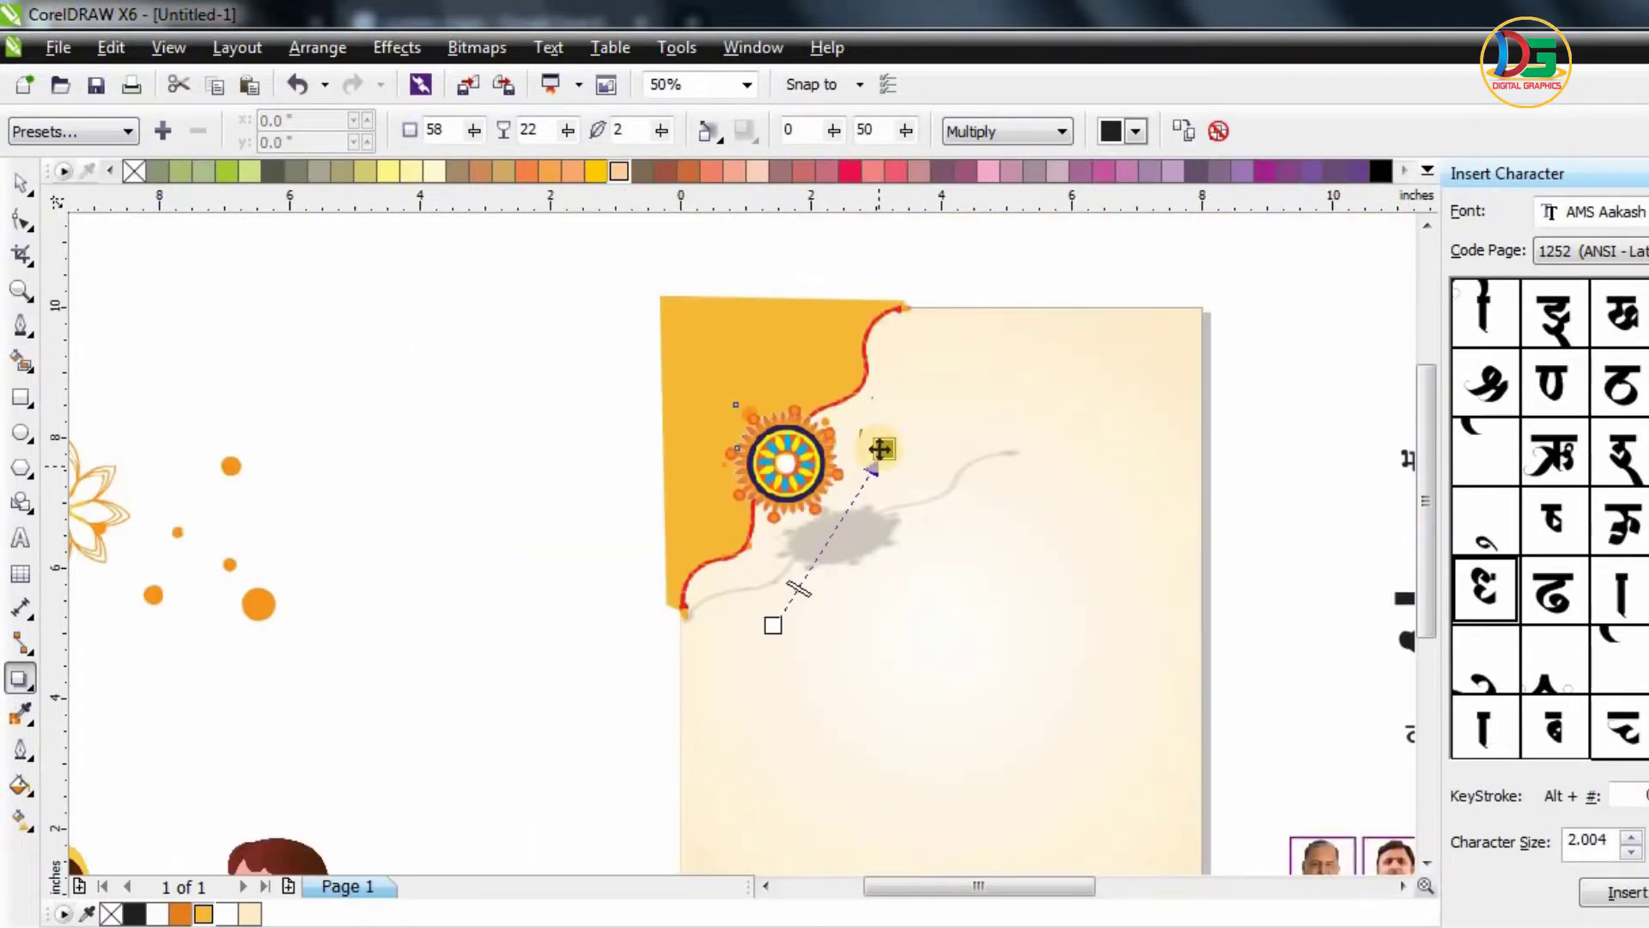
pyautogui.moveTo(882, 449); pyautogui.dragTo(779, 297)
pyautogui.scroll(2, 909, 275)
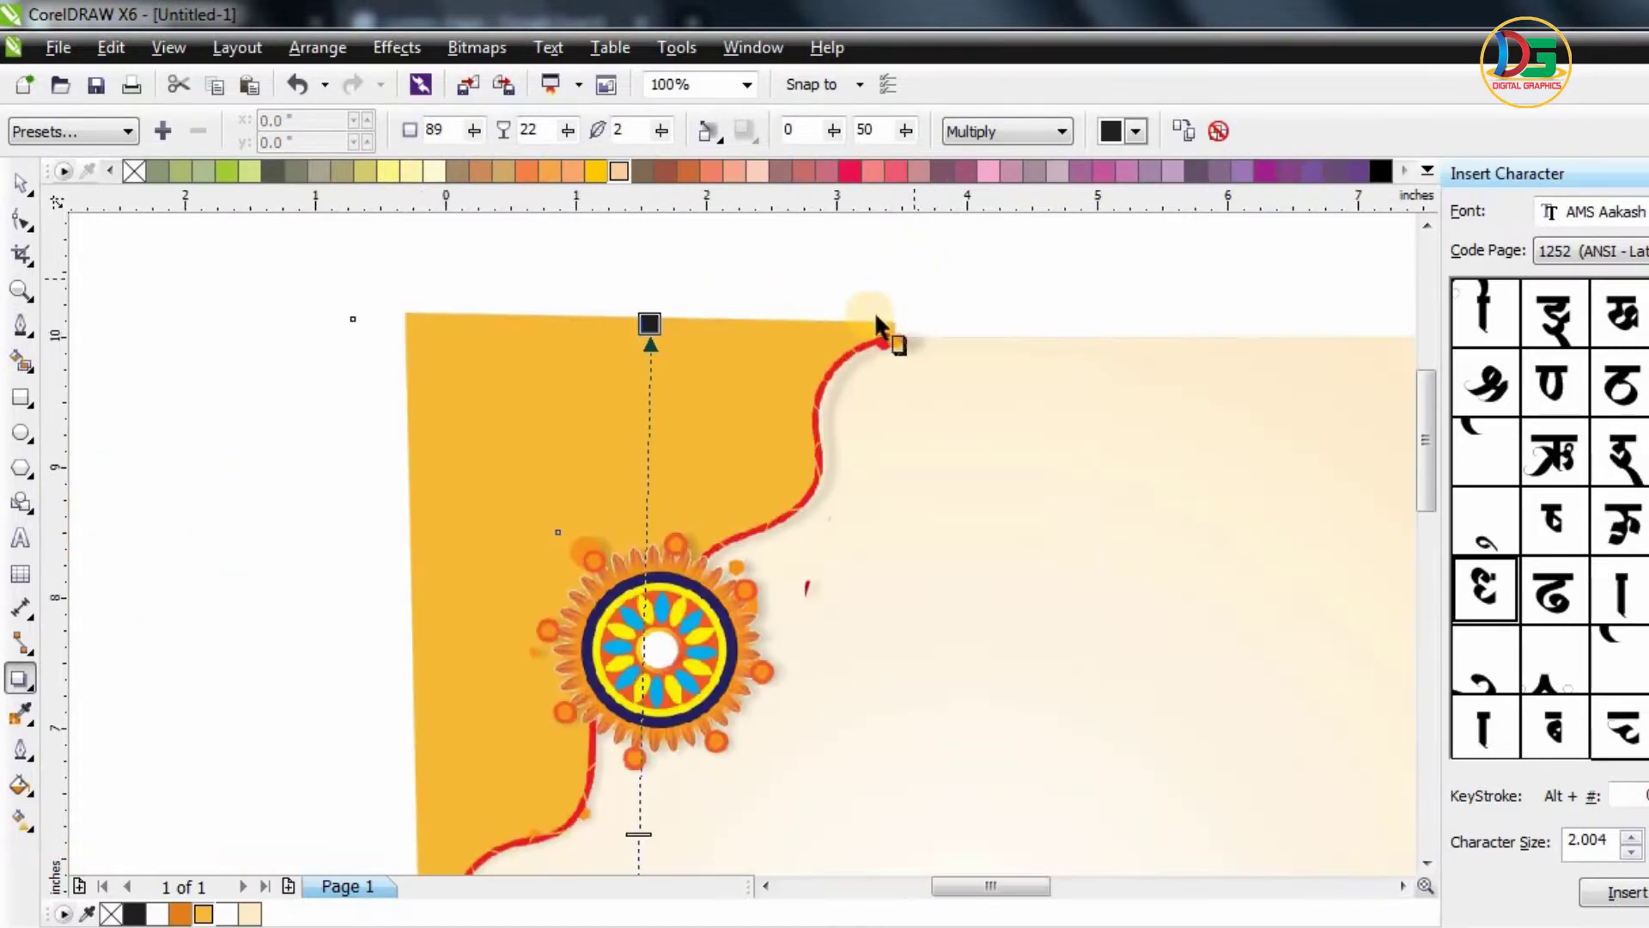
pyautogui.scroll(1, 876, 316)
pyautogui.scroll(-1, 883, 333)
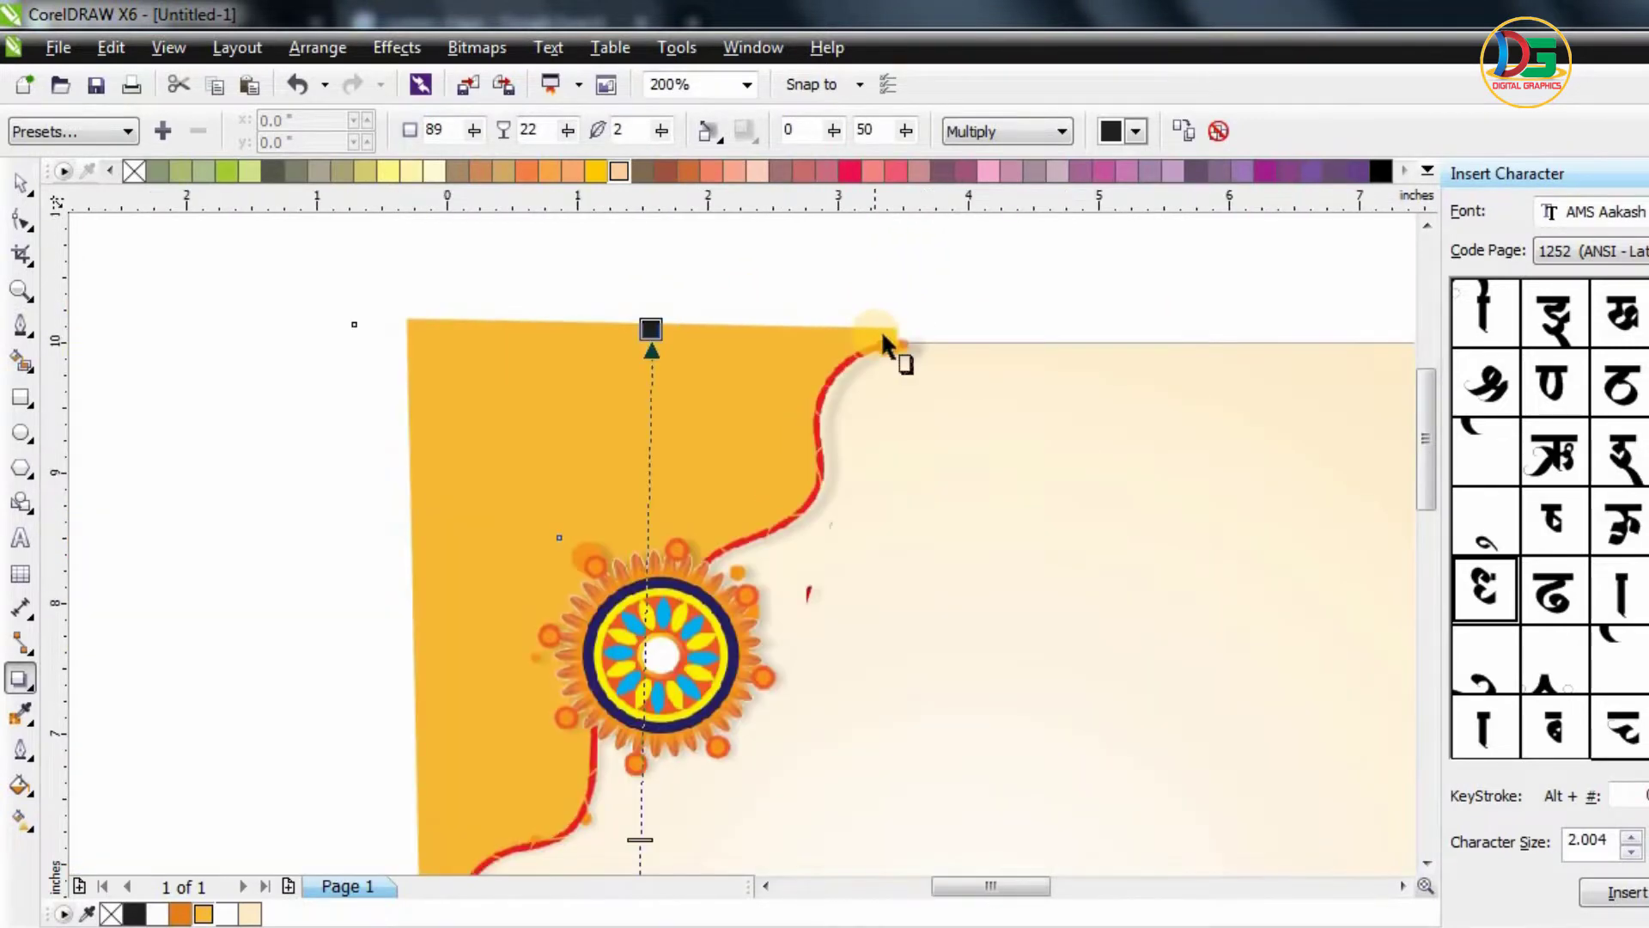
# - Group the yellow-orange corner shape with the rakhi and its shadow, leaving the artwork in place
pyautogui.click(19, 175)
pyautogui.click(222, 313)
pyautogui.scroll(-2, 798, 437)
pyautogui.moveTo(594, 345); pyautogui.dragTo(930, 681)
pyautogui.moveTo(783, 466); pyautogui.dragTo(851, 489)
pyautogui.hotkey('ctrl', 'z')
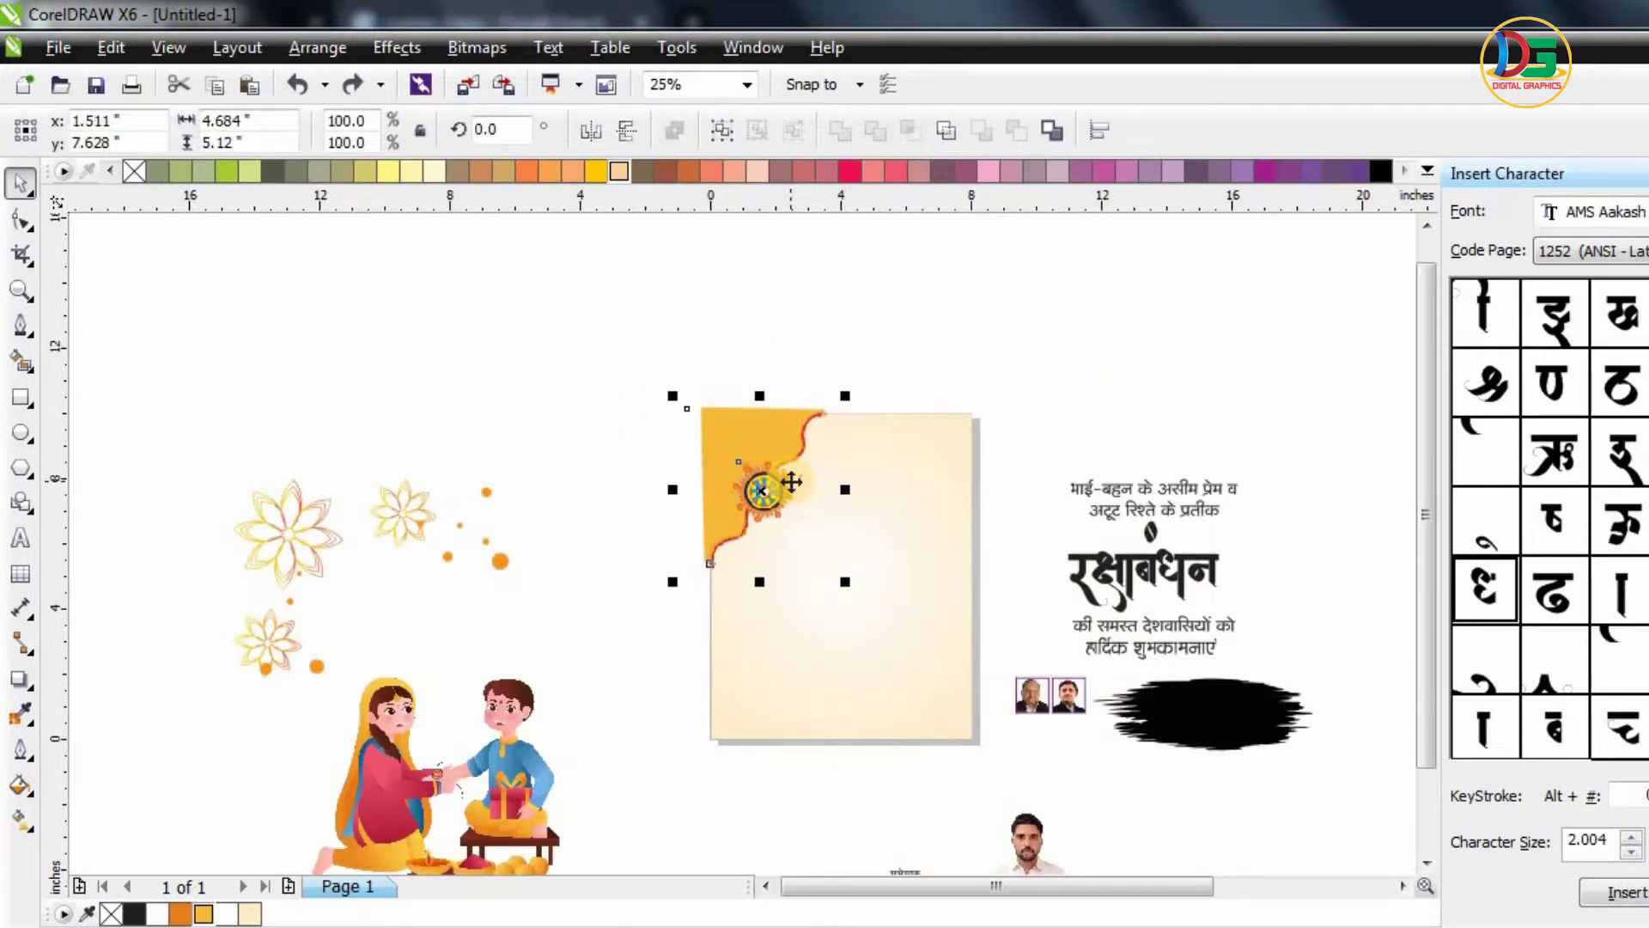
pyautogui.moveTo(751, 482); pyautogui.dragTo(780, 432)
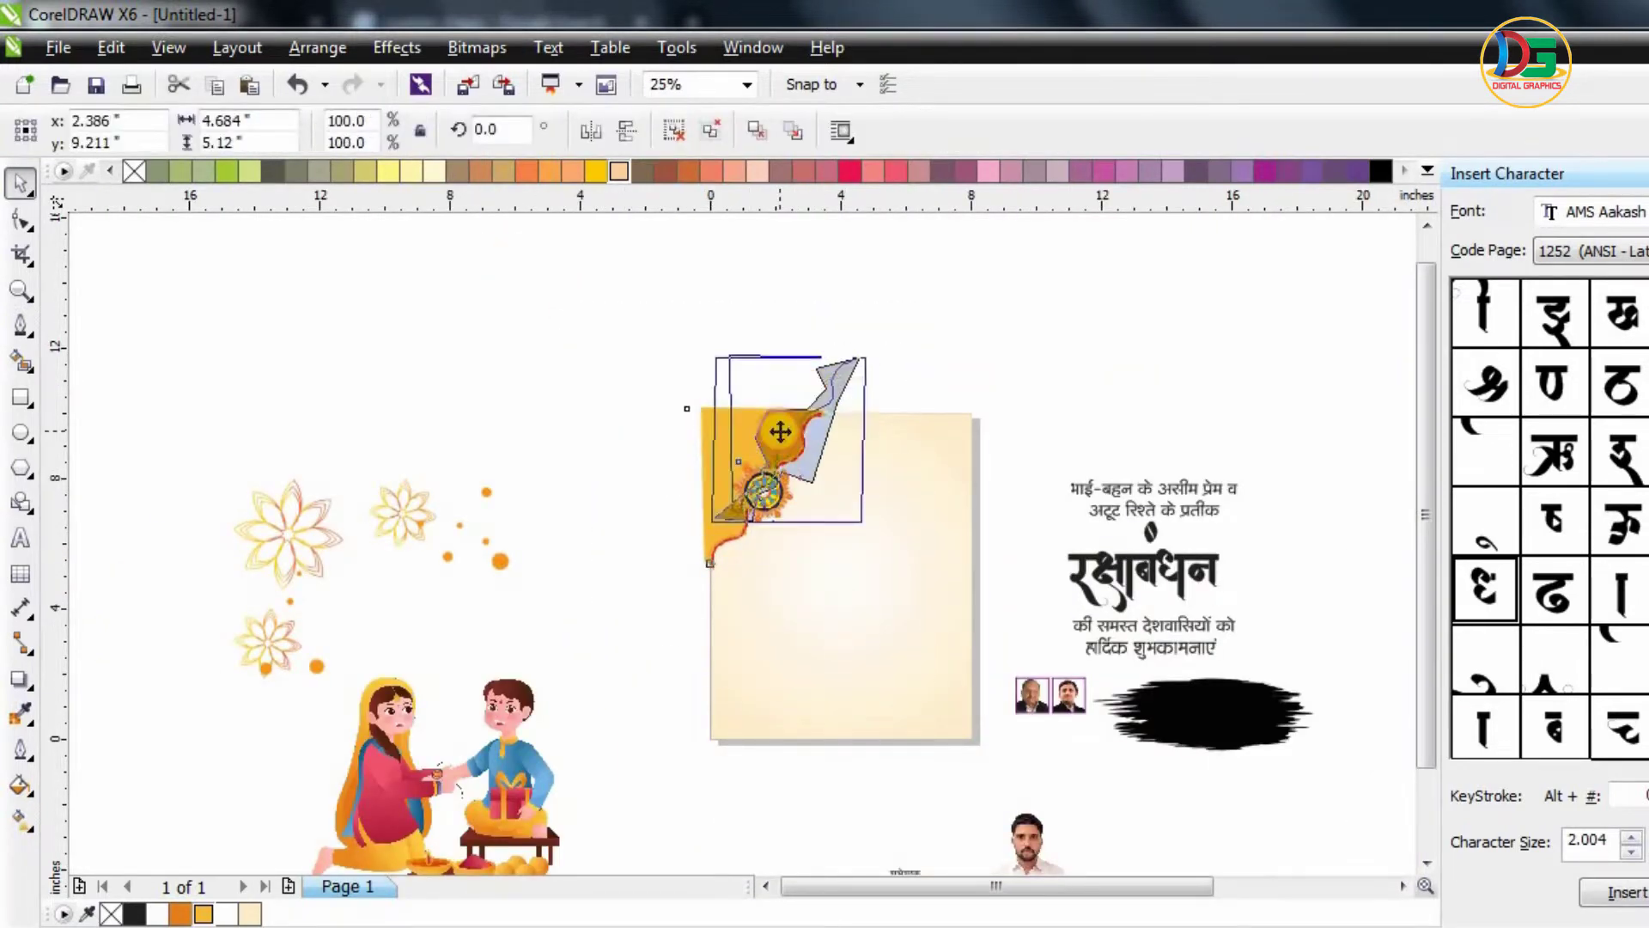
pyautogui.hotkey('ctrl', 'z')
# - PowerClip the grouped corner artwork inside the cream background rectangle
pyautogui.rightClick(761, 457)
pyautogui.click(816, 17)
pyautogui.click(897, 506)
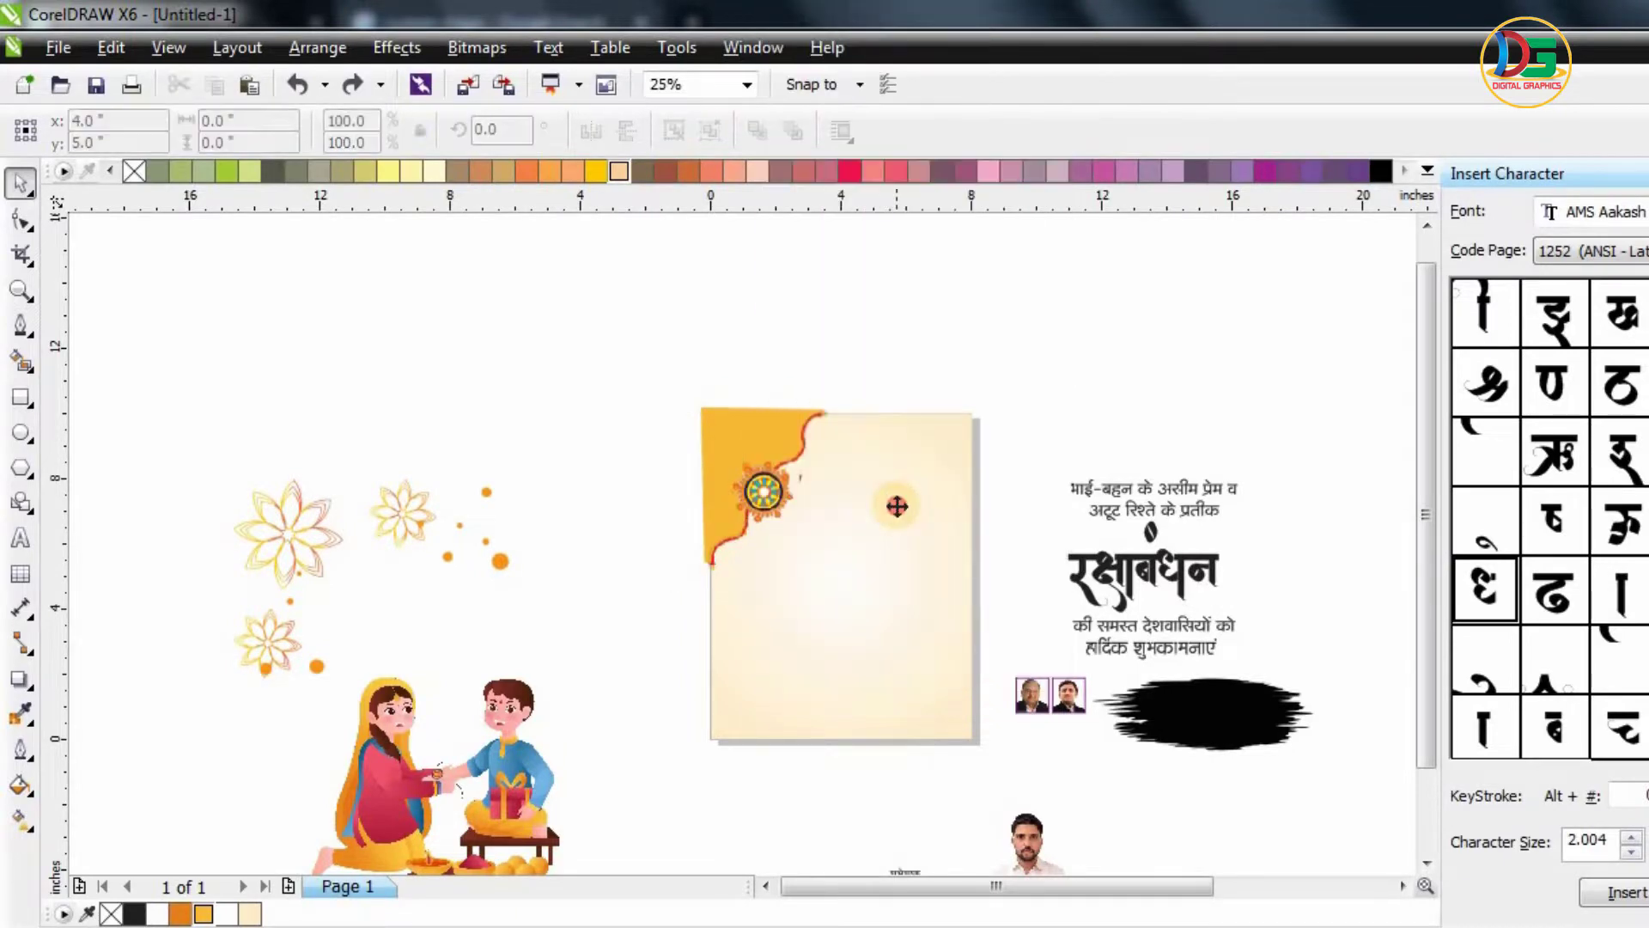
pyautogui.press('Escape')
pyautogui.scroll(2, 740, 454)
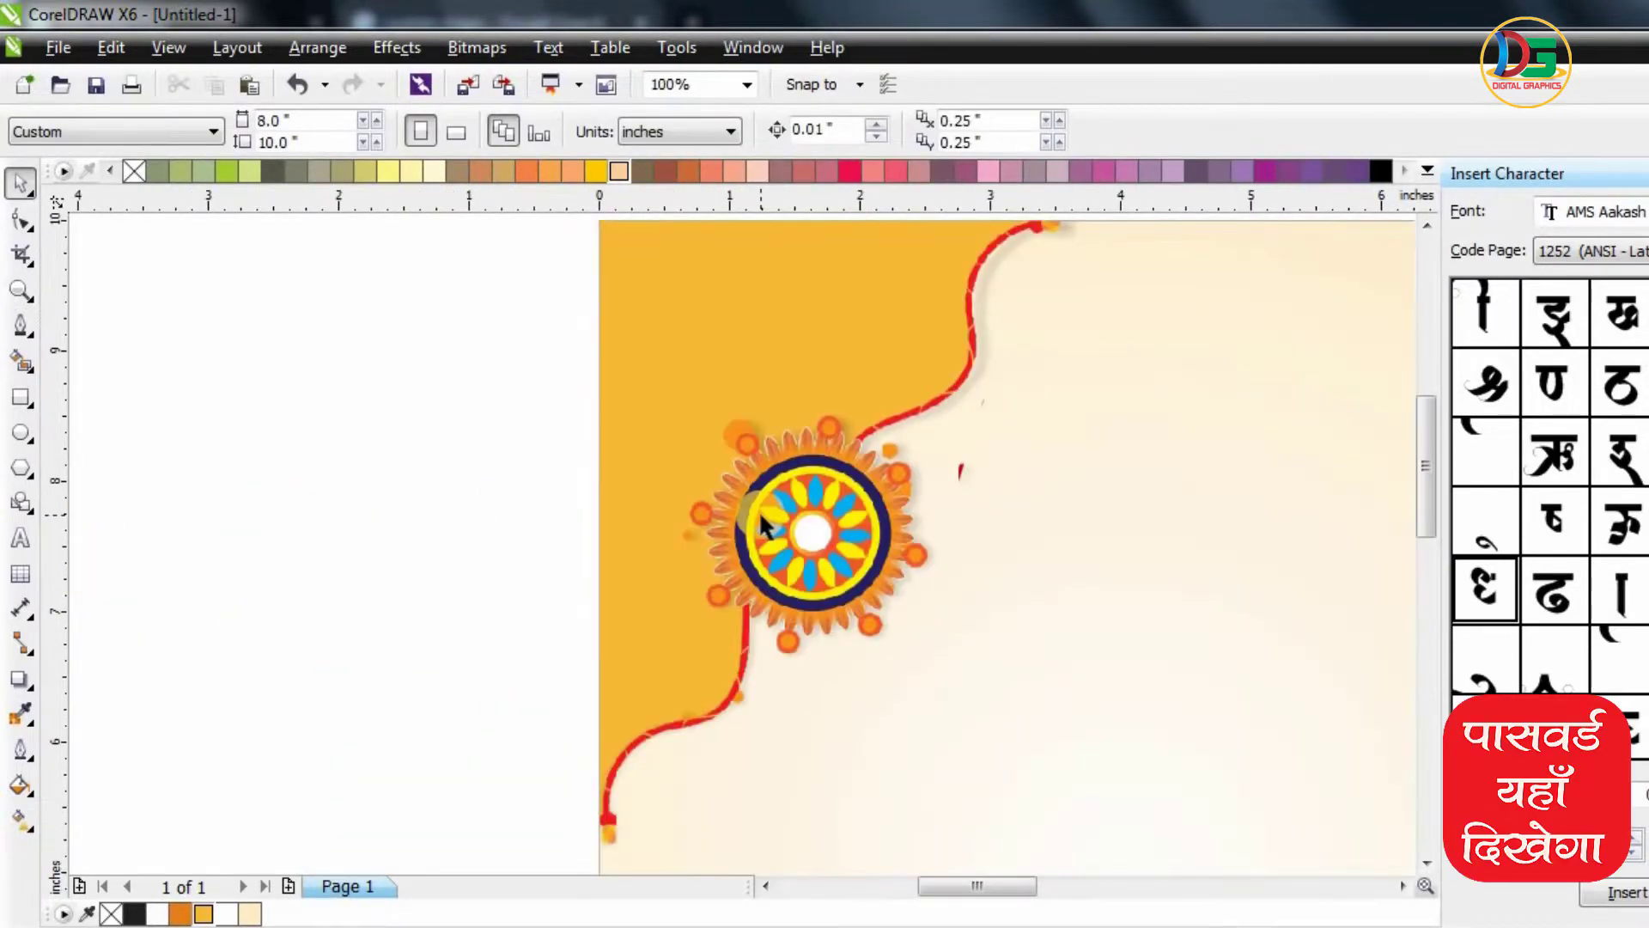
pyautogui.scroll(-1, 762, 525)
pyautogui.scroll(1, 874, 355)
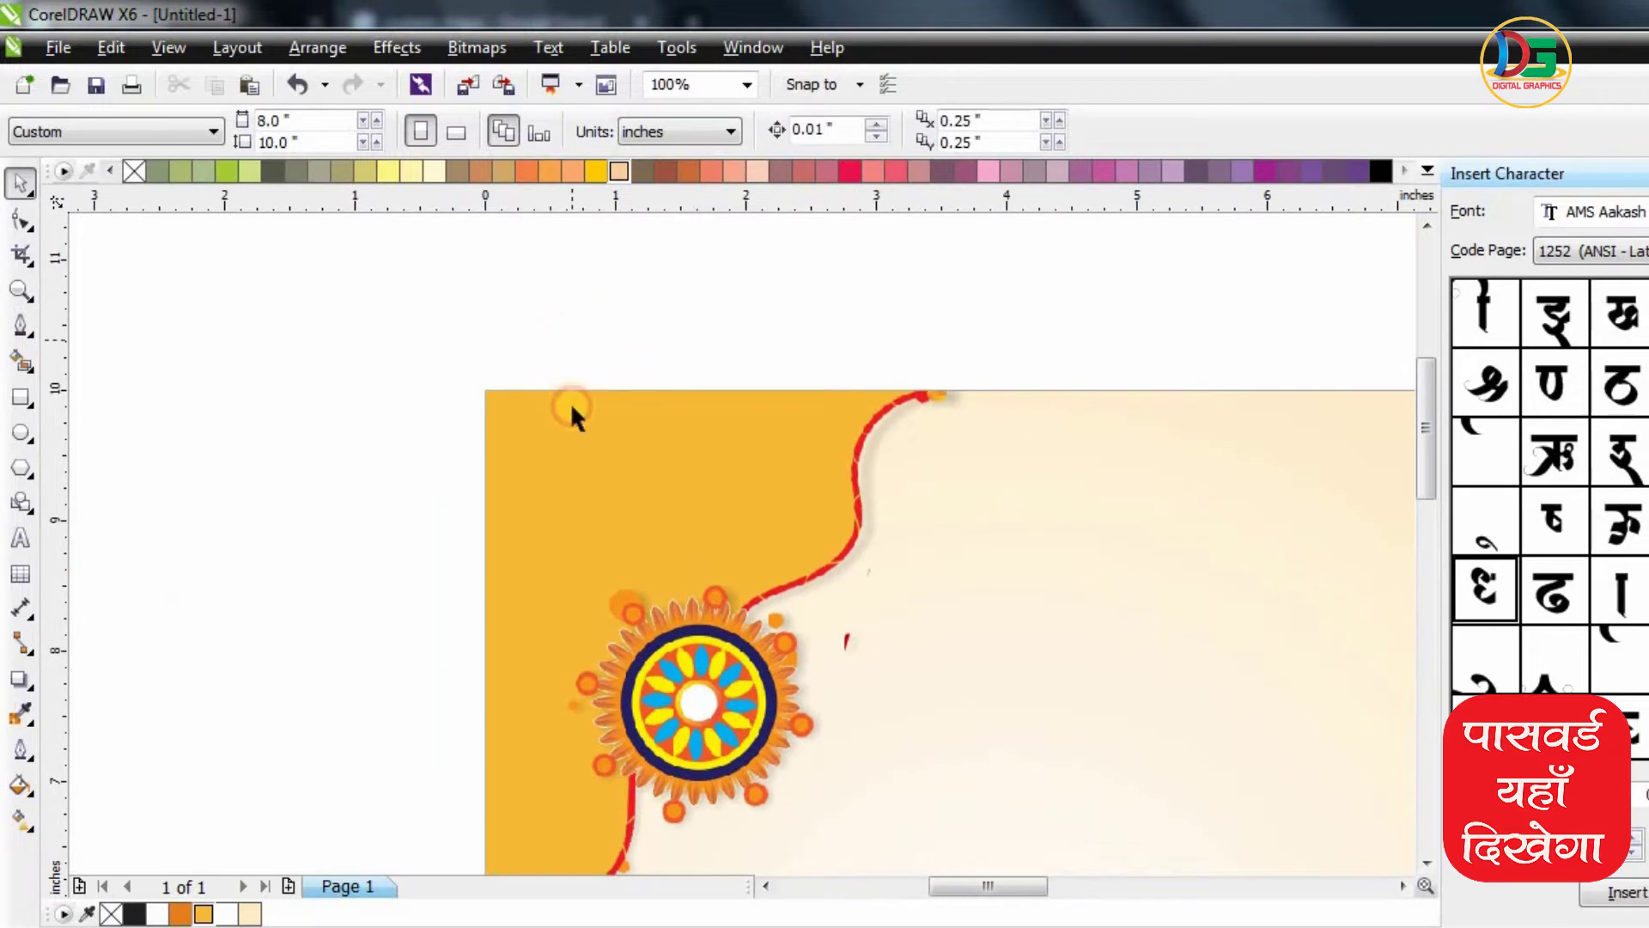
# - Add the artistic text "2022" above the page's upper-left corner and set its font to Bemio
pyautogui.press('F8')
pyautogui.click(532, 357)
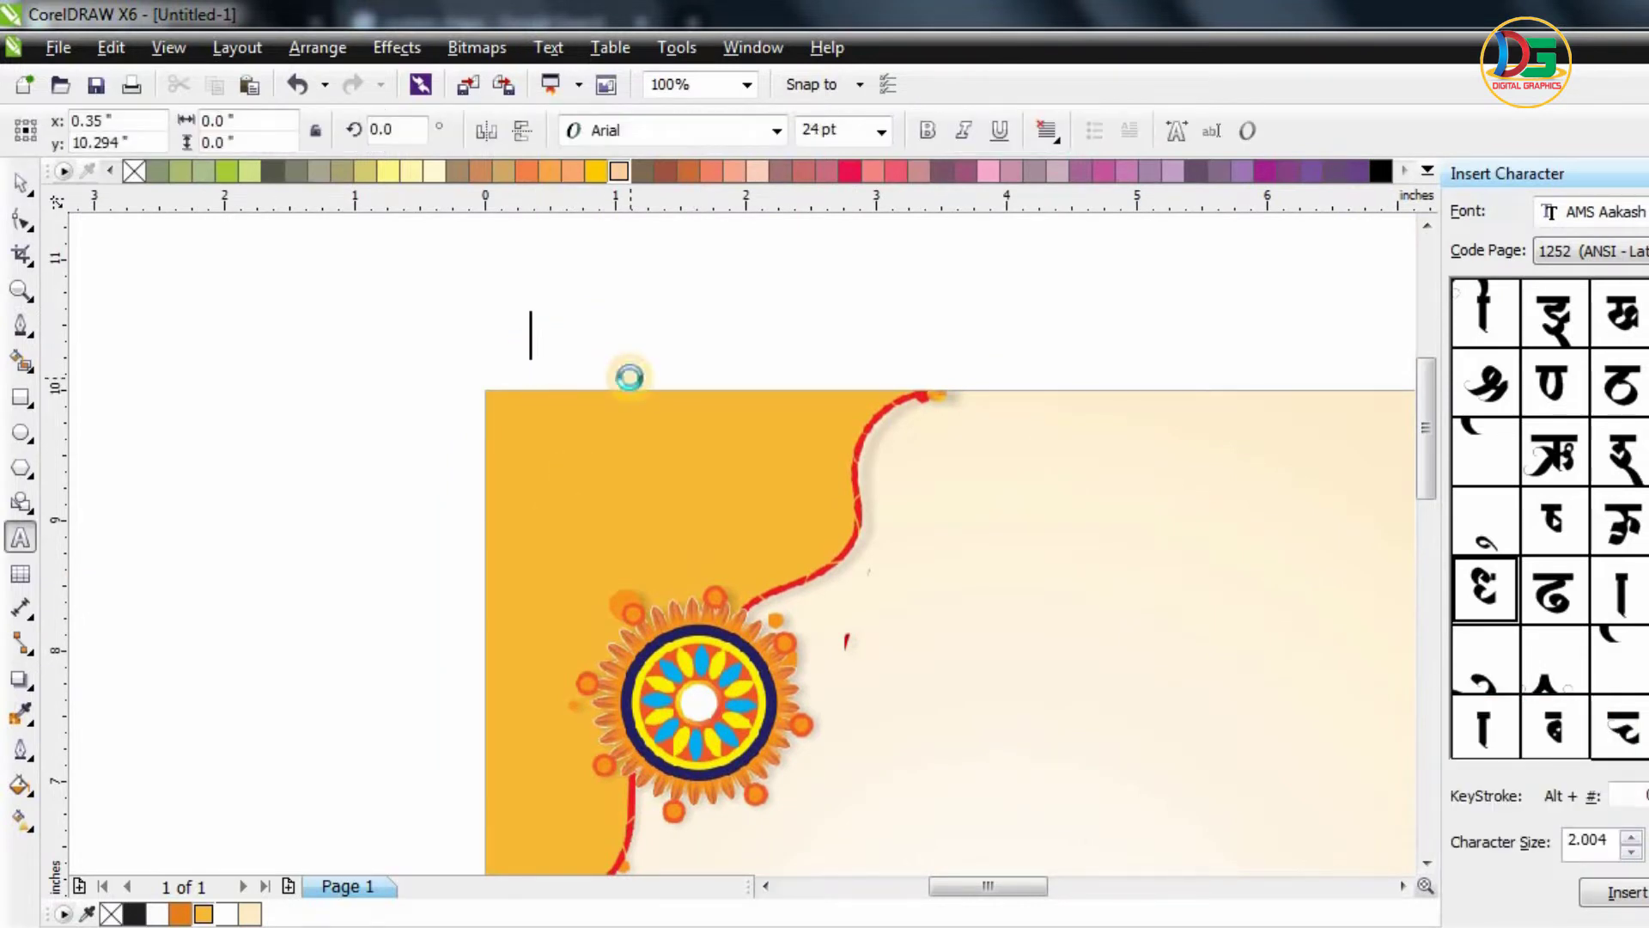
pyautogui.click(12, 187)
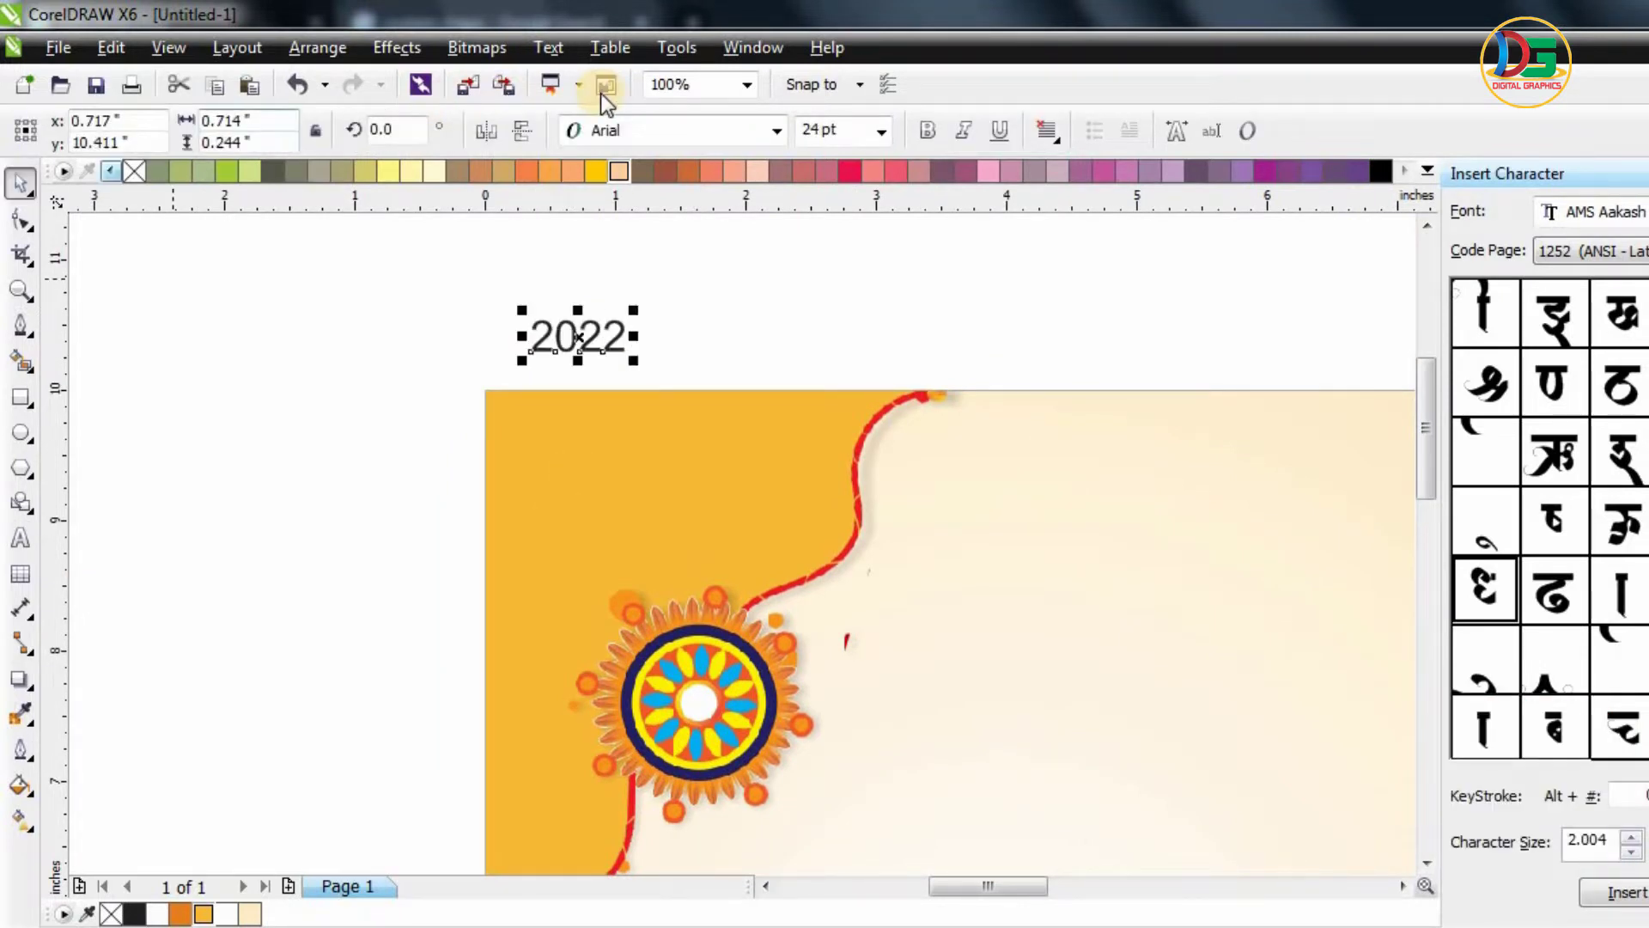
pyautogui.click(625, 122)
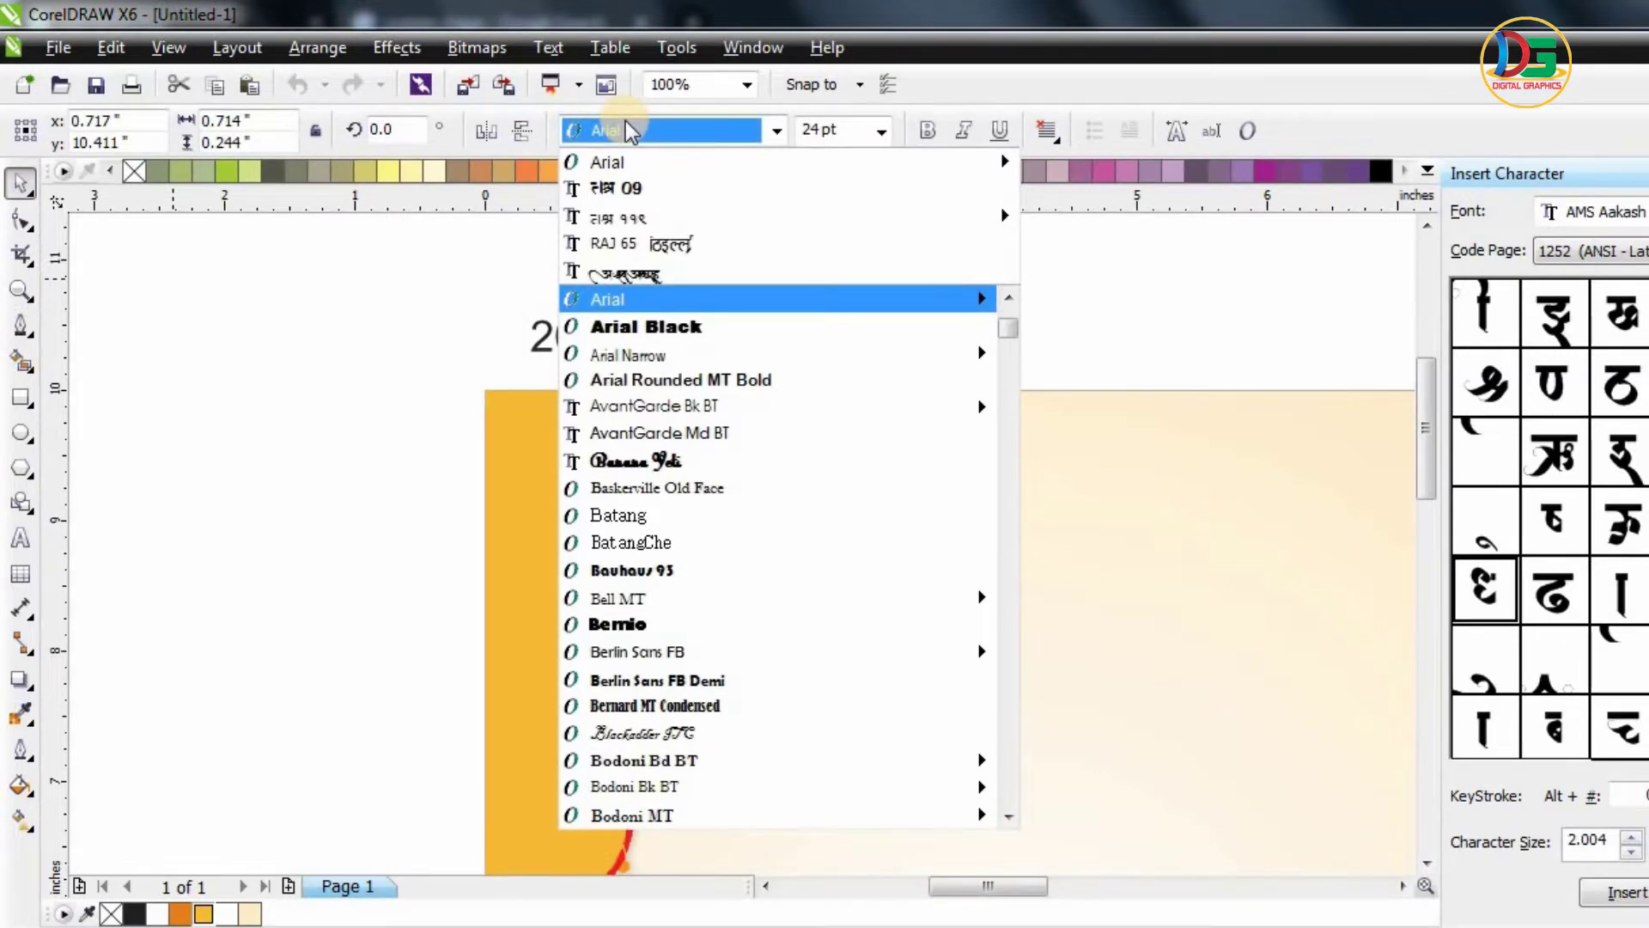
pyautogui.click(618, 623)
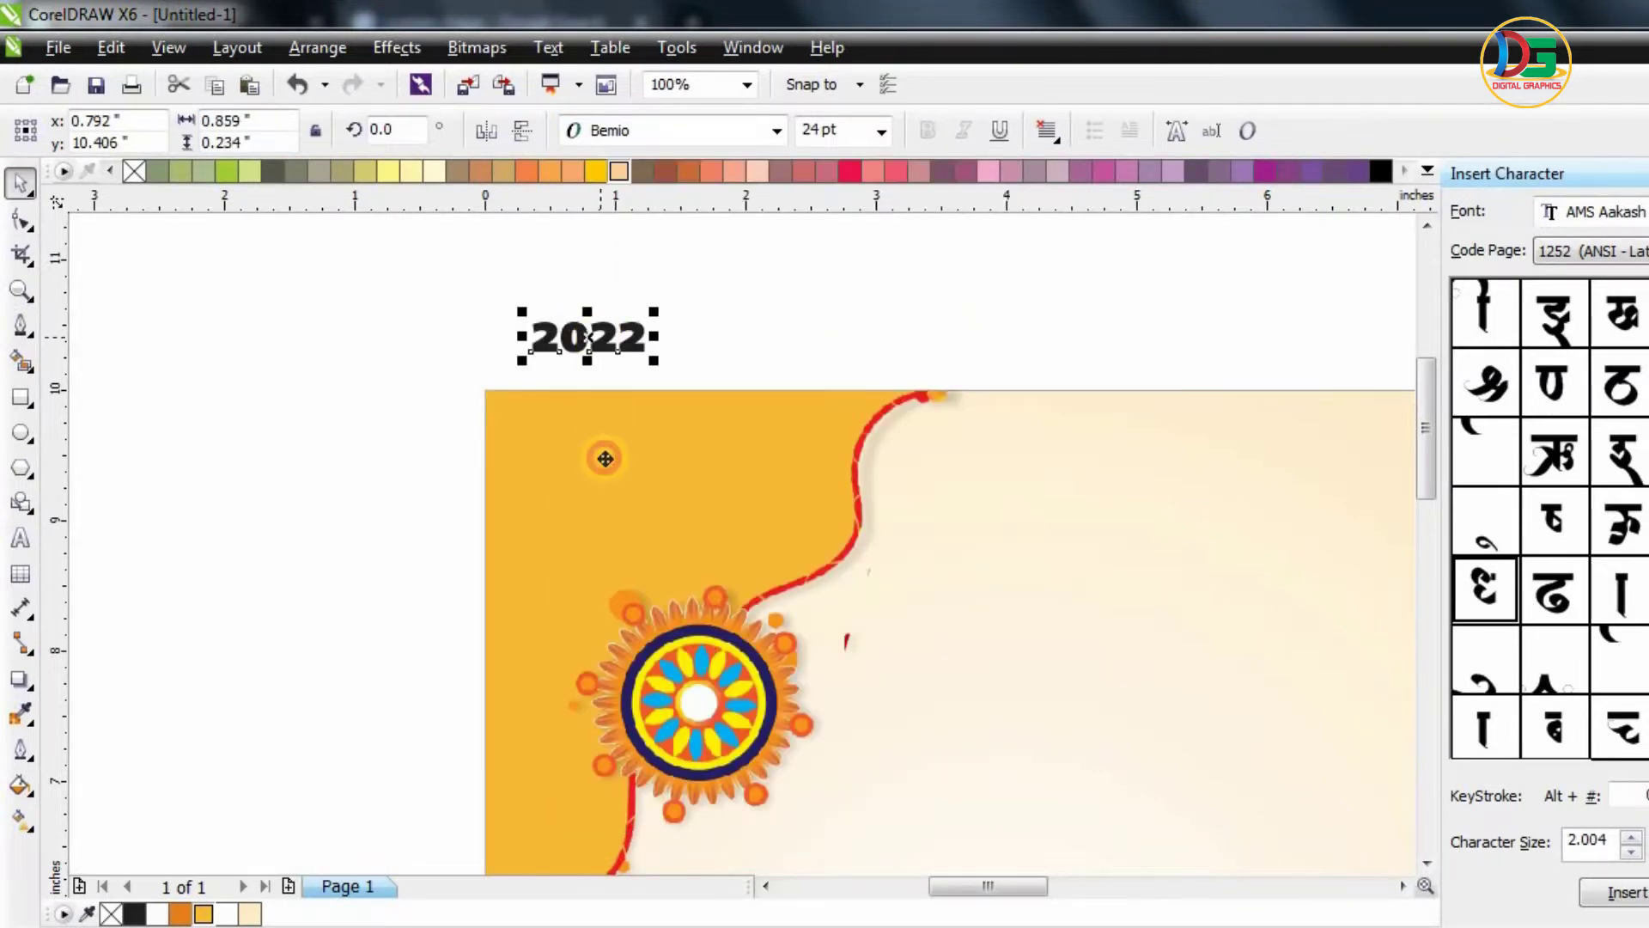
# - Place "2022" on the corner shape above the rakhi, enlarge it to about 55.6 pt and slant it to the right
pyautogui.moveTo(606, 458); pyautogui.dragTo(731, 539)
pyautogui.moveTo(689, 432); pyautogui.dragTo(762, 462)
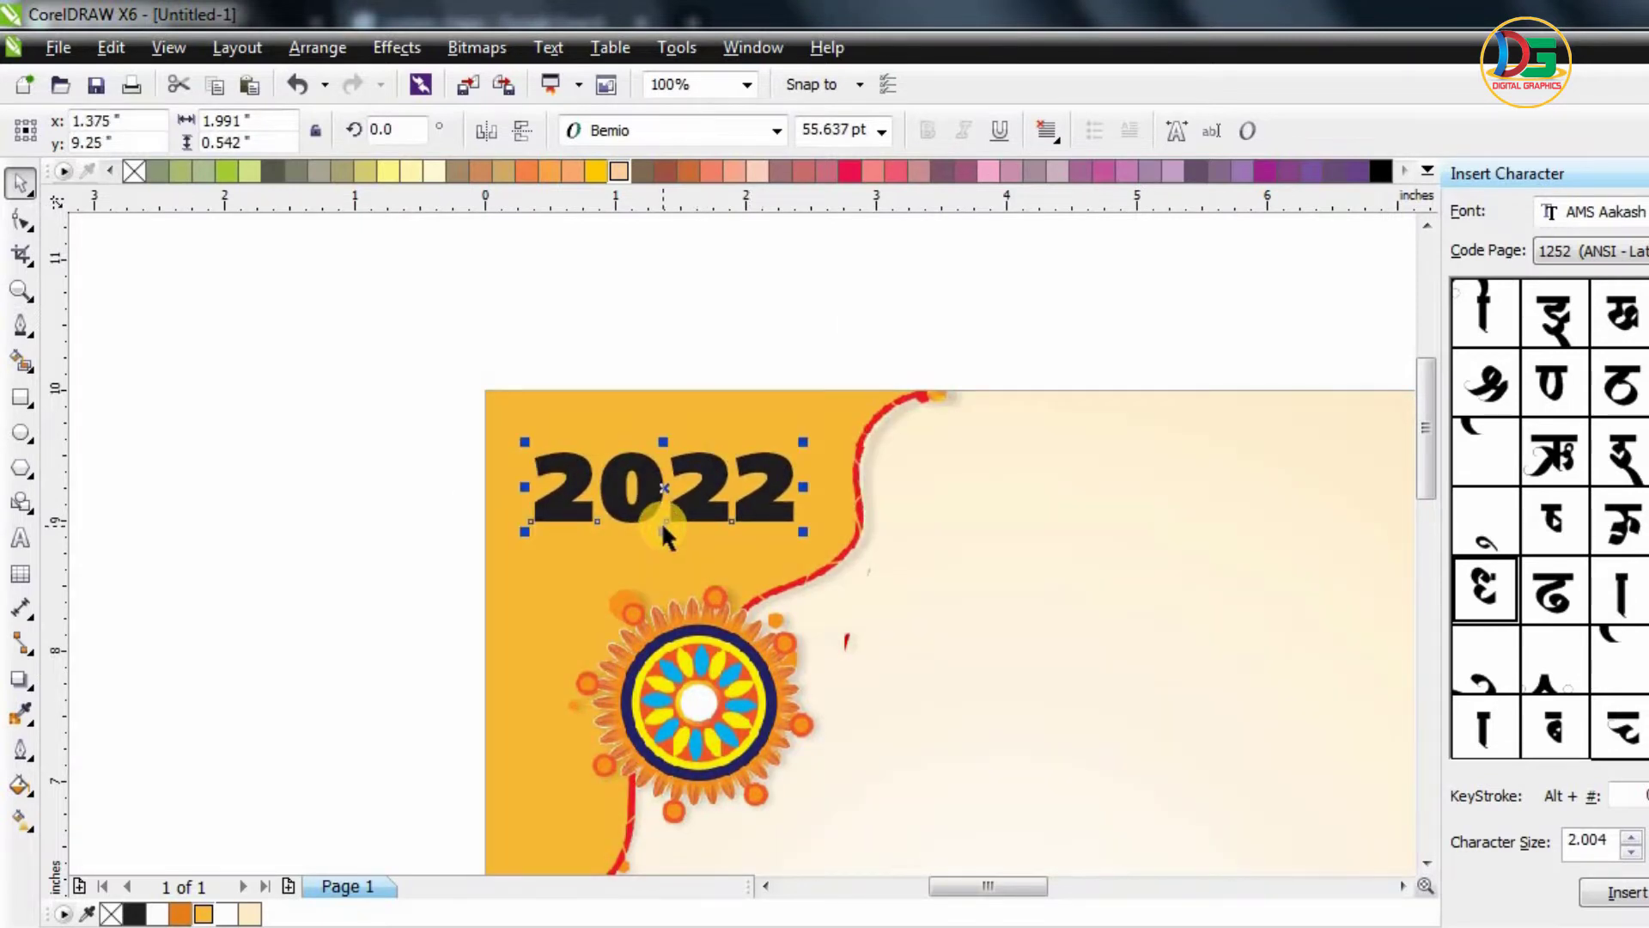
pyautogui.moveTo(664, 443)
pyautogui.mouseDown()
pyautogui.moveTo(689, 432)
pyautogui.moveTo(696, 454)
pyautogui.mouseUp()
pyautogui.click(704, 373)
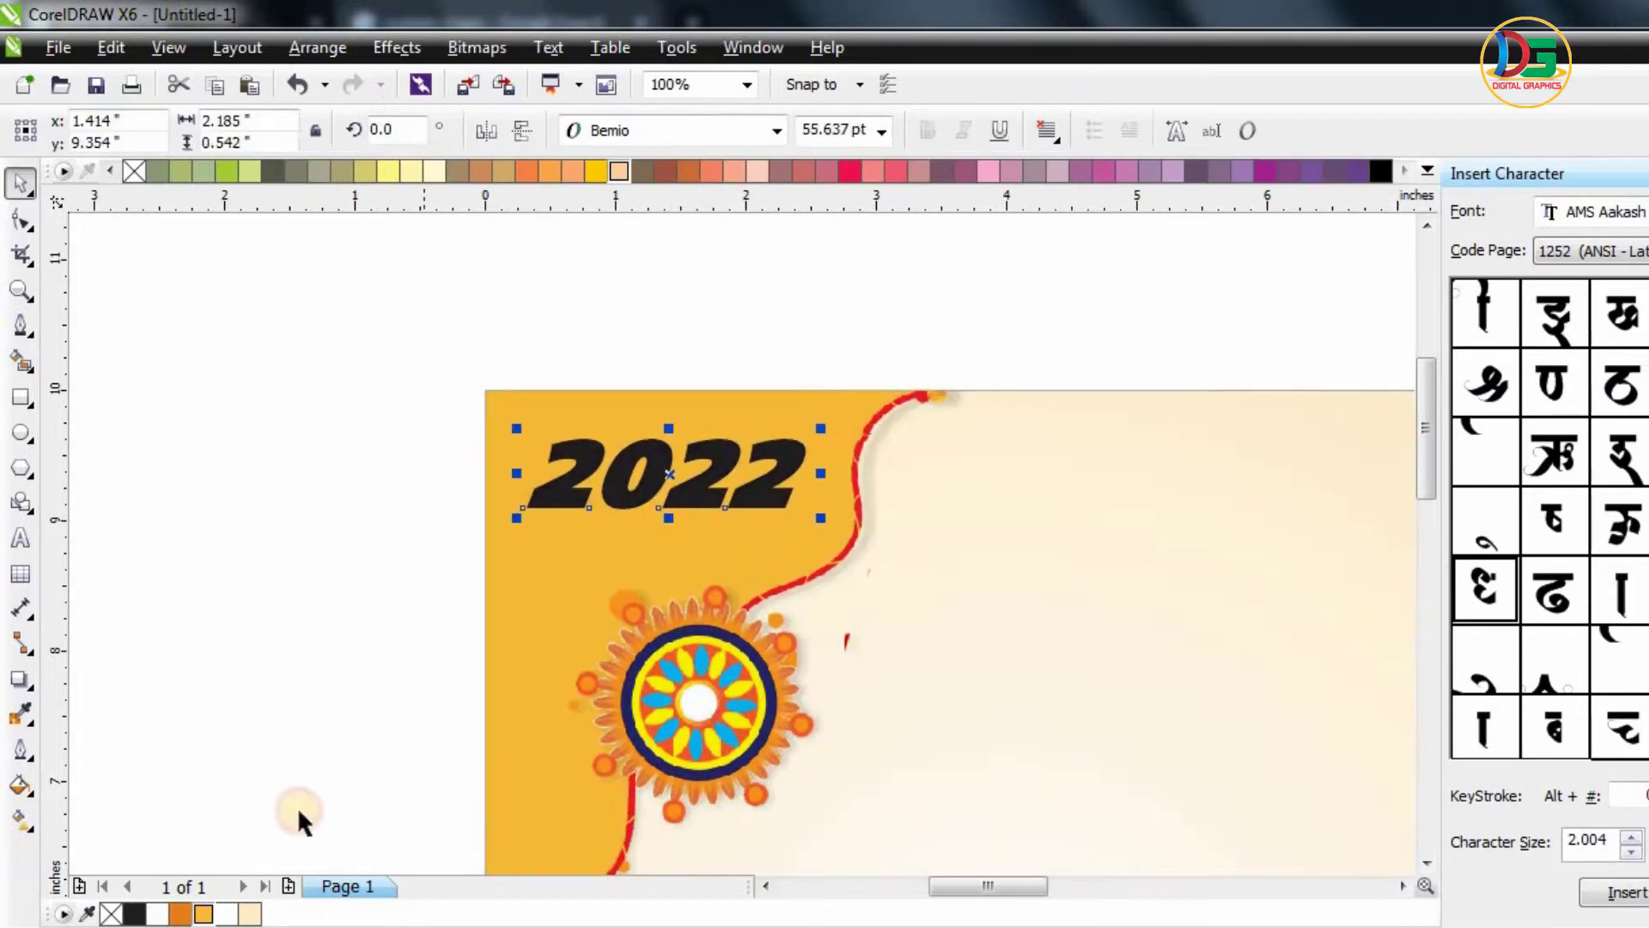
# - Fill the "2022" text with the darker orange document colour
pyautogui.click(206, 915)
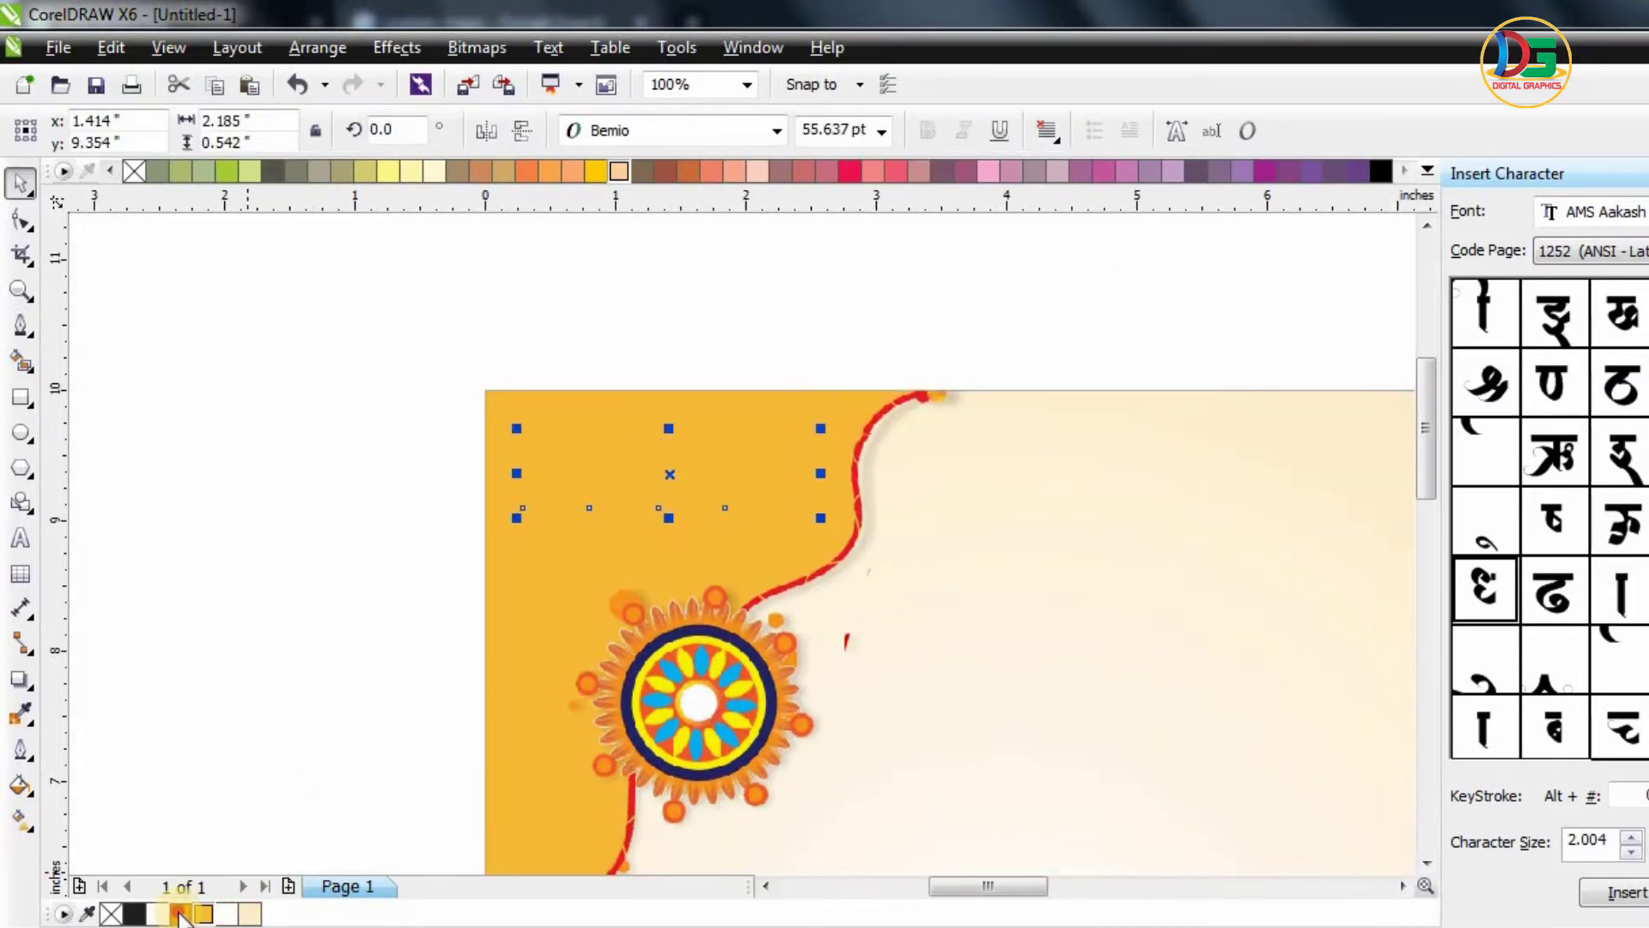
pyautogui.click(180, 914)
pyautogui.click(476, 459)
pyautogui.scroll(-2, 476, 459)
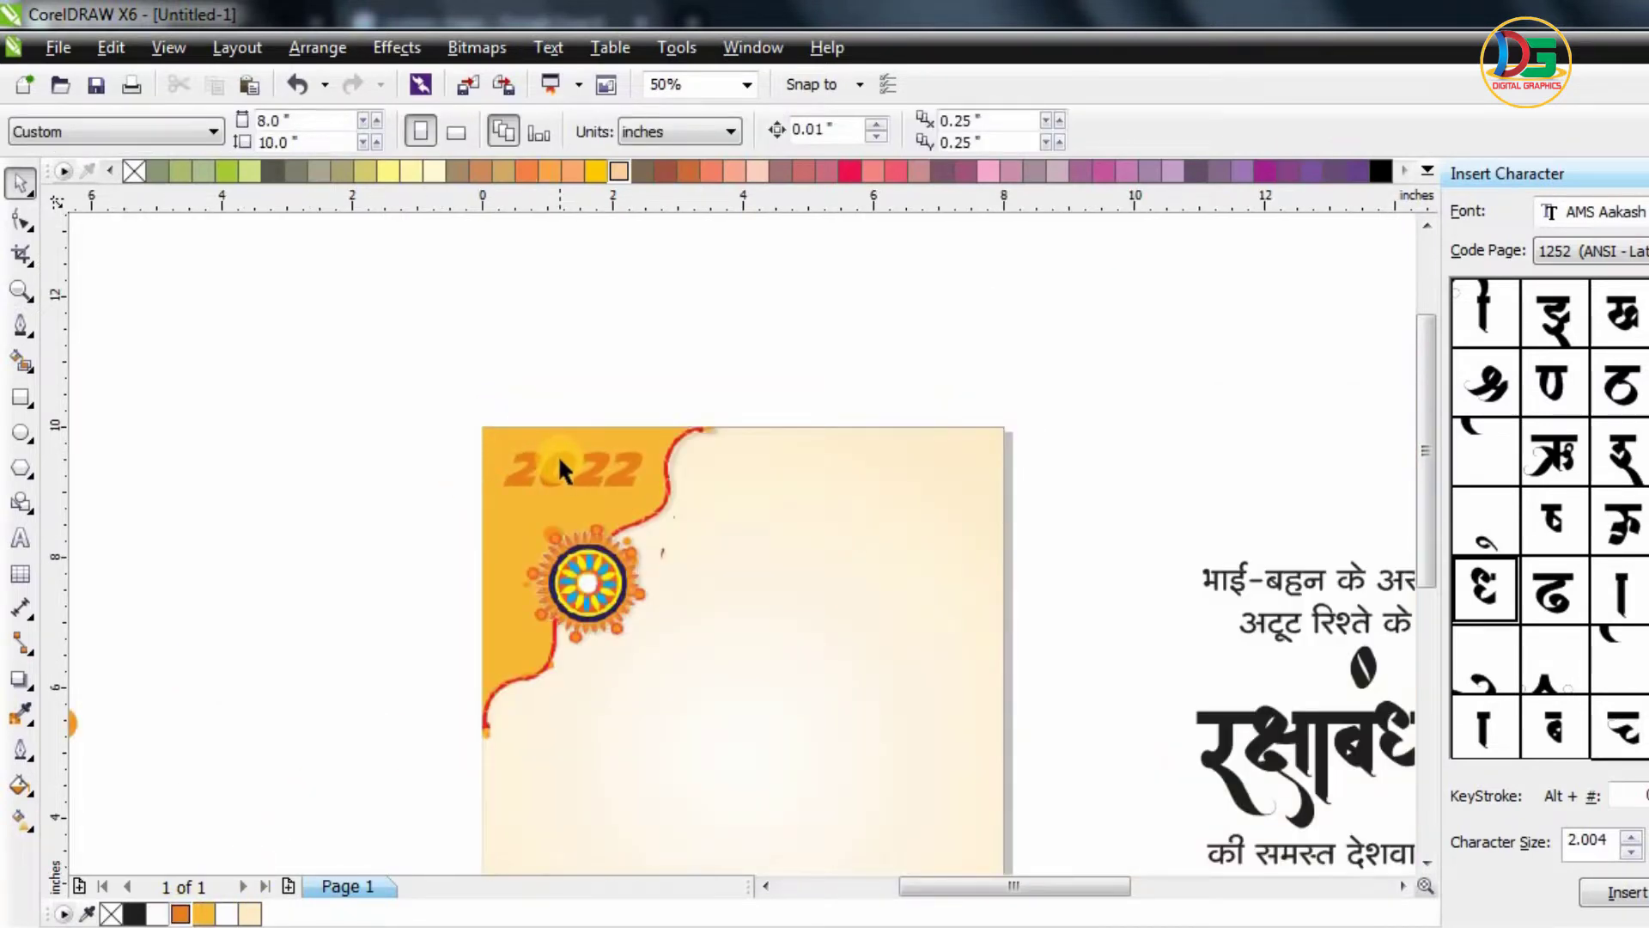
pyautogui.scroll(-1, 558, 455)
pyautogui.click(622, 782)
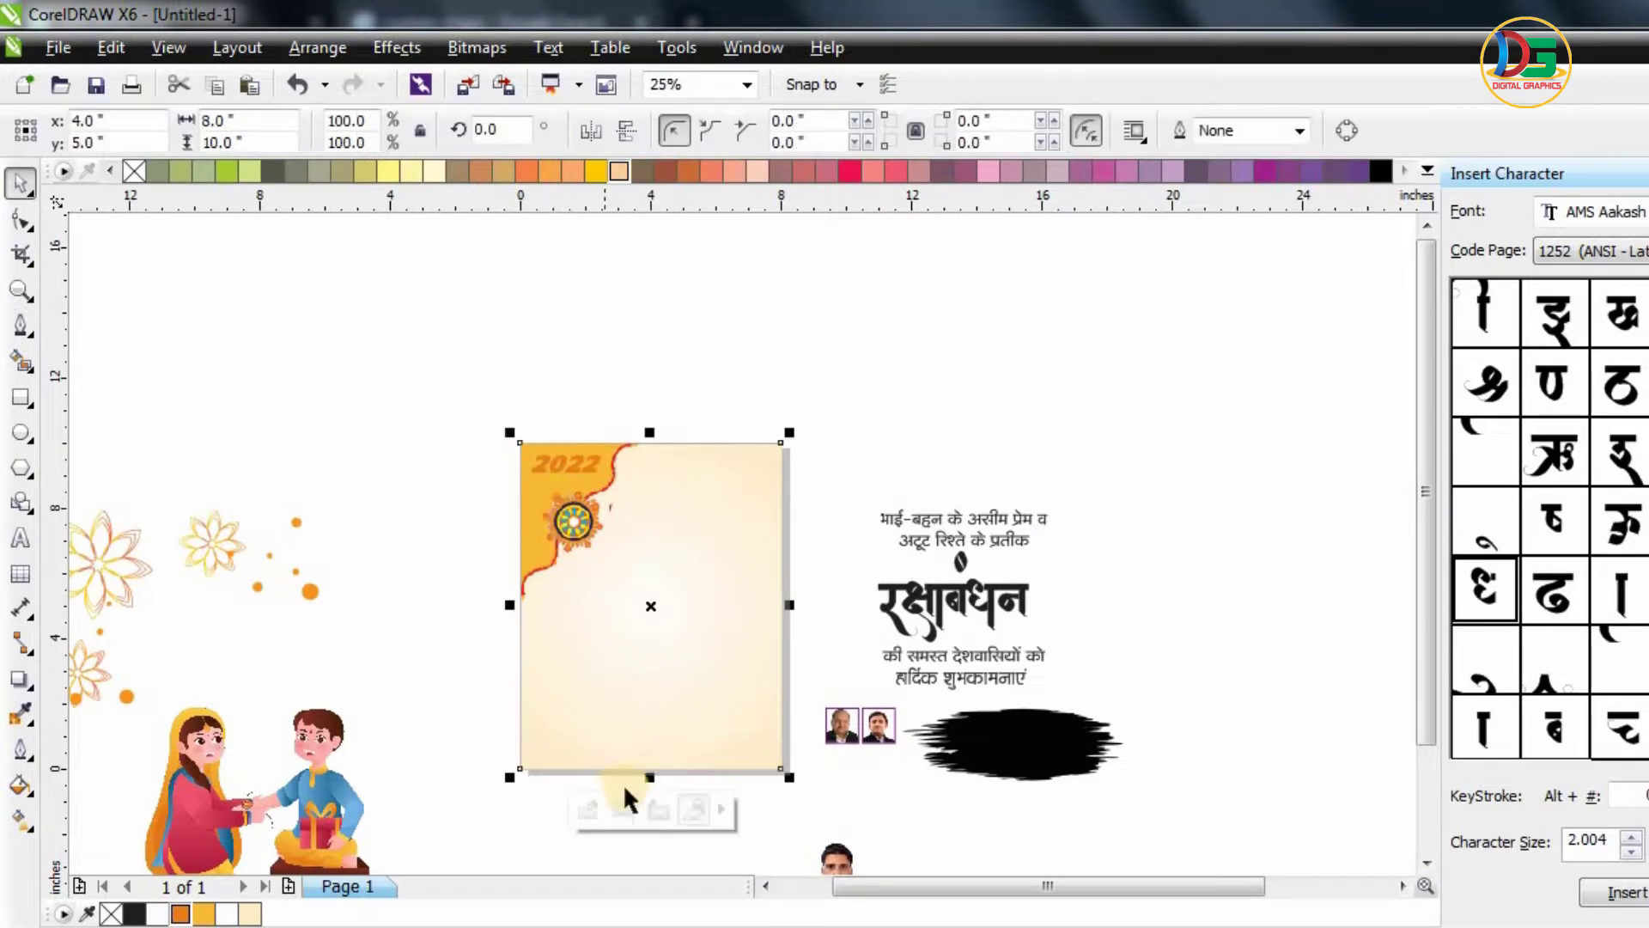
pyautogui.click(419, 467)
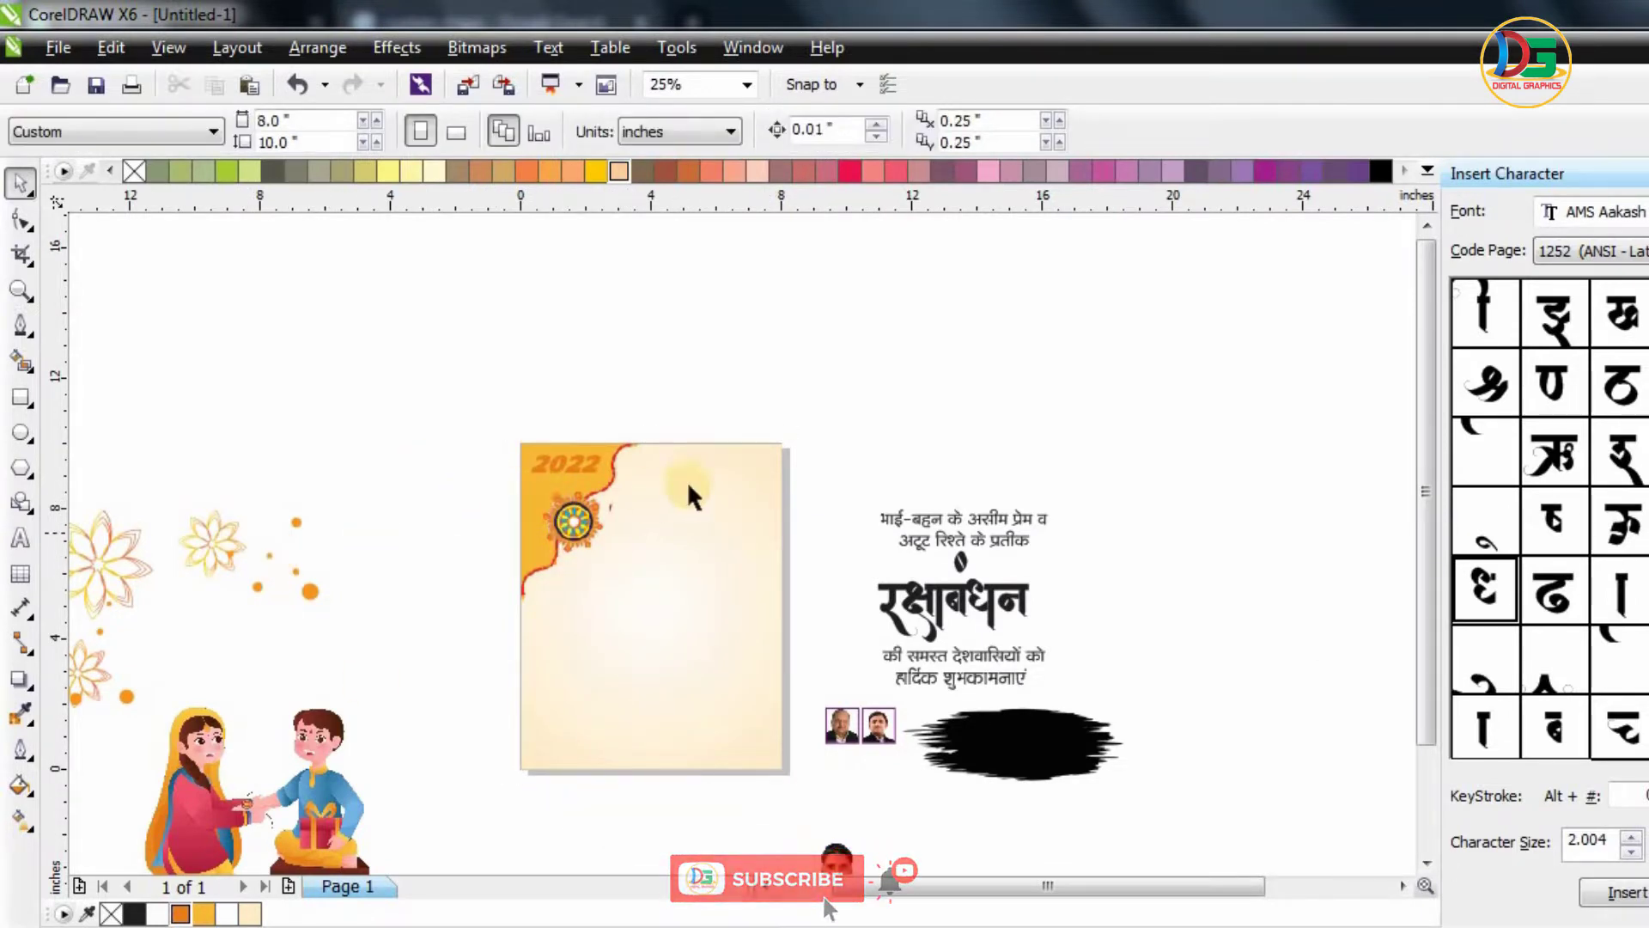
# - Move the two-line text "भाई-बहन के असीम प्रेम व अटूट रिश्ते के प्रतीक" onto the page and shrink it to about 29 pt
pyautogui.scroll(1, 819, 484)
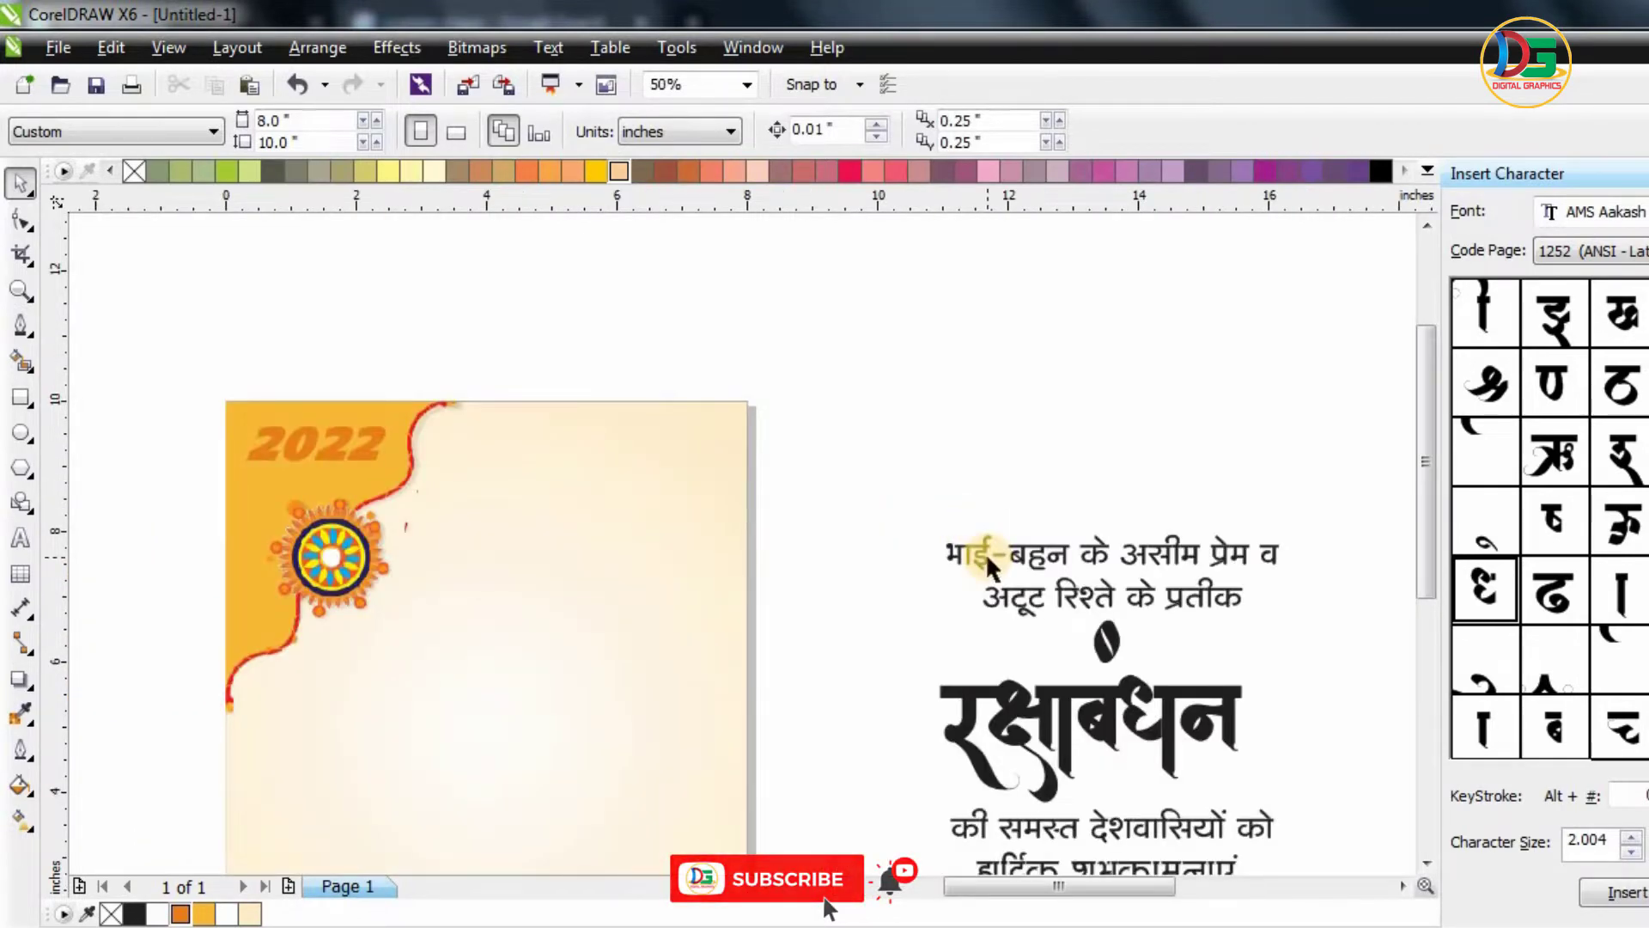
pyautogui.moveTo(988, 563); pyautogui.dragTo(466, 505)
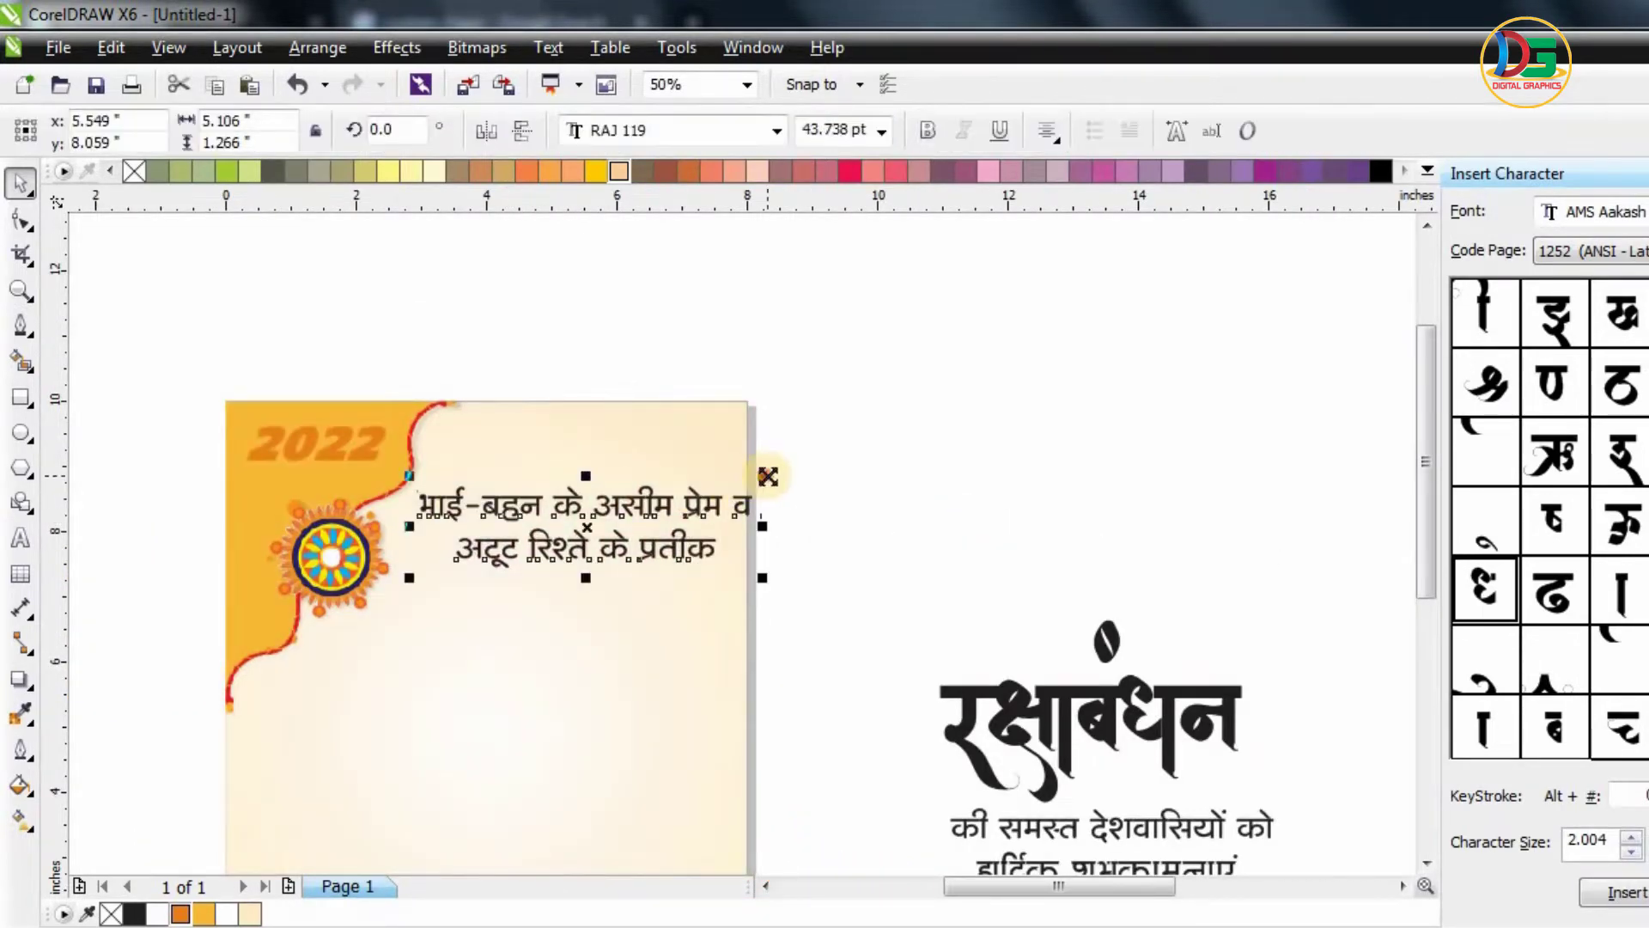
pyautogui.moveTo(768, 475); pyautogui.dragTo(641, 569)
pyautogui.scroll(-1, 729, 446)
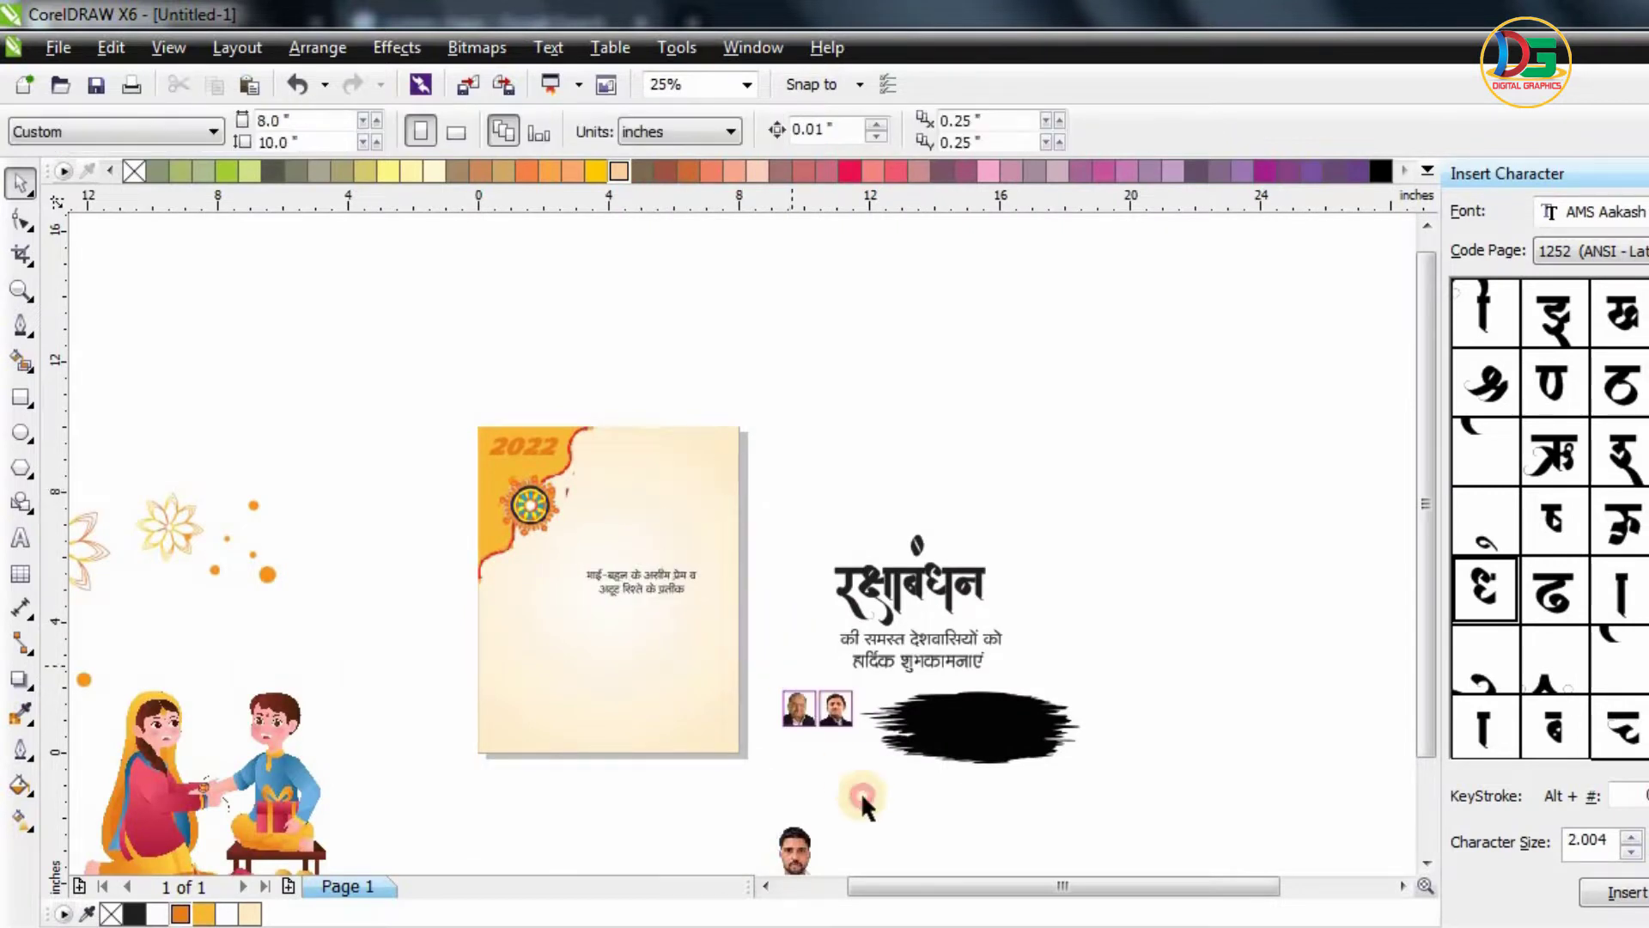
# - Move the two portrait photos together into the page's upper-right corner
pyautogui.moveTo(865, 791)
pyautogui.mouseDown()
pyautogui.moveTo(786, 666)
pyautogui.moveTo(807, 738)
pyautogui.moveTo(866, 762)
pyautogui.mouseUp()
pyautogui.moveTo(834, 710); pyautogui.dragTo(679, 399)
pyautogui.scroll(2, 692, 430)
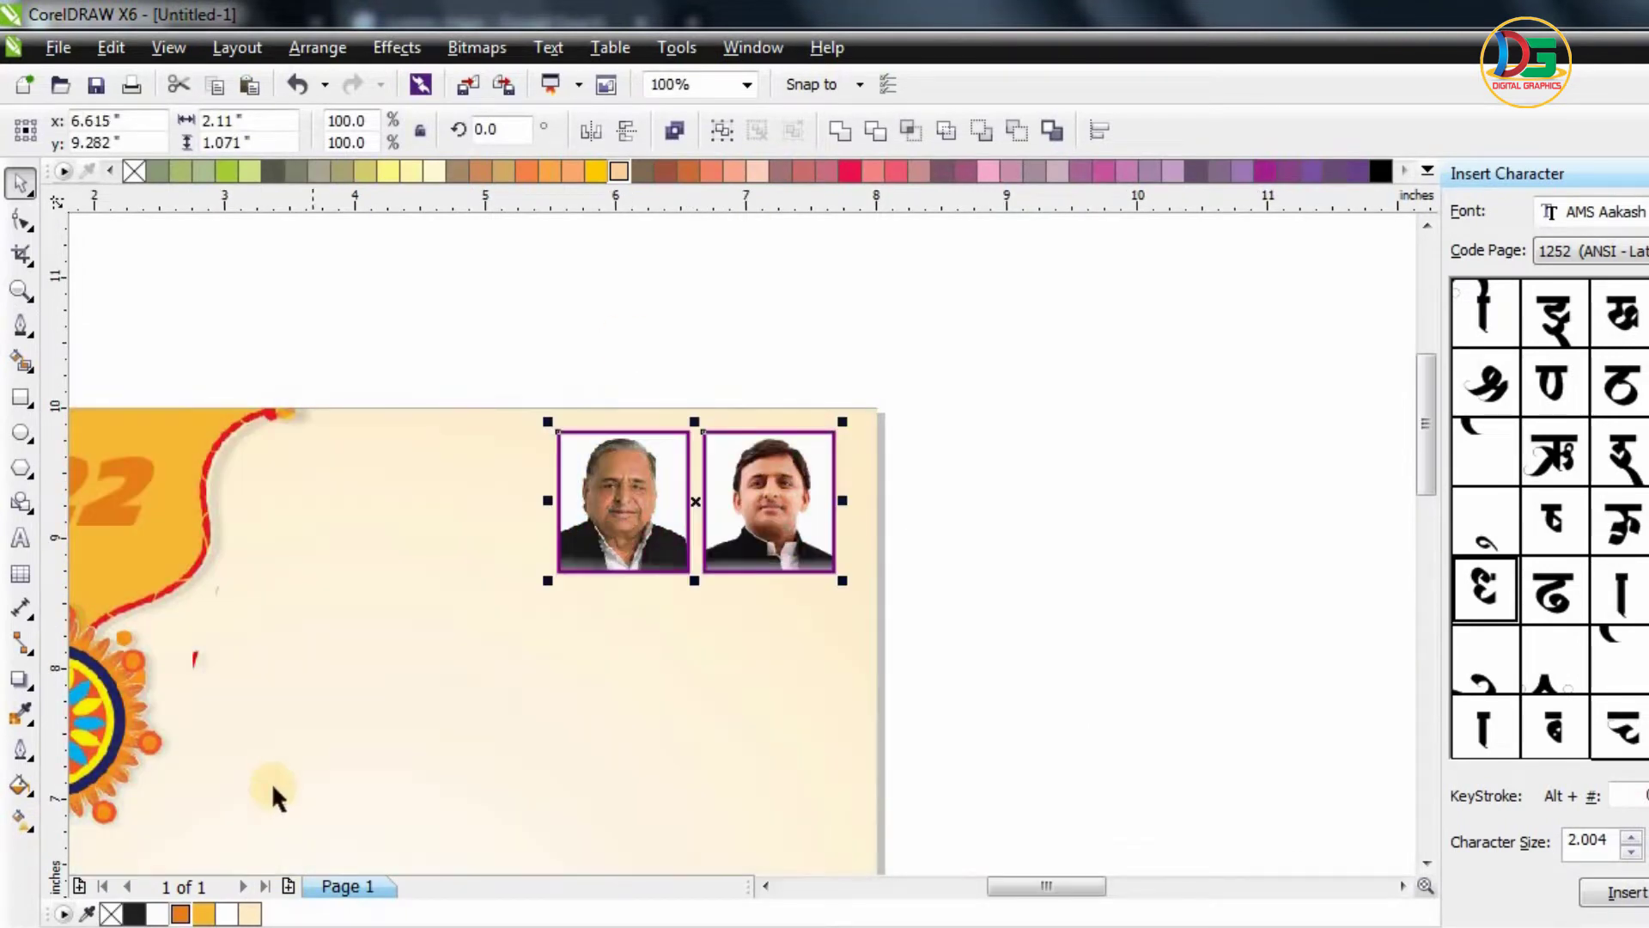
# - Give both portrait photos a light orange outline and nudge the pair slightly right and down
pyautogui.rightClick(571, 171)
pyautogui.click(902, 334)
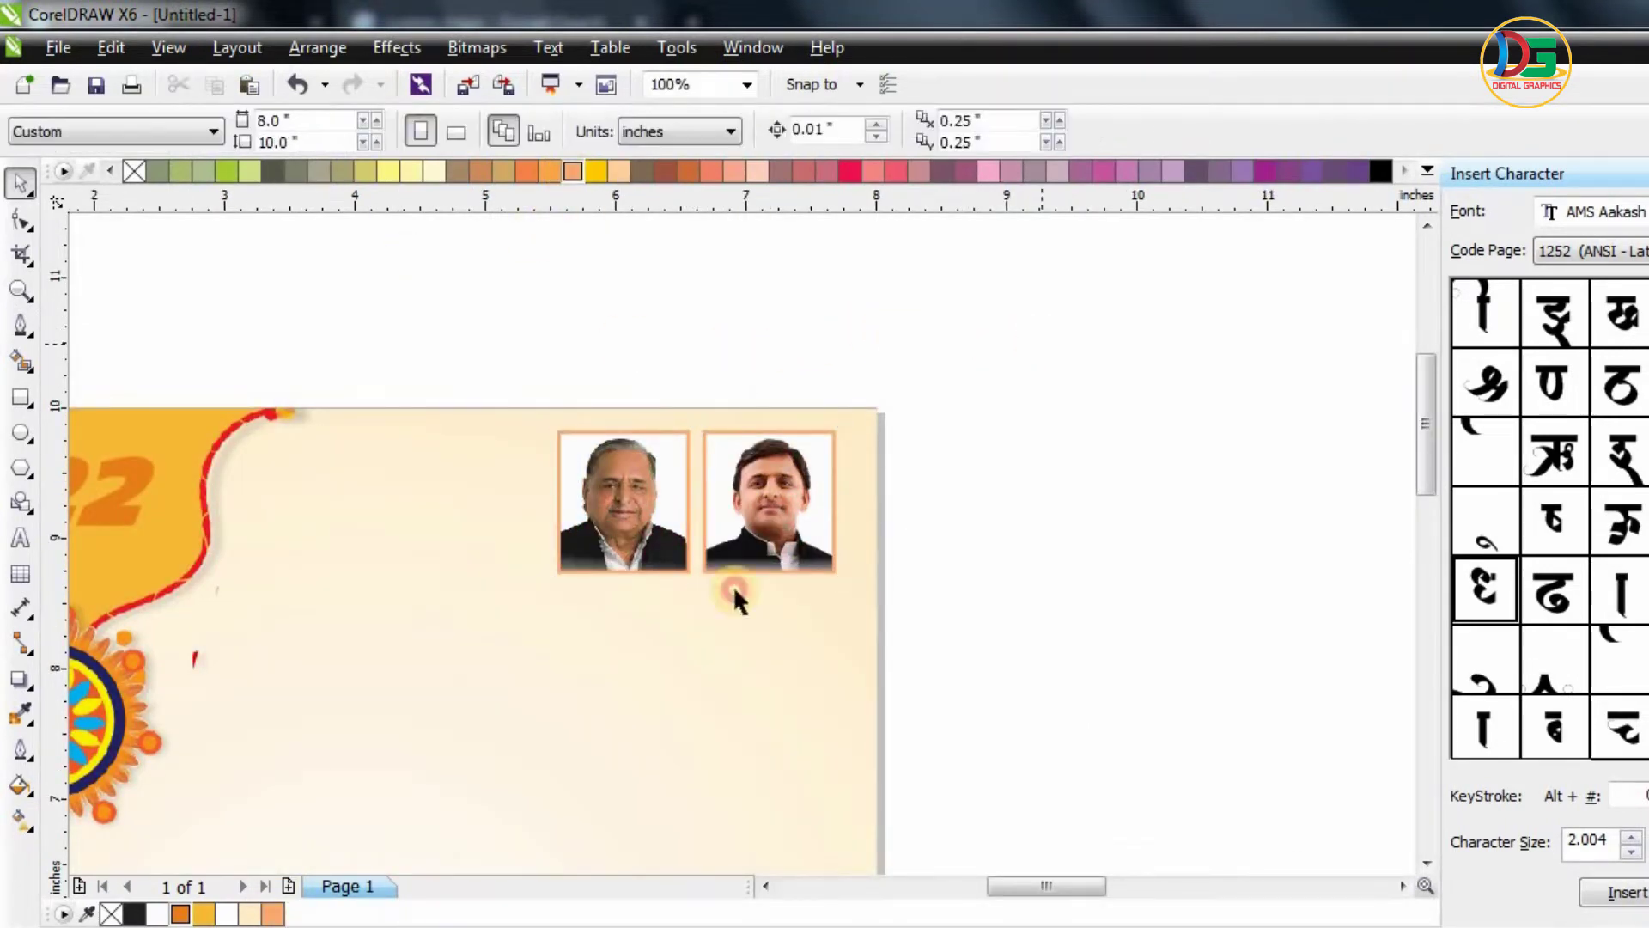
pyautogui.click(692, 513)
pyautogui.moveTo(709, 497); pyautogui.dragTo(714, 501)
pyautogui.click(928, 360)
pyautogui.scroll(-2, 927, 361)
pyautogui.scroll(1, 893, 390)
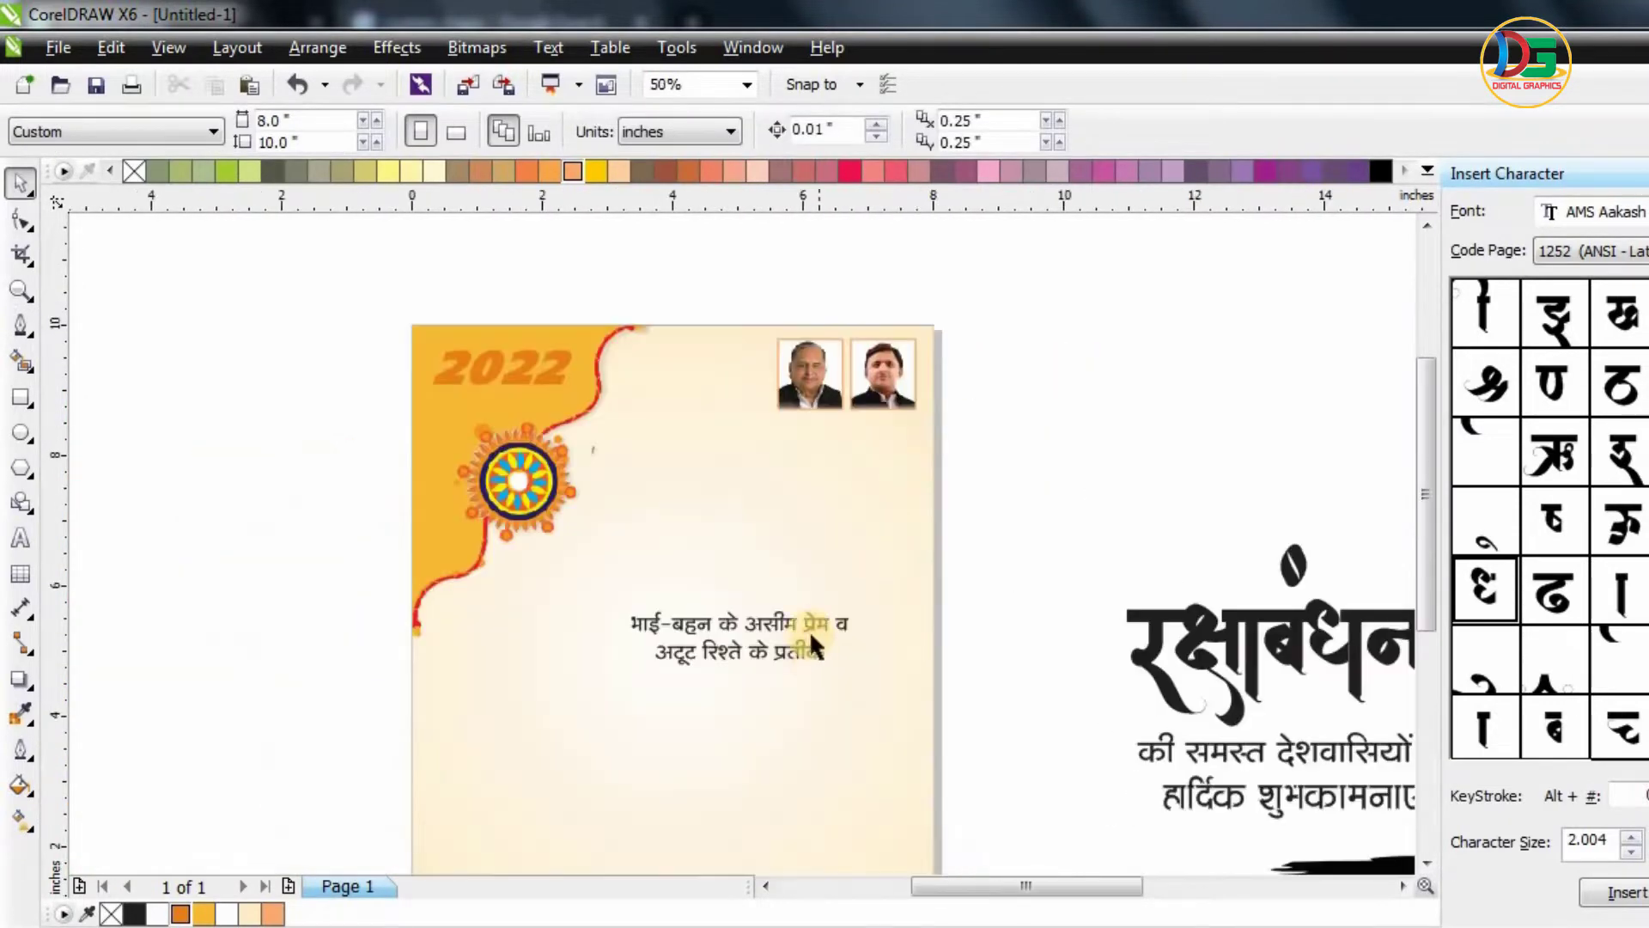
# - Move the small two-line Hindi text off the page, above the "रक्षाबंधन" title
pyautogui.moveTo(816, 521); pyautogui.dragTo(861, 507)
pyautogui.moveTo(773, 456); pyautogui.dragTo(768, 710)
pyautogui.scroll(-1, 717, 421)
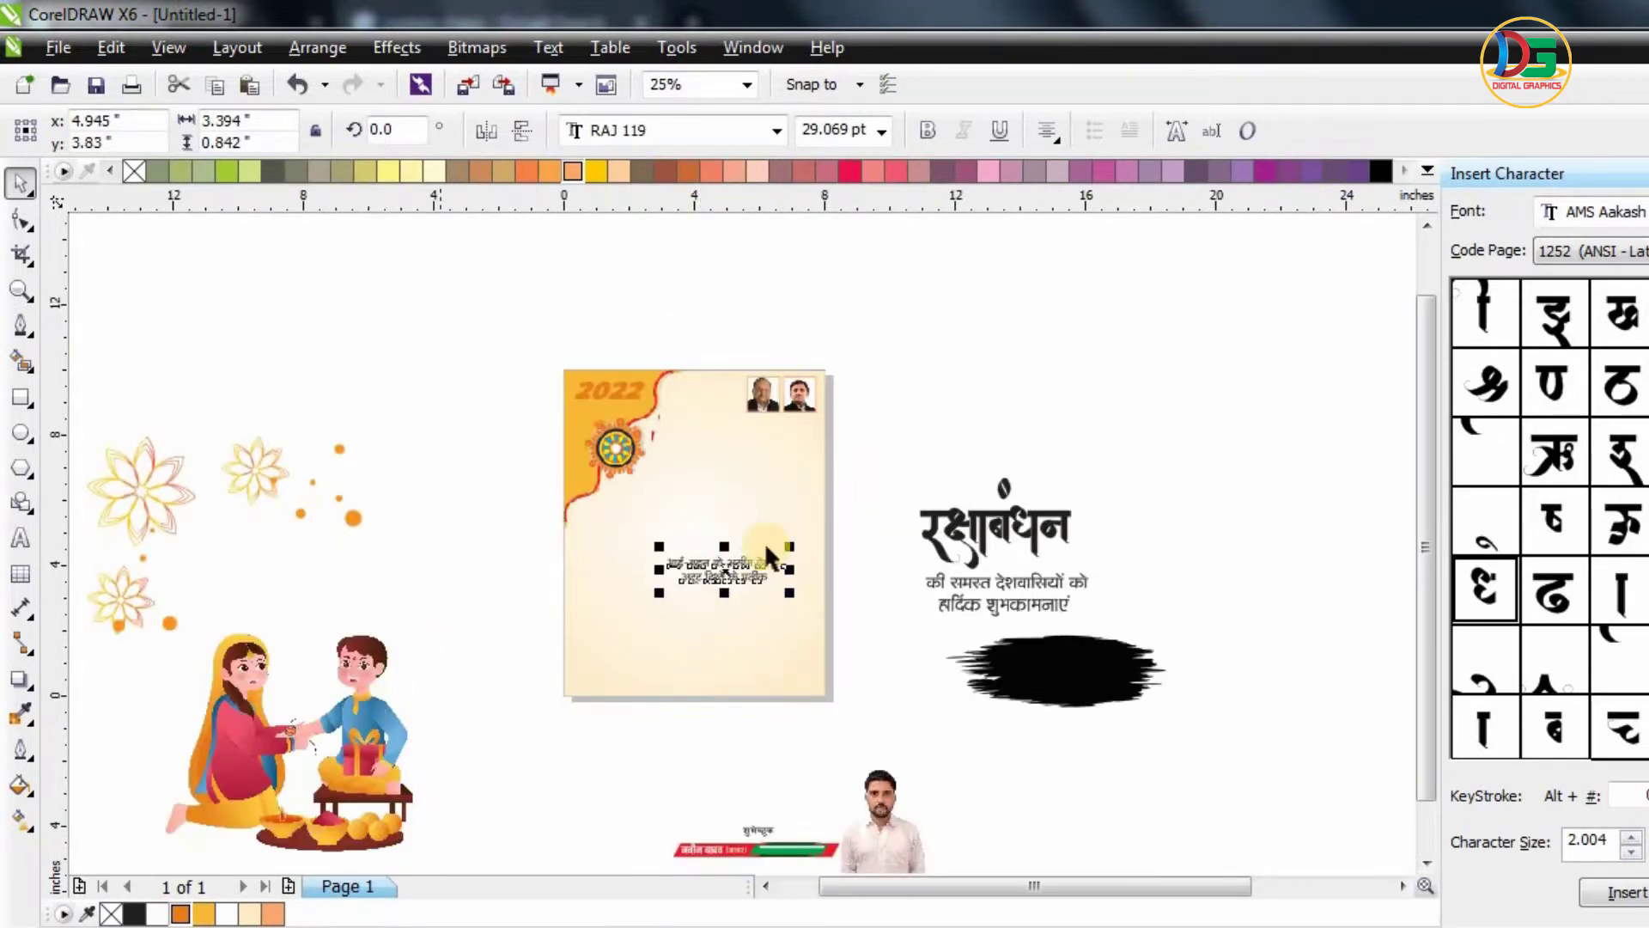
pyautogui.moveTo(738, 574); pyautogui.dragTo(949, 427)
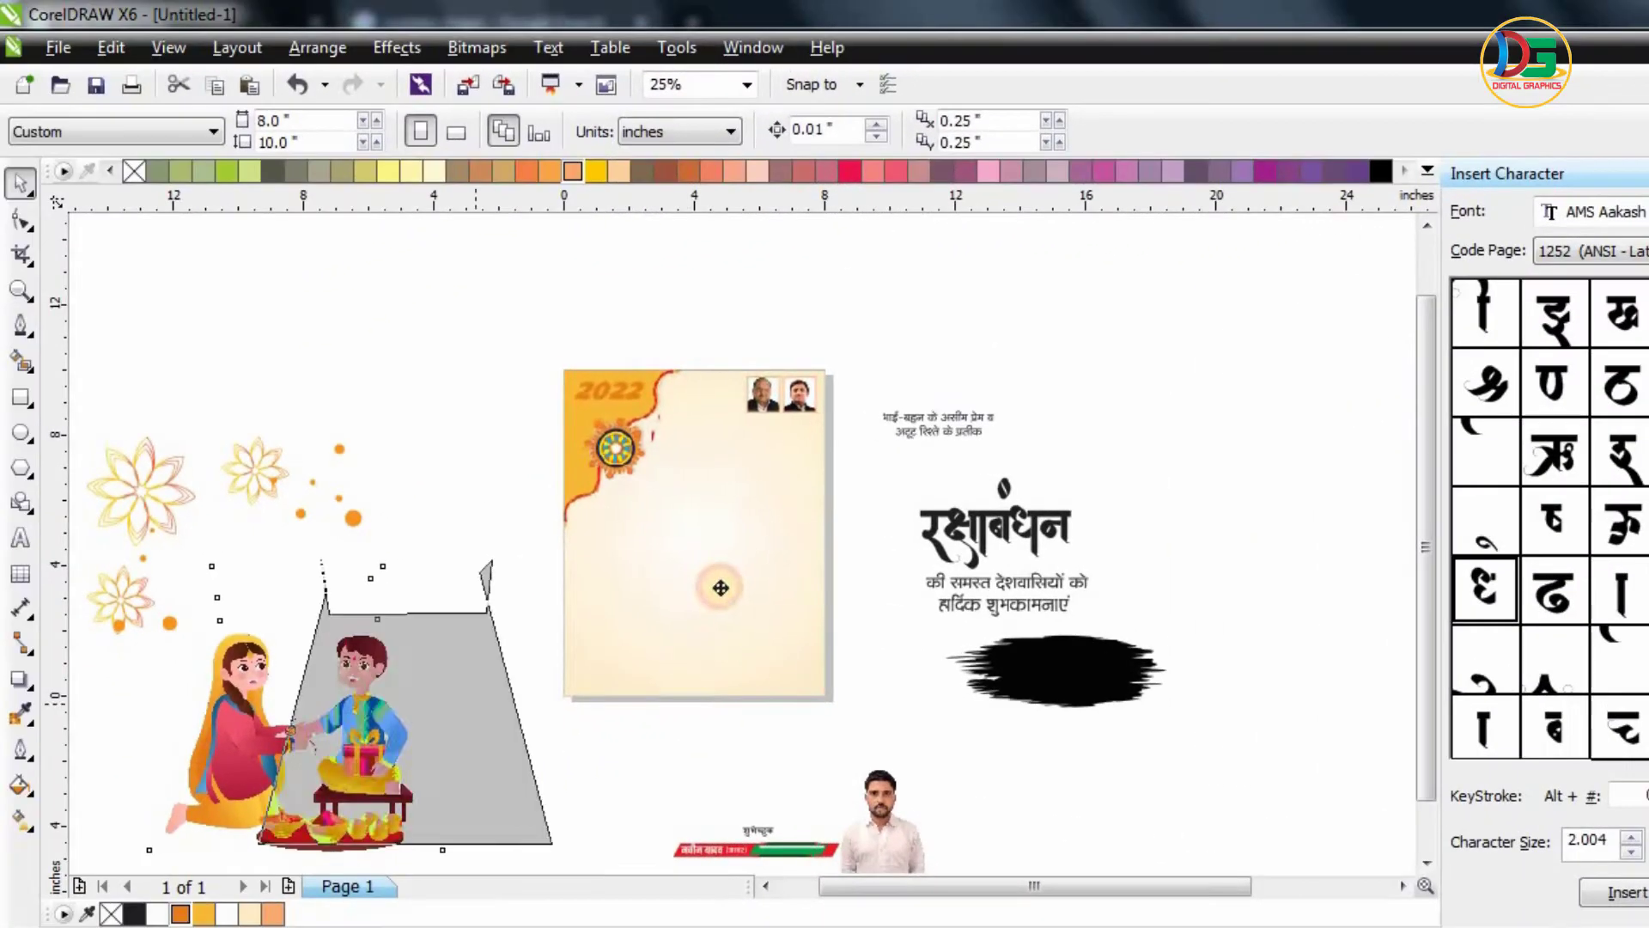
# - Place the brother-and-sister illustration on the page below the portraits and scale it to about 4.25 by 4.11 inches
pyautogui.moveTo(833, 427); pyautogui.dragTo(682, 566)
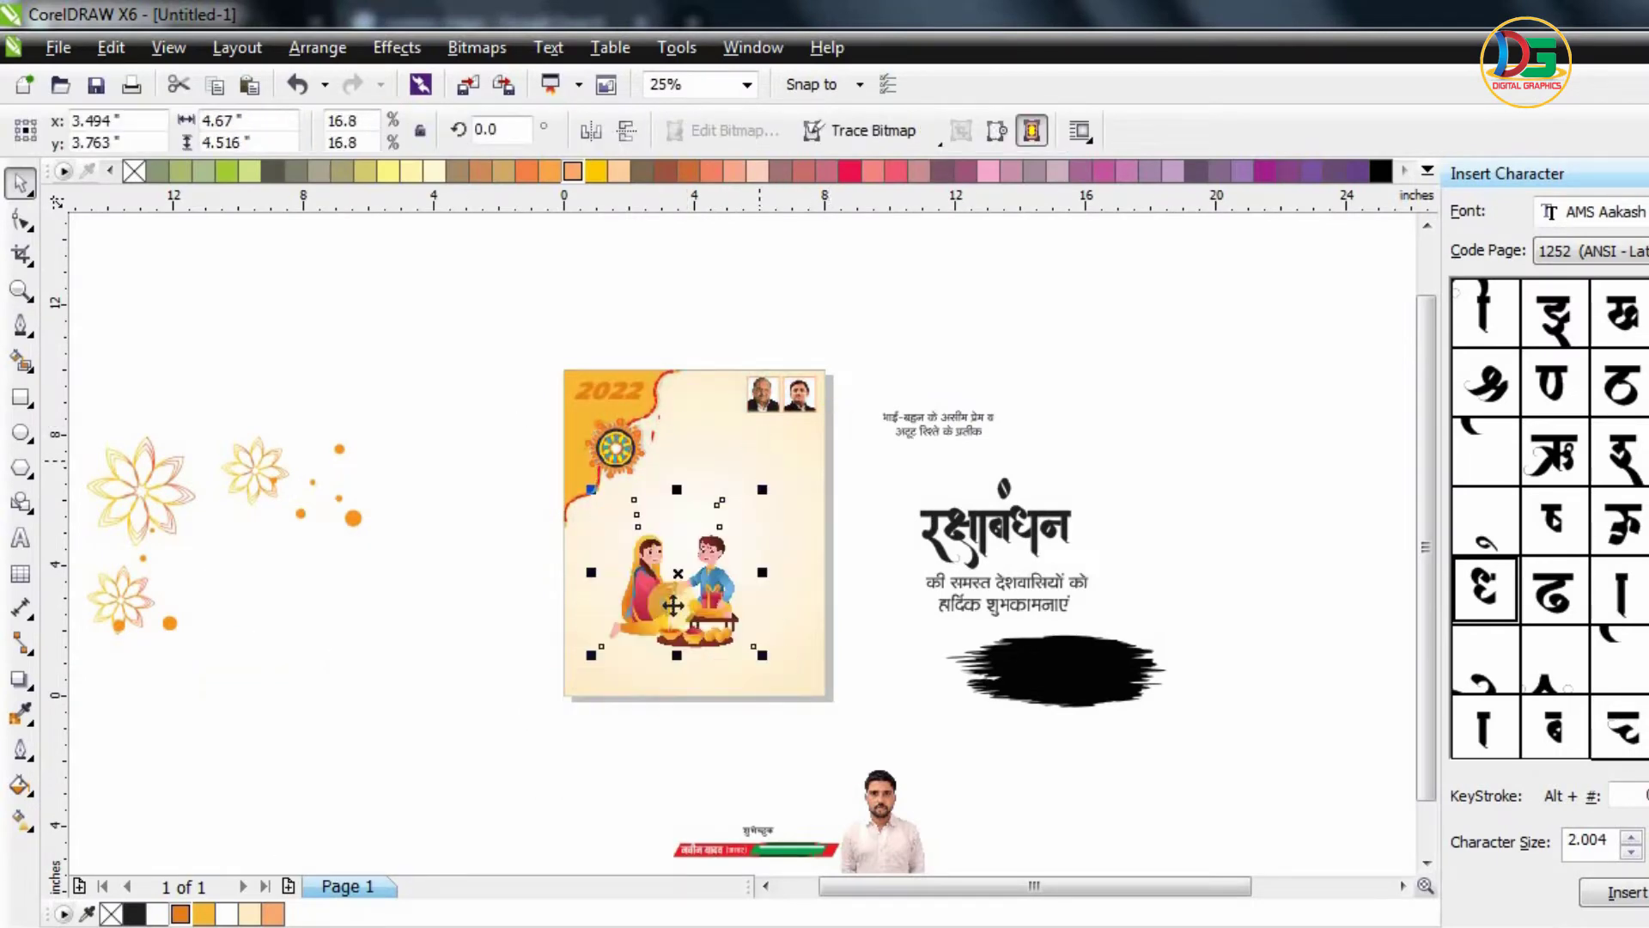
pyautogui.moveTo(610, 626); pyautogui.dragTo(770, 416)
pyautogui.scroll(1, 731, 462)
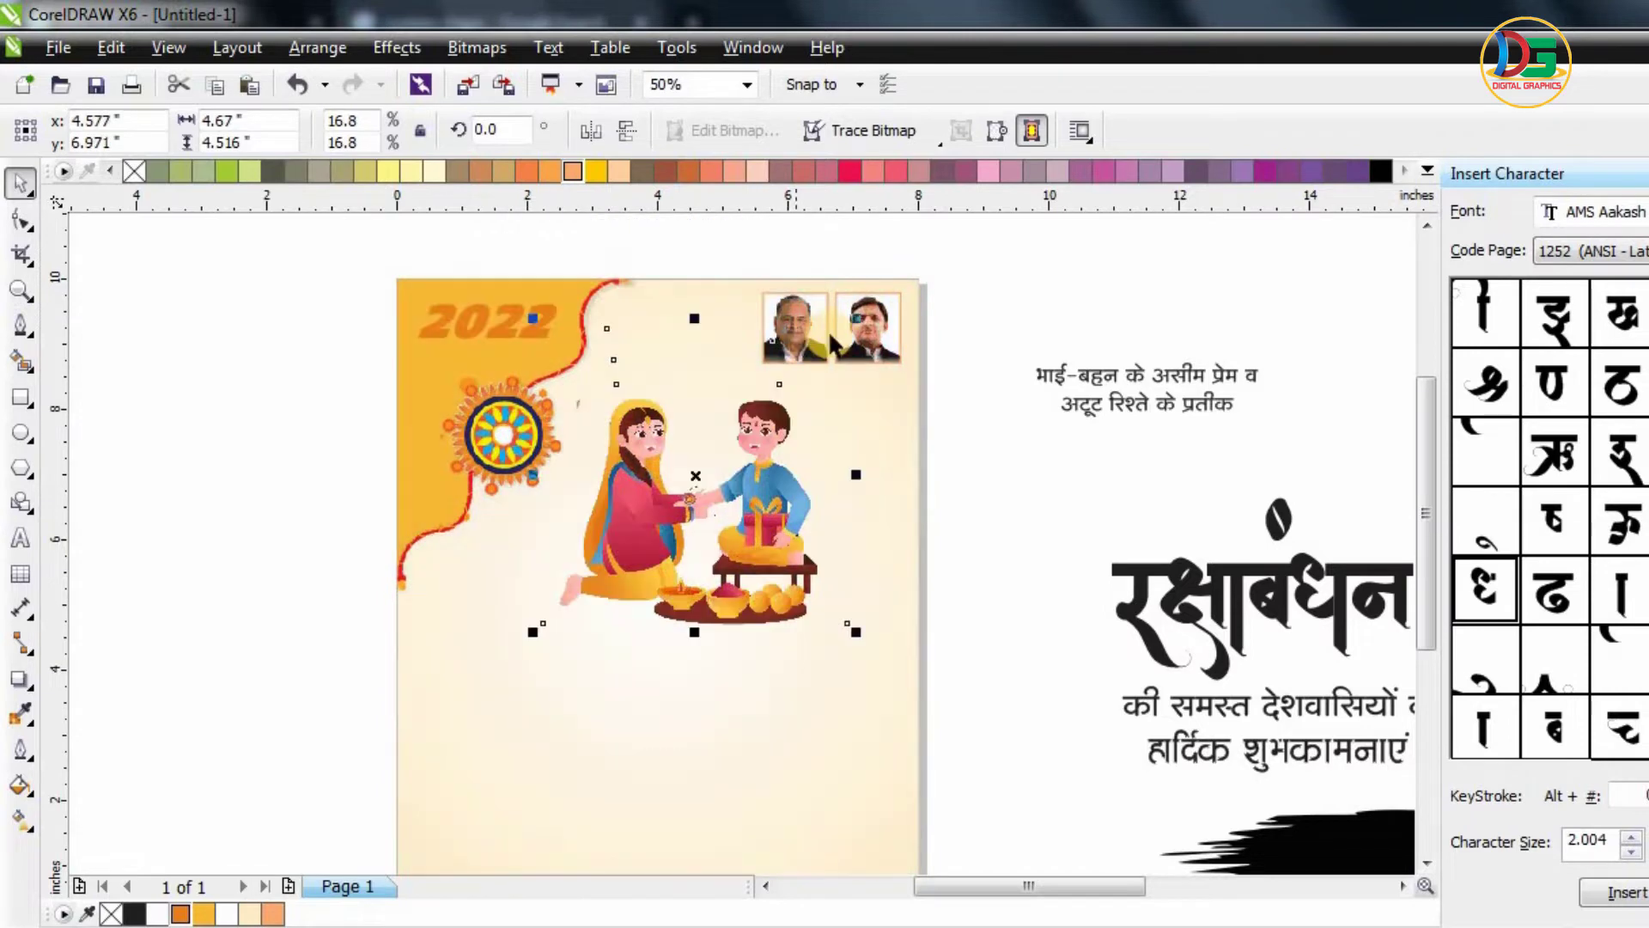
pyautogui.moveTo(856, 318); pyautogui.dragTo(841, 331)
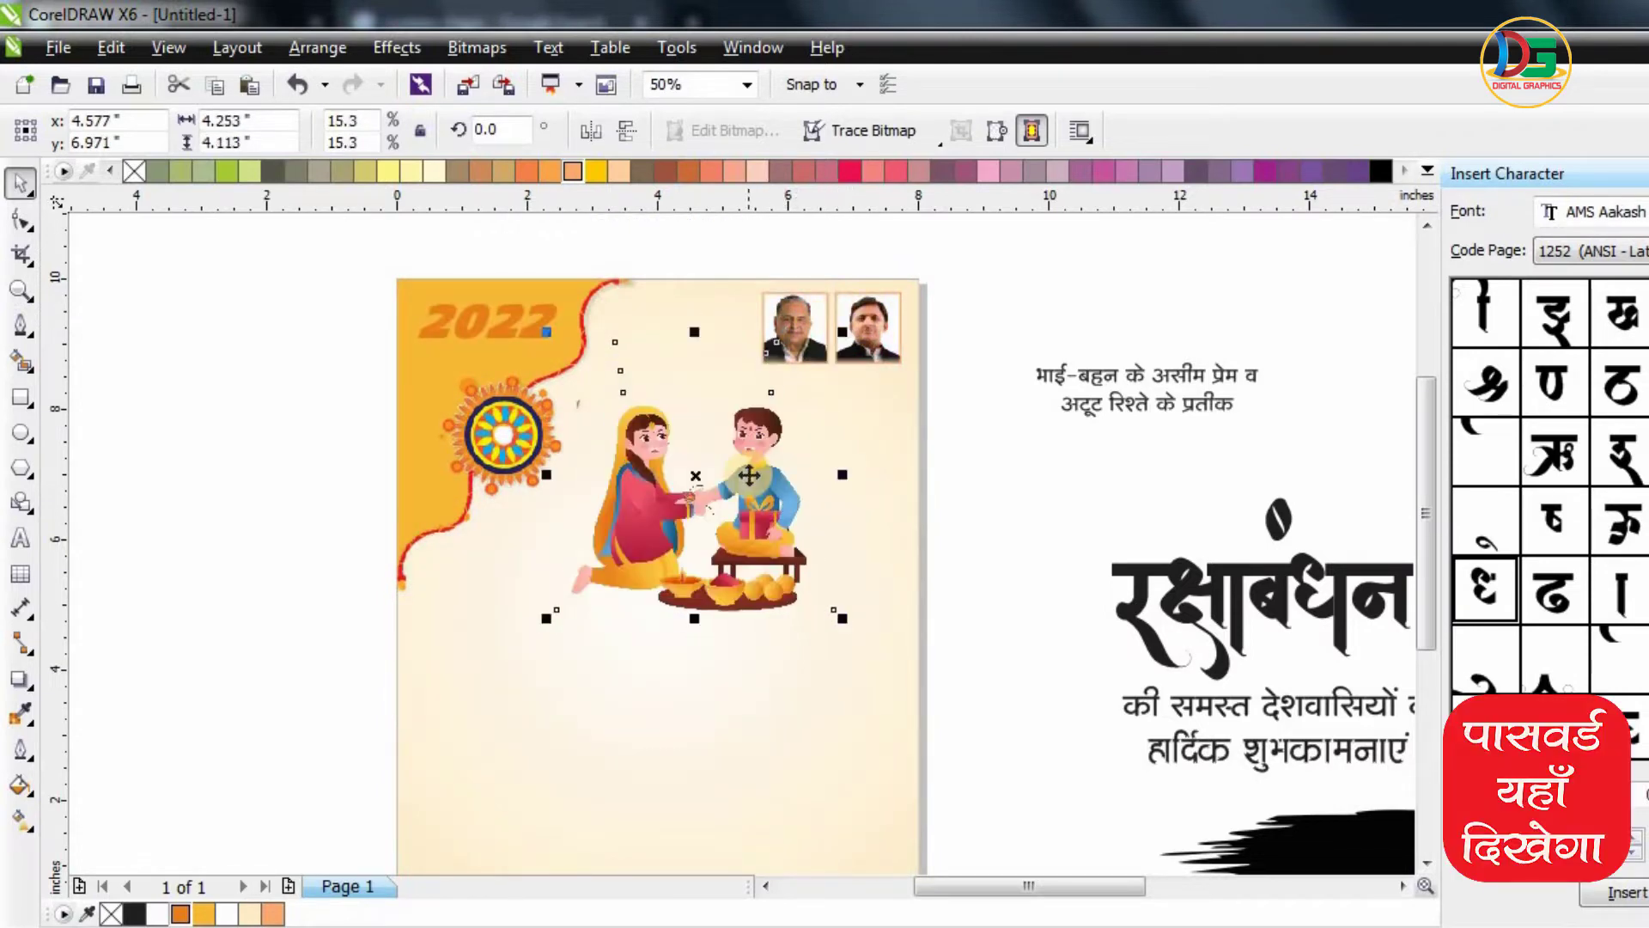
# - Apply the Perspective Bottom Left drop shadow preset to the brother-and-sister illustration
pyautogui.scroll(1, 749, 475)
pyautogui.scroll(-1, 748, 475)
pyautogui.scroll(1, 748, 475)
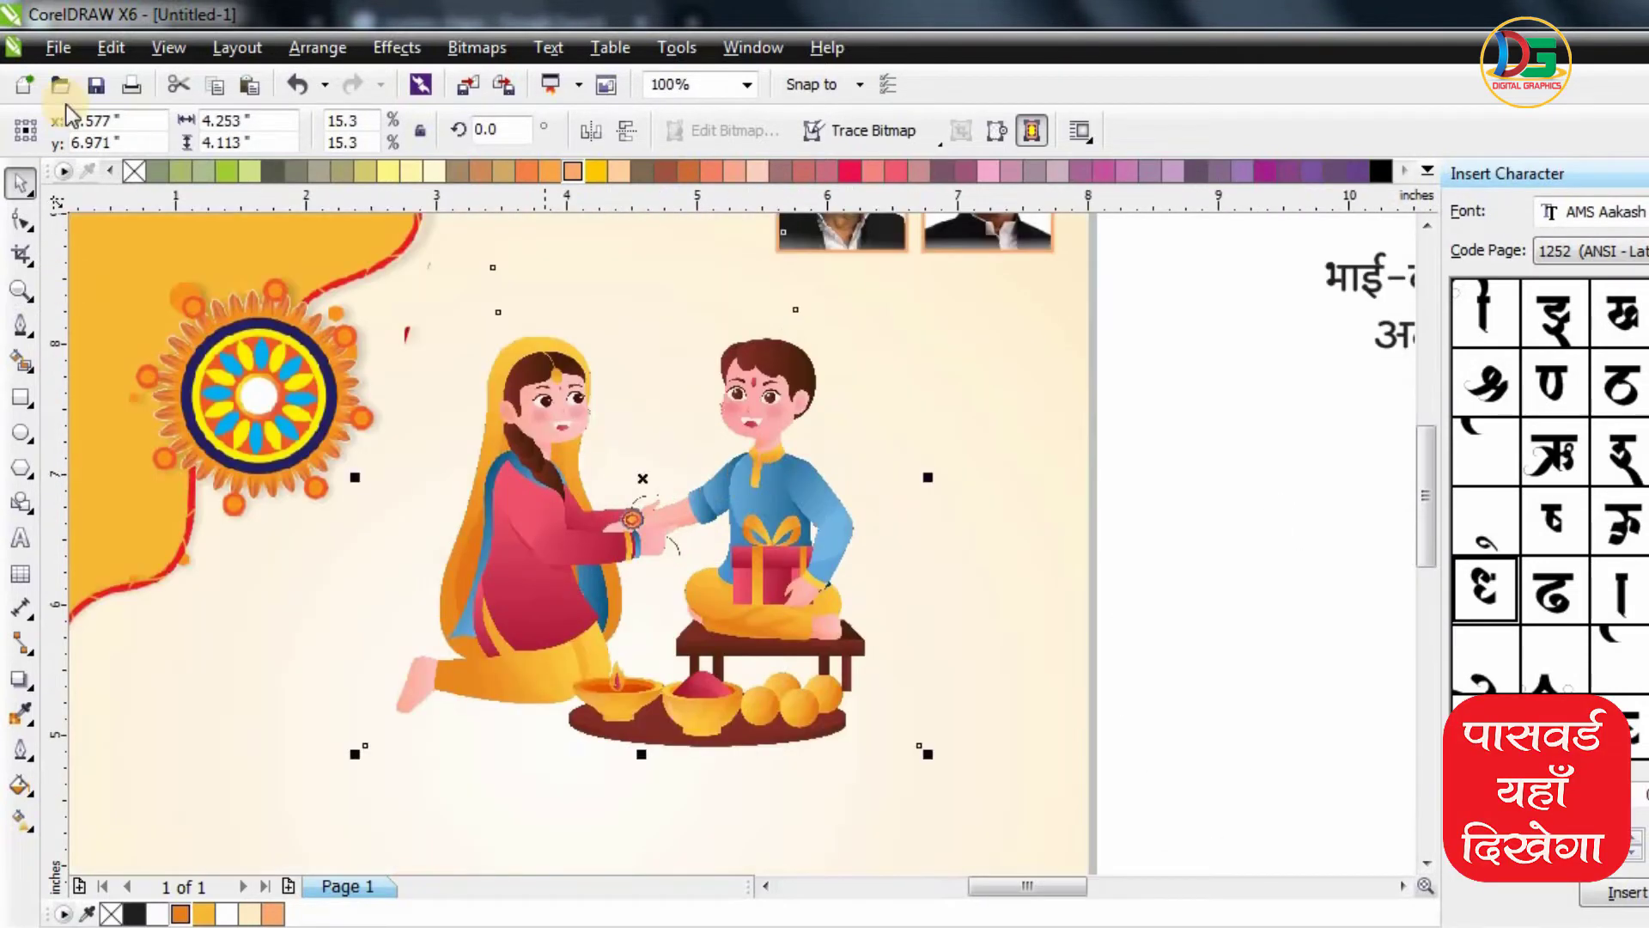
pyautogui.click(17, 678)
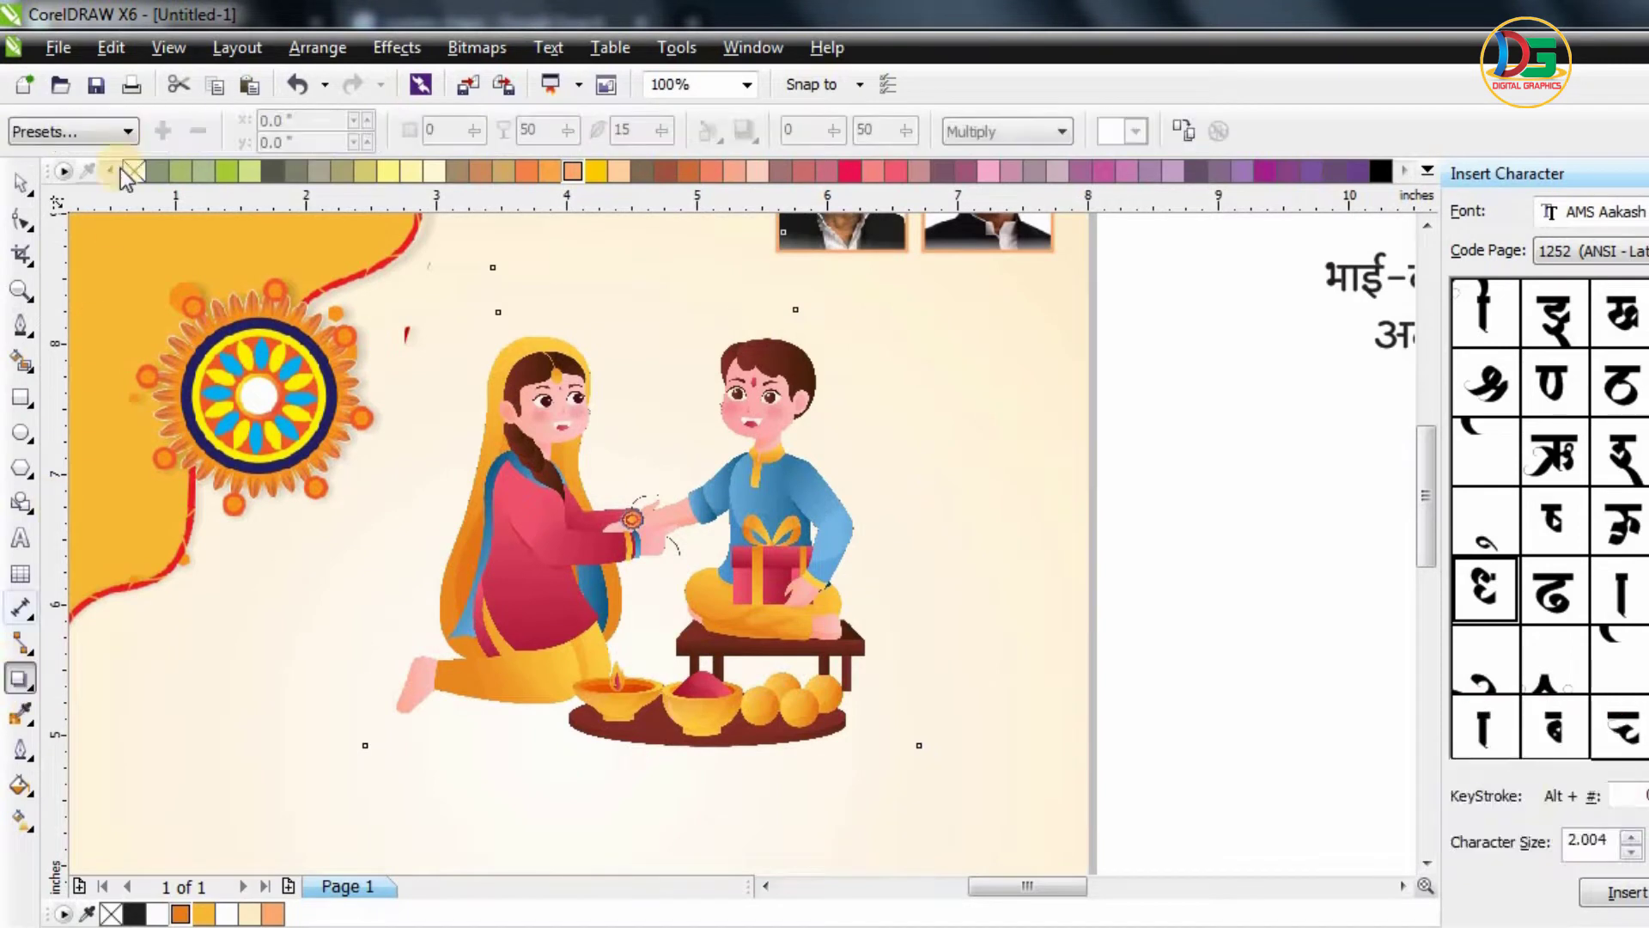
pyautogui.click(127, 131)
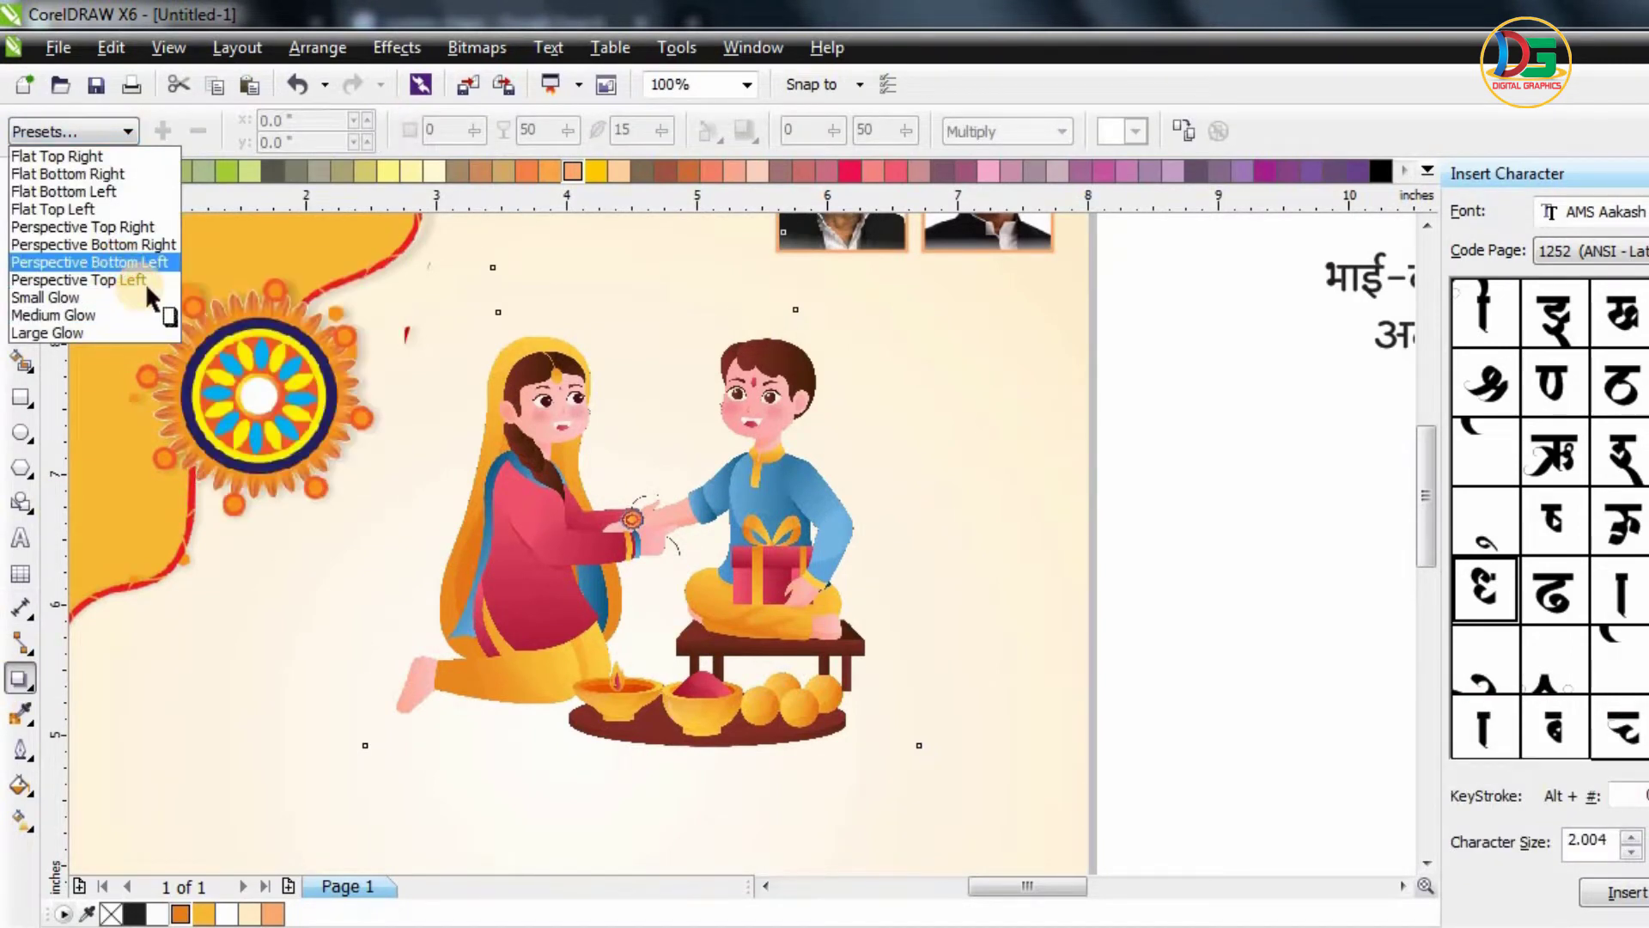
pyautogui.click(146, 281)
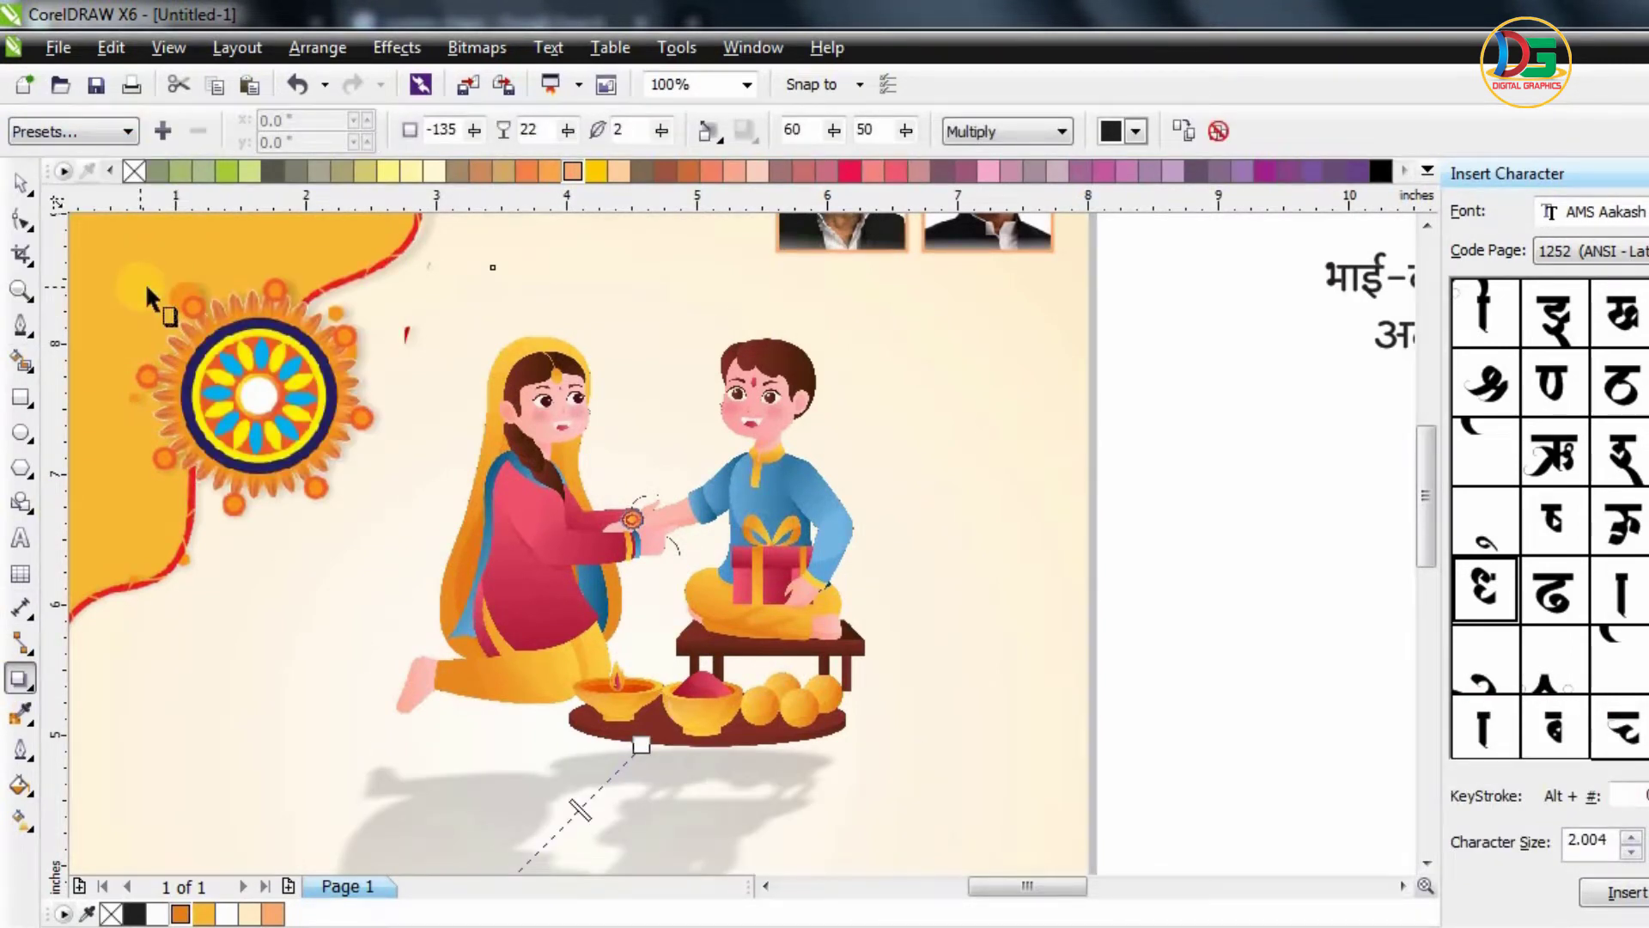
pyautogui.scroll(-1, 626, 540)
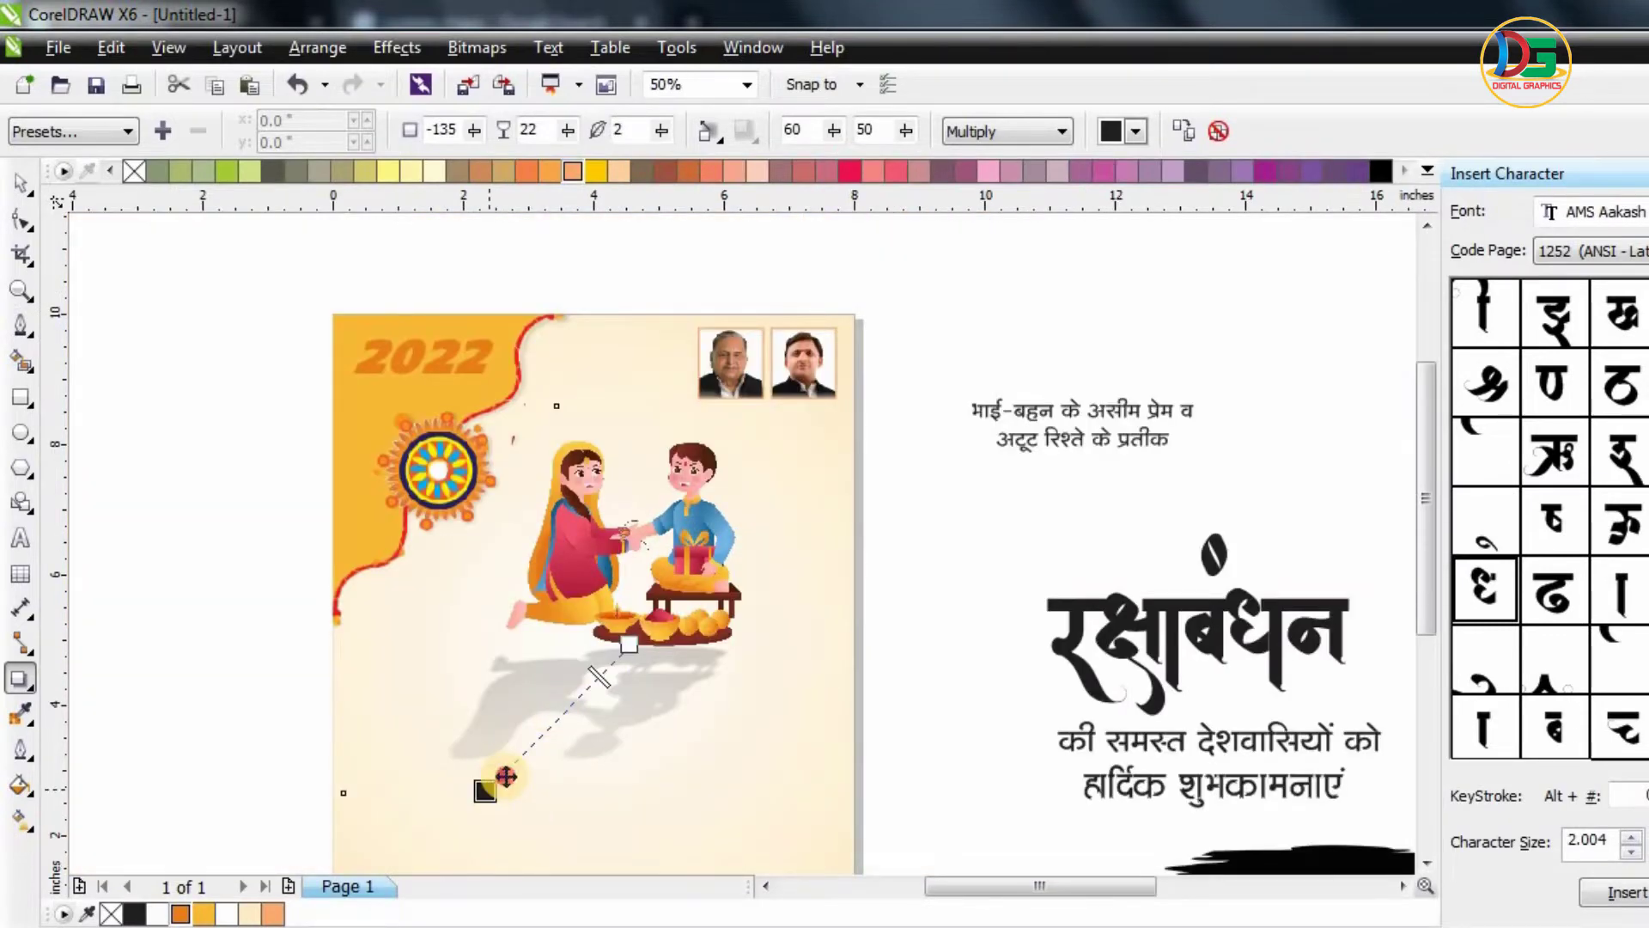
# - Swing the illustration's shadow round to the right and set its angle to 16 degrees
pyautogui.moveTo(506, 776); pyautogui.dragTo(758, 514)
pyautogui.scroll(1, 599, 477)
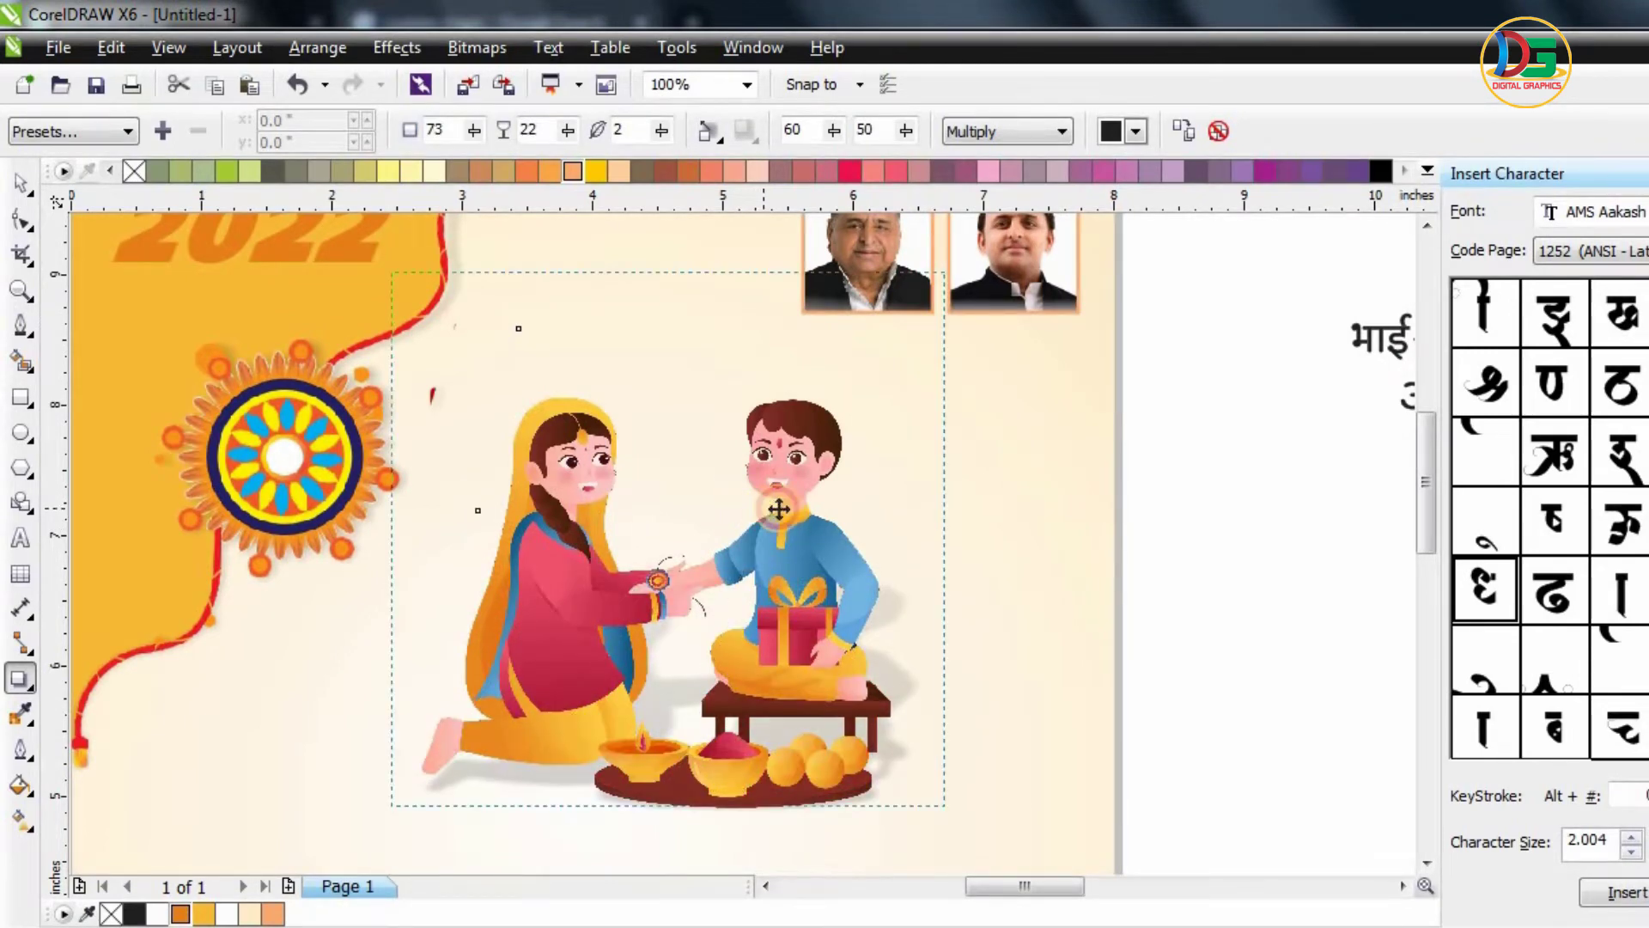
pyautogui.moveTo(778, 509)
pyautogui.mouseDown()
pyautogui.moveTo(789, 483)
pyautogui.moveTo(758, 471)
pyautogui.moveTo(775, 485)
pyautogui.mouseUp()
pyautogui.scroll(-1, 765, 513)
pyautogui.scroll(1, 770, 500)
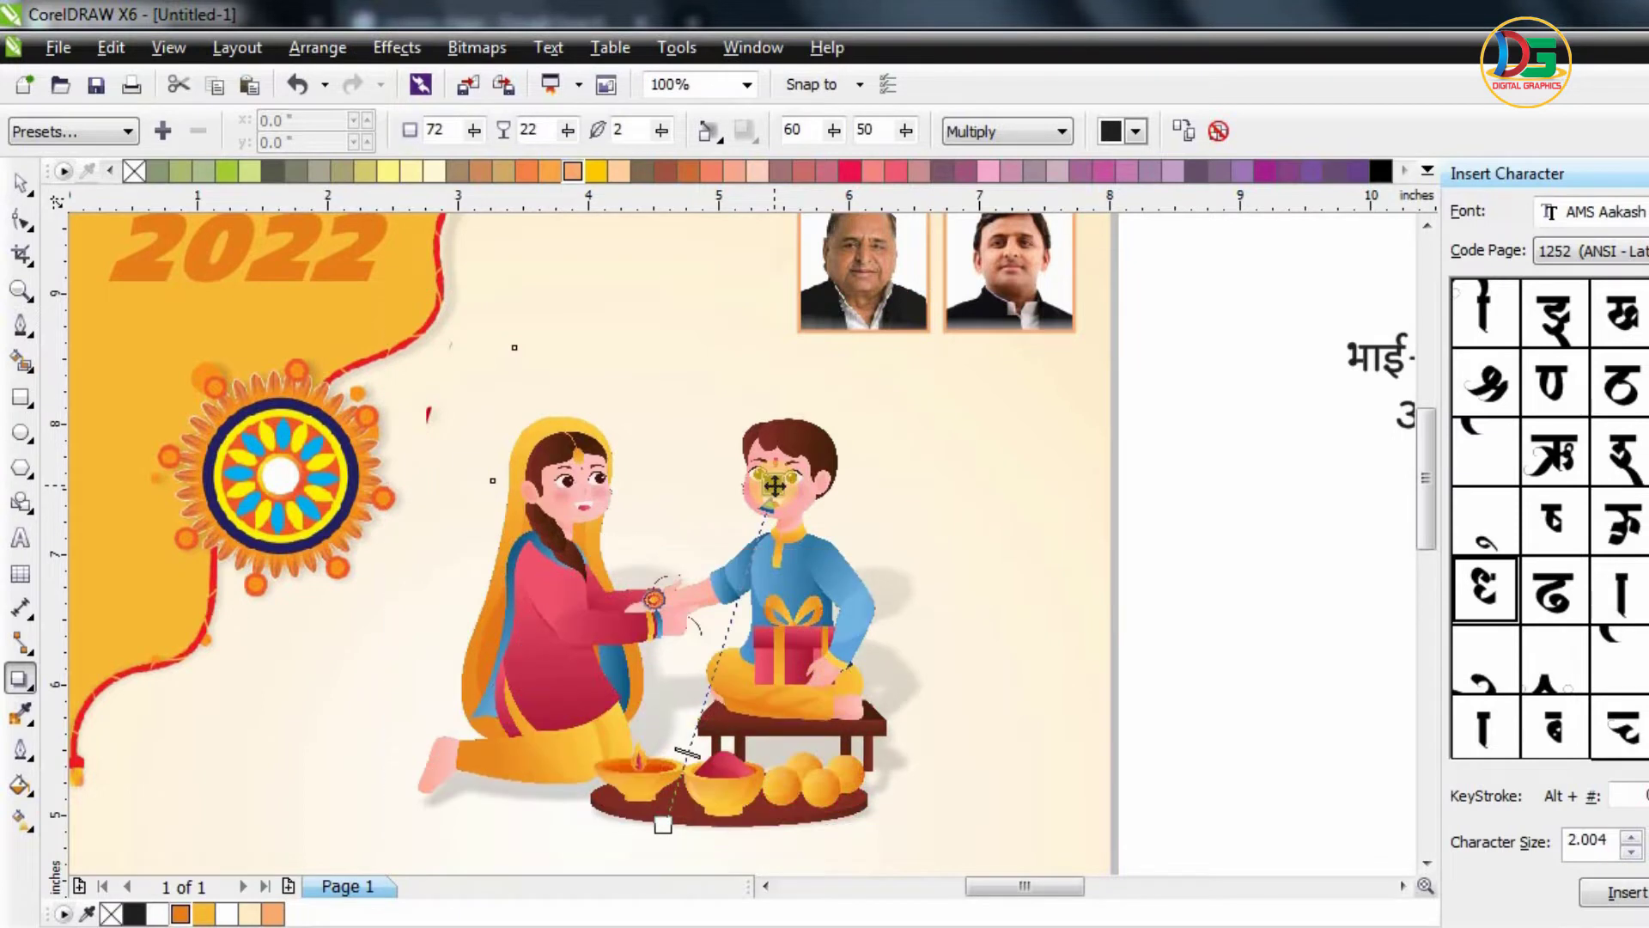
pyautogui.click(475, 132)
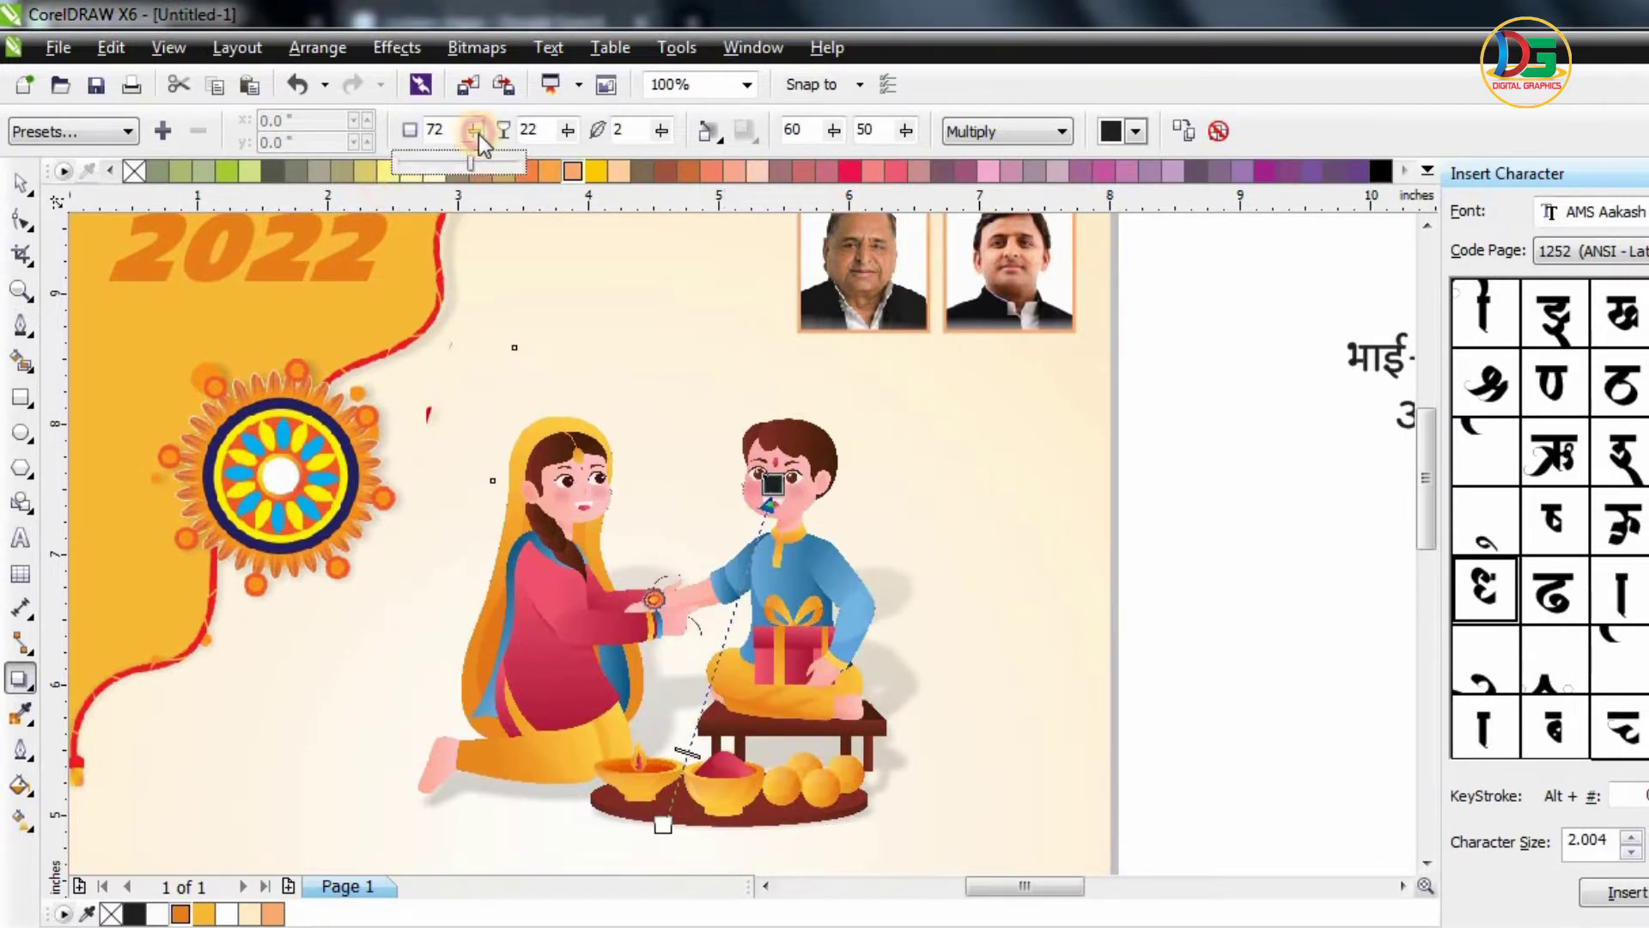
pyautogui.moveTo(462, 137); pyautogui.dragTo(461, 137)
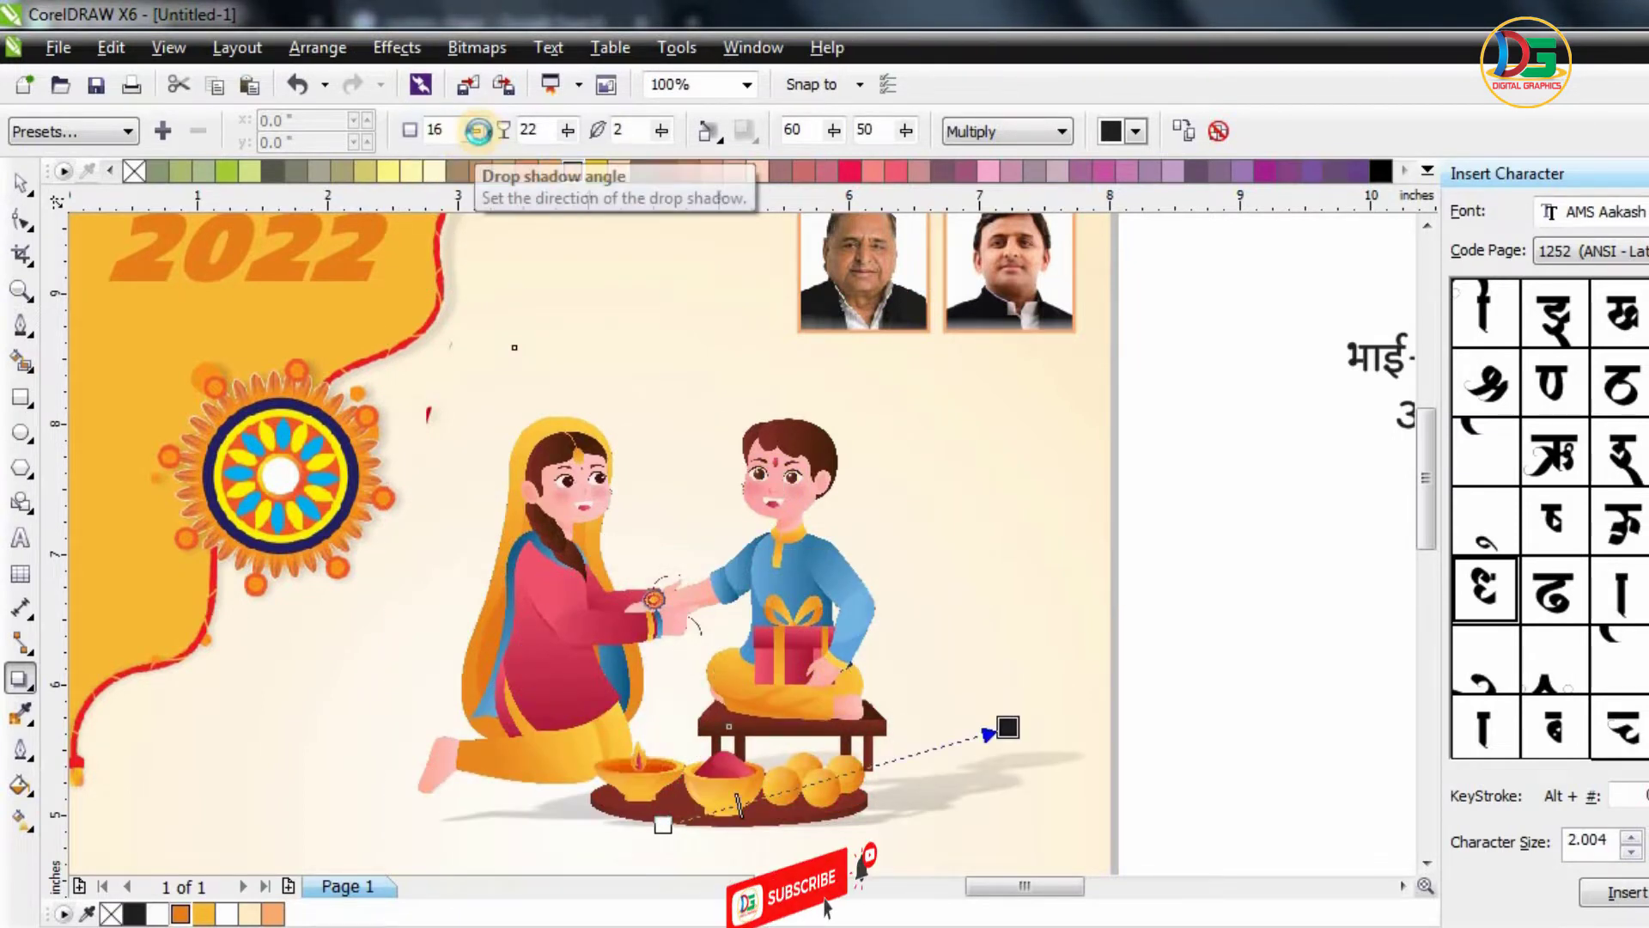
# - Undo the shadow direction and angle change on the brother-and-sister illustration, and set its shadow feathering to 6
pyautogui.hotkey('ctrl', 'z')
pyautogui.moveTo(661, 131); pyautogui.dragTo(654, 134)
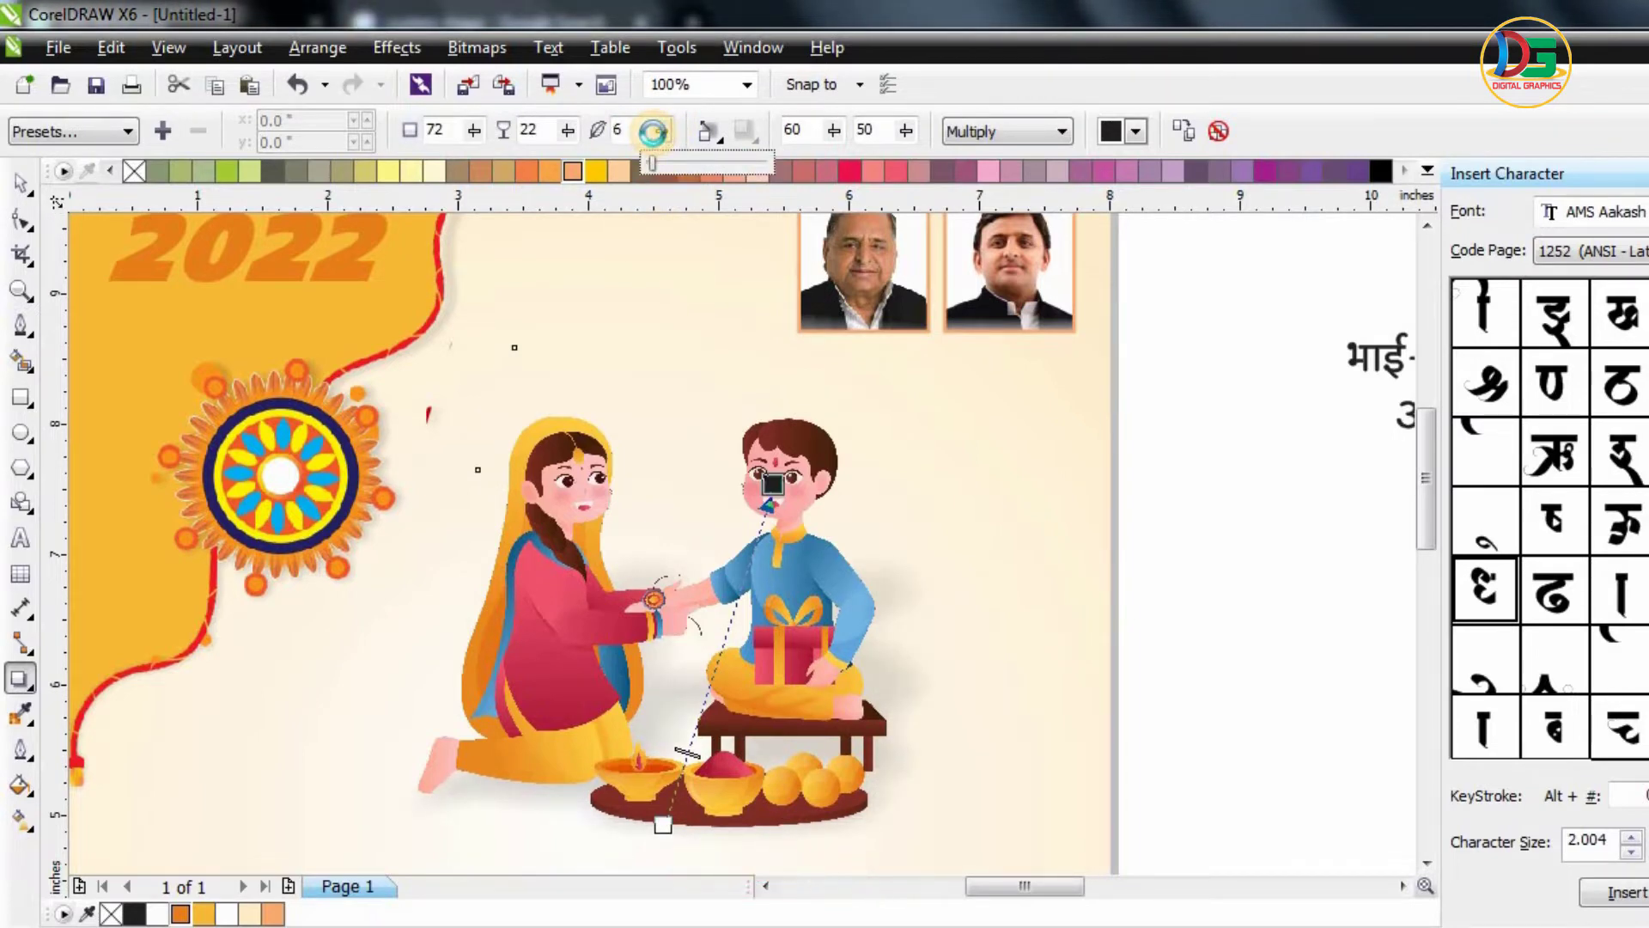
pyautogui.click(20, 186)
pyautogui.scroll(-2, 758, 581)
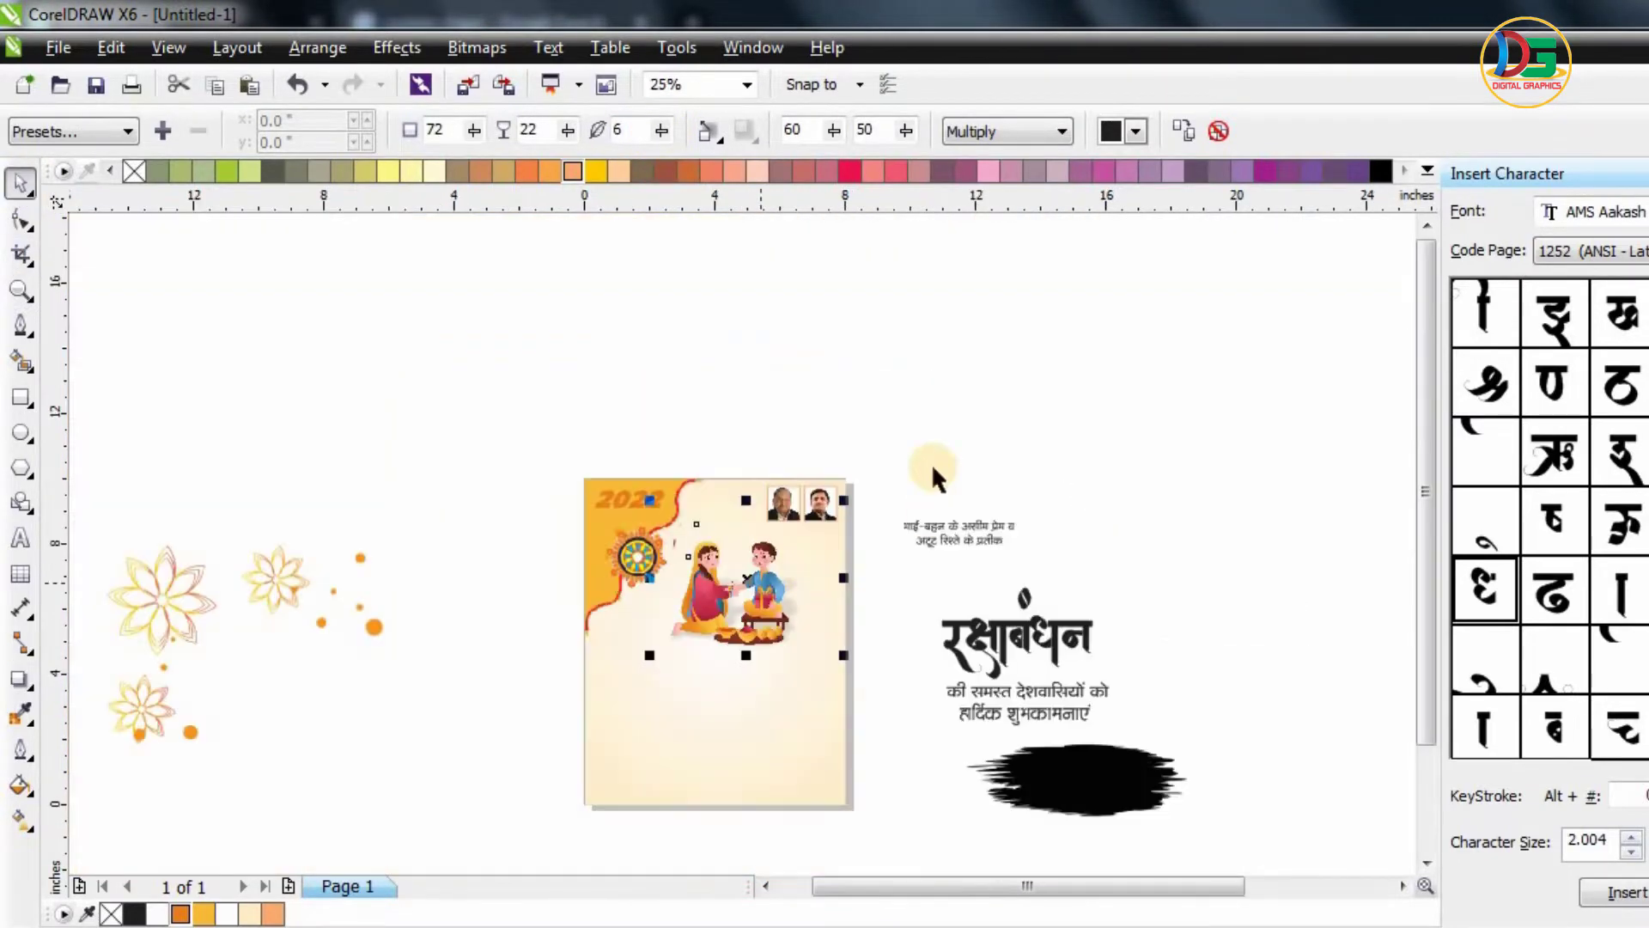
pyautogui.click(931, 466)
pyautogui.scroll(1, 703, 621)
pyautogui.moveTo(816, 544); pyautogui.dragTo(809, 544)
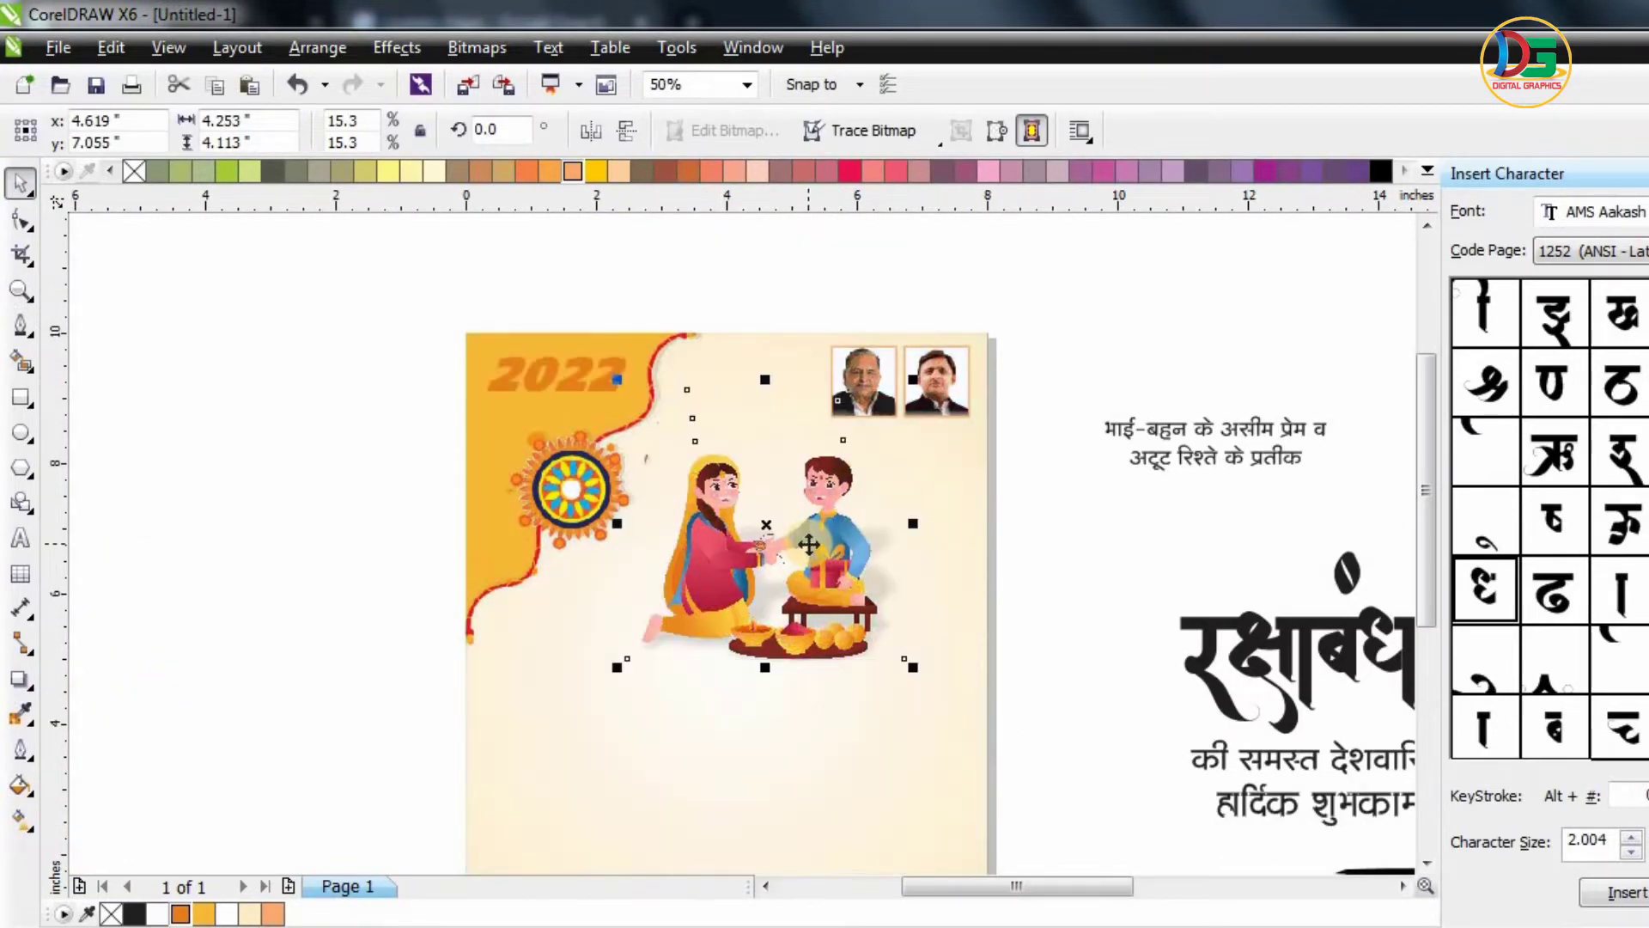
pyautogui.scroll(-1, 809, 543)
pyautogui.click(833, 427)
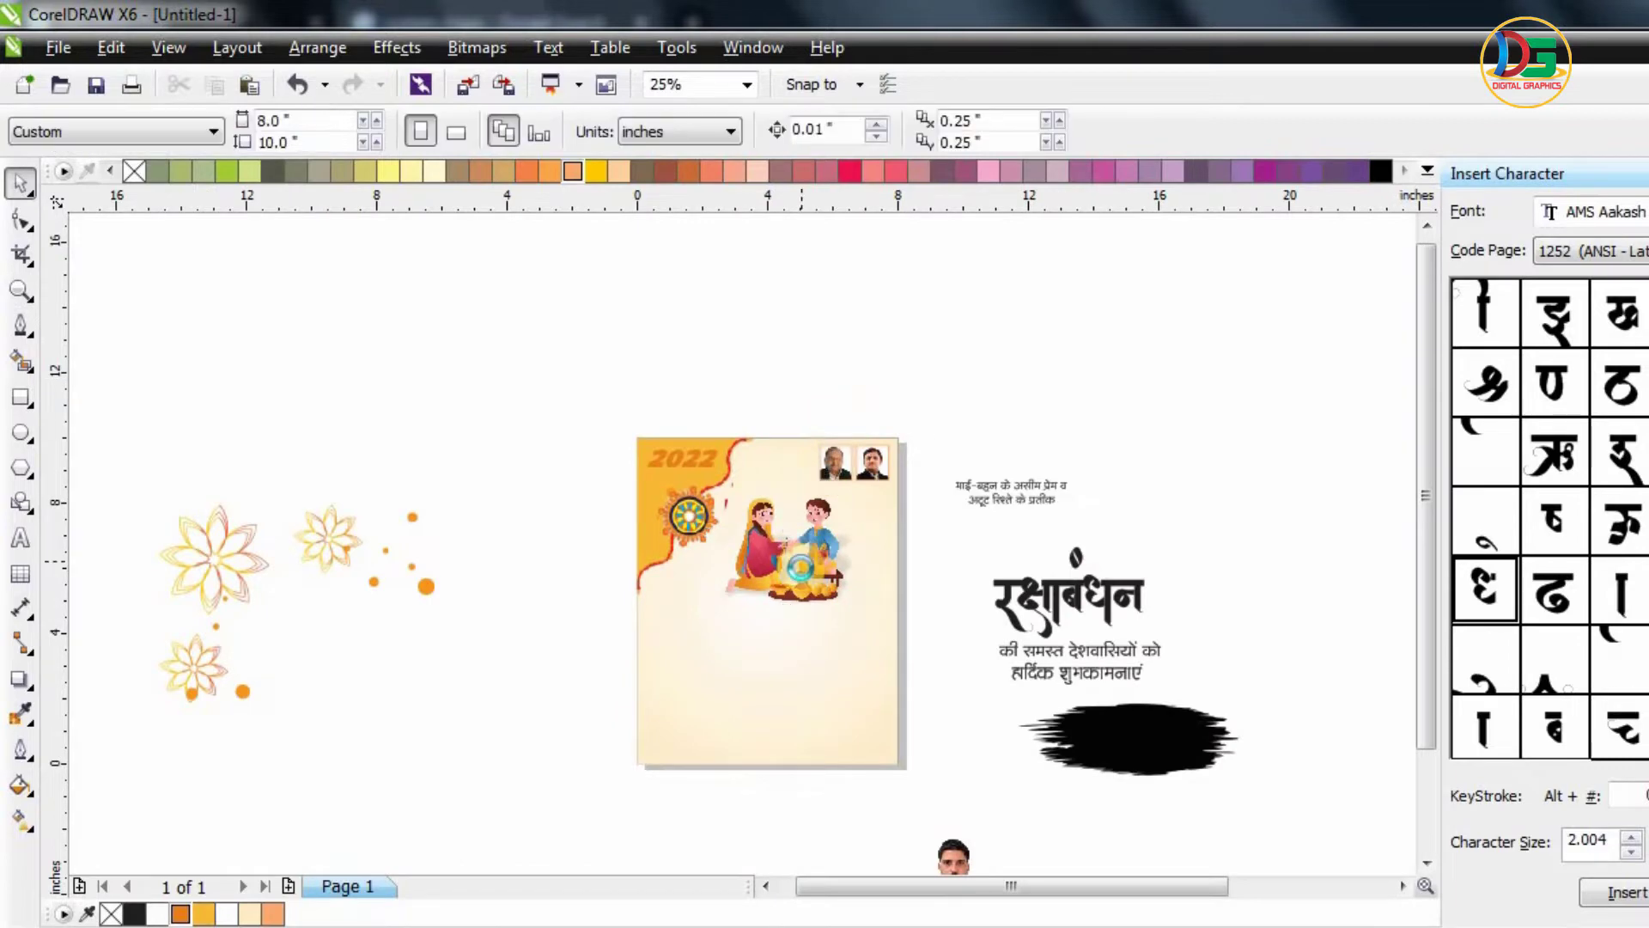
pyautogui.scroll(2, 800, 564)
pyautogui.scroll(-1, 800, 563)
pyautogui.click(831, 548)
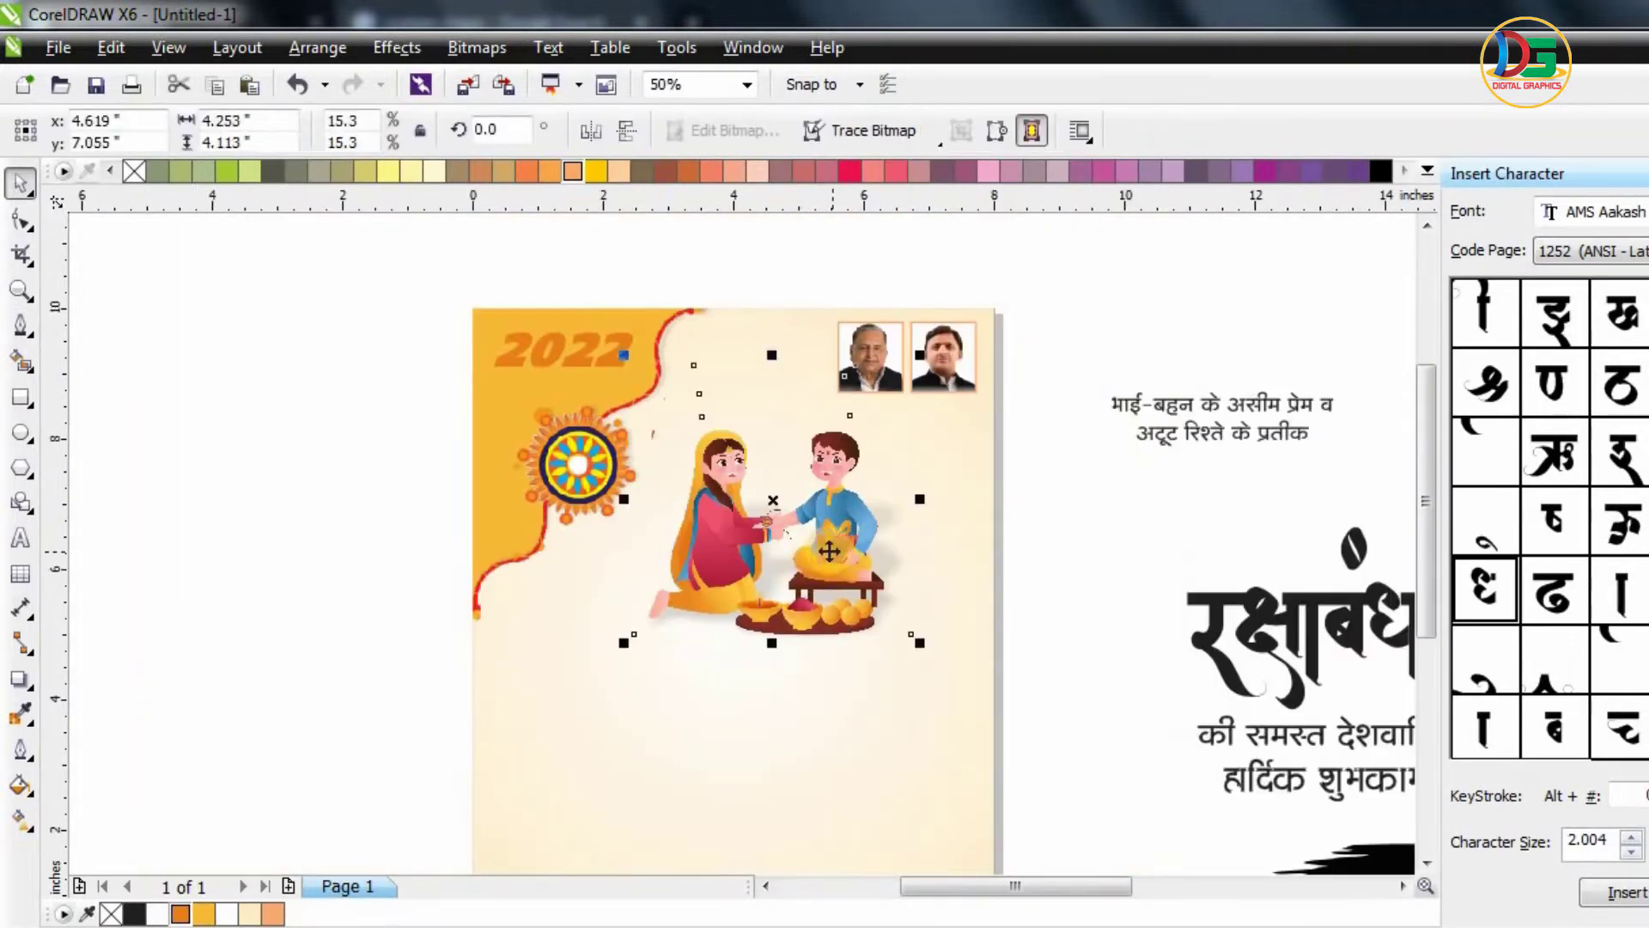
pyautogui.rightClick(831, 548)
pyautogui.click(354, 279)
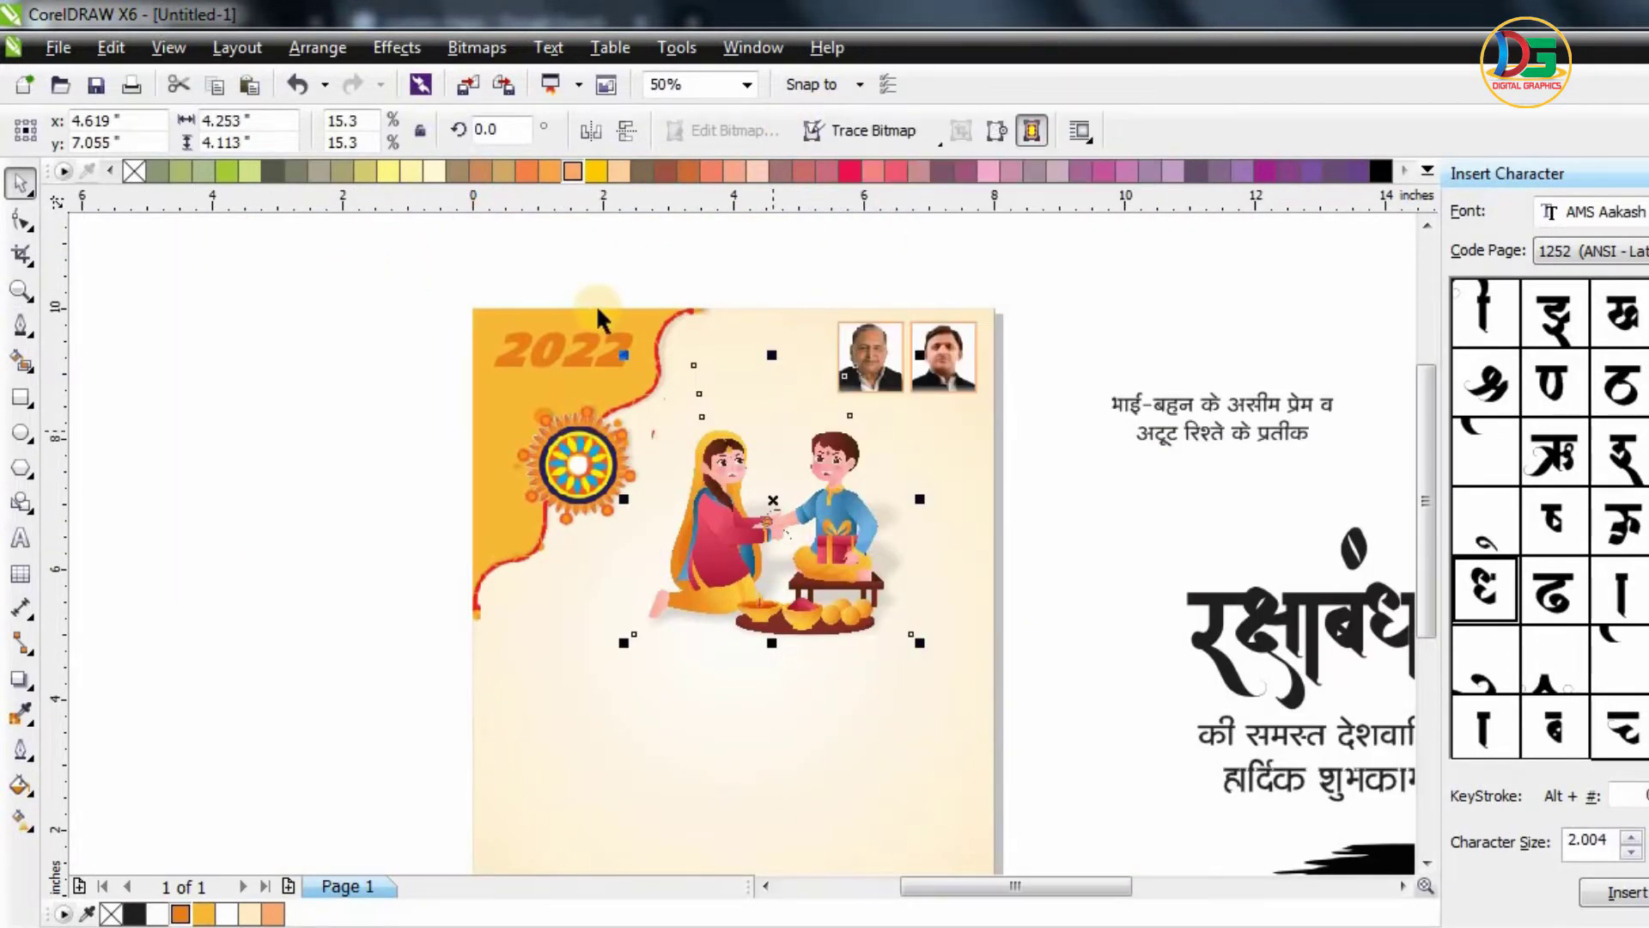
pyautogui.click(547, 271)
# - Shift the brother-and-sister illustration slightly left and down on the page
pyautogui.moveTo(849, 556); pyautogui.dragTo(817, 527)
pyautogui.scroll(-1, 827, 508)
pyautogui.scroll(2, 826, 509)
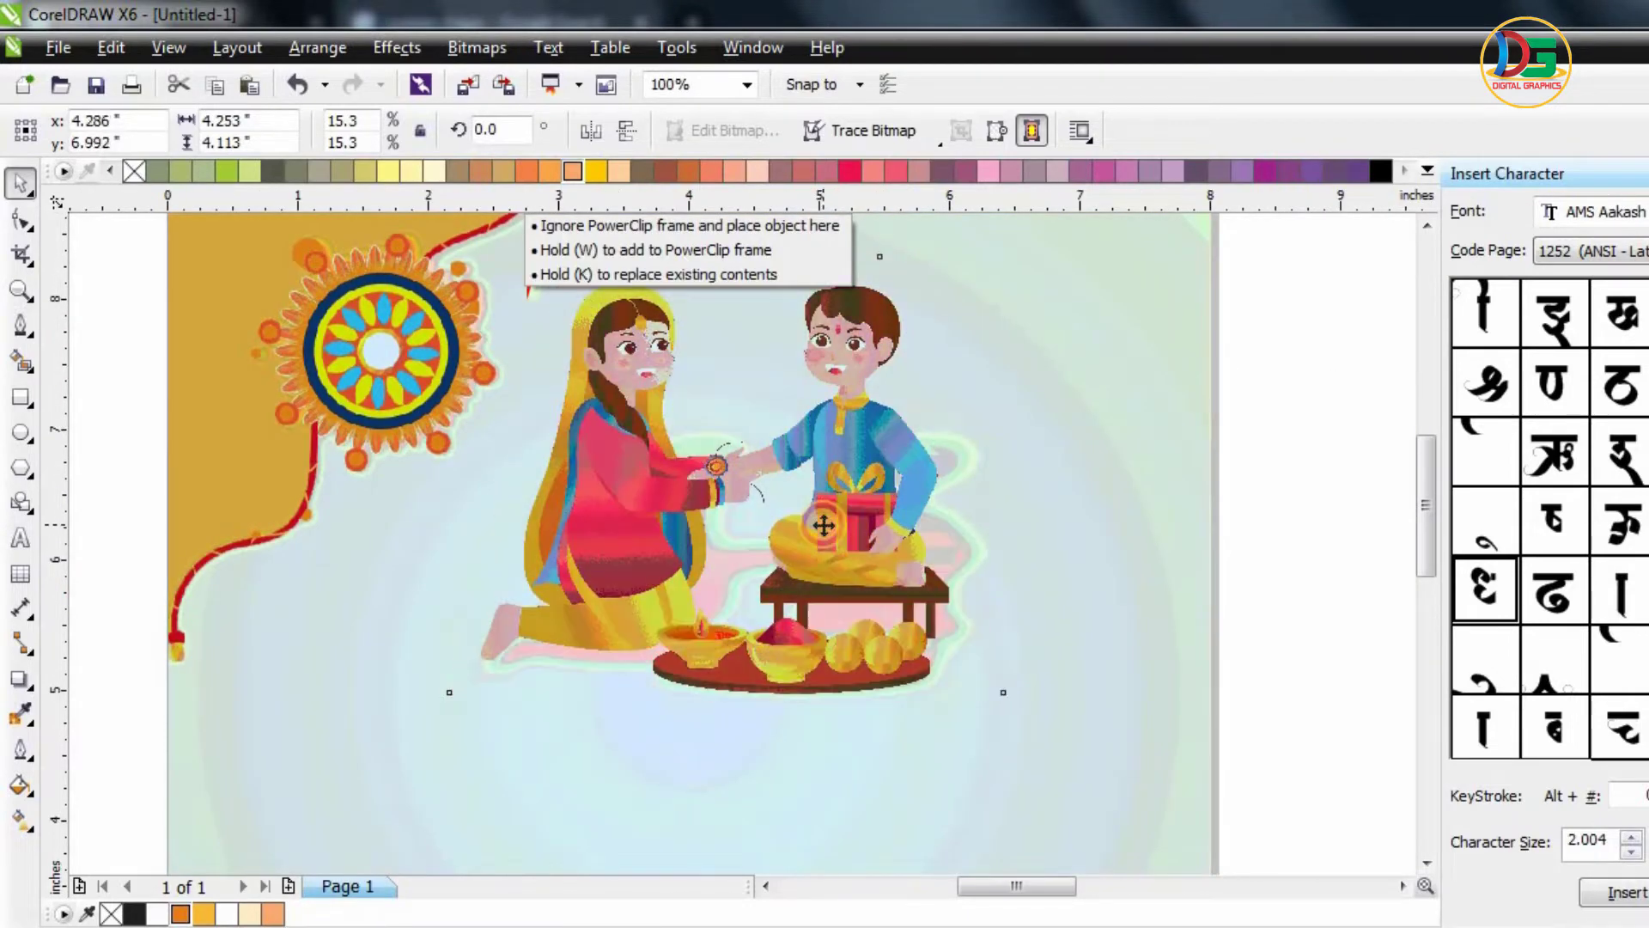
pyautogui.scroll(-1, 817, 528)
pyautogui.click(460, 505)
pyautogui.scroll(-1, 617, 453)
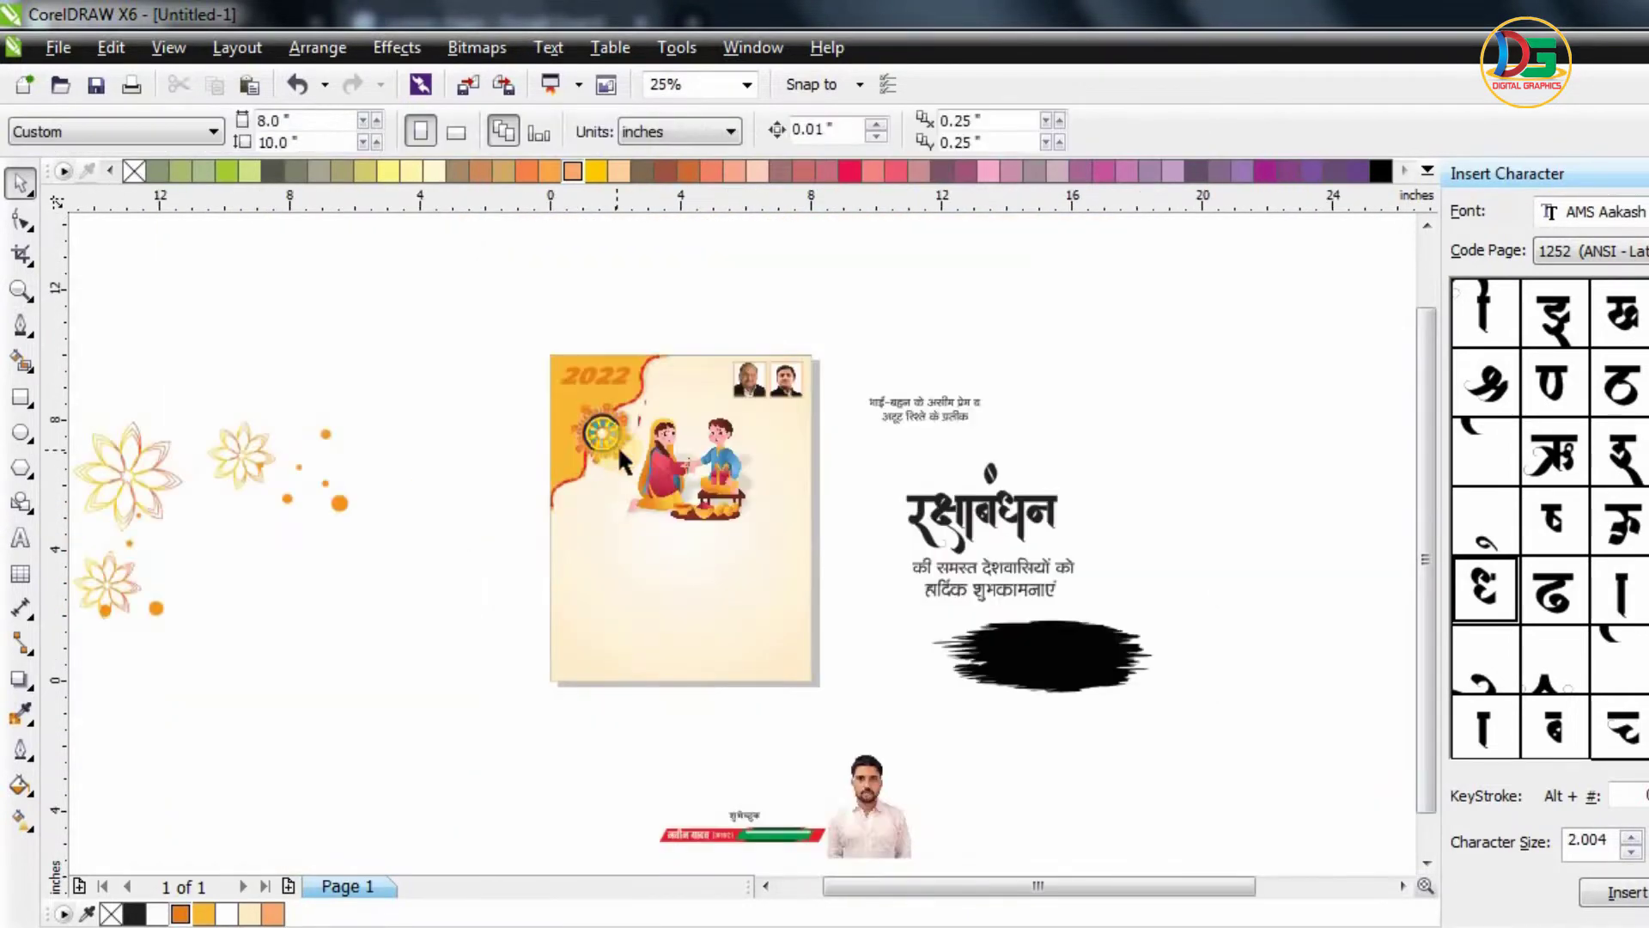
pyautogui.scroll(1, 678, 492)
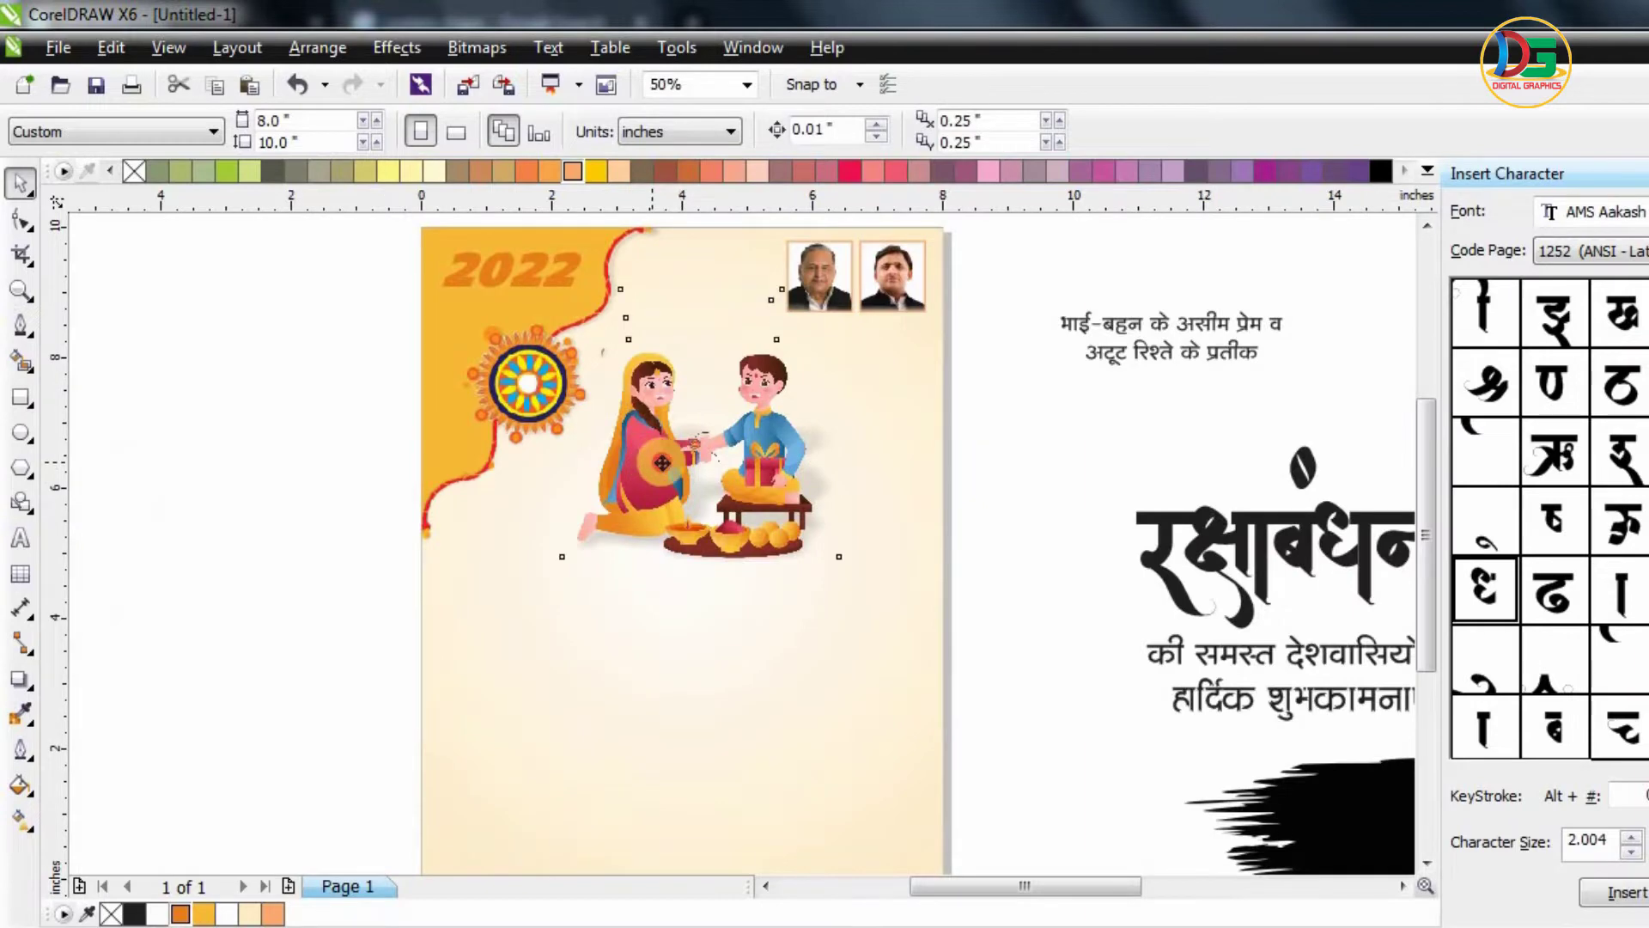
pyautogui.click(662, 463)
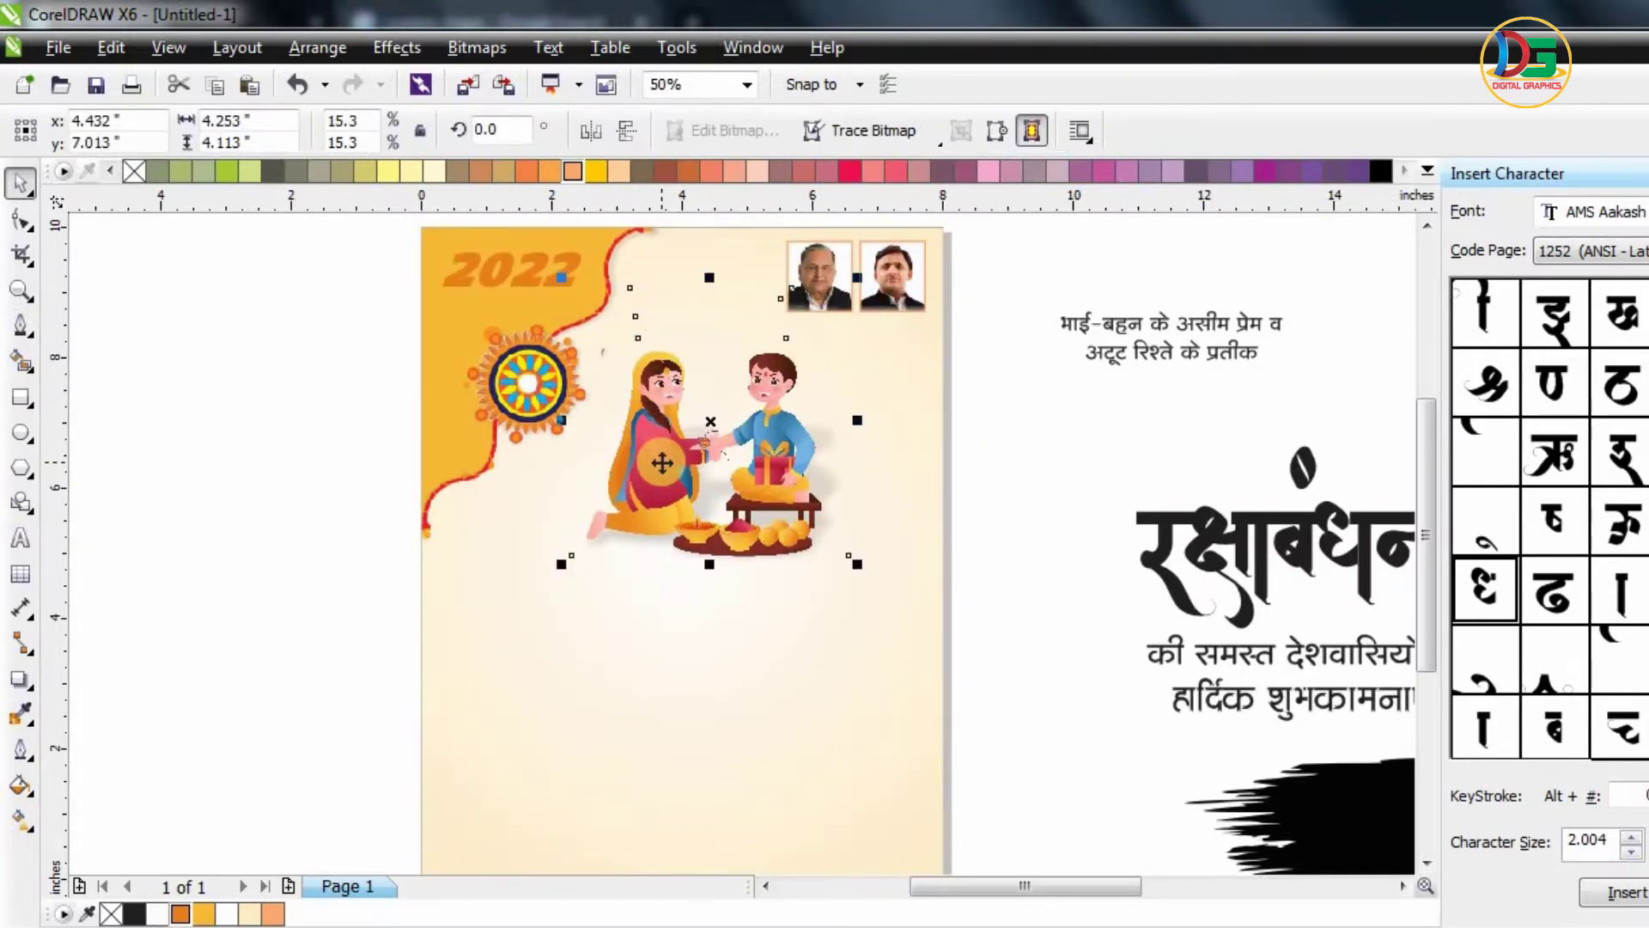
pyautogui.click(944, 405)
# - Move the cut-out portrait of the man in the white shirt into the poster's lower-right corner
pyautogui.scroll(-1, 828, 459)
pyautogui.moveTo(876, 653)
pyautogui.mouseDown()
pyautogui.moveTo(836, 627)
pyautogui.moveTo(833, 643)
pyautogui.moveTo(854, 640)
pyautogui.mouseUp()
pyautogui.scroll(1, 835, 628)
pyautogui.scroll(-1, 854, 616)
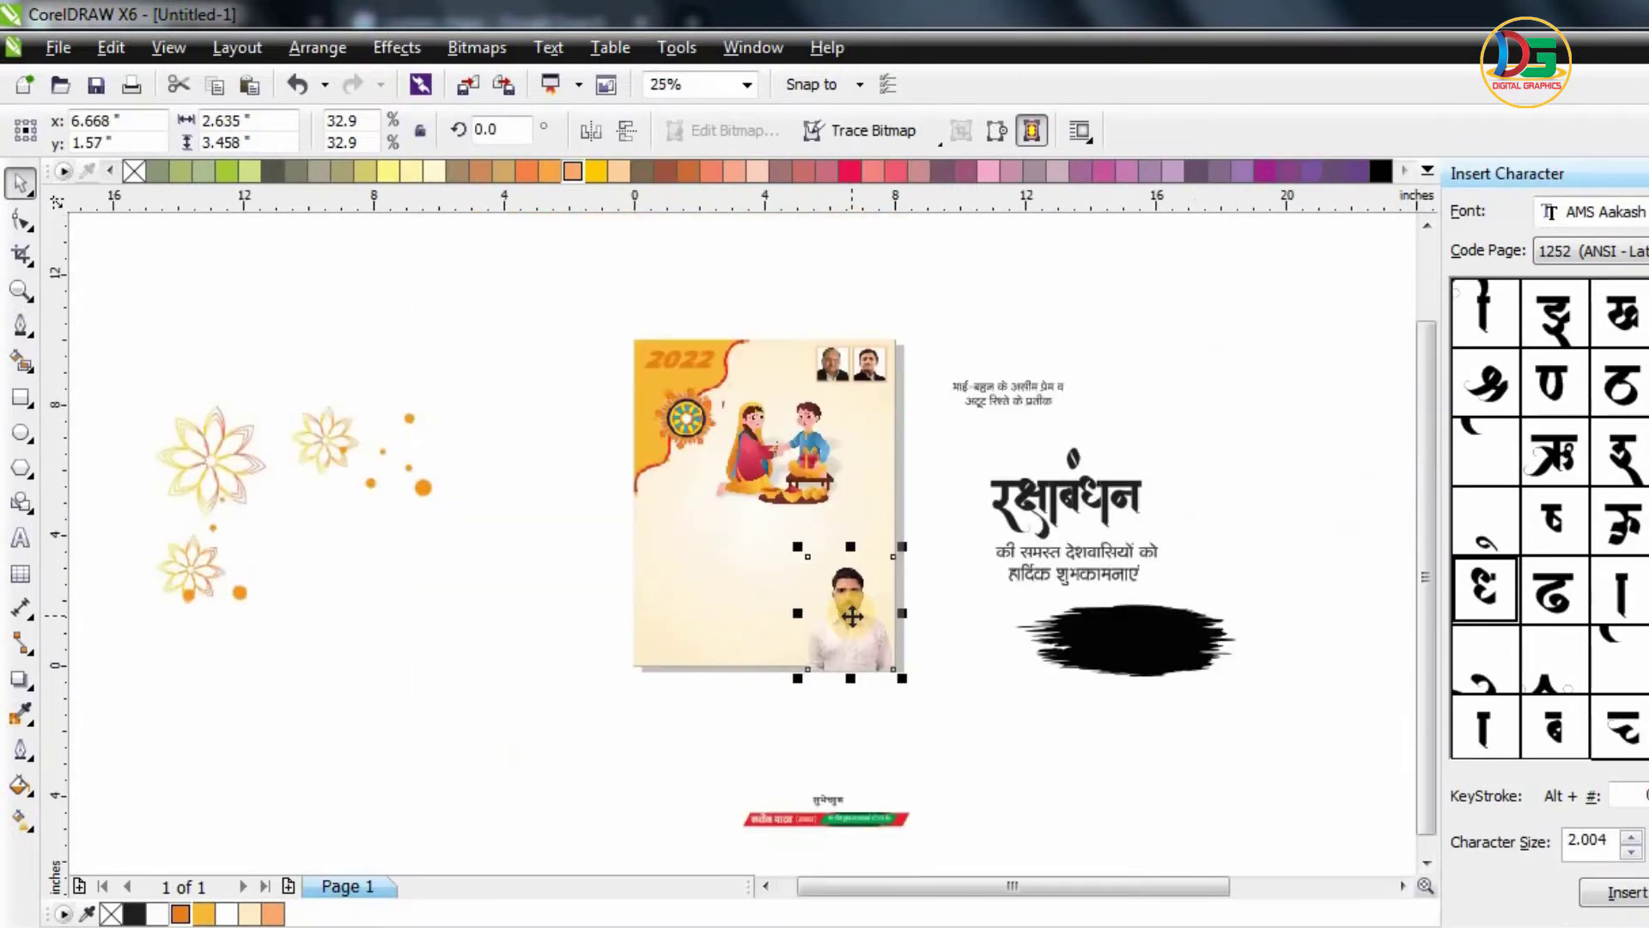
# - PowerClip the man's portrait inside the cream page background so nothing hangs over the page's bottom edge
pyautogui.scroll(2, 852, 621)
pyautogui.rightClick(853, 620)
pyautogui.click(904, 22)
pyautogui.click(479, 611)
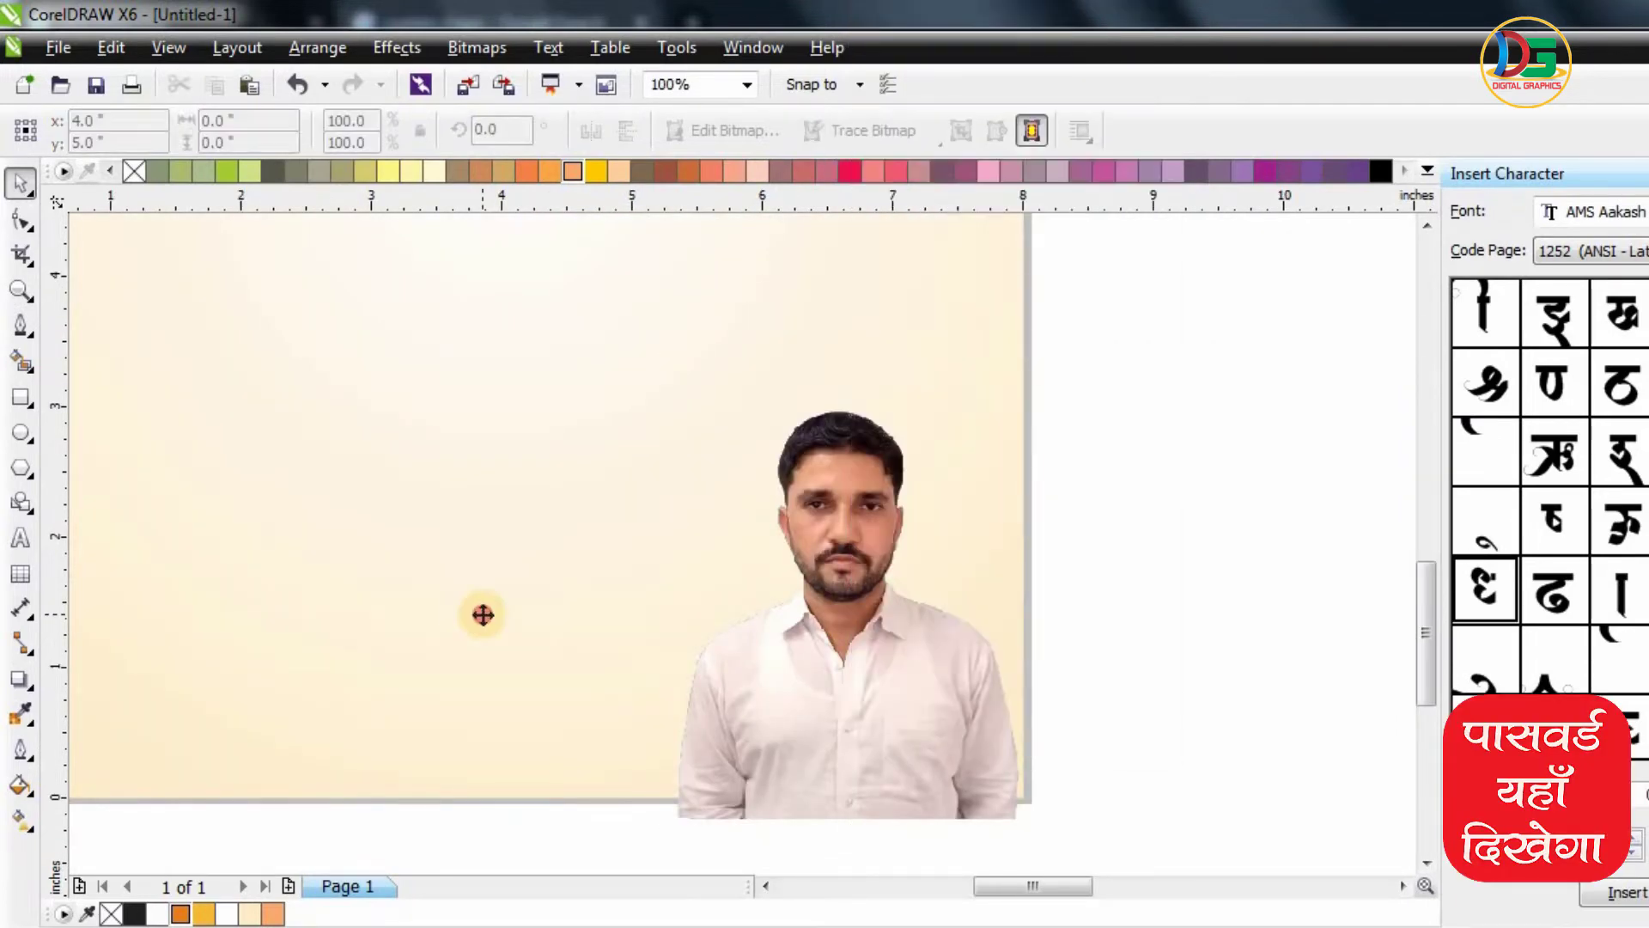
pyautogui.click(1076, 582)
pyautogui.scroll(-2, 1076, 582)
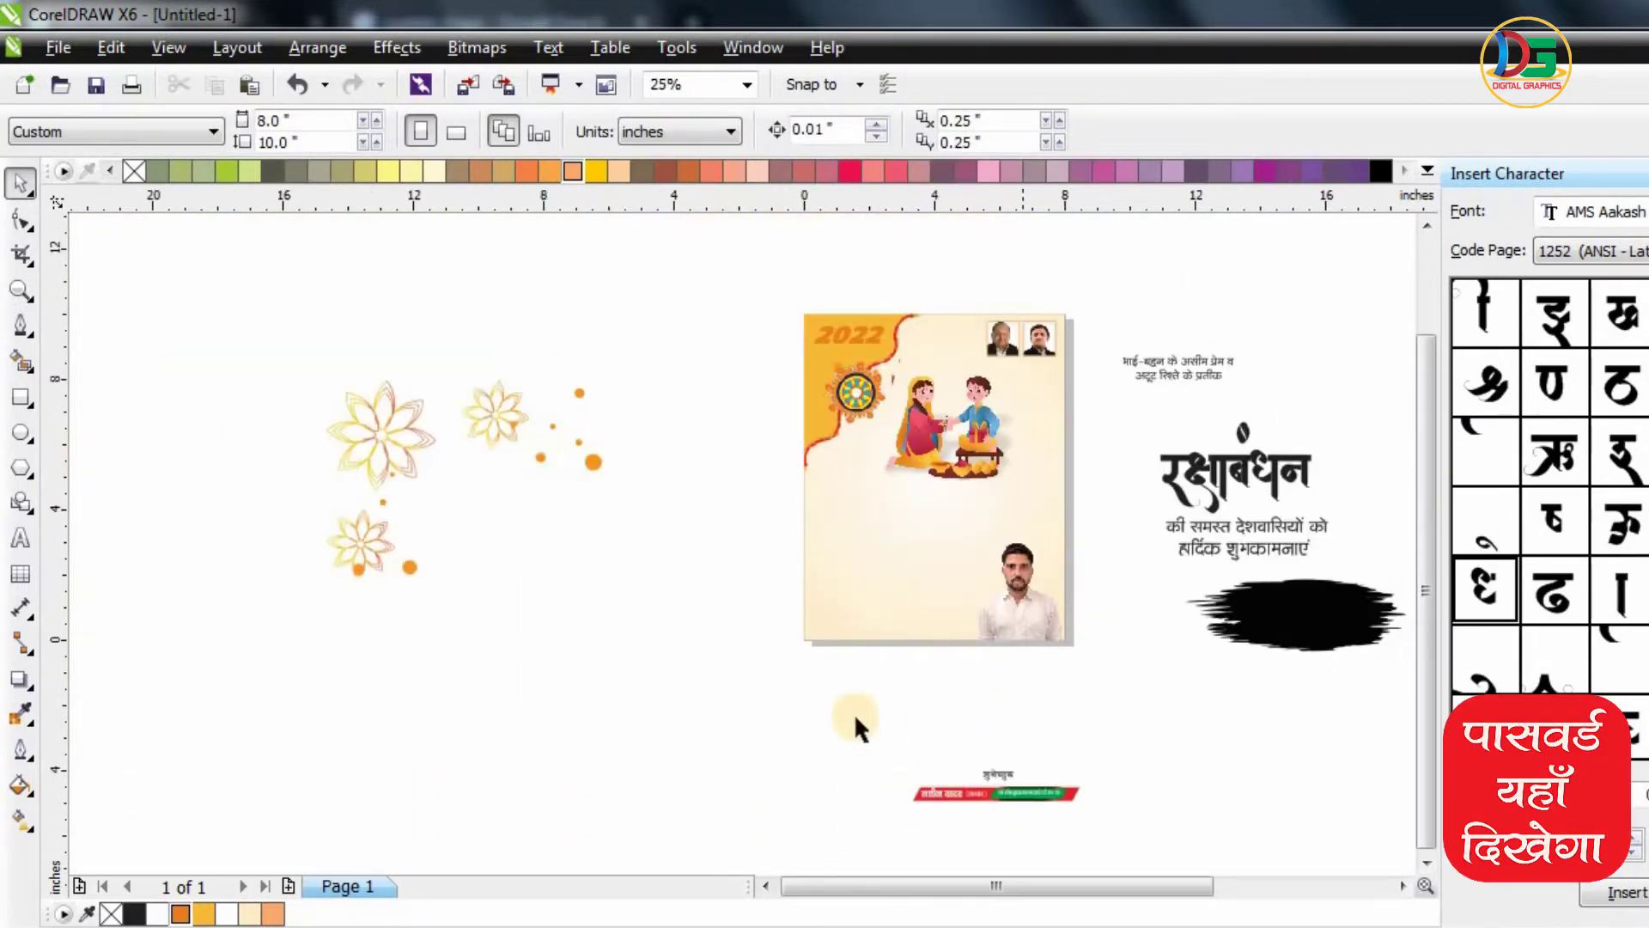
# - Move the red-and-green name banner with its "शुभेच्छुक" label to the page's bottom edge, beside the man's portrait
pyautogui.moveTo(853, 713); pyautogui.dragTo(1142, 863)
pyautogui.moveTo(993, 755); pyautogui.dragTo(921, 583)
pyautogui.scroll(2, 922, 582)
pyautogui.moveTo(616, 562); pyautogui.dragTo(601, 586)
pyautogui.scroll(-1, 719, 551)
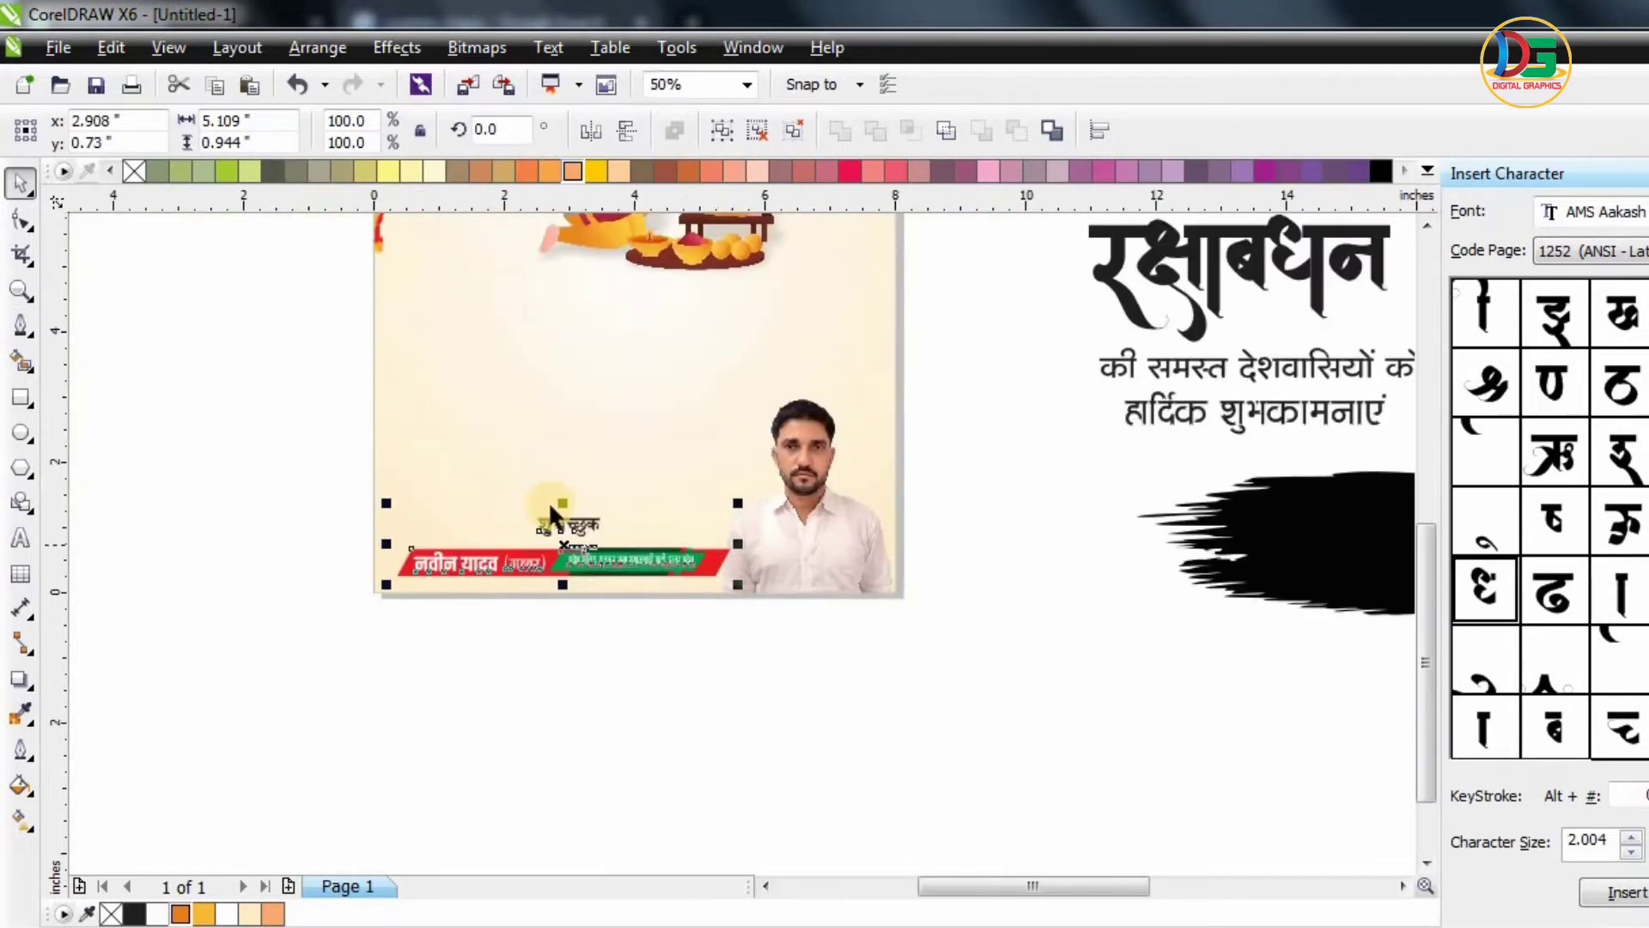
pyautogui.scroll(2, 554, 503)
pyautogui.scroll(-1, 722, 675)
pyautogui.moveTo(721, 697)
pyautogui.mouseDown()
pyautogui.moveTo(695, 713)
pyautogui.moveTo(707, 705)
pyautogui.mouseUp()
pyautogui.press('Escape')
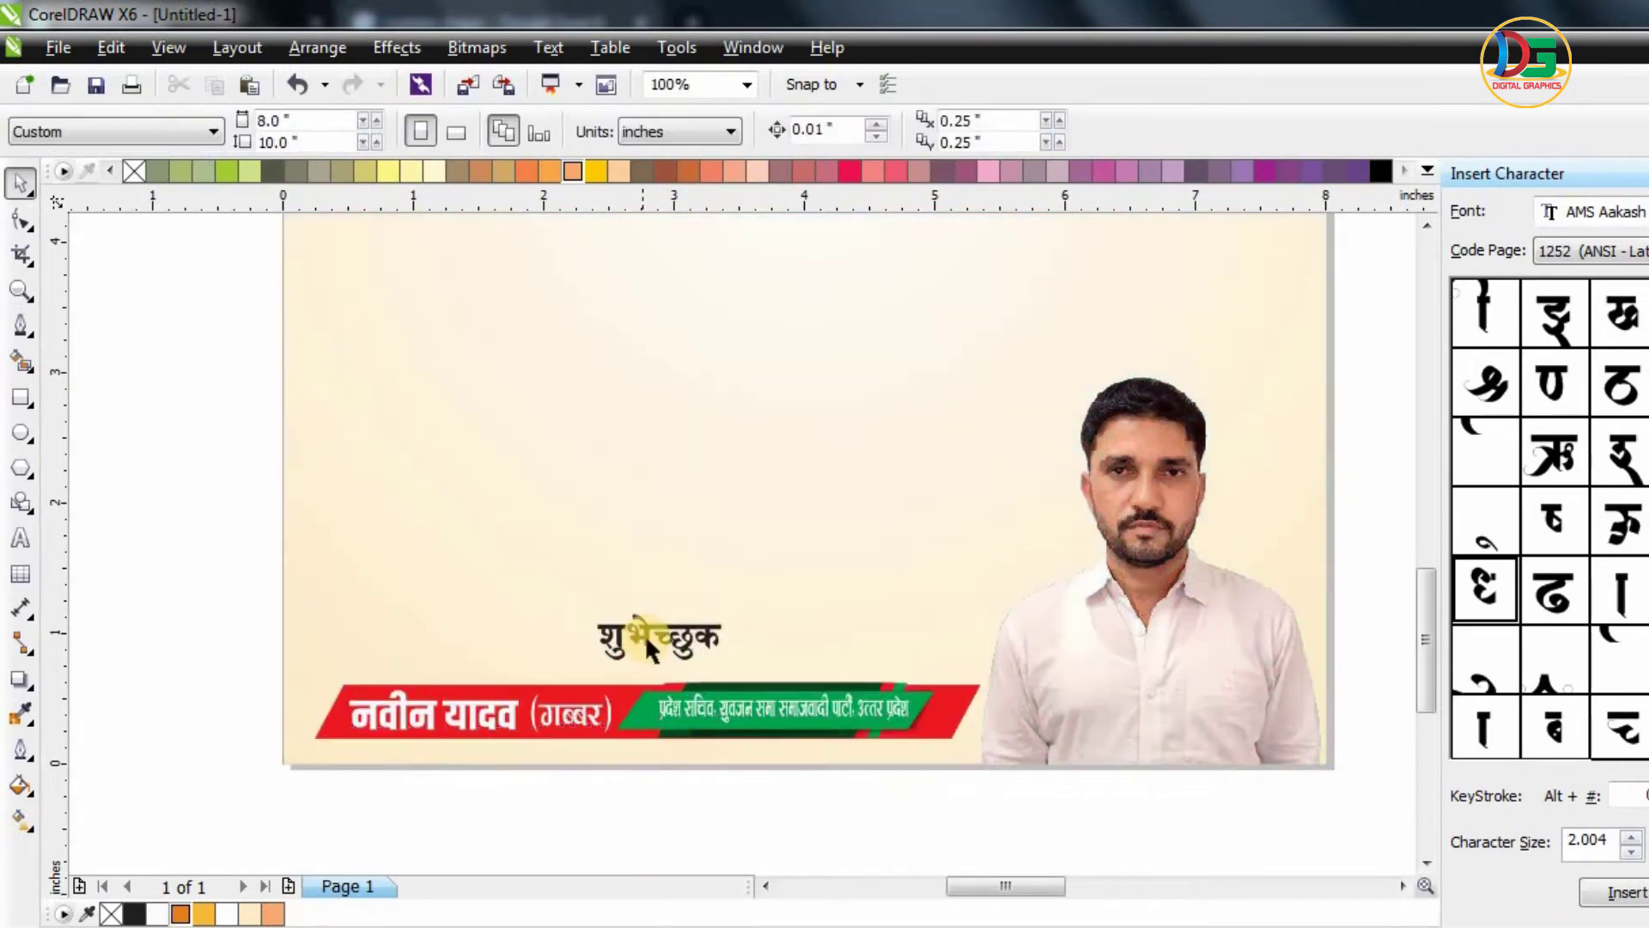
# - Lower the "शुभेच्छुक" text slightly so it sits closer to the name banner
pyautogui.moveTo(650, 638); pyautogui.dragTo(650, 647)
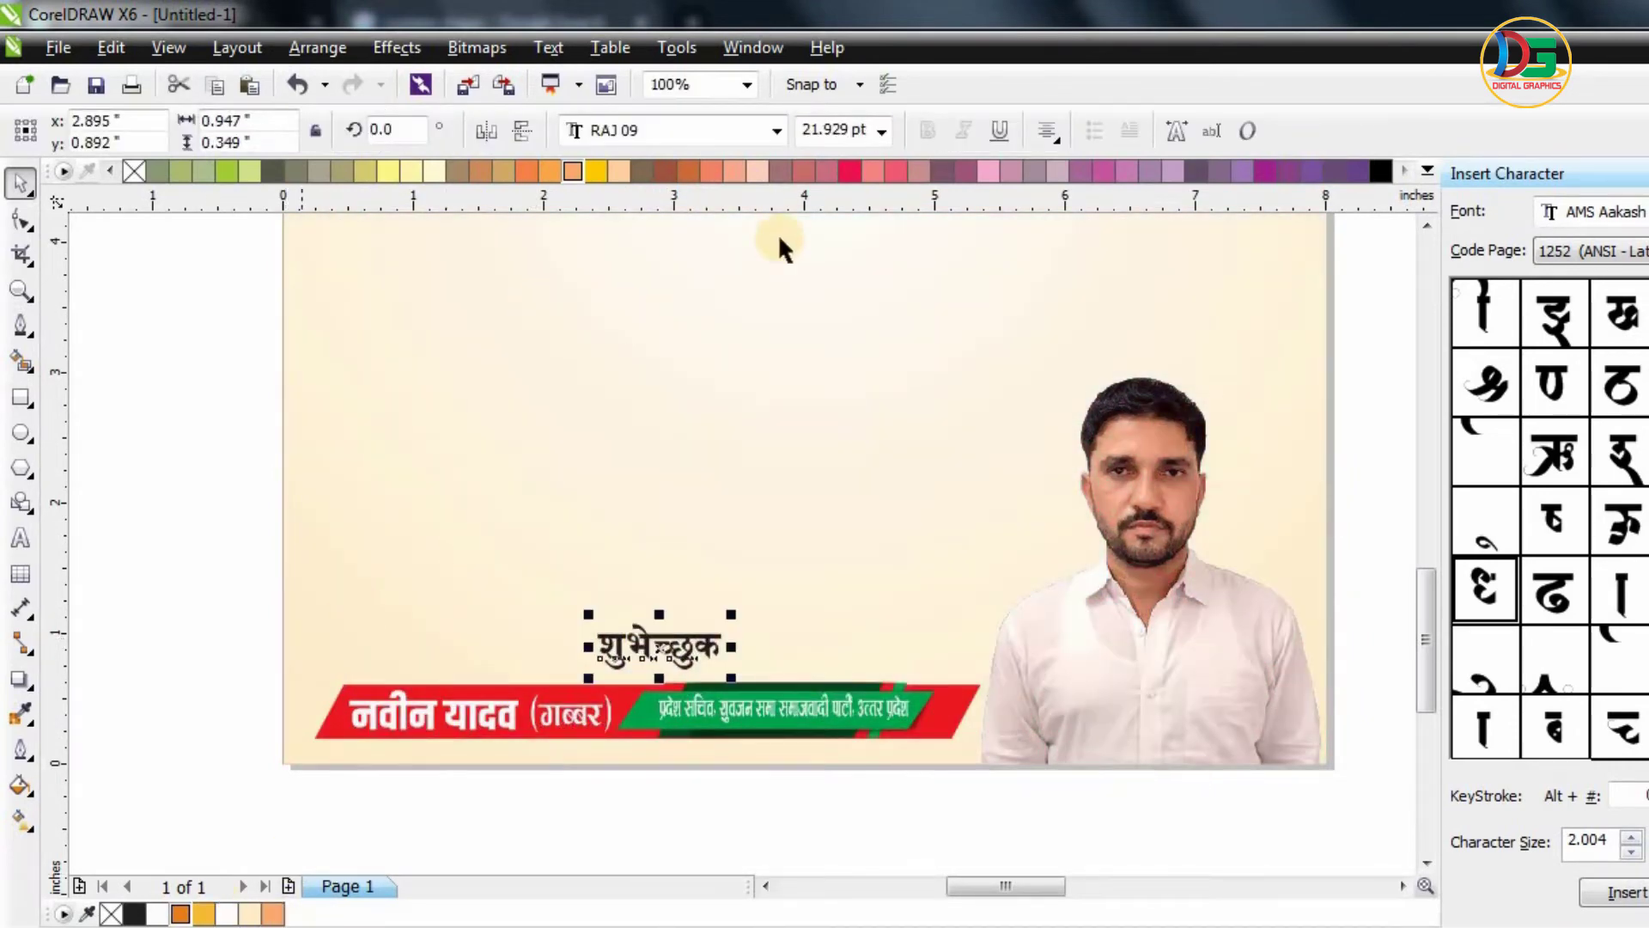
pyautogui.click(249, 640)
pyautogui.click(726, 638)
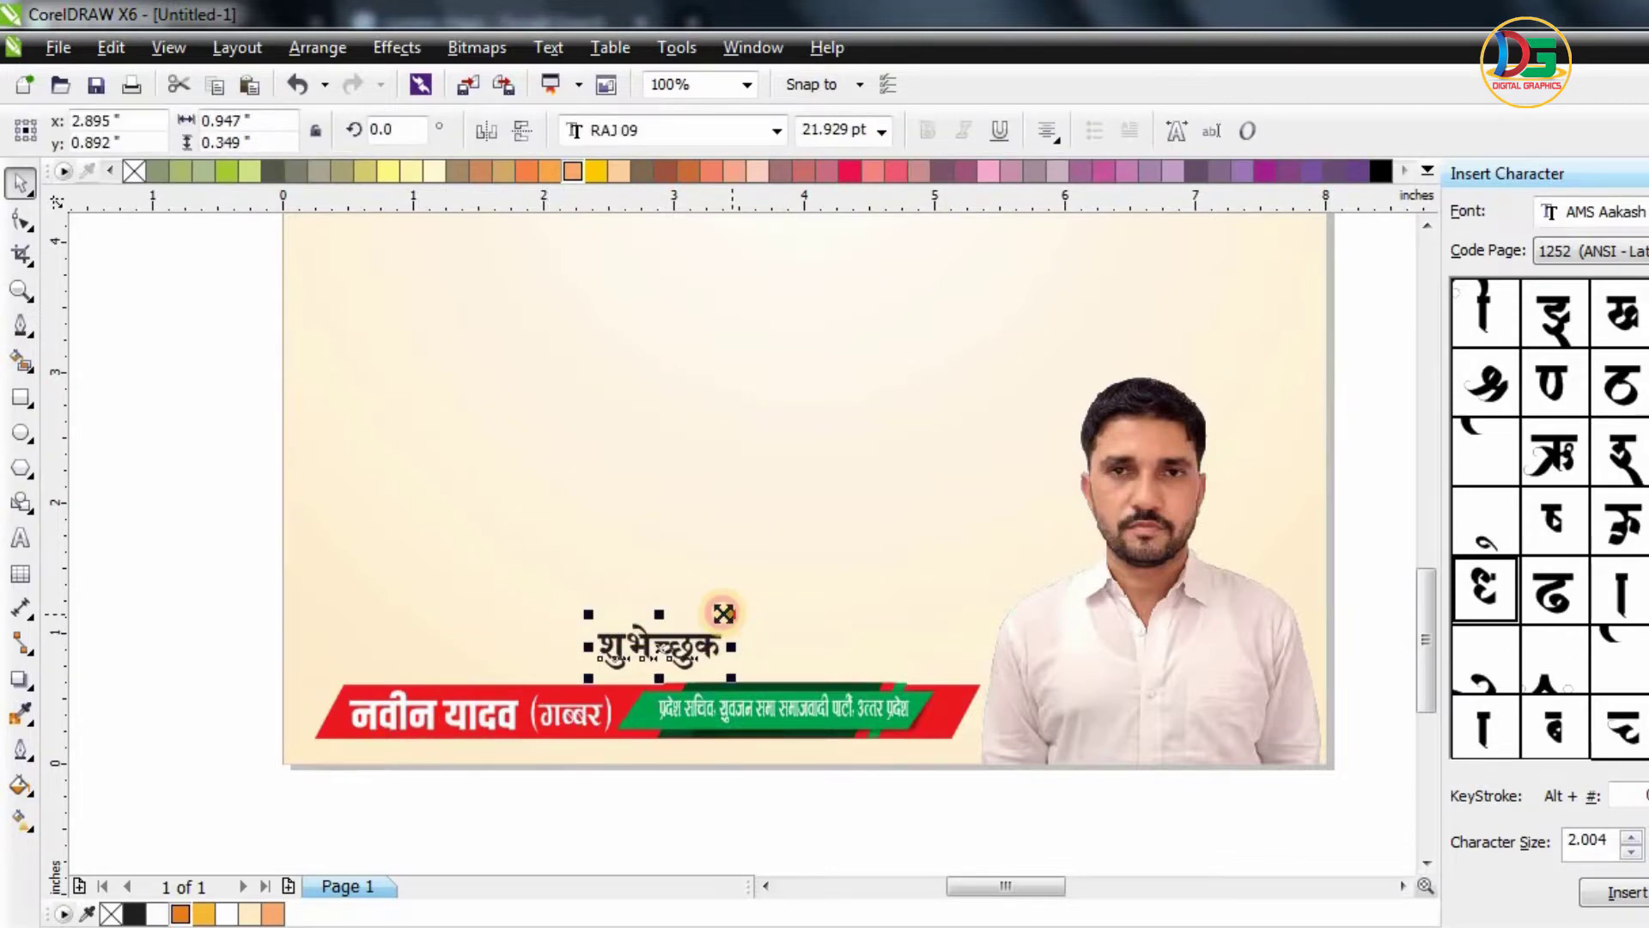
# - Enlarge the brother-and-sister illustration to about 4.83 by 4.67 inches, shift it slightly up and left, and undo the last trial move
pyautogui.scroll(-4, 920, 276)
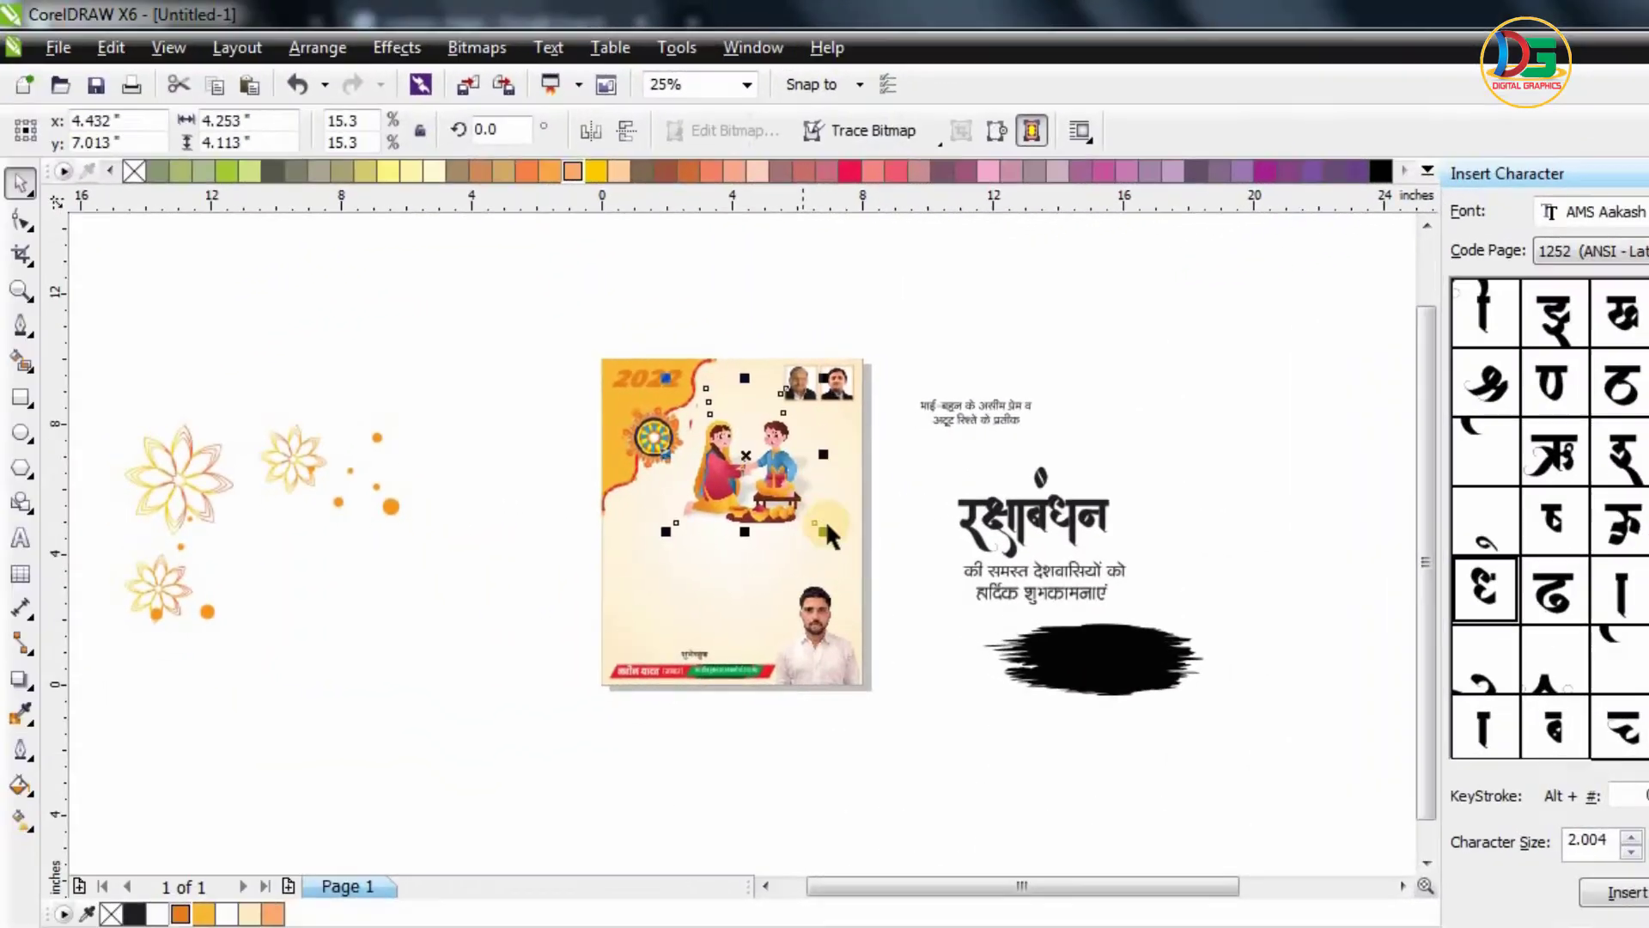
pyautogui.moveTo(827, 535); pyautogui.dragTo(846, 551)
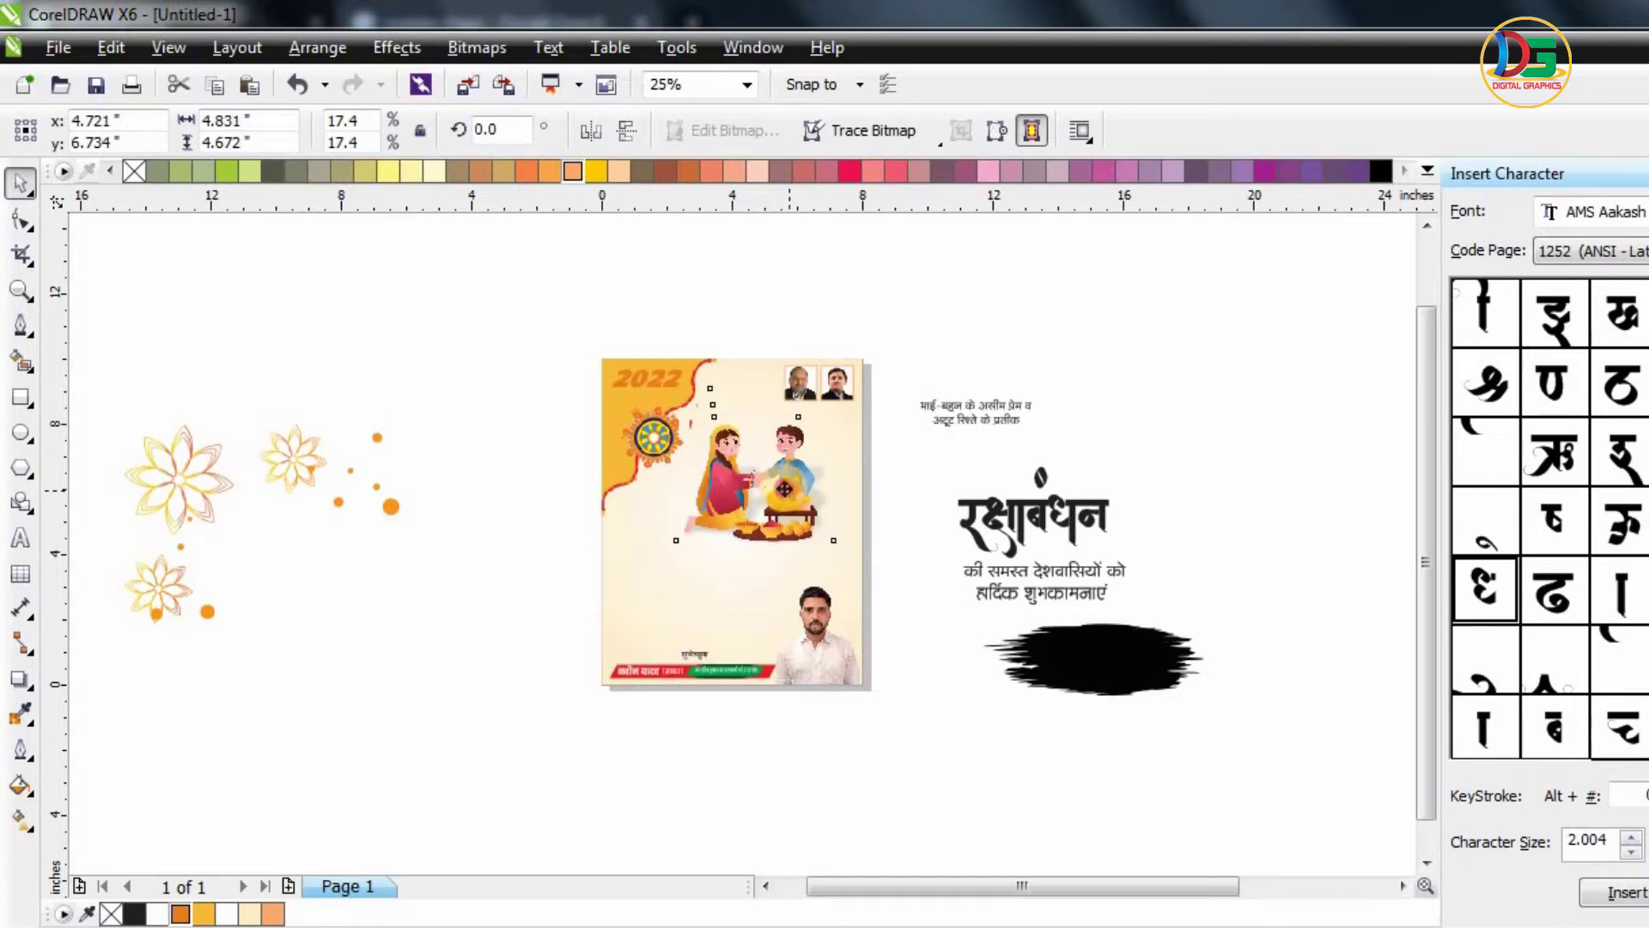
pyautogui.moveTo(784, 489); pyautogui.dragTo(779, 455)
pyautogui.scroll(1, 818, 417)
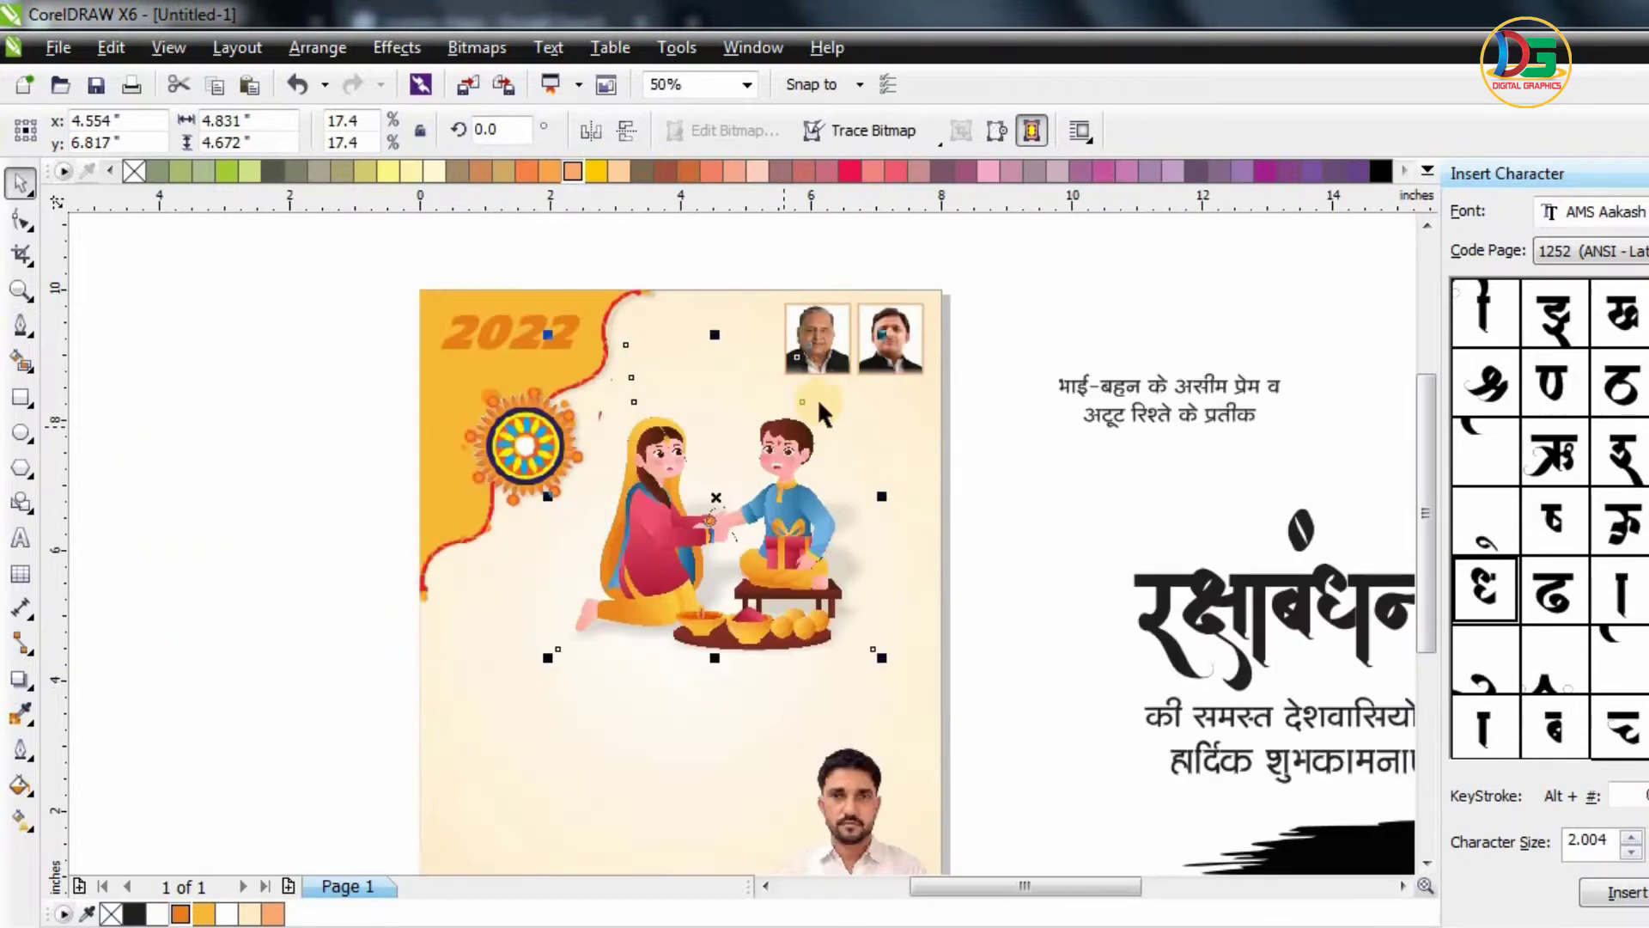
pyautogui.moveTo(776, 458); pyautogui.dragTo(820, 483)
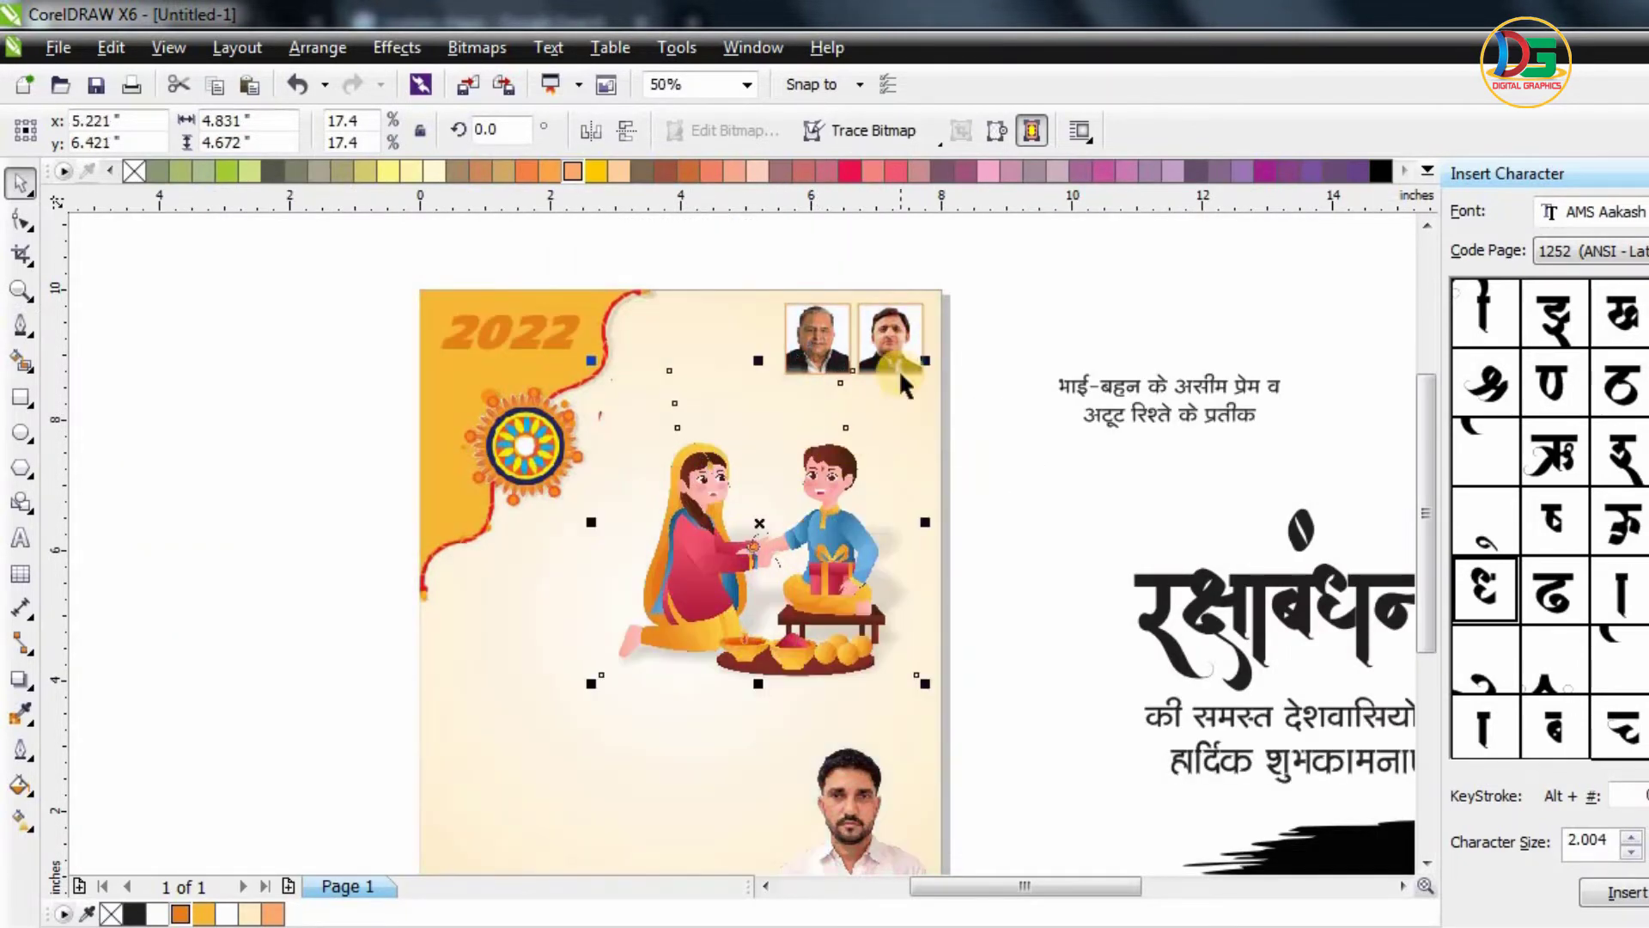
pyautogui.hotkey('ctrl', 'z')
# - Shrink the brother-and-sister illustration slightly and nudge it down below the two framed portraits
pyautogui.moveTo(953, 335); pyautogui.dragTo(925, 344)
pyautogui.moveTo(788, 468); pyautogui.dragTo(788, 478)
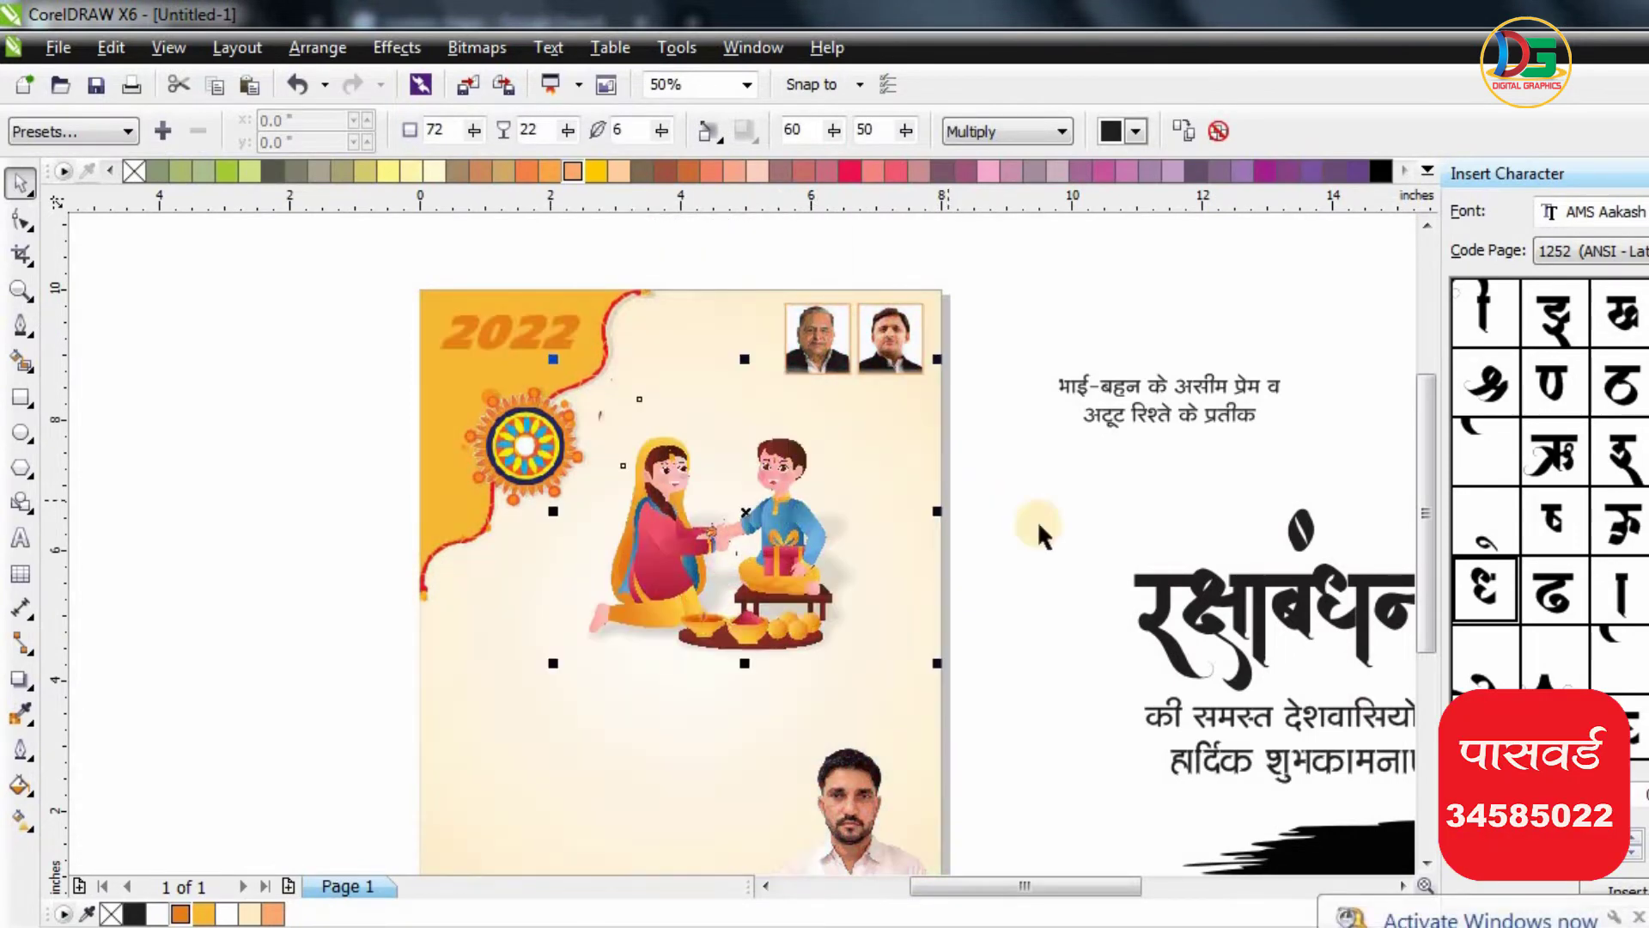
pyautogui.click(792, 409)
pyautogui.scroll(-2, 820, 364)
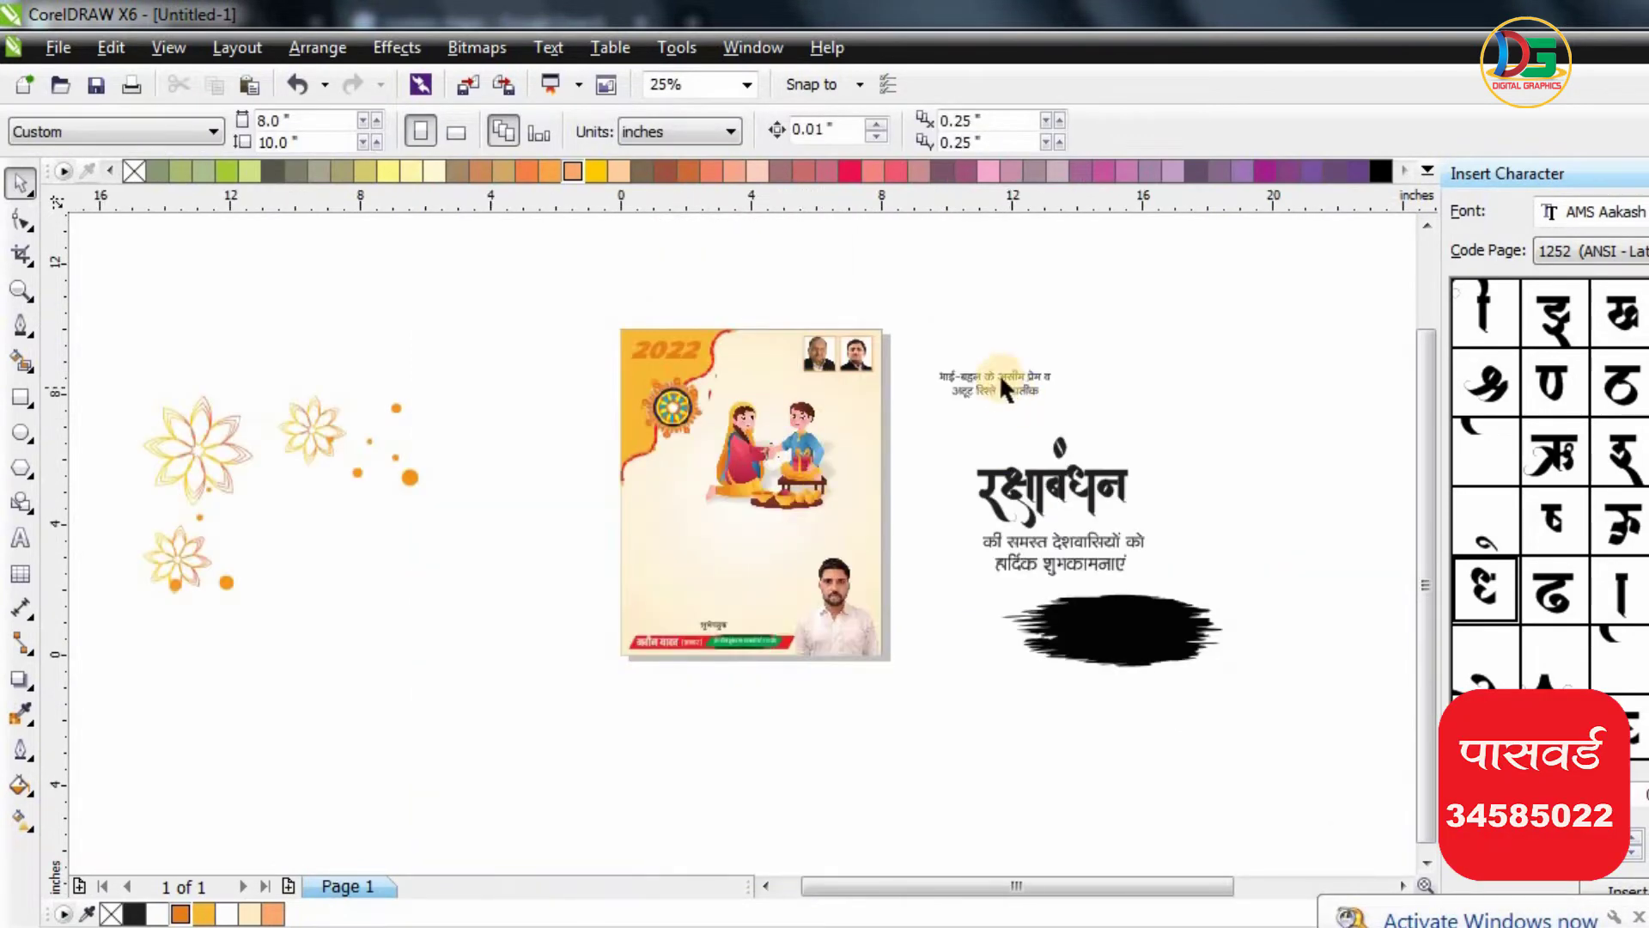
# - Place the black brush stroke over the illustration, scaled to about 9.03 by 3.13 inches and rotated about 8.3 degrees
pyautogui.moveTo(1138, 633); pyautogui.dragTo(850, 478)
pyautogui.scroll(1, 851, 472)
pyautogui.moveTo(1016, 404)
pyautogui.mouseDown()
pyautogui.moveTo(1097, 358)
pyautogui.moveTo(1104, 305)
pyautogui.mouseUp()
pyautogui.click(947, 464)
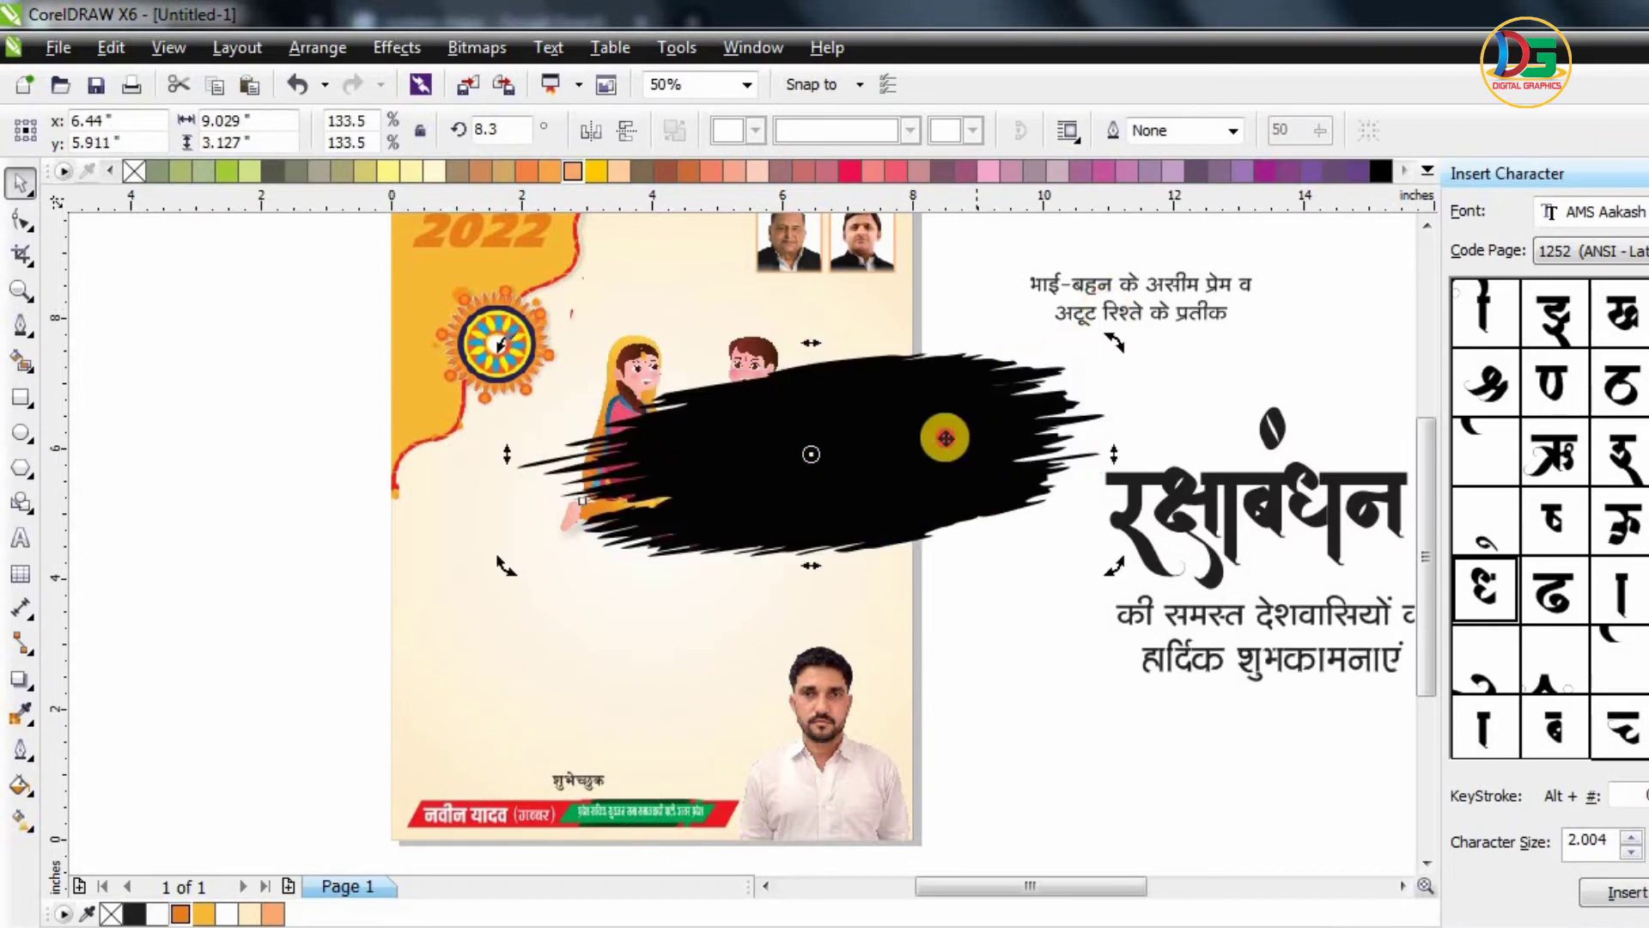
pyautogui.moveTo(945, 438); pyautogui.dragTo(914, 432)
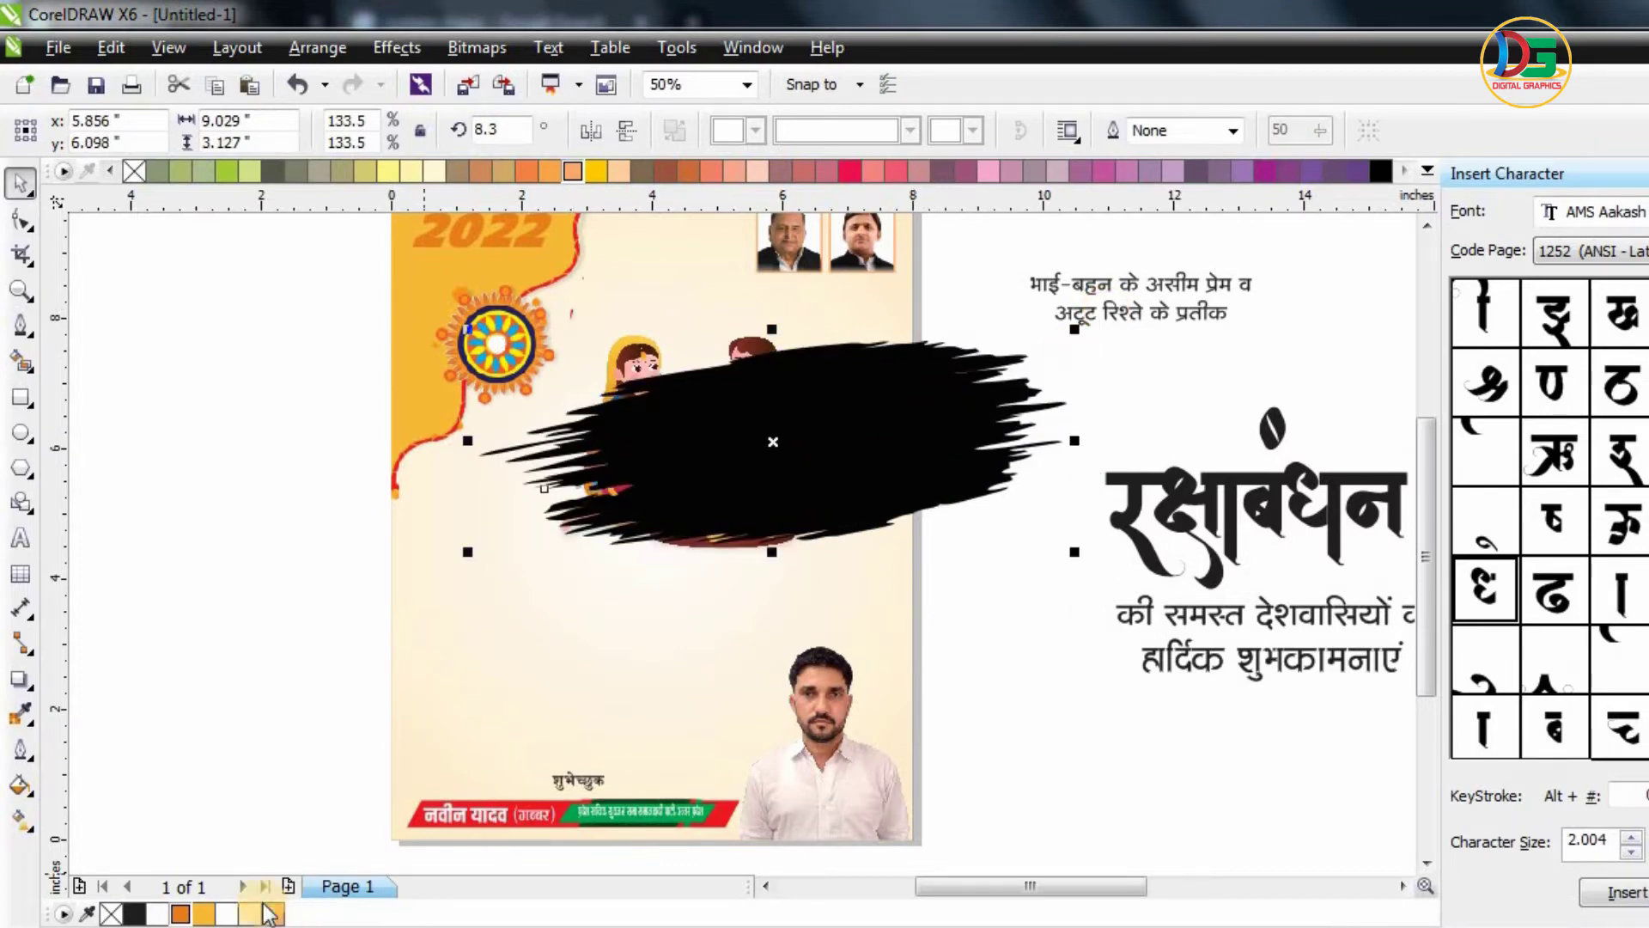
# - Fill the brush stroke with orange and place a crimson duplicate of it offset to the right
pyautogui.click(187, 913)
pyautogui.moveTo(854, 415)
pyautogui.mouseDown()
pyautogui.moveTo(979, 418)
pyautogui.moveTo(948, 414)
pyautogui.mouseUp()
pyautogui.click(852, 174)
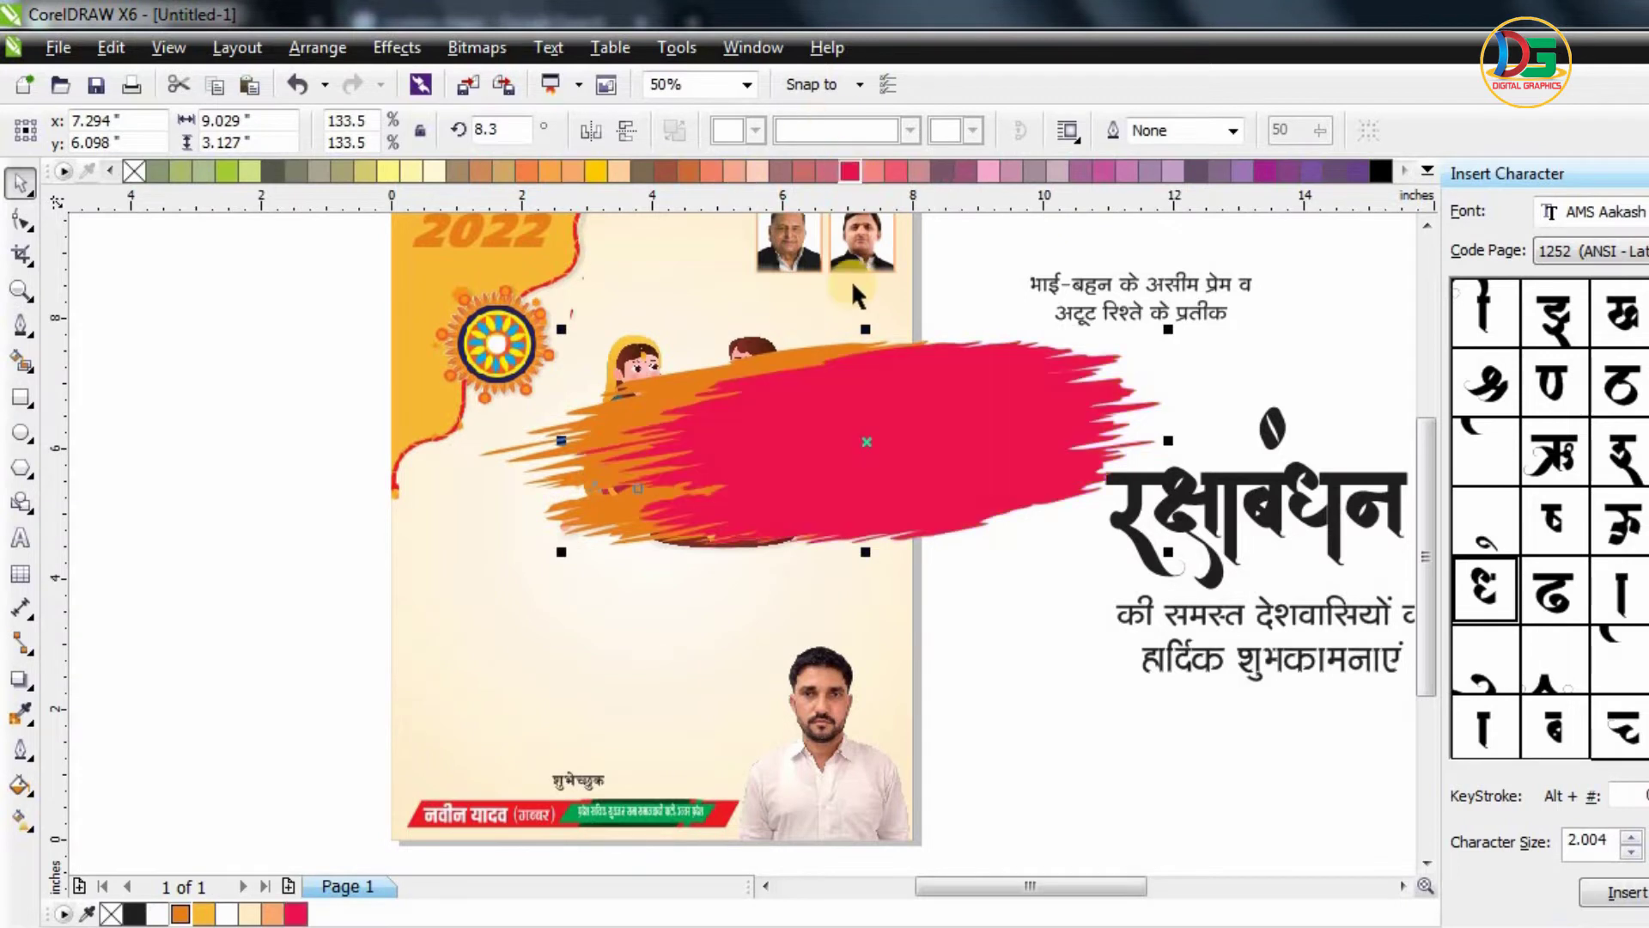
# - Apply a linear gradient to the crimson brush stroke, running from red at its upper right to crimson at its lower left
pyautogui.press('g')
pyautogui.click(1065, 380)
pyautogui.moveTo(656, 495); pyautogui.dragTo(653, 495)
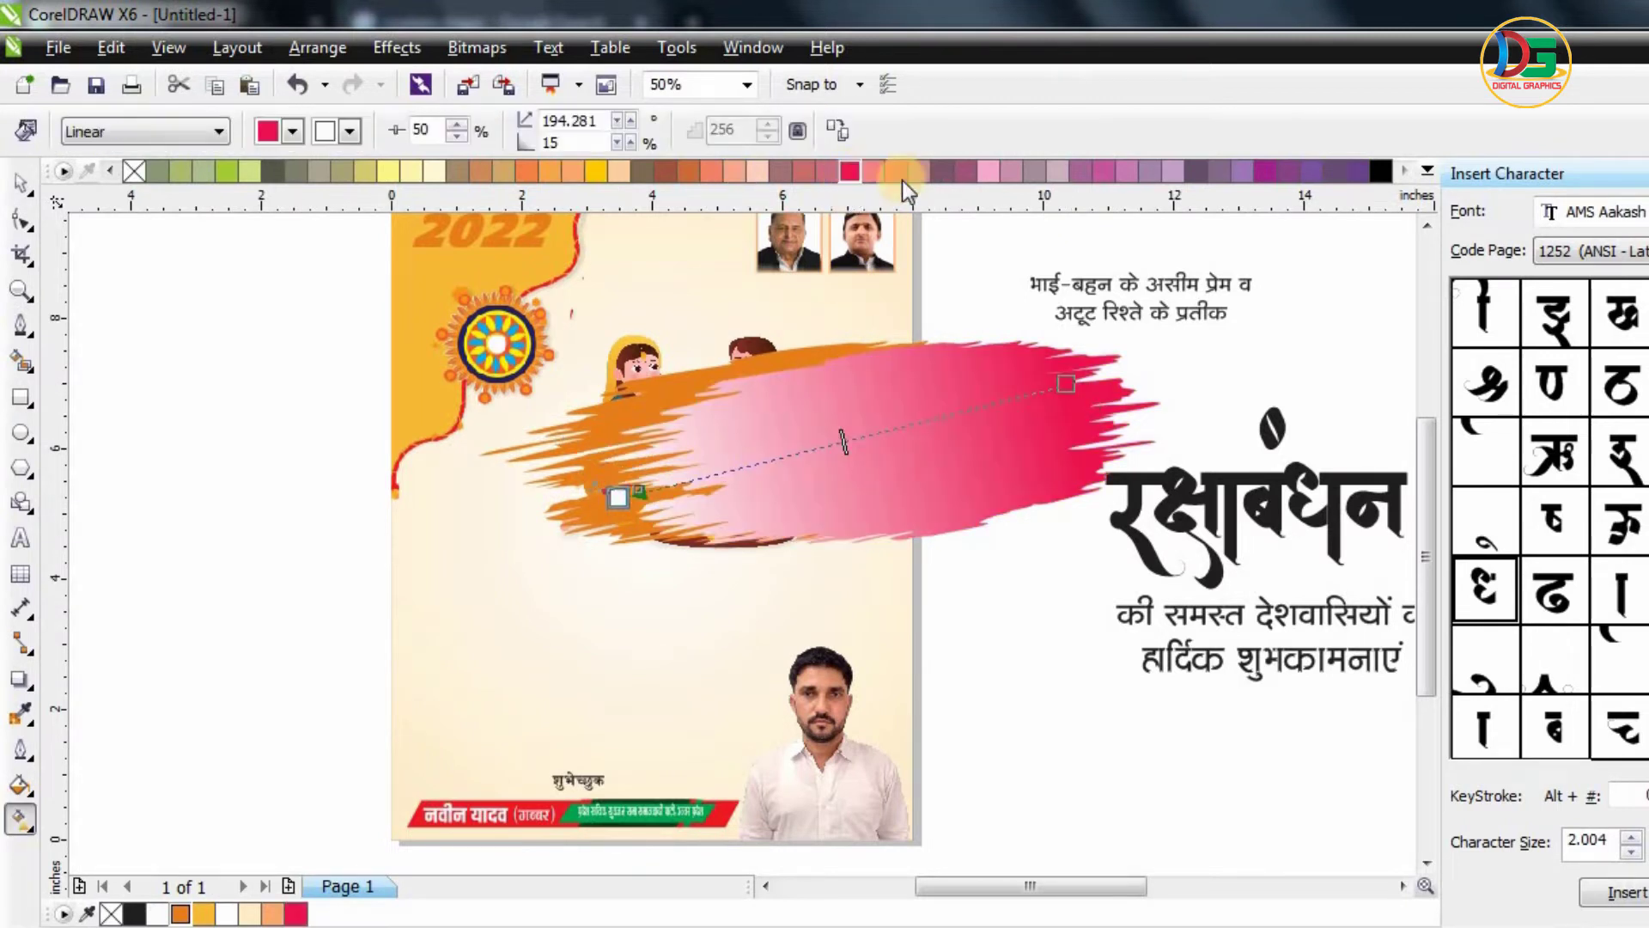
pyautogui.moveTo(701, 423); pyautogui.dragTo(617, 498)
pyautogui.click(1064, 382)
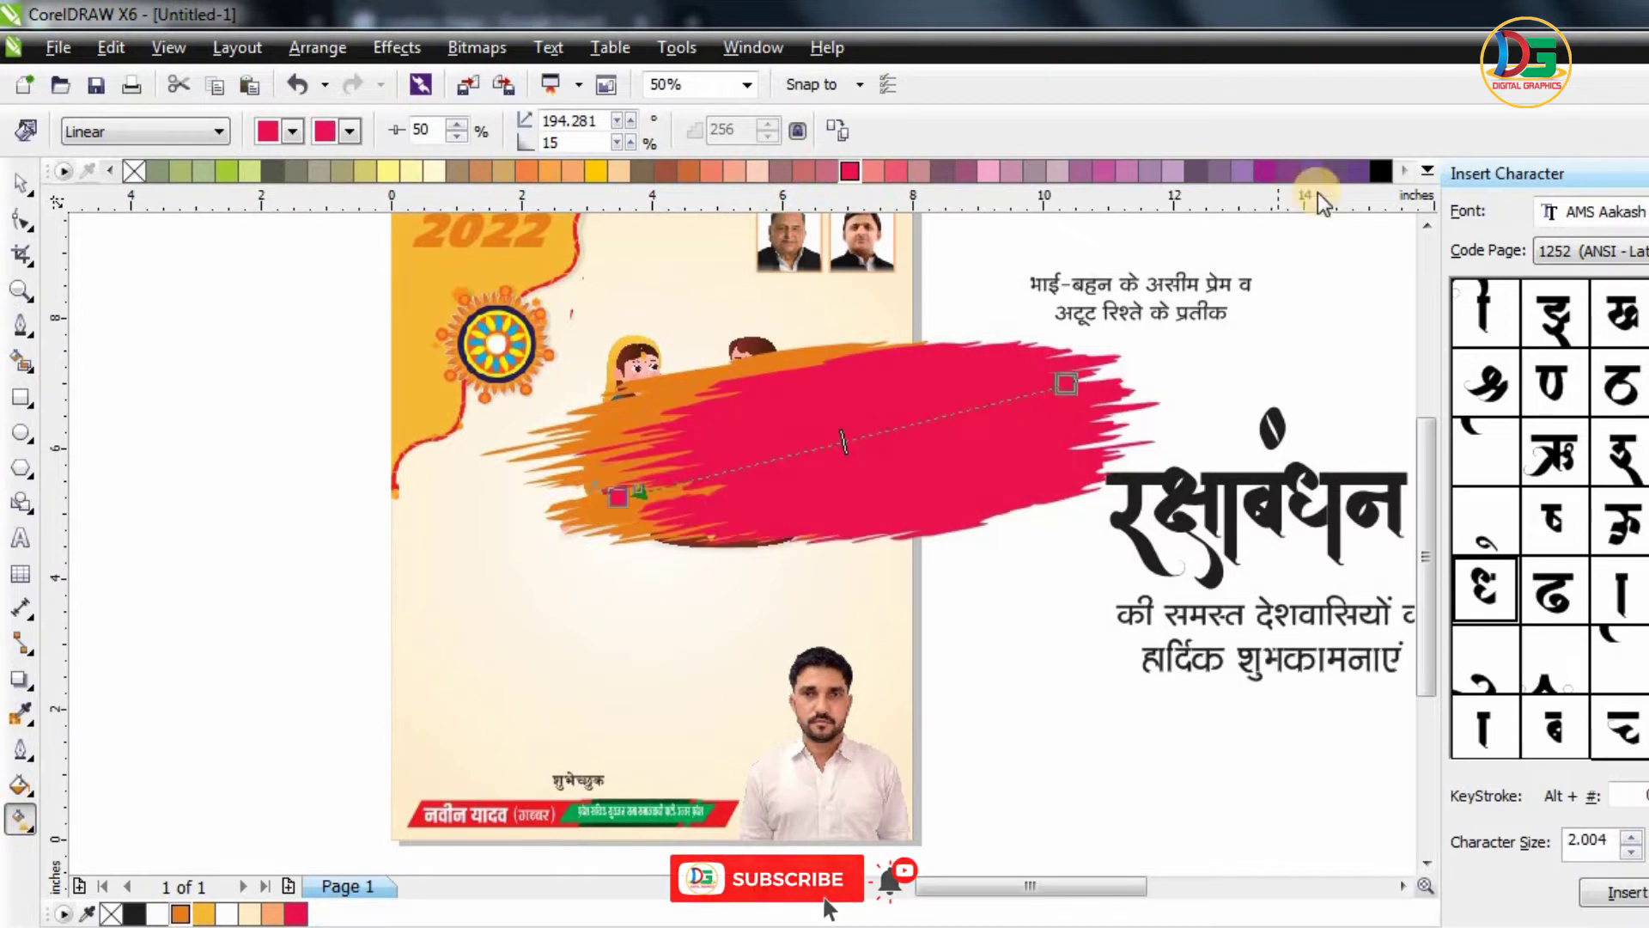
pyautogui.click(1428, 171)
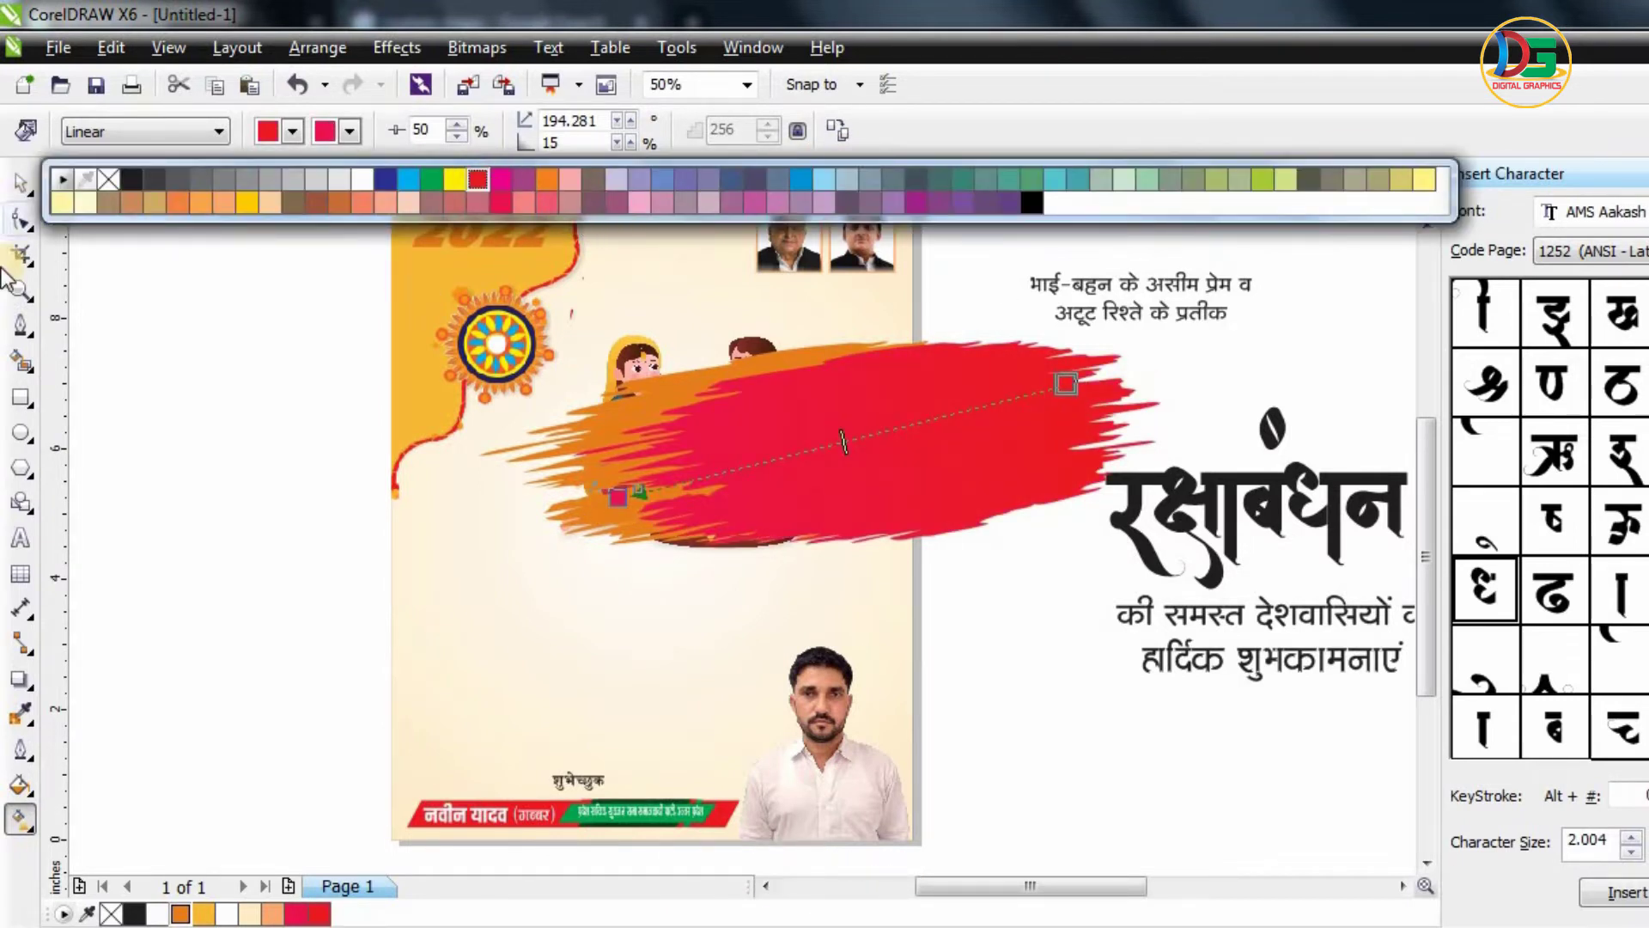
pyautogui.click(20, 183)
pyautogui.scroll(-1, 626, 549)
pyautogui.click(868, 651)
# - Nudge the red brush stroke slightly left and down over the orange one, and select both strokes
pyautogui.scroll(2, 736, 534)
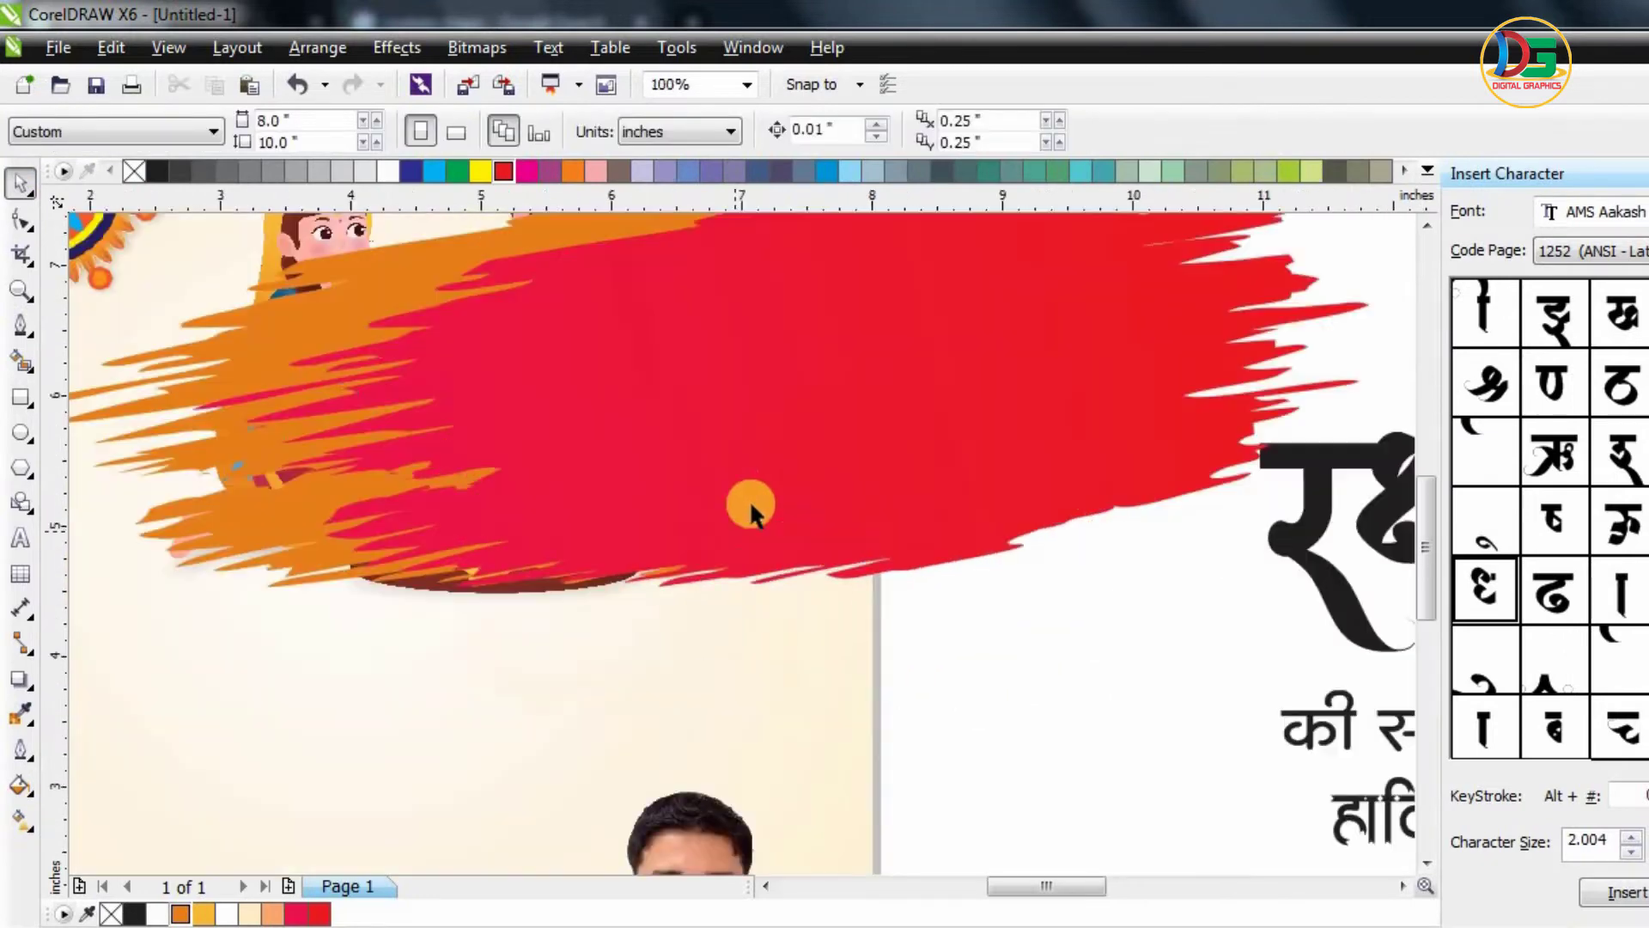
pyautogui.moveTo(749, 502); pyautogui.dragTo(725, 510)
pyautogui.keyDown('shift'); pyautogui.click(414, 254); pyautogui.keyUp('shift')
pyautogui.scroll(-2, 676, 498)
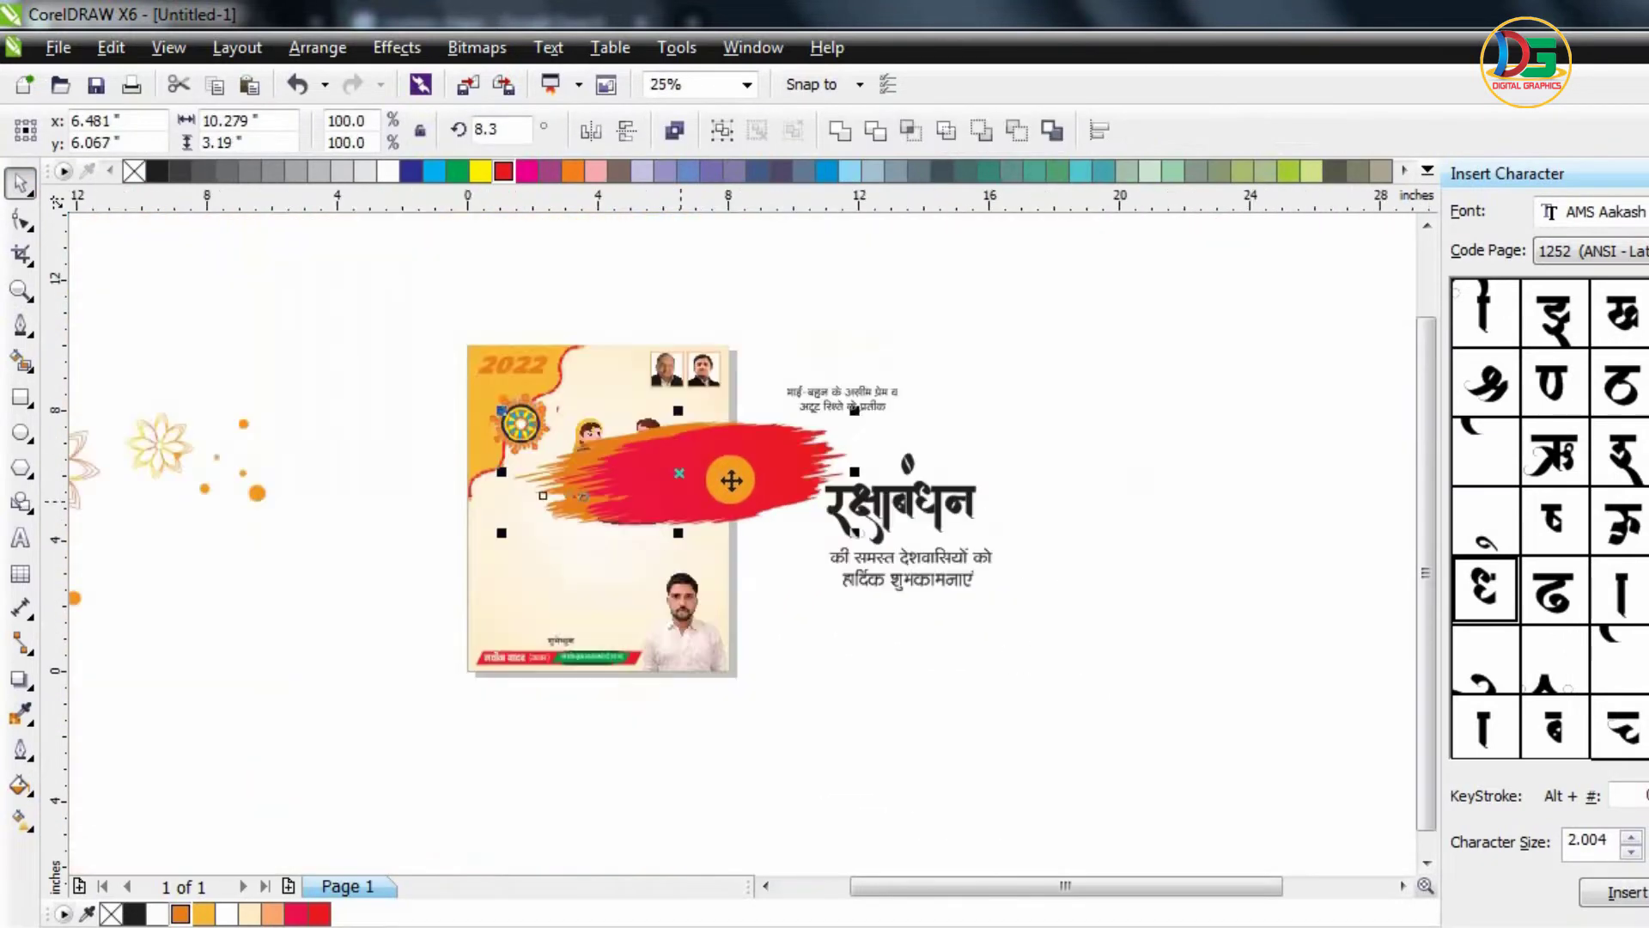
# - Try shifting the orange brush stroke slightly up and to the left of the red one
pyautogui.click(565, 442)
pyautogui.scroll(1, 564, 440)
pyautogui.click(564, 443)
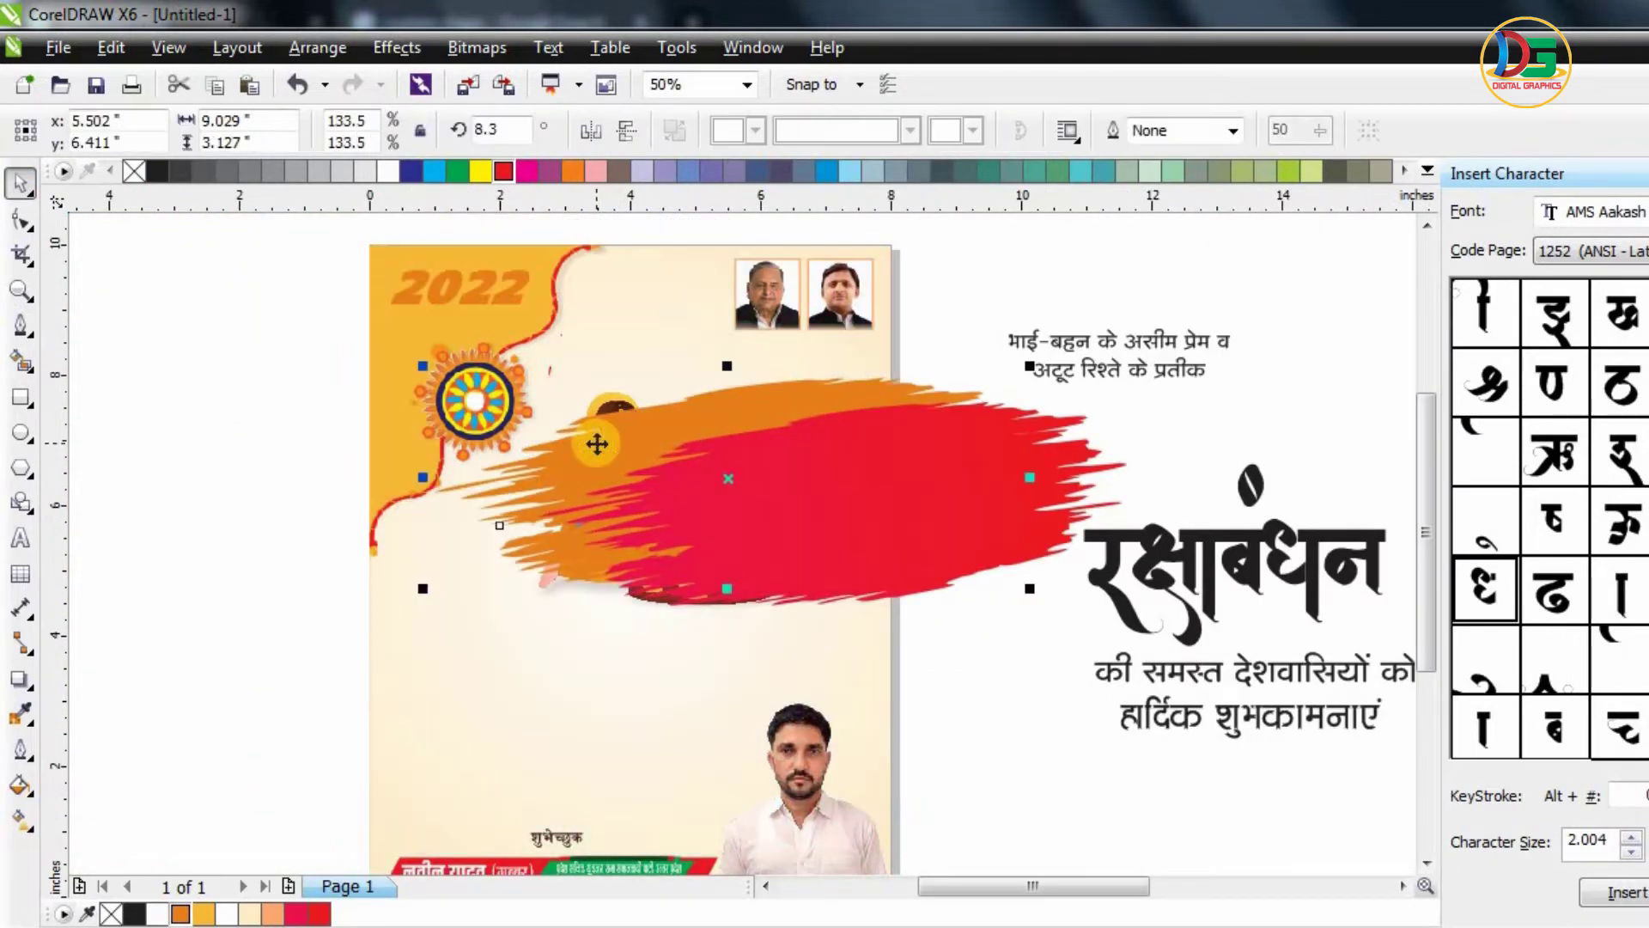
# - Add a drop shadow towards the lower left of the orange brush stroke and set its opacity to 26
pyautogui.click(18, 675)
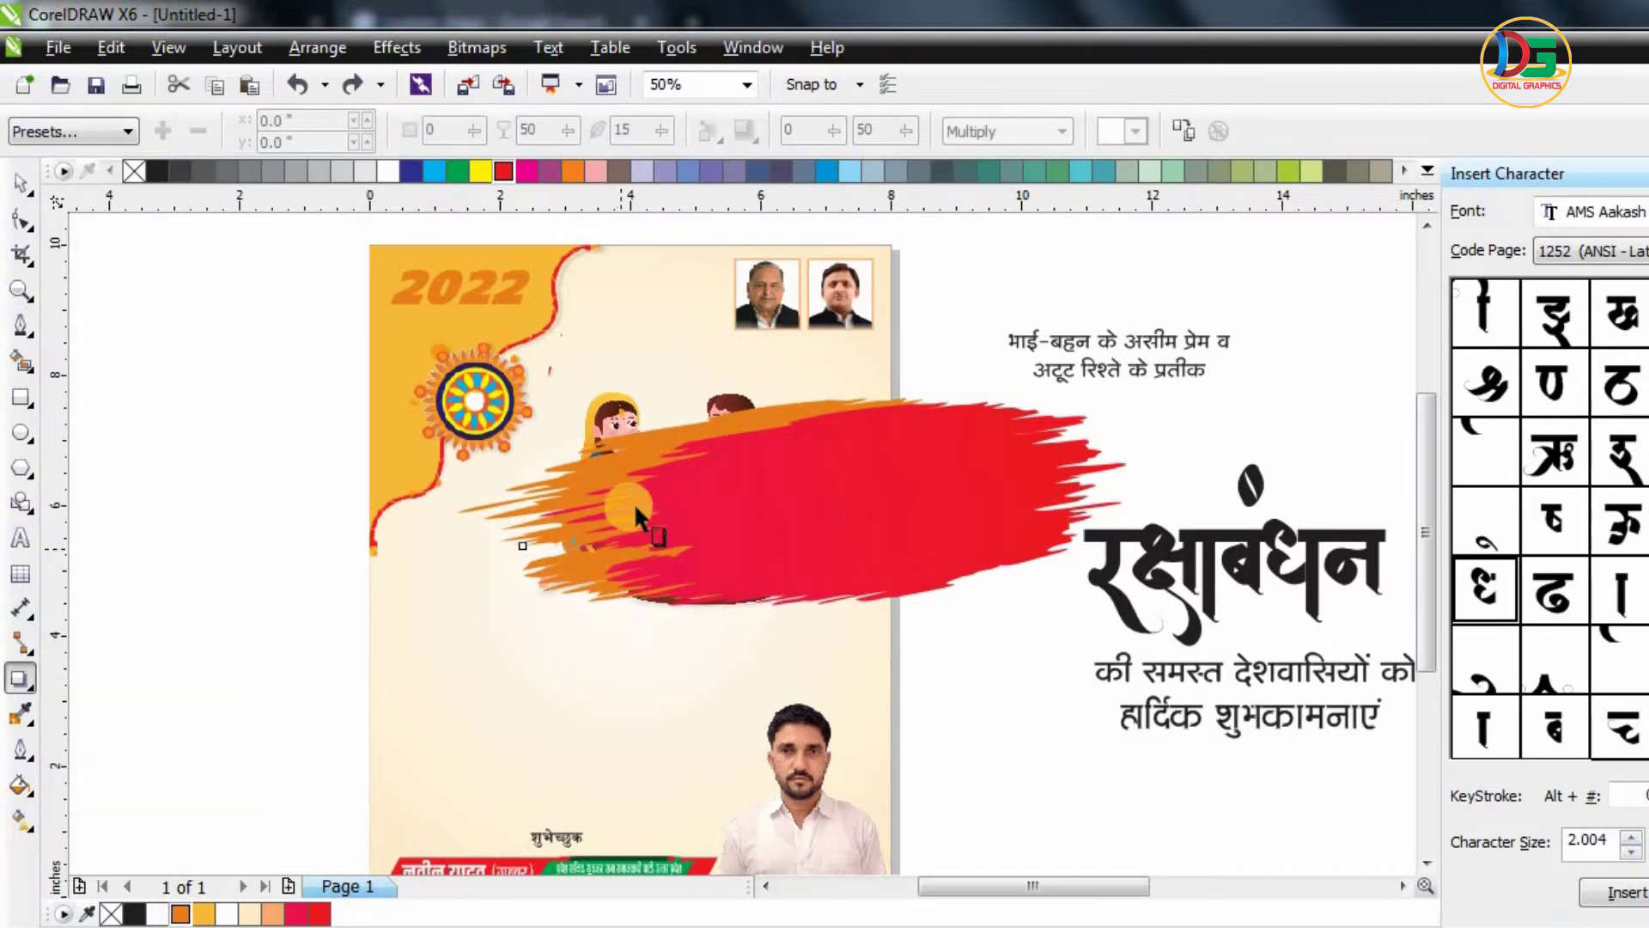
pyautogui.moveTo(635, 511)
pyautogui.mouseDown()
pyautogui.moveTo(519, 739)
pyautogui.moveTo(599, 640)
pyautogui.moveTo(644, 617)
pyautogui.mouseUp()
pyautogui.moveTo(564, 128); pyautogui.dragTo(537, 130)
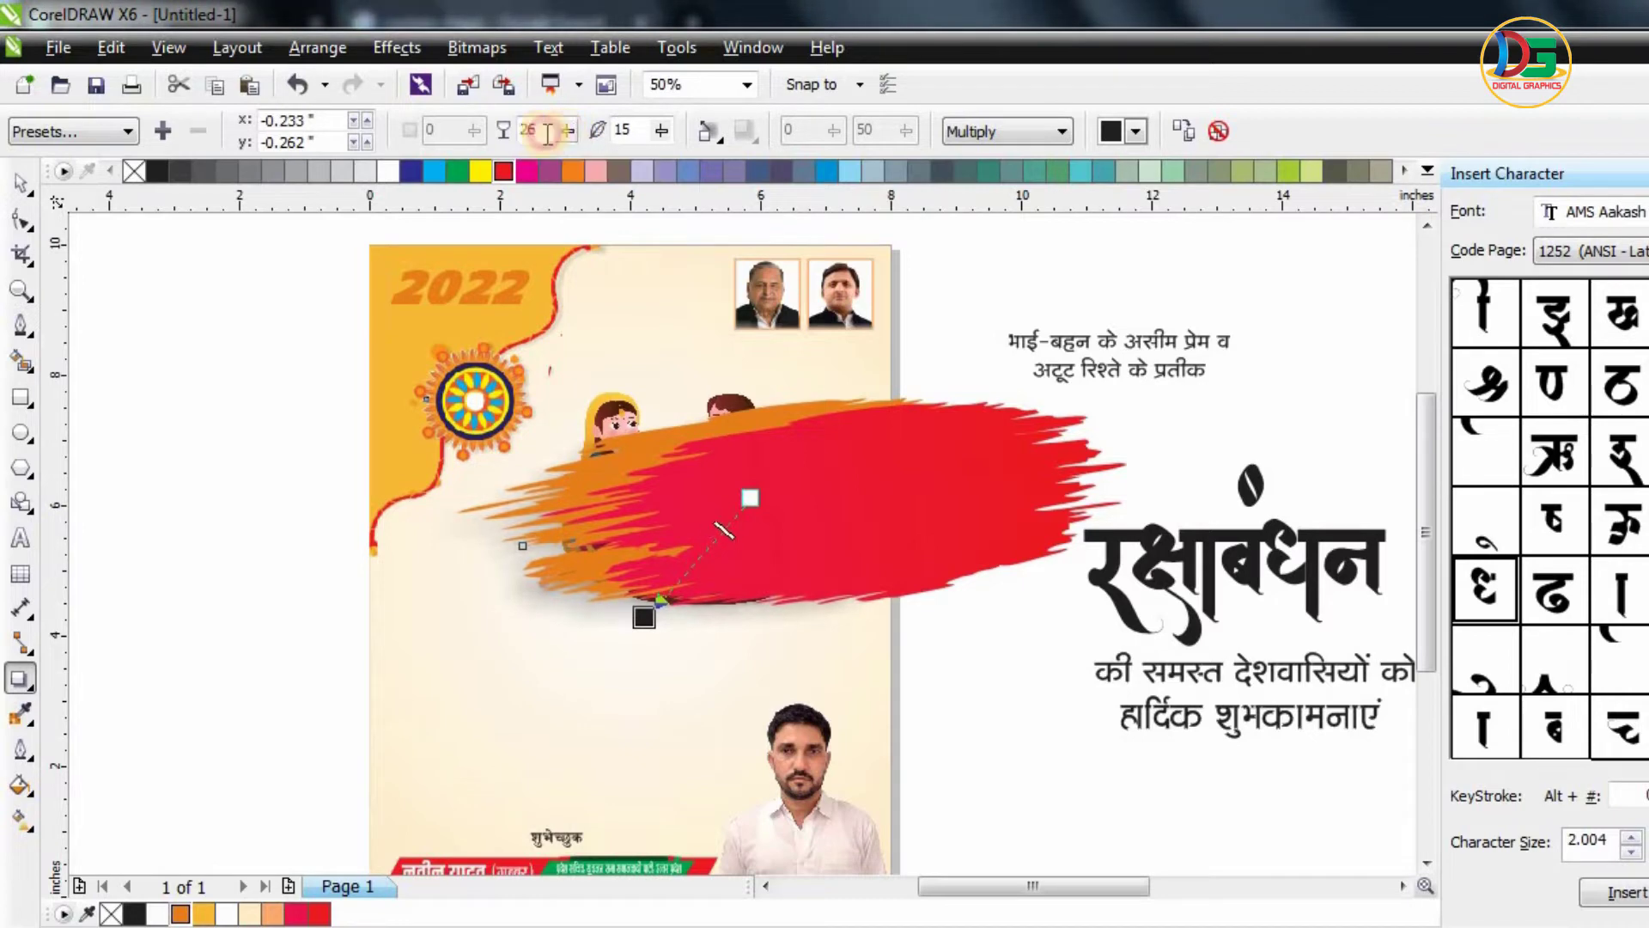
pyautogui.click(20, 182)
pyautogui.click(1005, 697)
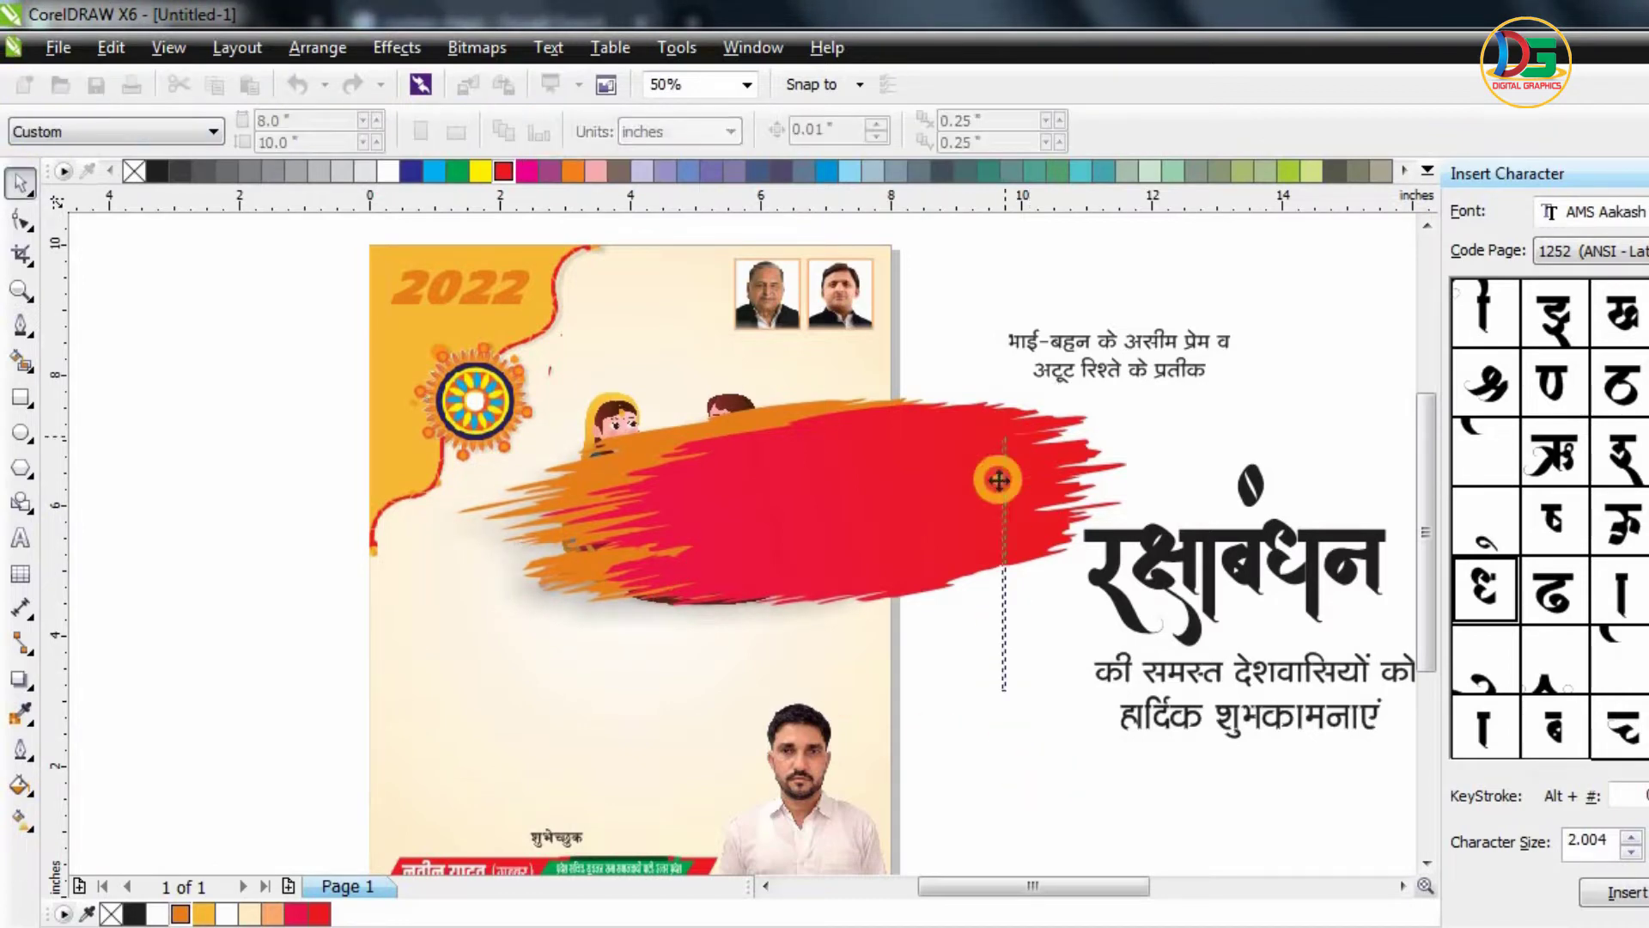
# - Place the orange and red brush strokes inside the poster's background rectangle with PowerClip
pyautogui.click(1027, 579)
pyautogui.rightClick(971, 611)
pyautogui.click(654, 661)
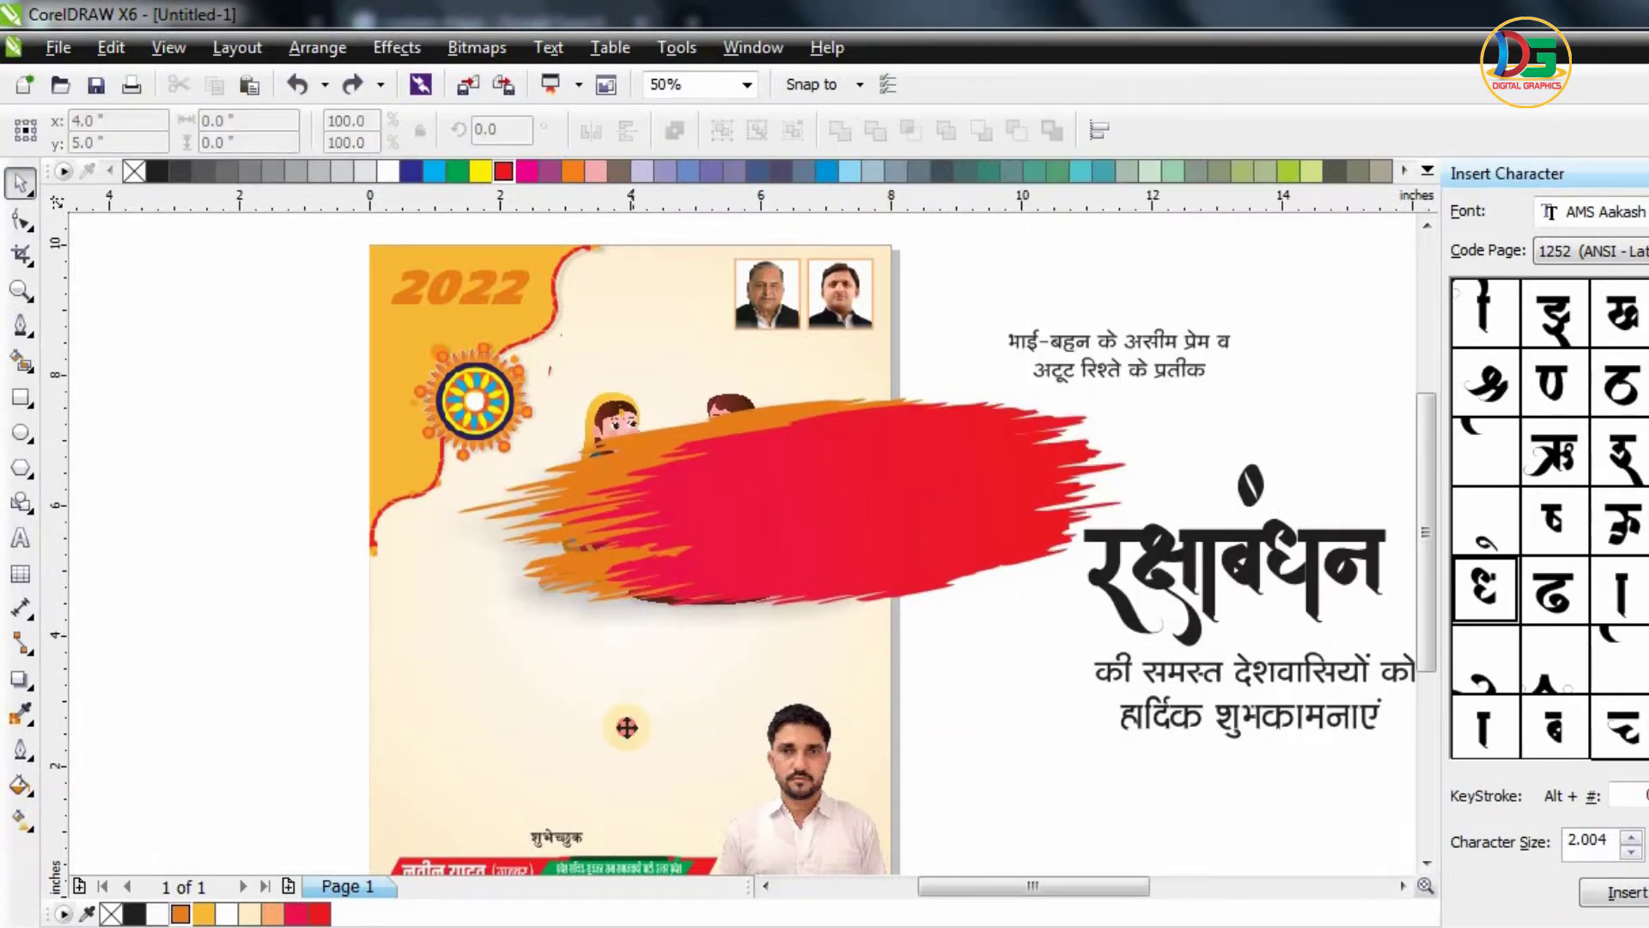
pyautogui.click(970, 552)
pyautogui.scroll(-1, 664, 499)
pyautogui.scroll(1, 667, 496)
pyautogui.scroll(2, 668, 505)
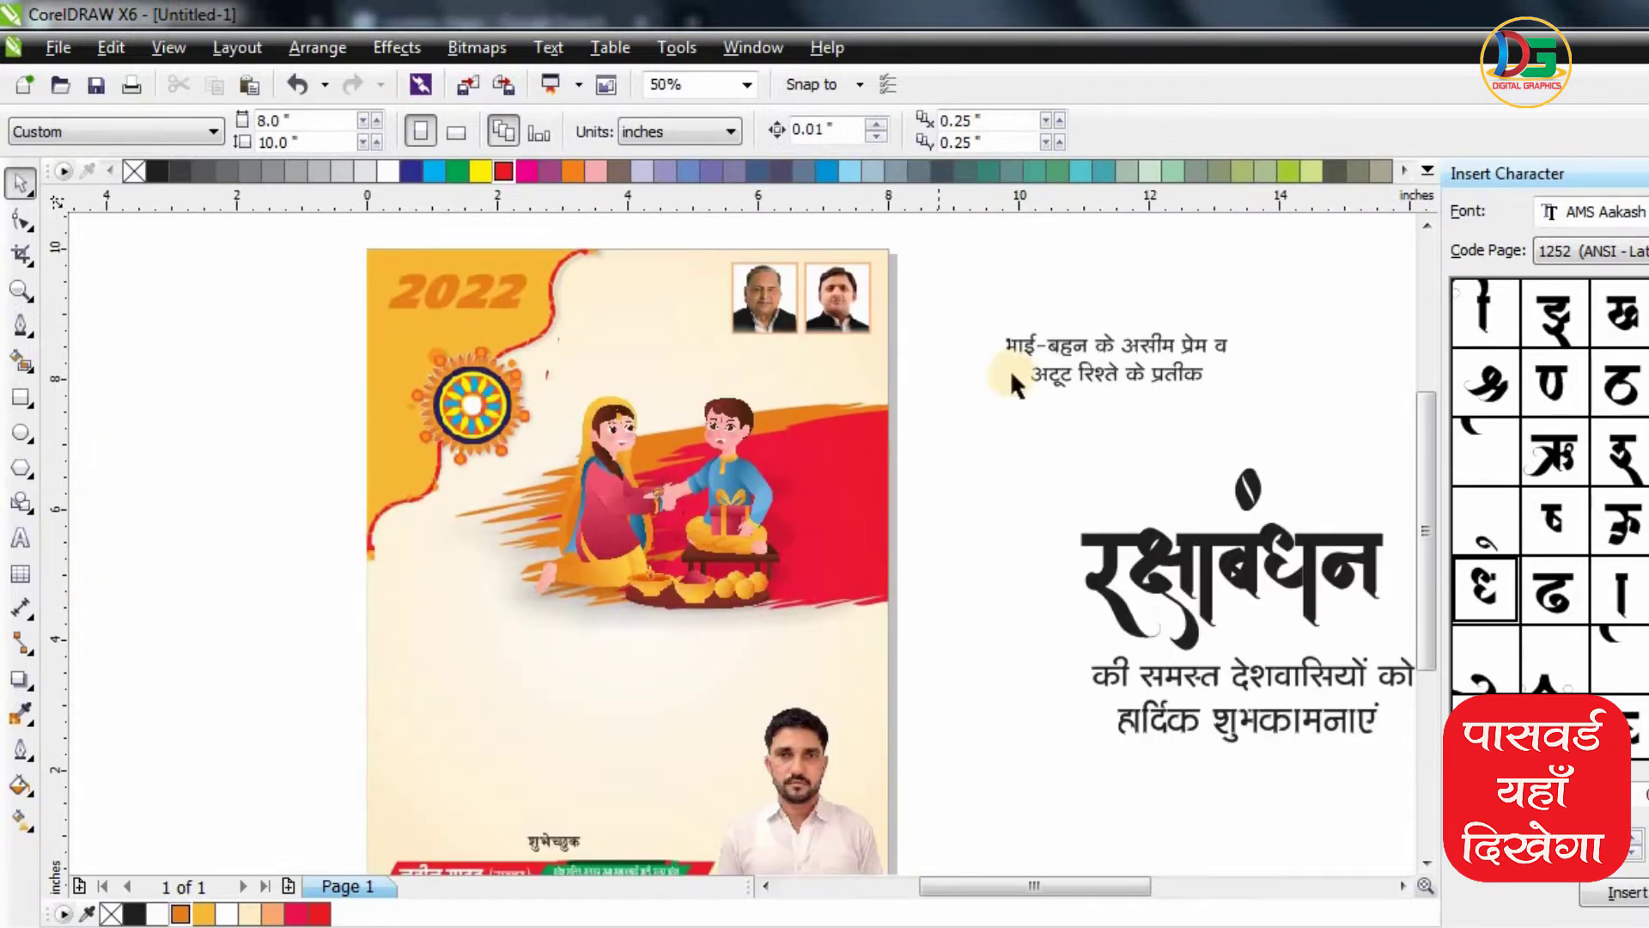
# - Shift the sibling illustration slightly so that it sits over the clipped brush strokes
pyautogui.moveTo(1012, 379); pyautogui.dragTo(543, 692)
pyautogui.moveTo(714, 502); pyautogui.dragTo(739, 488)
pyautogui.moveTo(729, 499); pyautogui.dragTo(726, 494)
pyautogui.scroll(1, 717, 503)
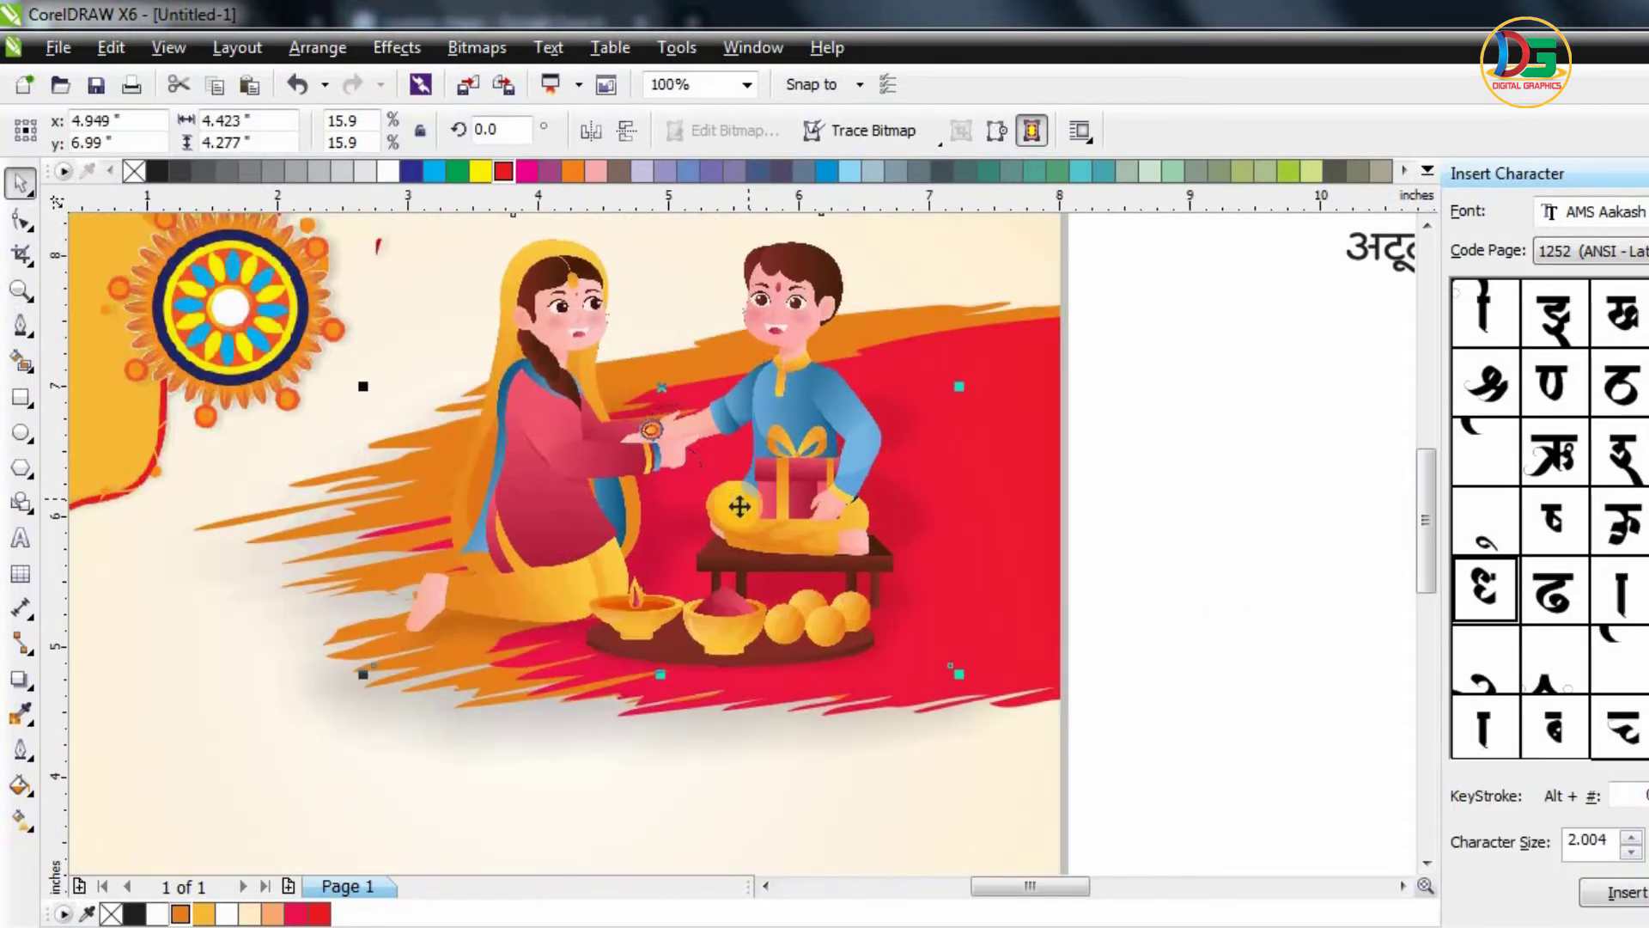
# - Open the background rectangle's PowerClip contents for editing and select the orange brush stroke
pyautogui.scroll(-2, 742, 512)
pyautogui.click(1027, 354)
pyautogui.click(560, 342)
pyautogui.scroll(-1, 598, 370)
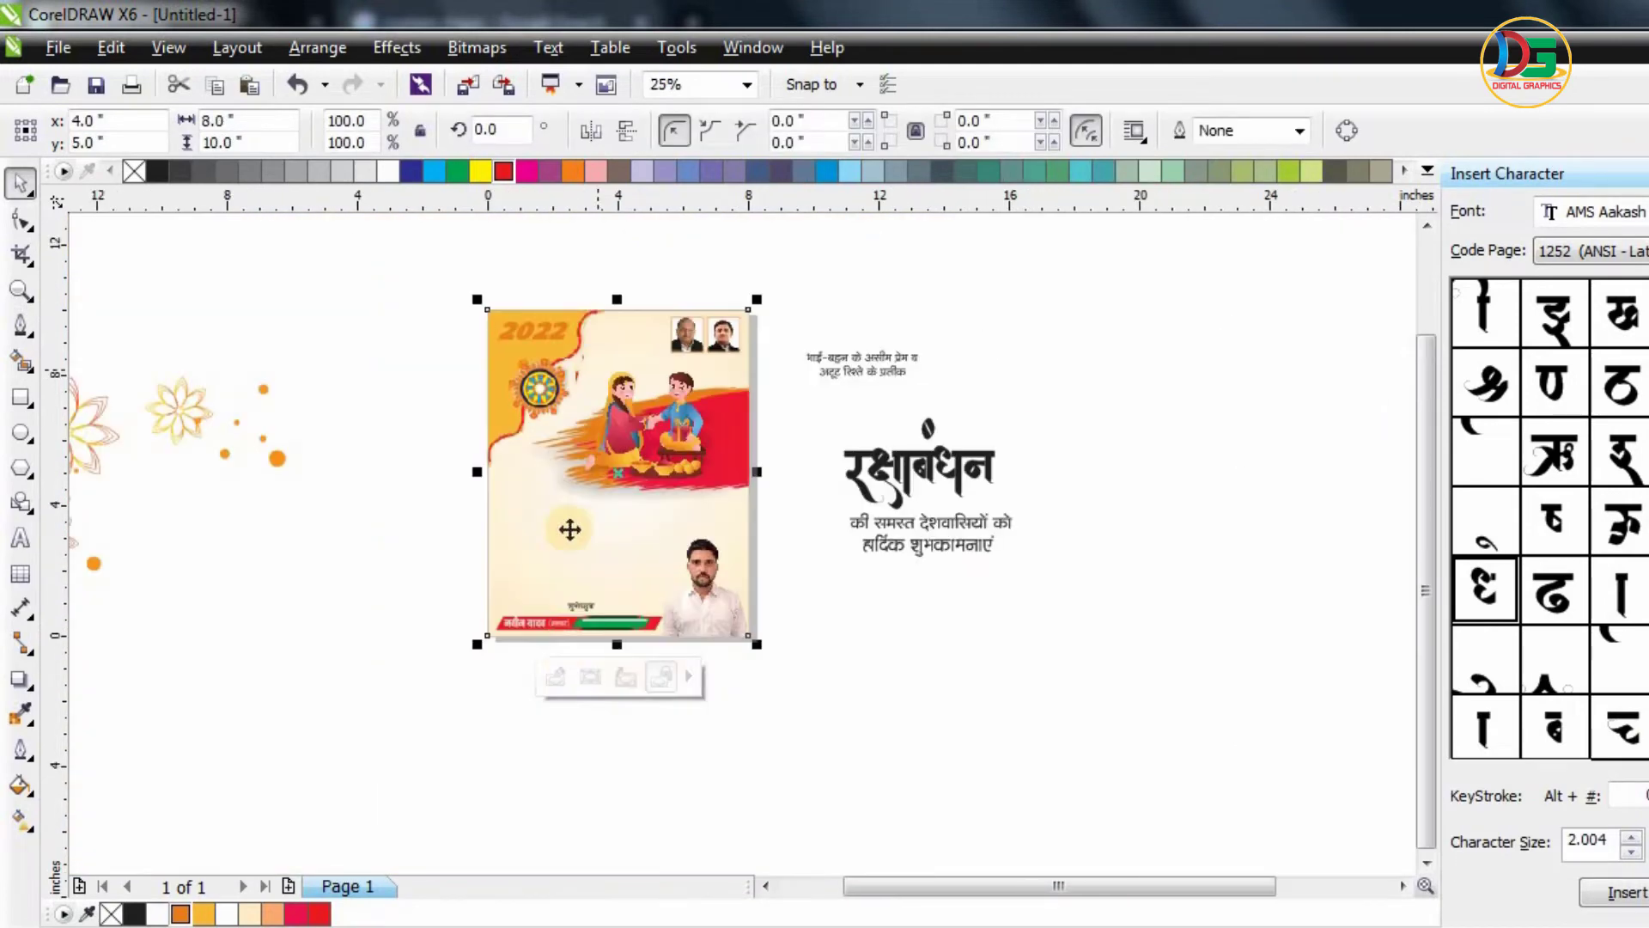
pyautogui.click(563, 675)
pyautogui.scroll(2, 659, 447)
pyautogui.click(335, 563)
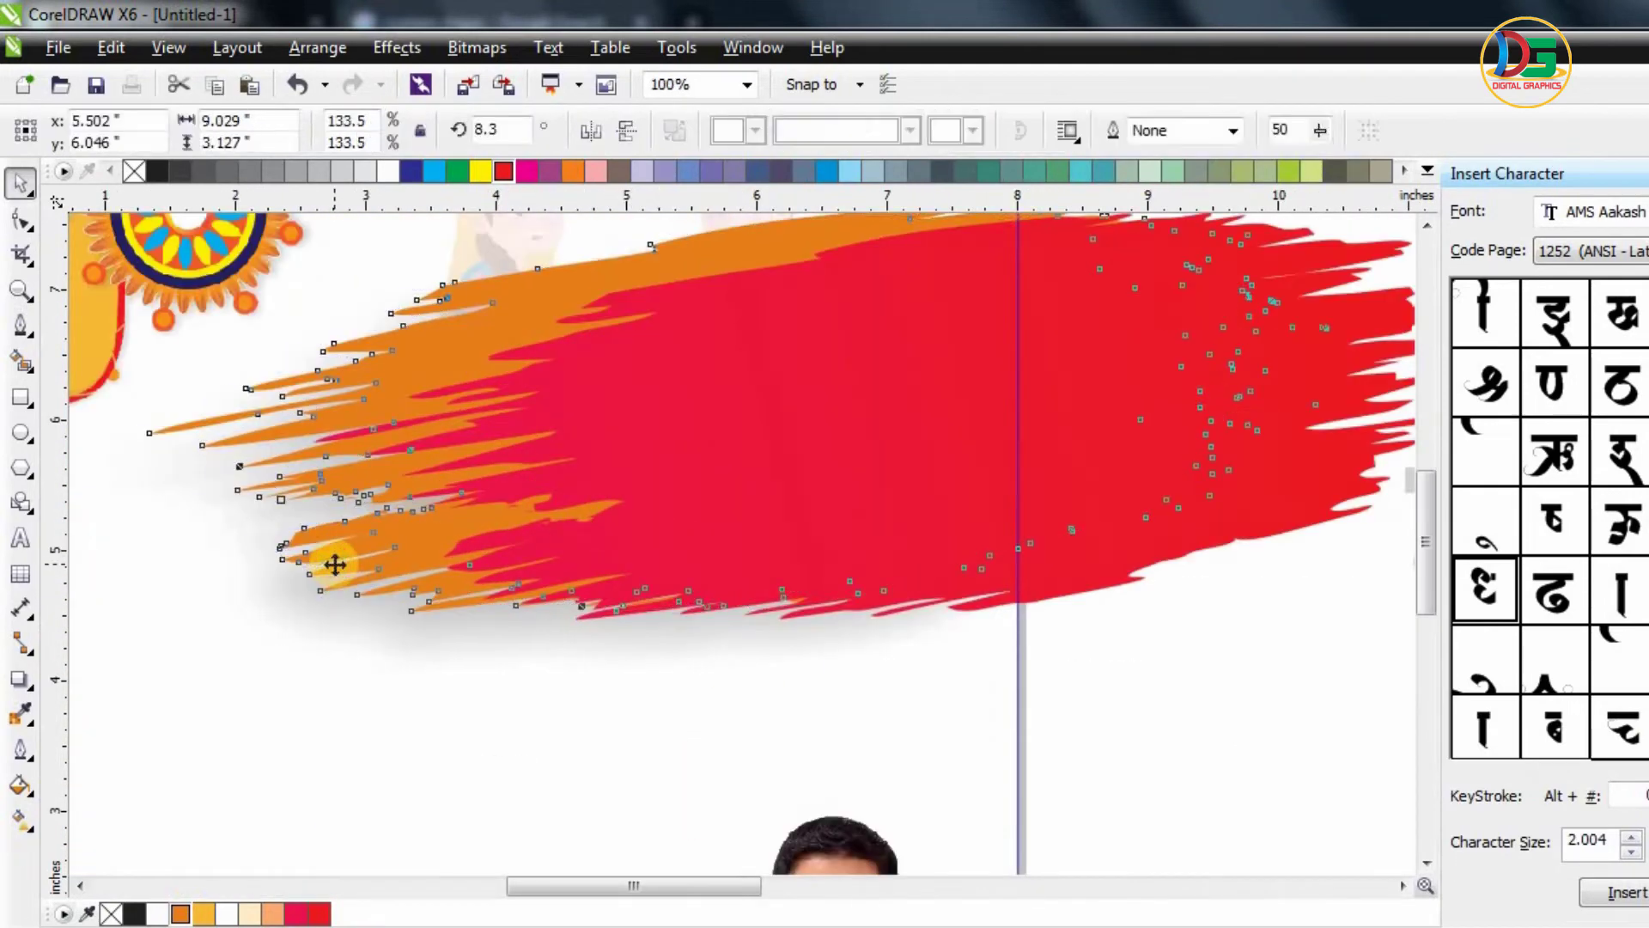
# - Set the orange stroke's drop shadow to opacity 18 and feathering 4, and finish editing the PowerClip
pyautogui.press('Delete')
pyautogui.hotkey('ctrl', 'z')
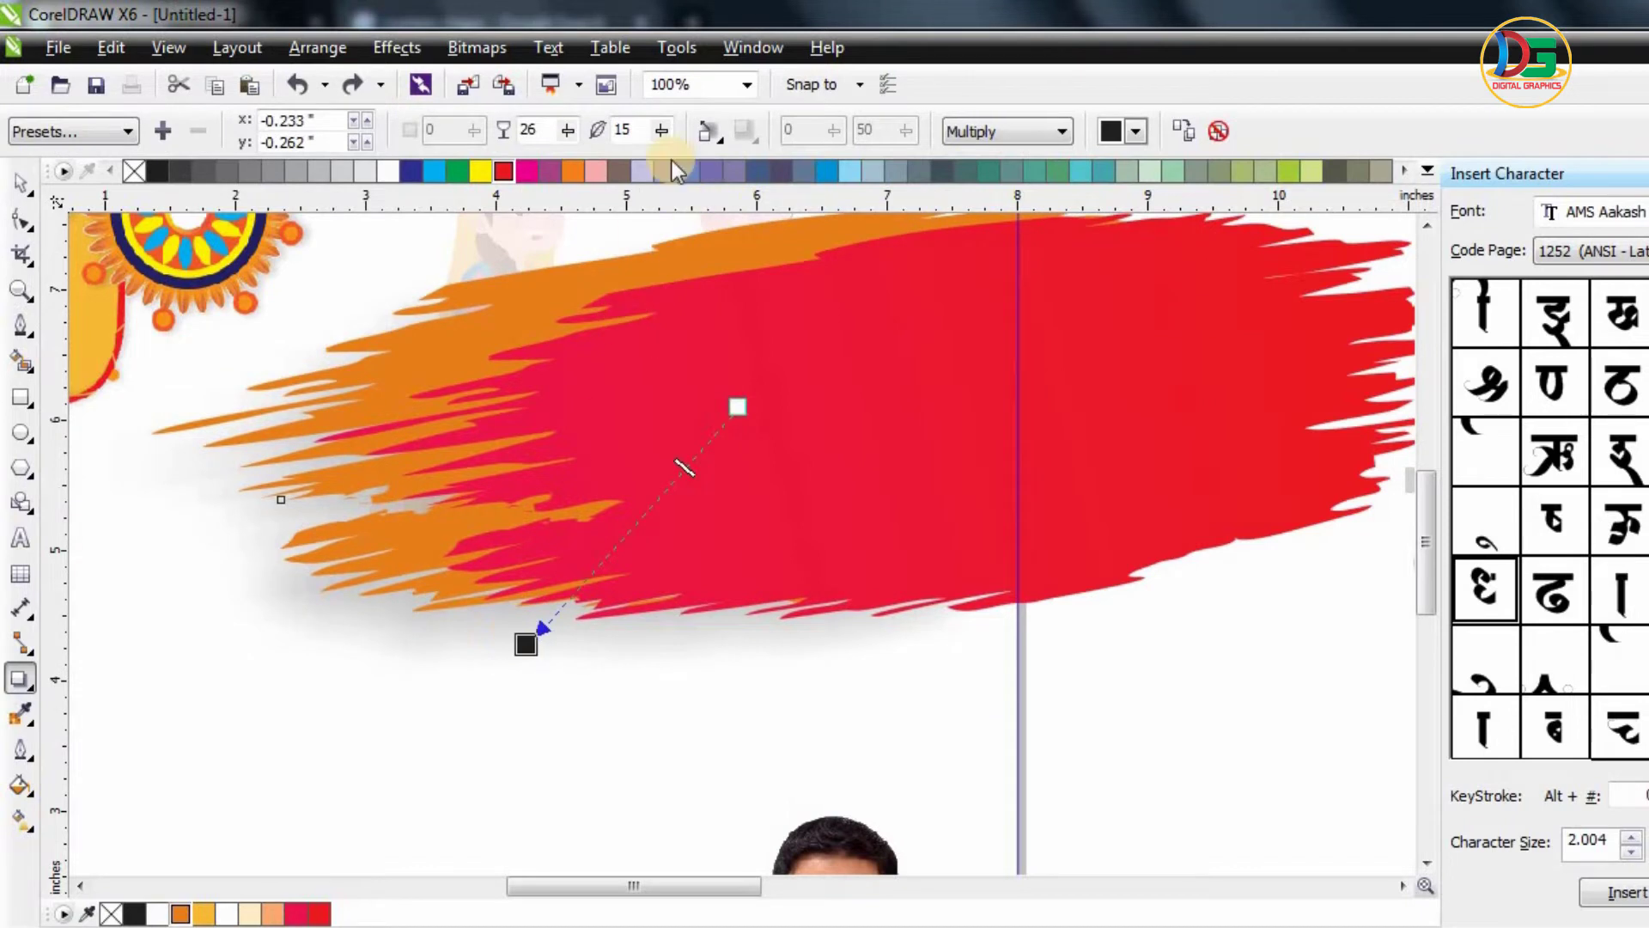
pyautogui.moveTo(656, 141); pyautogui.dragTo(554, 139)
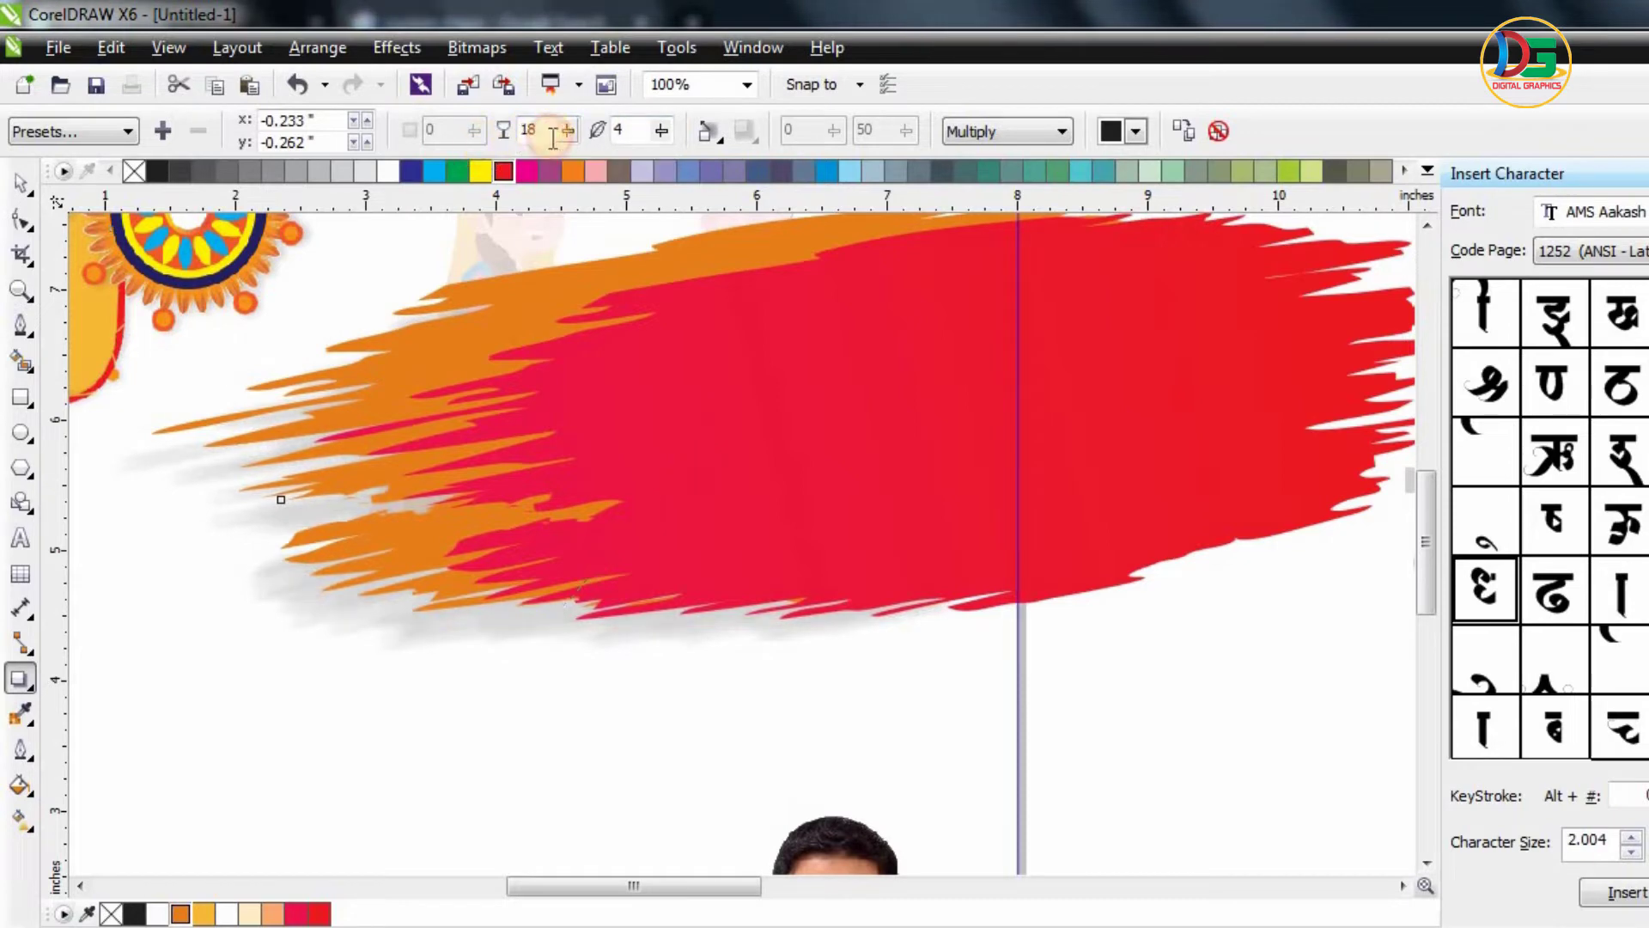
pyautogui.scroll(-2, 666, 407)
pyautogui.press('space')
pyautogui.keyDown('ctrl'); pyautogui.click(946, 547); pyautogui.keyUp('ctrl')
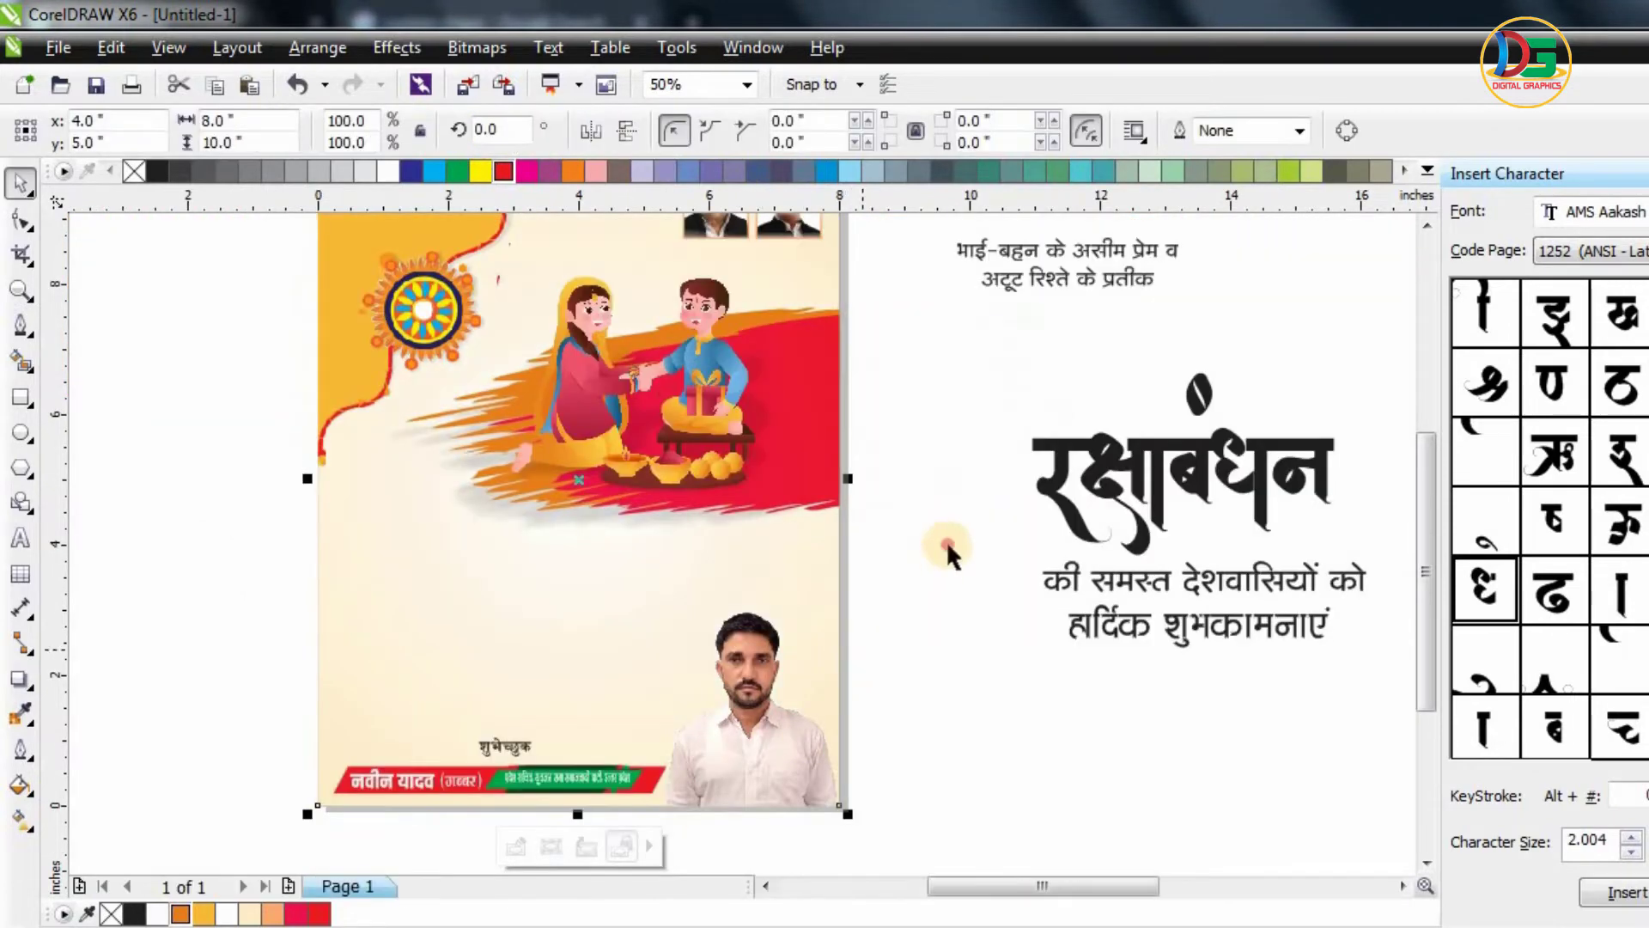
pyautogui.click(946, 546)
# - Move the sibling illustration slightly up and to the right over the brush strokes, and deselect it
pyautogui.scroll(-1, 711, 531)
pyautogui.scroll(1, 709, 438)
pyautogui.scroll(2, 700, 467)
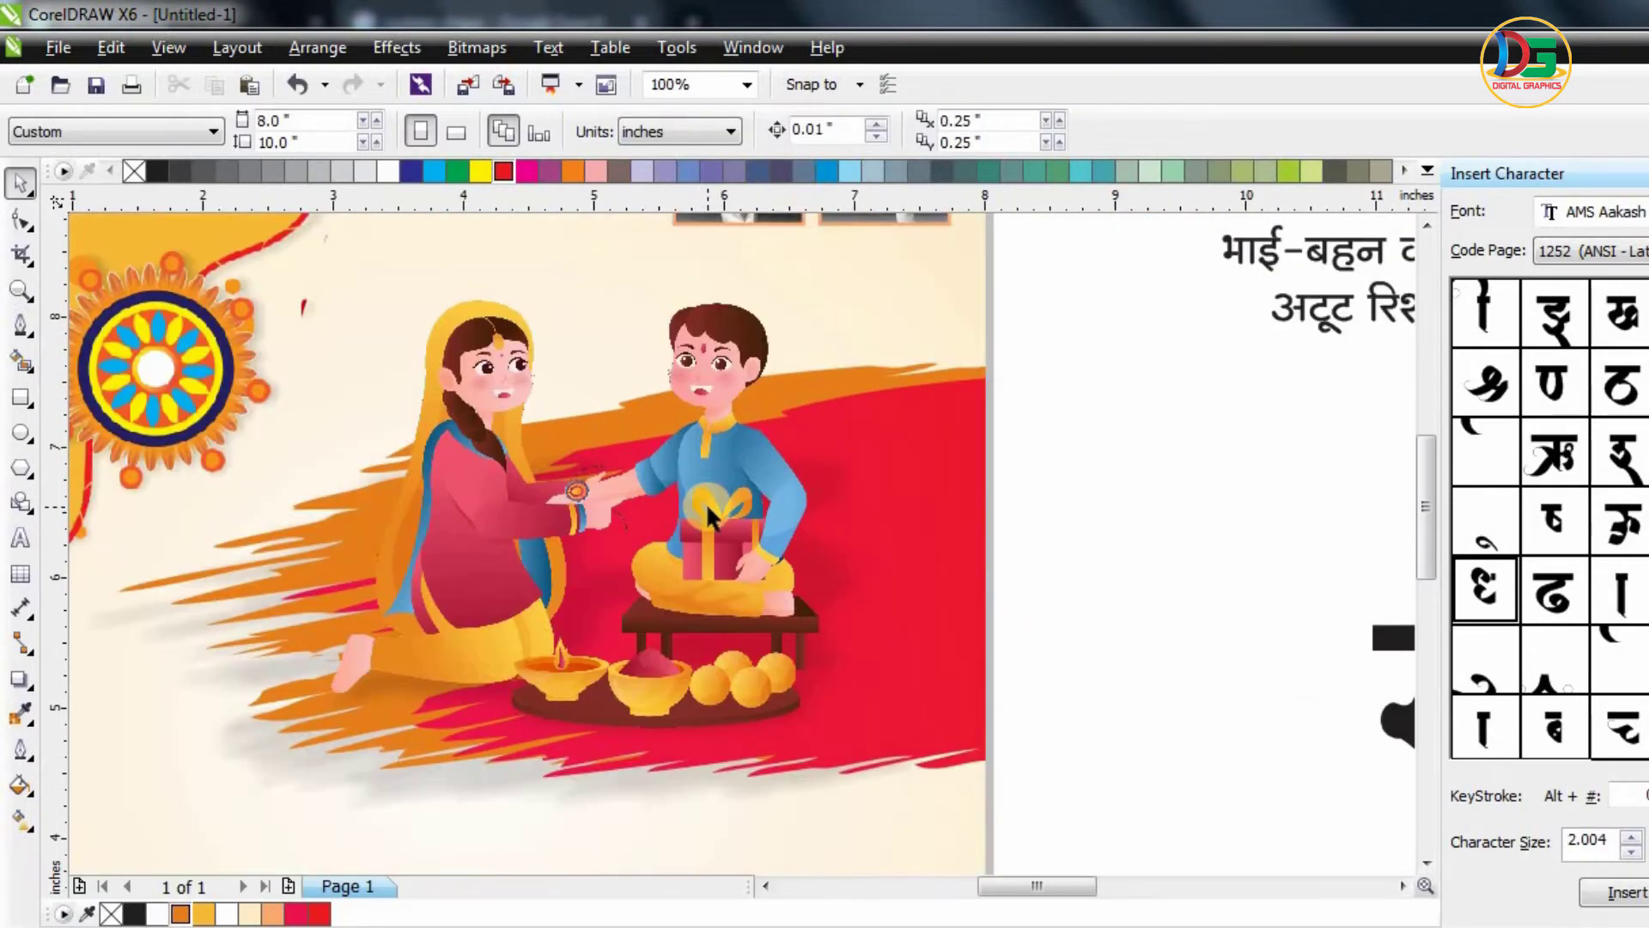
pyautogui.moveTo(706, 502); pyautogui.dragTo(728, 489)
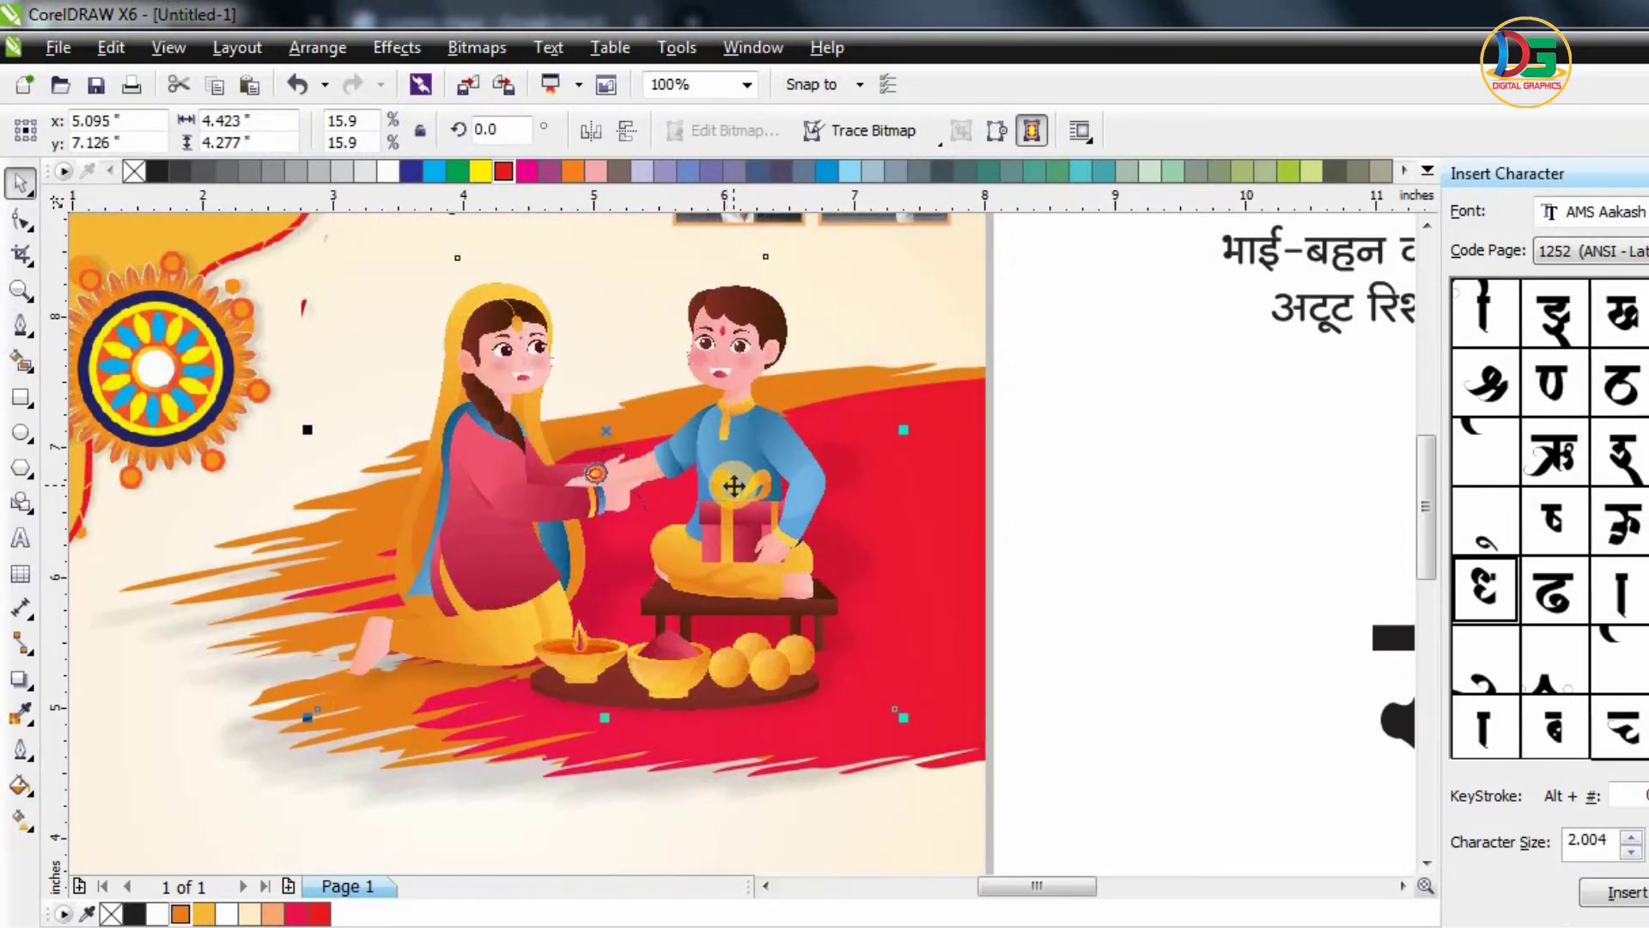
pyautogui.scroll(-2, 734, 486)
pyautogui.moveTo(736, 473); pyautogui.dragTo(732, 477)
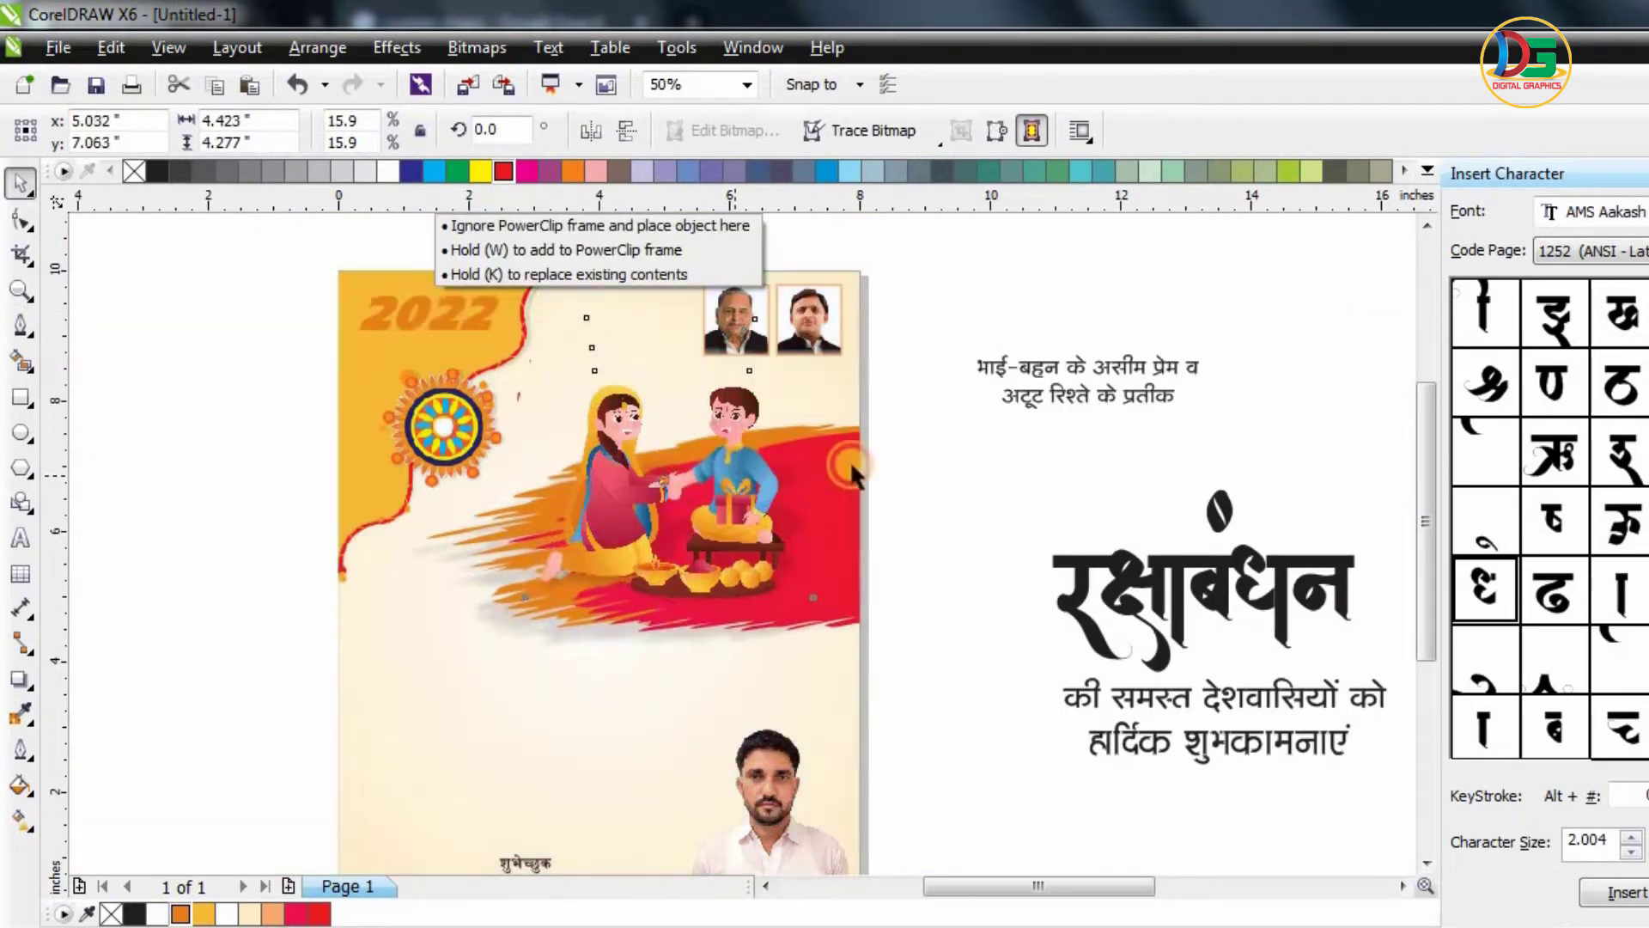
pyautogui.click(882, 468)
pyautogui.scroll(-1, 540, 412)
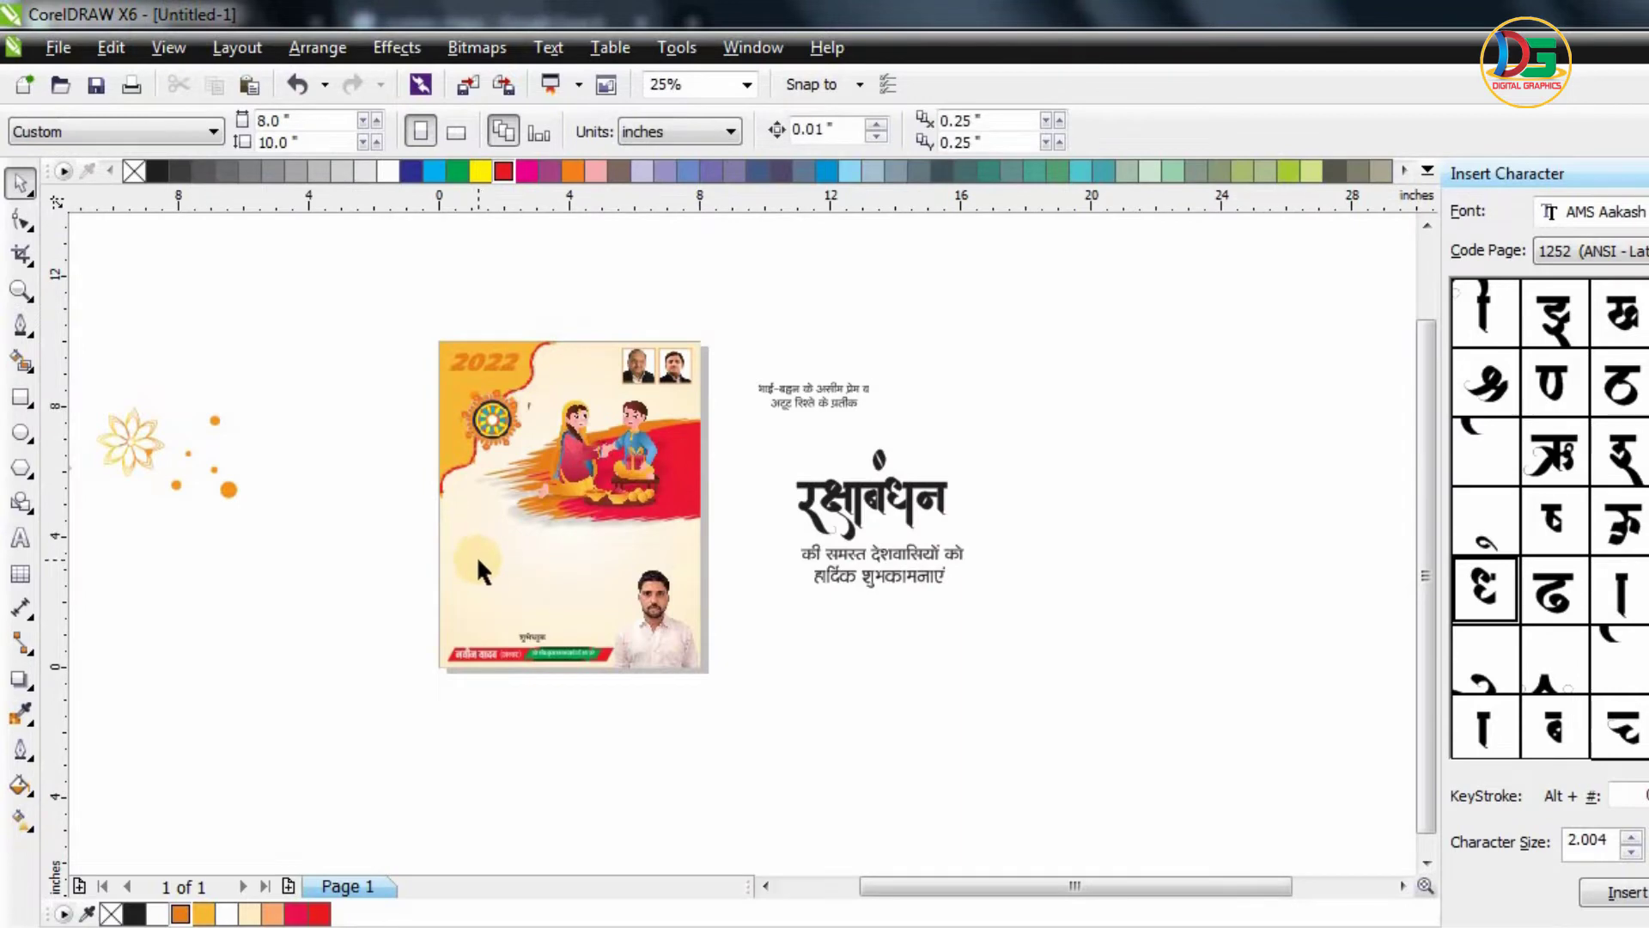
# - Try moving only the greeting's first line, की समस्त देशवासियों को, onto the poster below the illustration
pyautogui.scroll(2, 478, 553)
pyautogui.scroll(-2, 871, 490)
pyautogui.moveTo(1064, 470)
pyautogui.mouseDown()
pyautogui.moveTo(722, 547)
pyautogui.moveTo(1081, 471)
pyautogui.mouseUp()
pyautogui.moveTo(1031, 524); pyautogui.dragTo(706, 518)
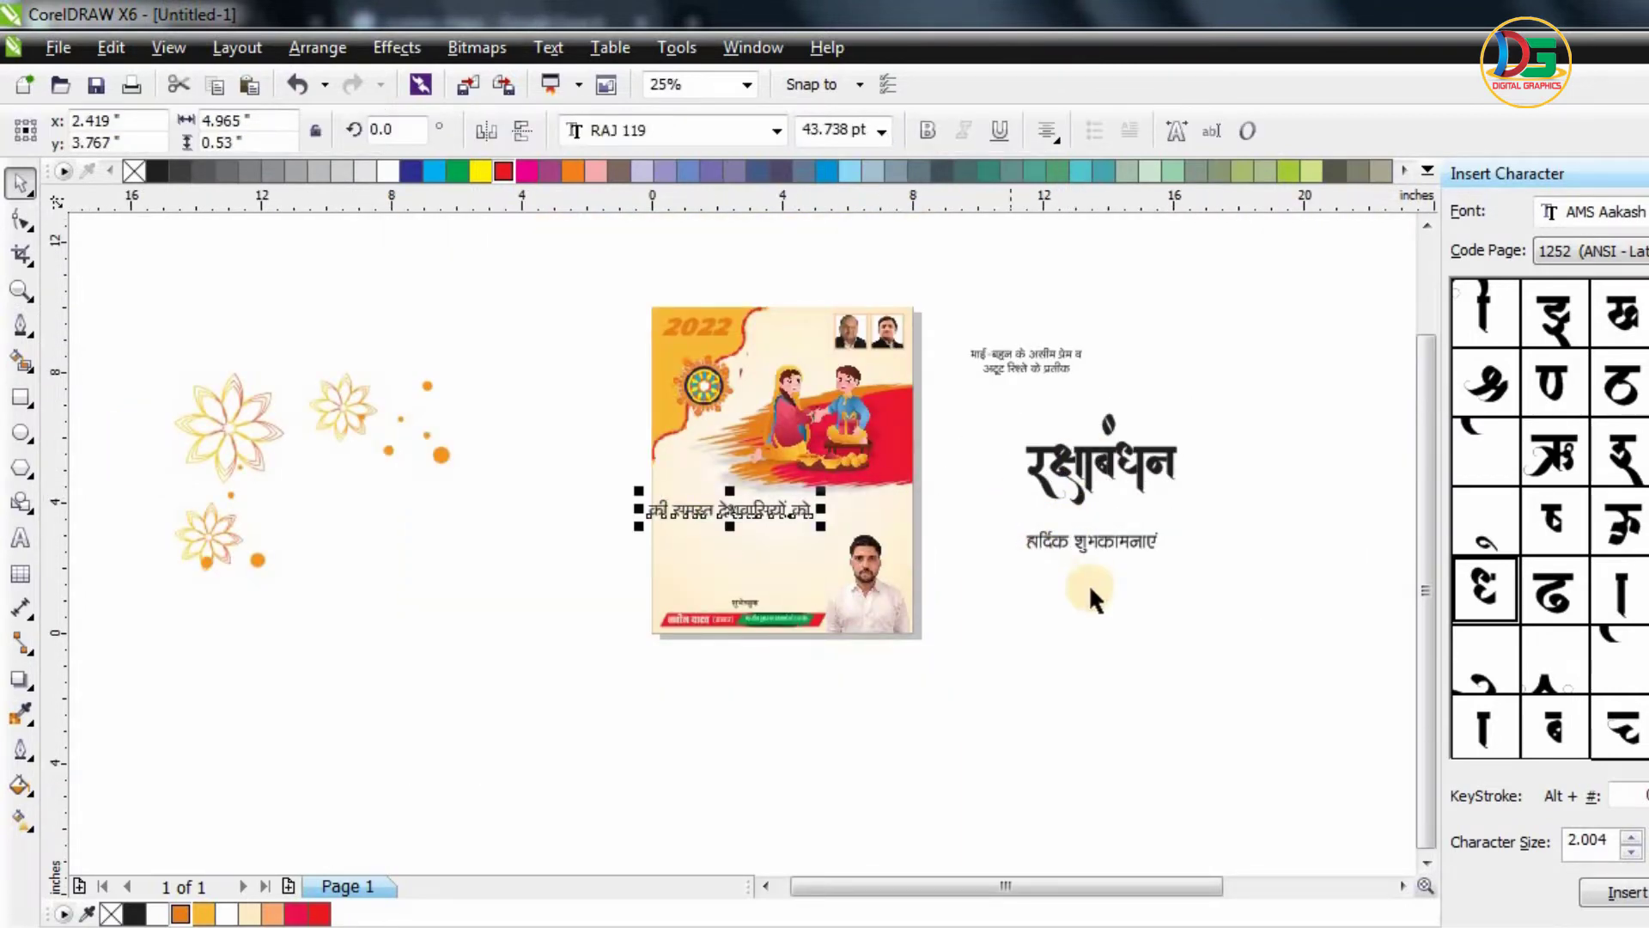
pyautogui.hotkey('ctrl', 'z')
# - Scale both lines of the greeting की समस्त देशवासियों को हार्दिक शुभकामनाएं to 26.853 pt and park them outside the page, to its left
pyautogui.moveTo(993, 582); pyautogui.dragTo(1273, 477)
pyautogui.moveTo(1130, 518); pyautogui.dragTo(762, 504)
pyautogui.scroll(2, 794, 471)
pyautogui.moveTo(871, 568); pyautogui.dragTo(754, 553)
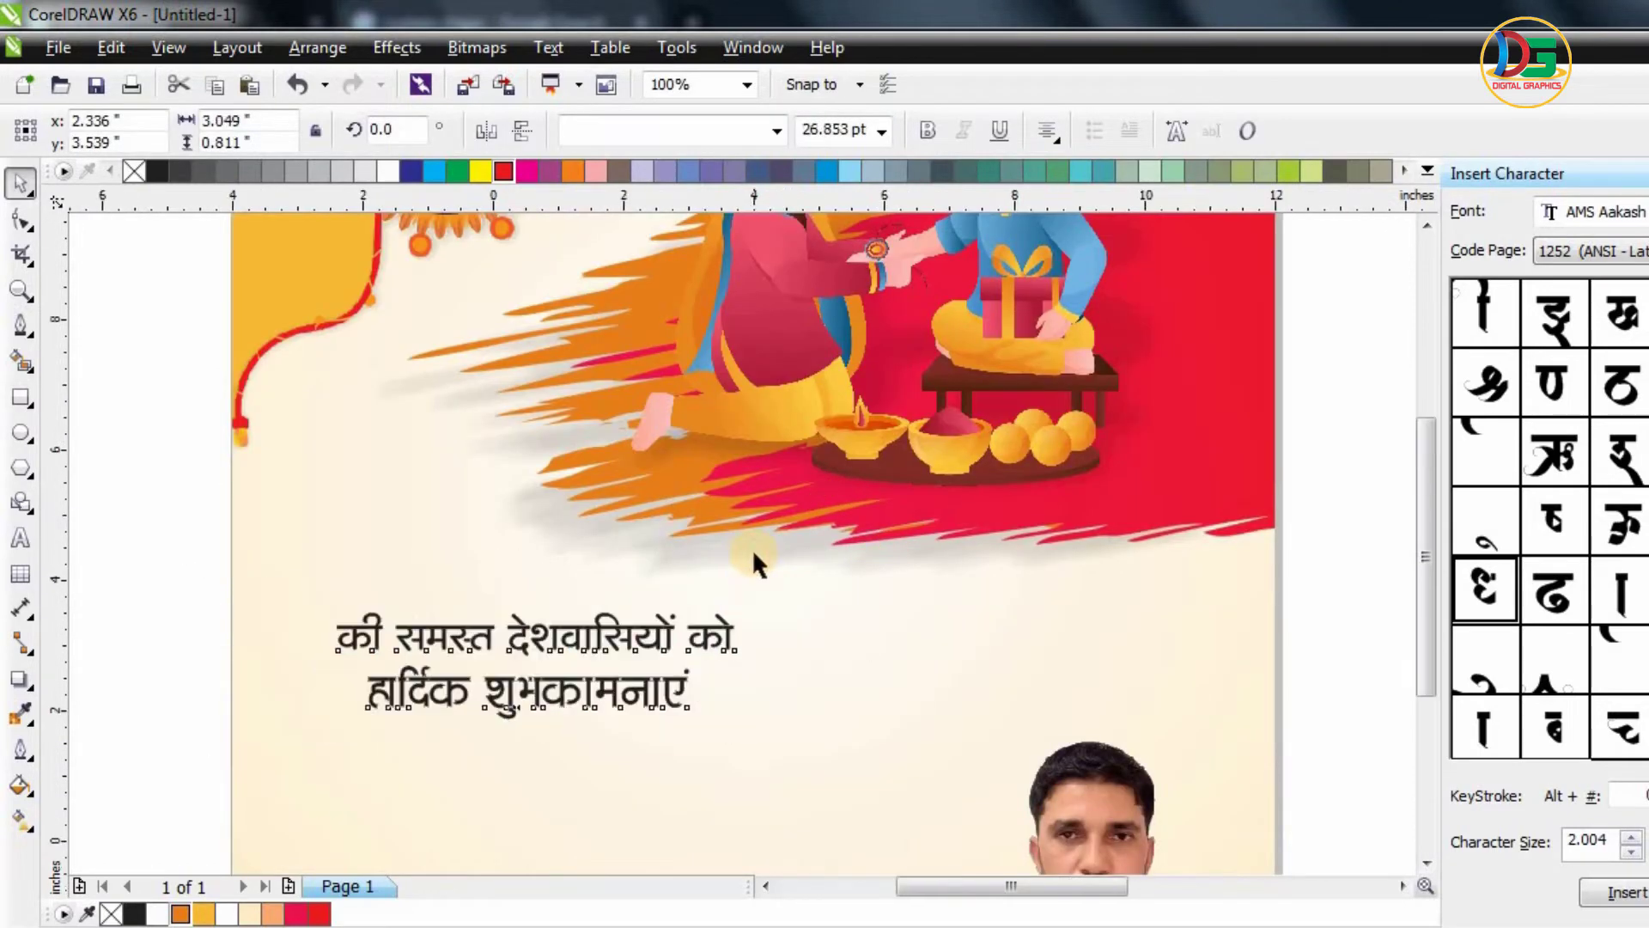
pyautogui.scroll(-1, 755, 553)
pyautogui.moveTo(685, 601); pyautogui.dragTo(686, 588)
pyautogui.moveTo(611, 676); pyautogui.dragTo(405, 702)
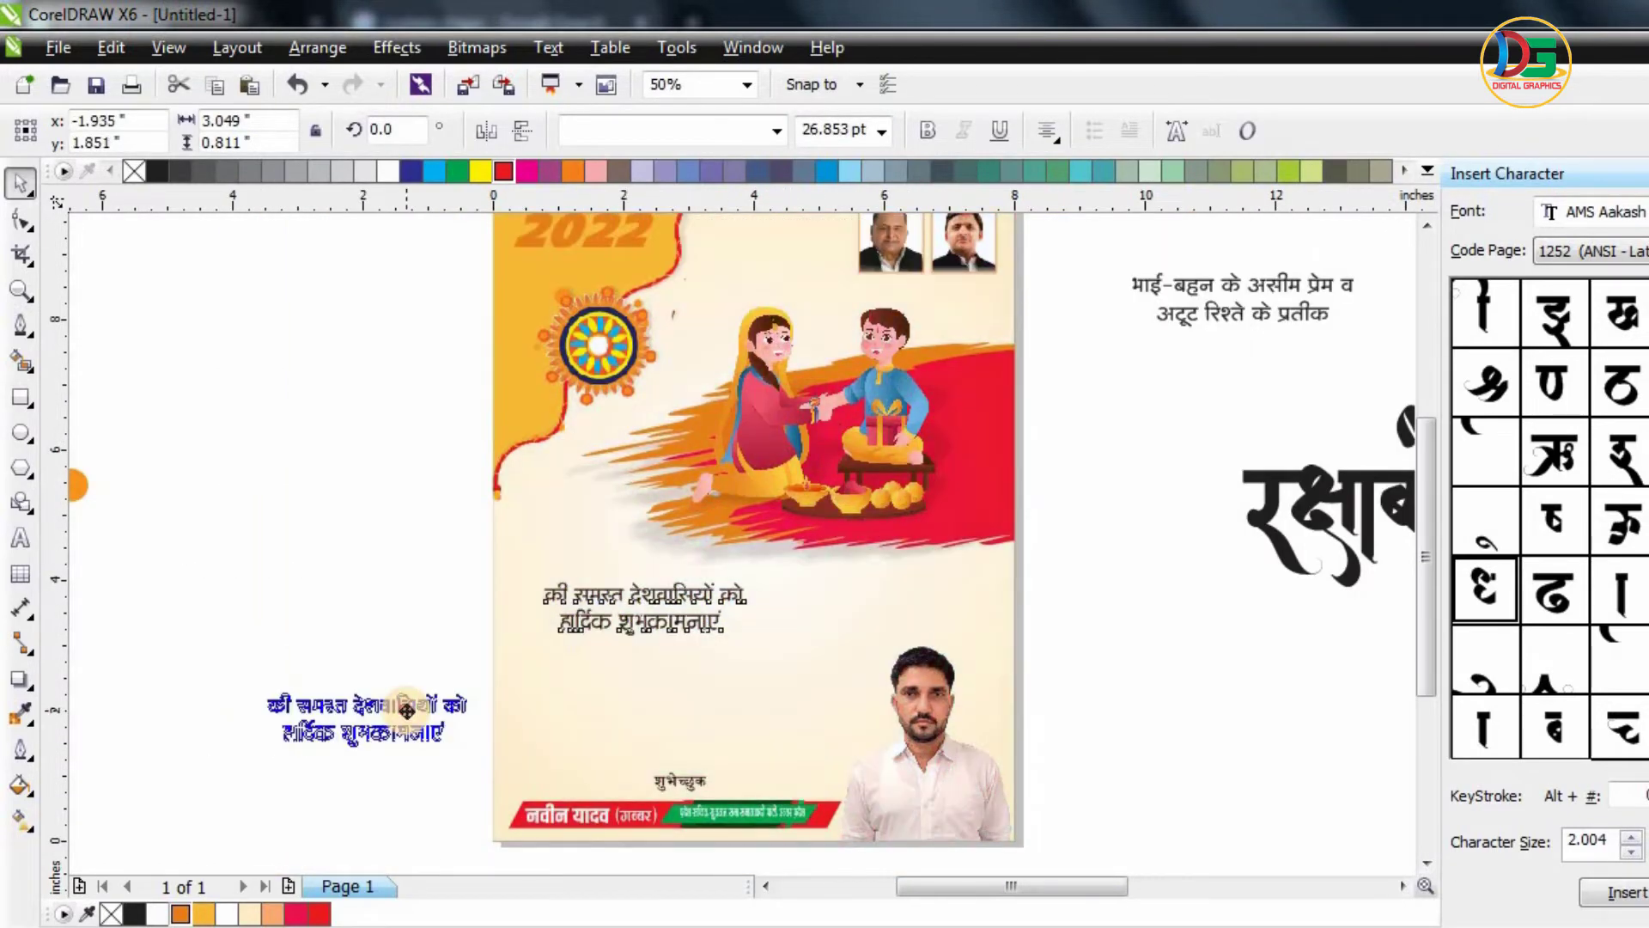
# - Place the tagline भाई-बहन के असीम प्रेम व अटूट रिश्ते के प्रतीक below the brush strokes at 22.109 pt and colour it dark maroon
pyautogui.click(1063, 570)
pyautogui.moveTo(1196, 290); pyautogui.dragTo(657, 566)
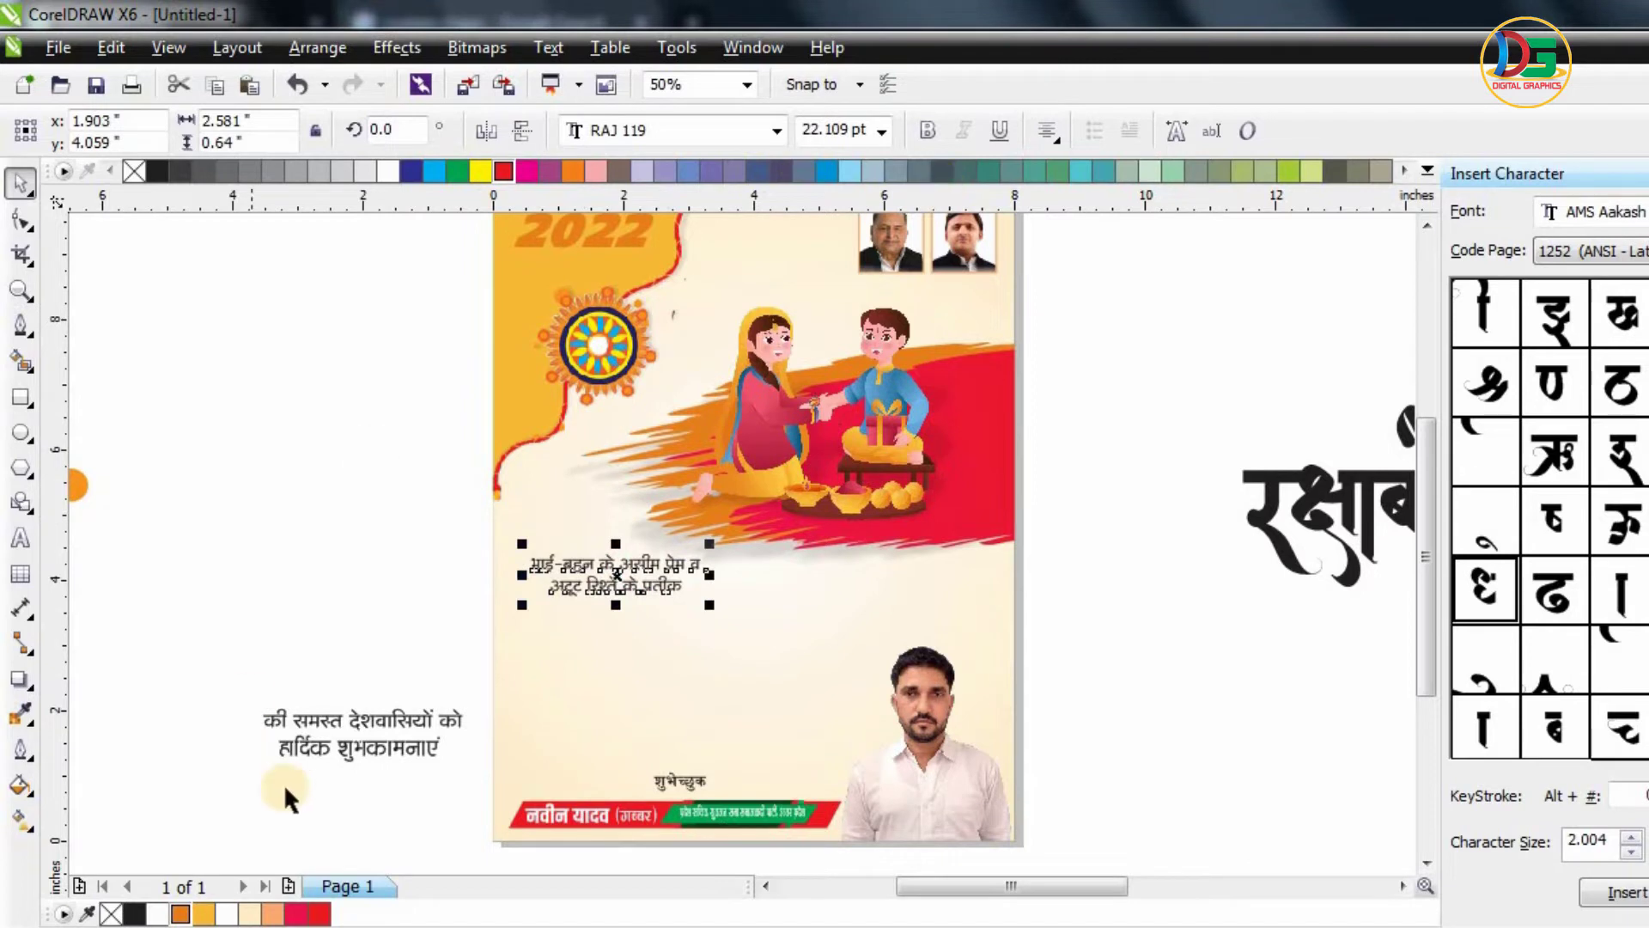
pyautogui.moveTo(329, 909); pyautogui.dragTo(411, 850)
pyautogui.moveTo(350, 917); pyautogui.dragTo(363, 867)
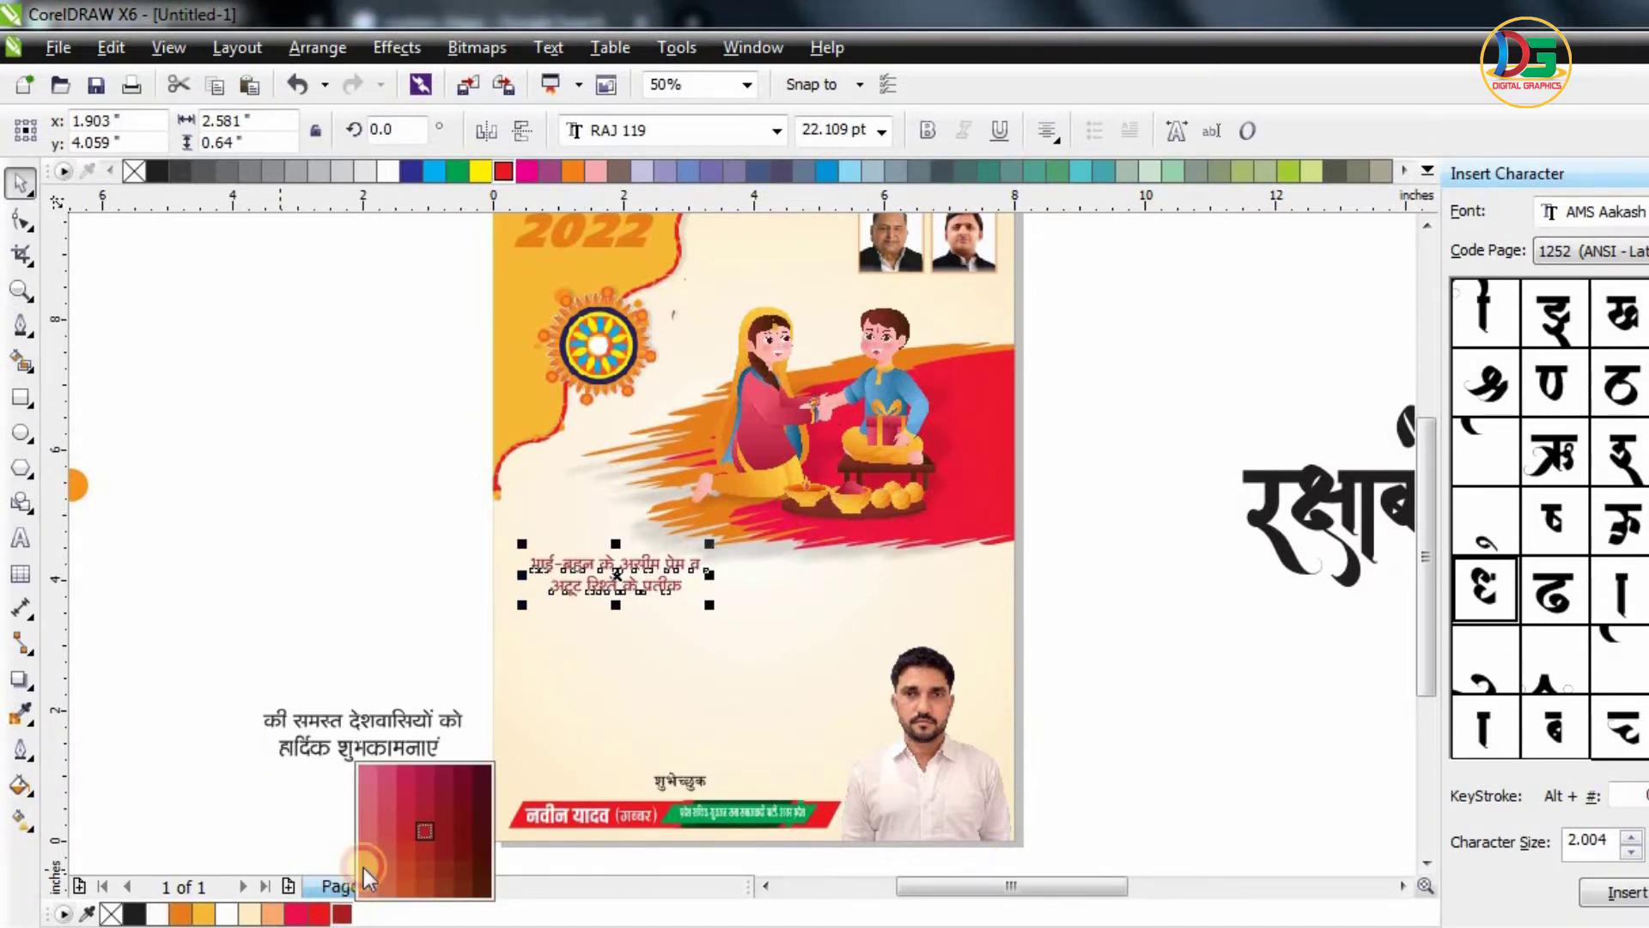
pyautogui.click(462, 814)
pyautogui.press('Escape')
# - Nudge the maroon tagline slightly to the left below the brush strokes, and deselect it
pyautogui.scroll(1, 696, 546)
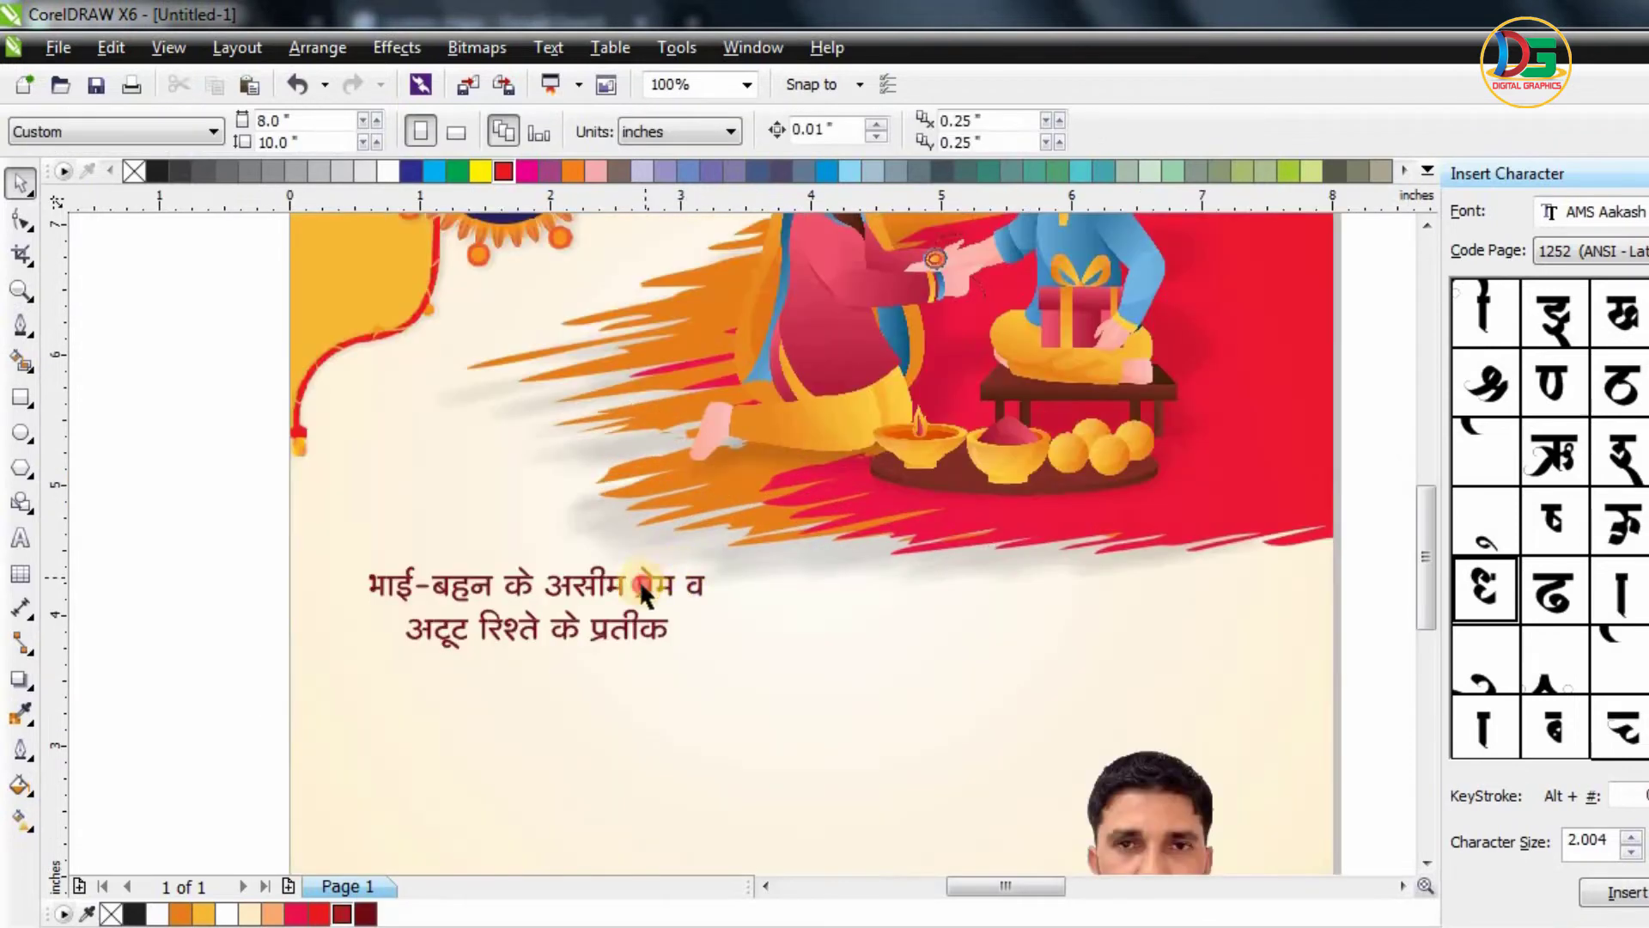
pyautogui.moveTo(640, 589); pyautogui.dragTo(640, 590)
pyautogui.scroll(-2, 640, 590)
pyautogui.click(506, 598)
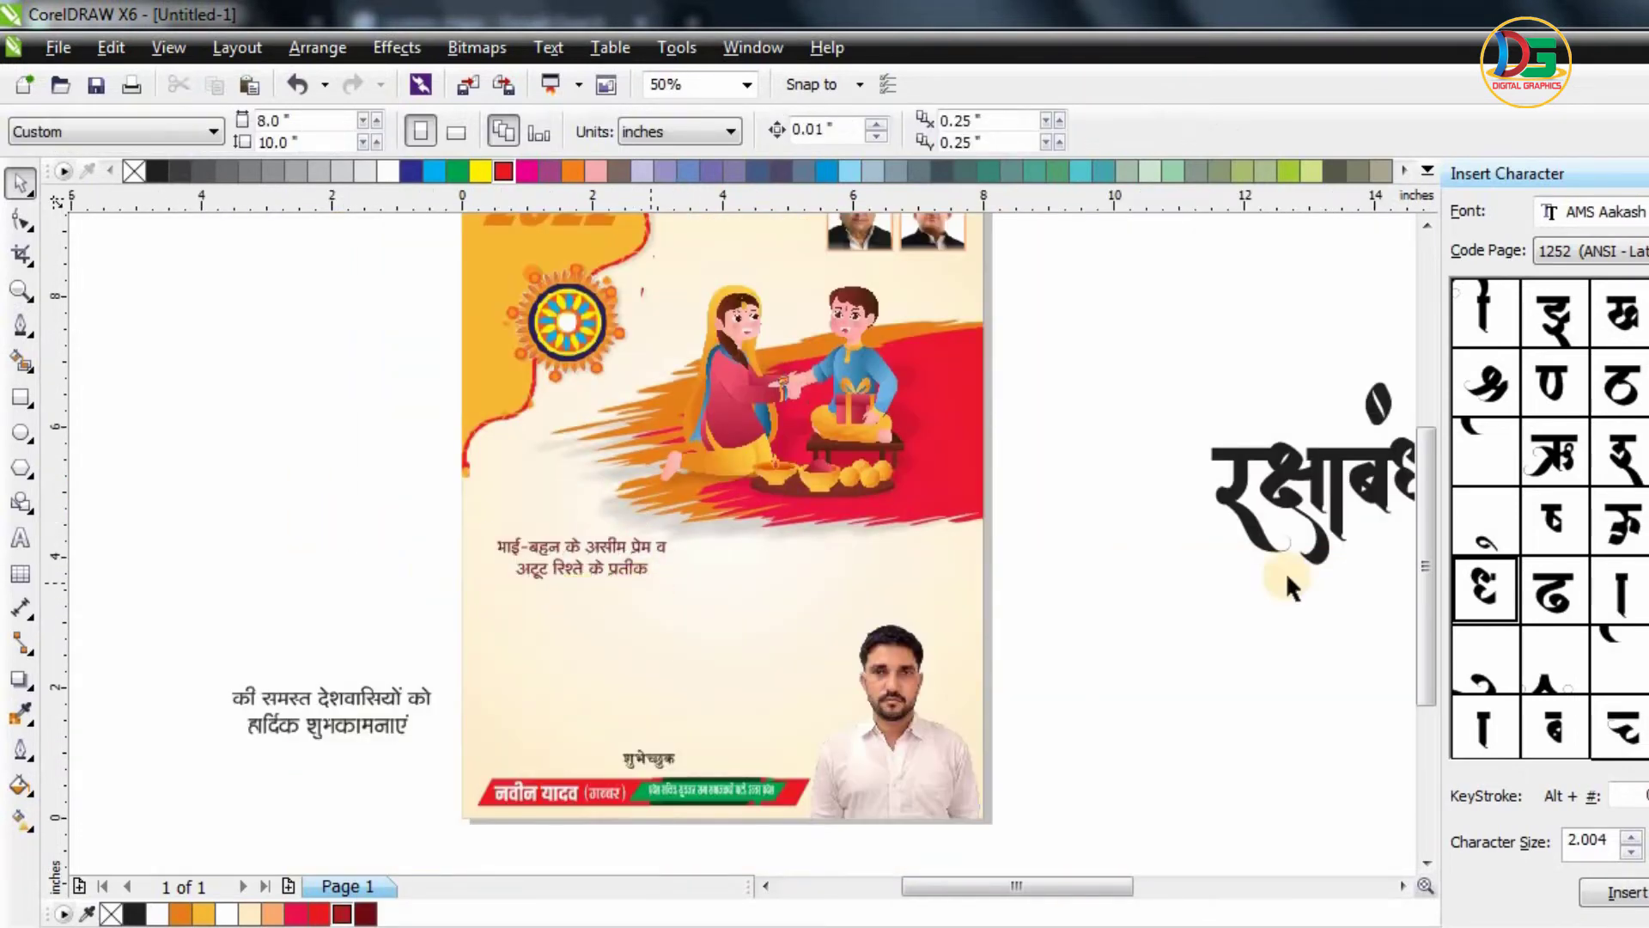
# - Move the रक्षाबंधन heading onto the poster, below the tagline and above the name banner
pyautogui.moveTo(1285, 470); pyautogui.dragTo(545, 634)
pyautogui.scroll(-2, 647, 553)
pyautogui.scroll(1, 679, 595)
pyautogui.click(369, 477)
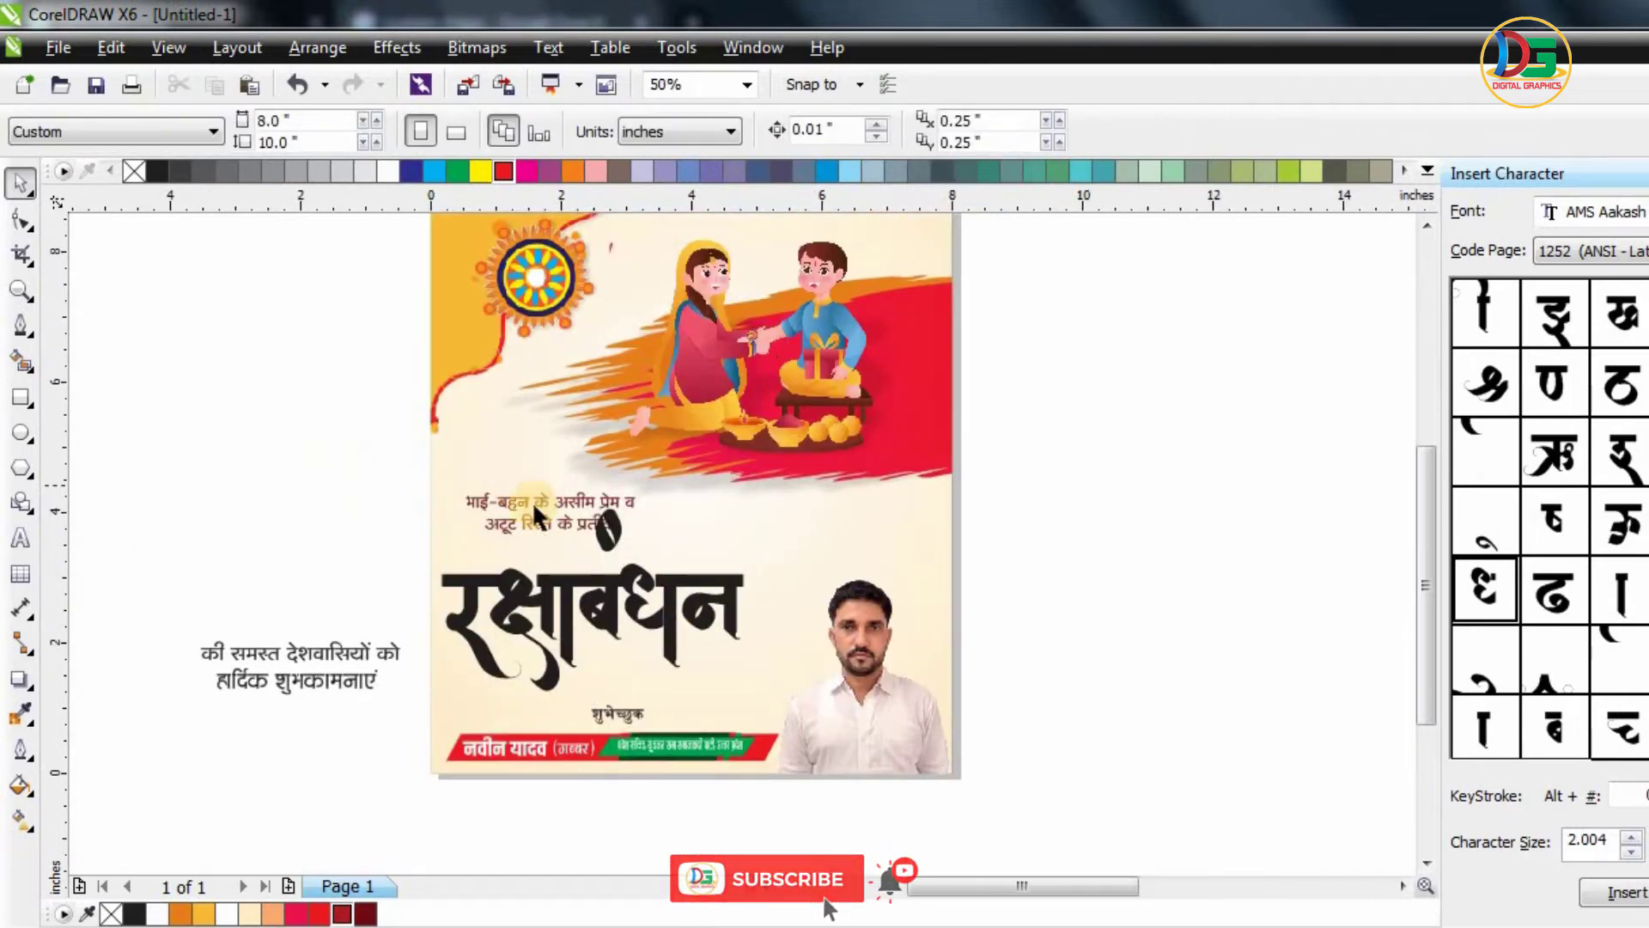
# - Move the tagline down and left to just above the start of the heading, and scale it to 18.897 pt
pyautogui.moveTo(530, 508)
pyautogui.mouseDown()
pyautogui.moveTo(487, 479)
pyautogui.moveTo(548, 505)
pyautogui.moveTo(521, 537)
pyautogui.mouseUp()
pyautogui.hotkey('ctrl', 'z')
pyautogui.click(311, 469)
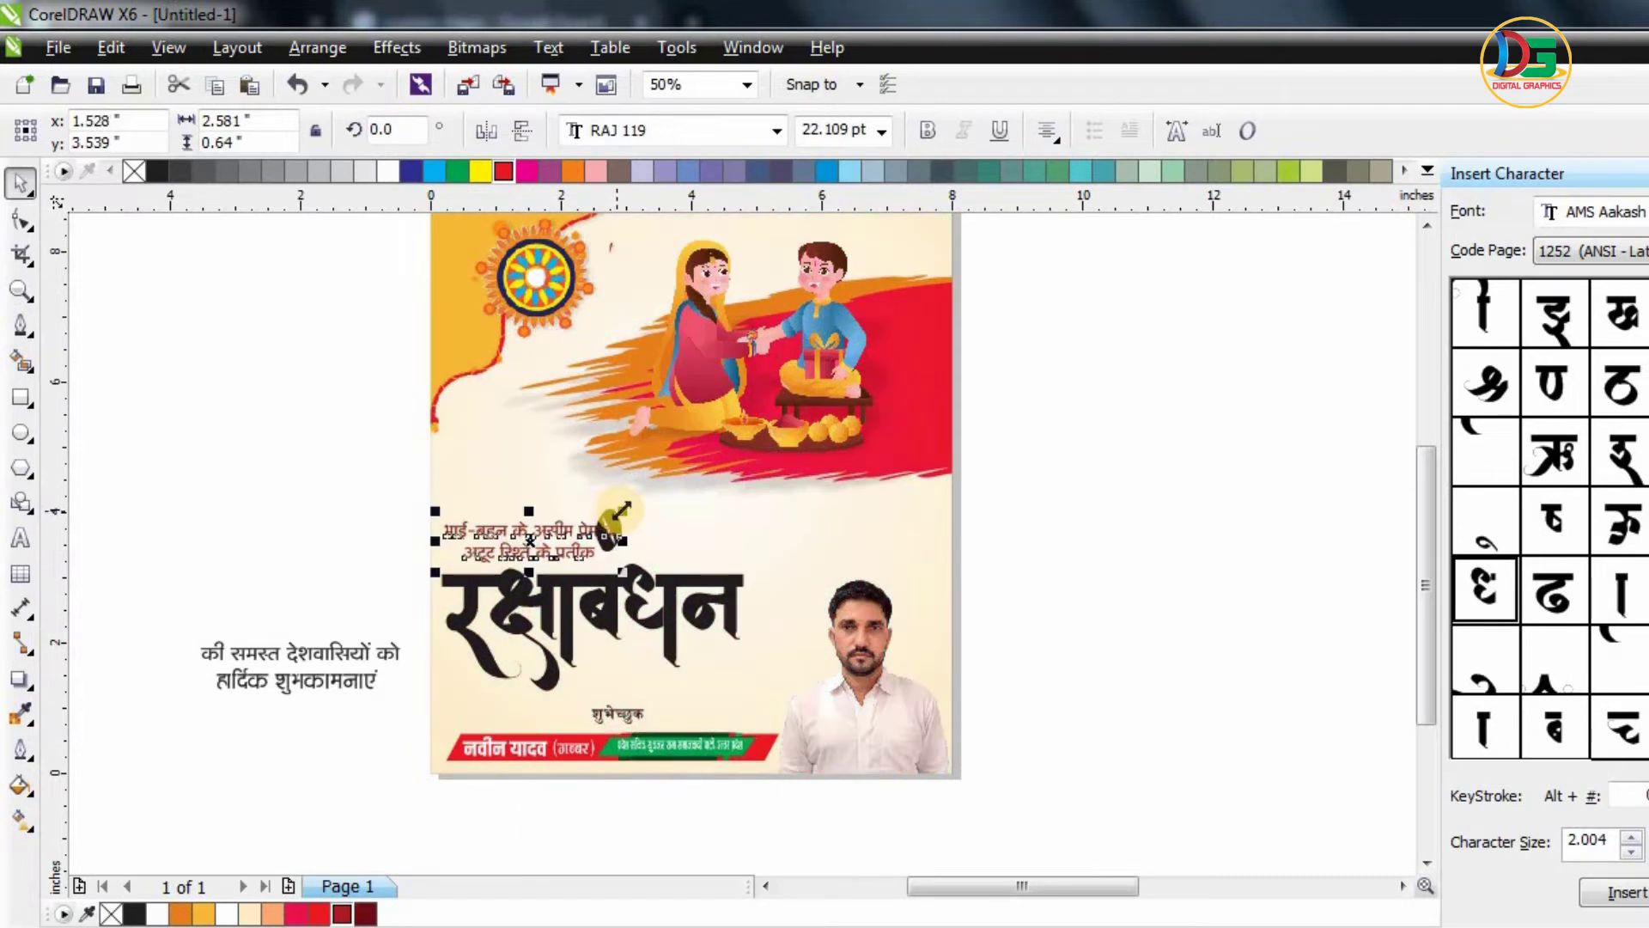
pyautogui.moveTo(620, 512); pyautogui.dragTo(600, 512)
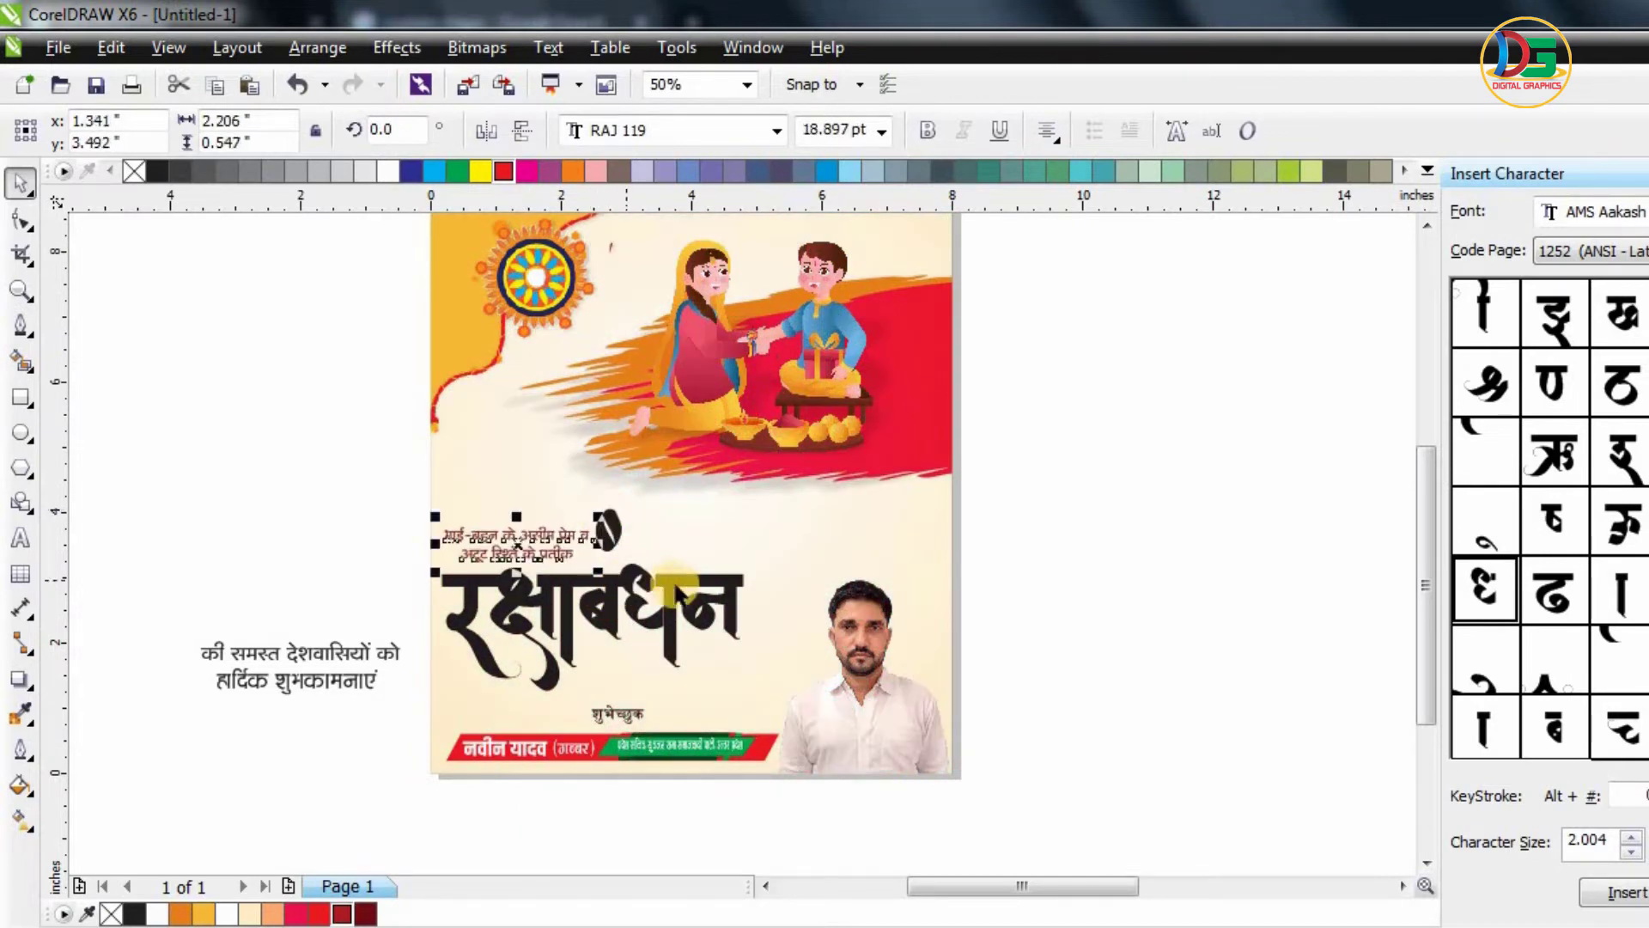
# - Scale the रक्षाबंधन heading to 71.476 pt, widen it to about 4.19 inches and raise it slightly towards the tagline
pyautogui.click(667, 575)
pyautogui.moveTo(751, 502); pyautogui.dragTo(702, 510)
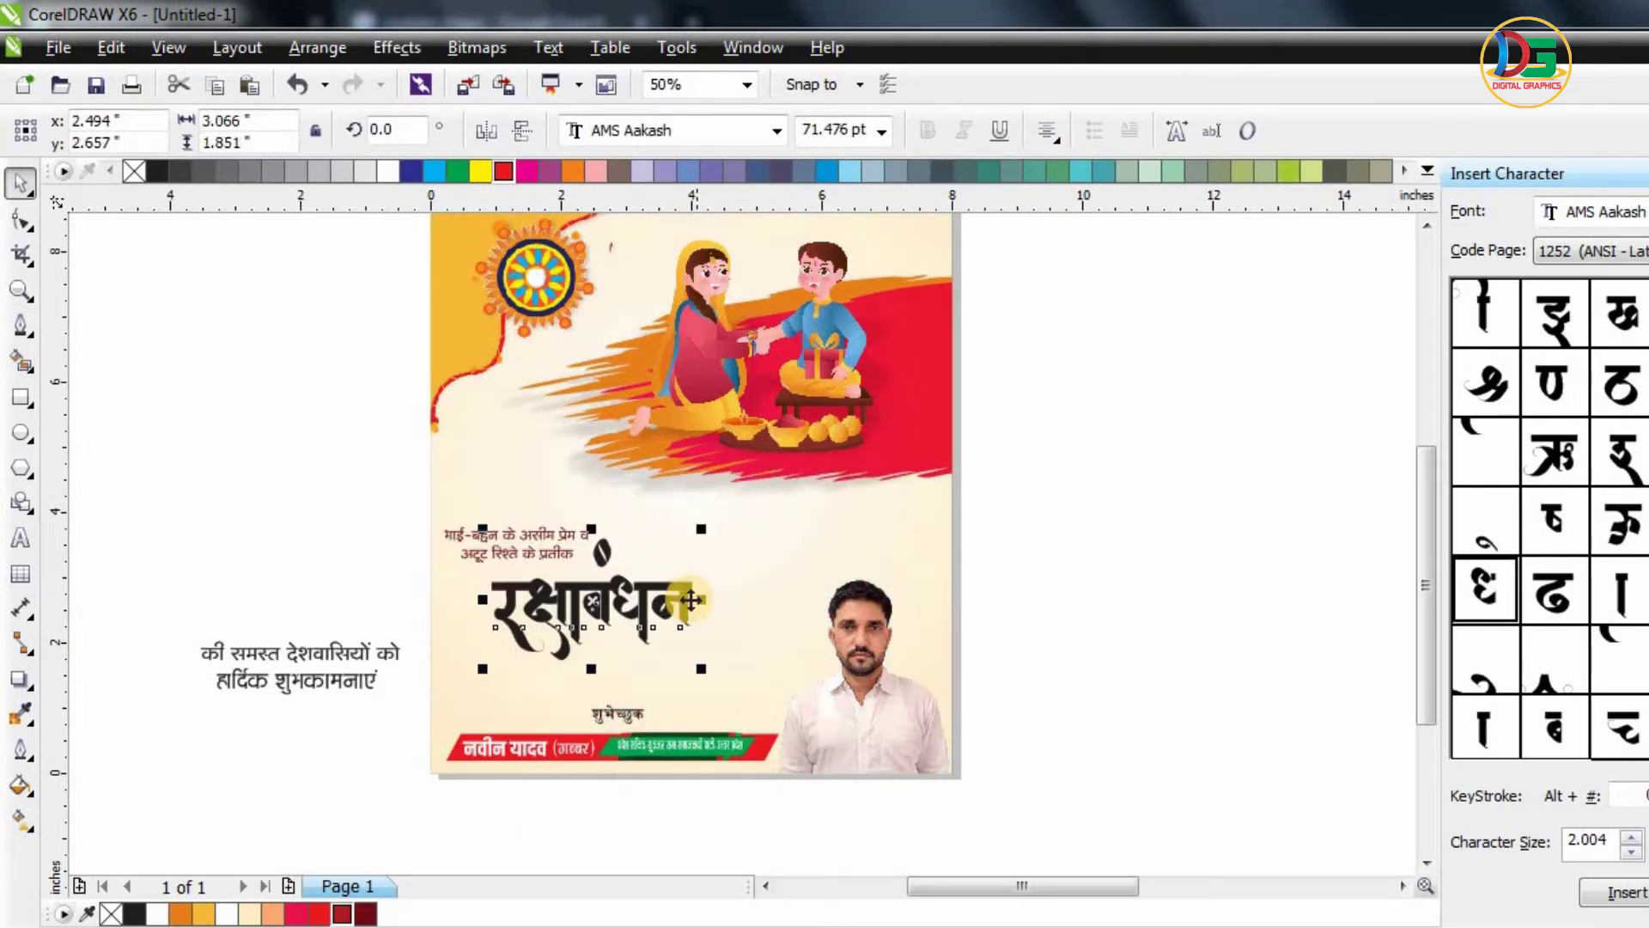
pyautogui.moveTo(729, 599); pyautogui.dragTo(735, 598)
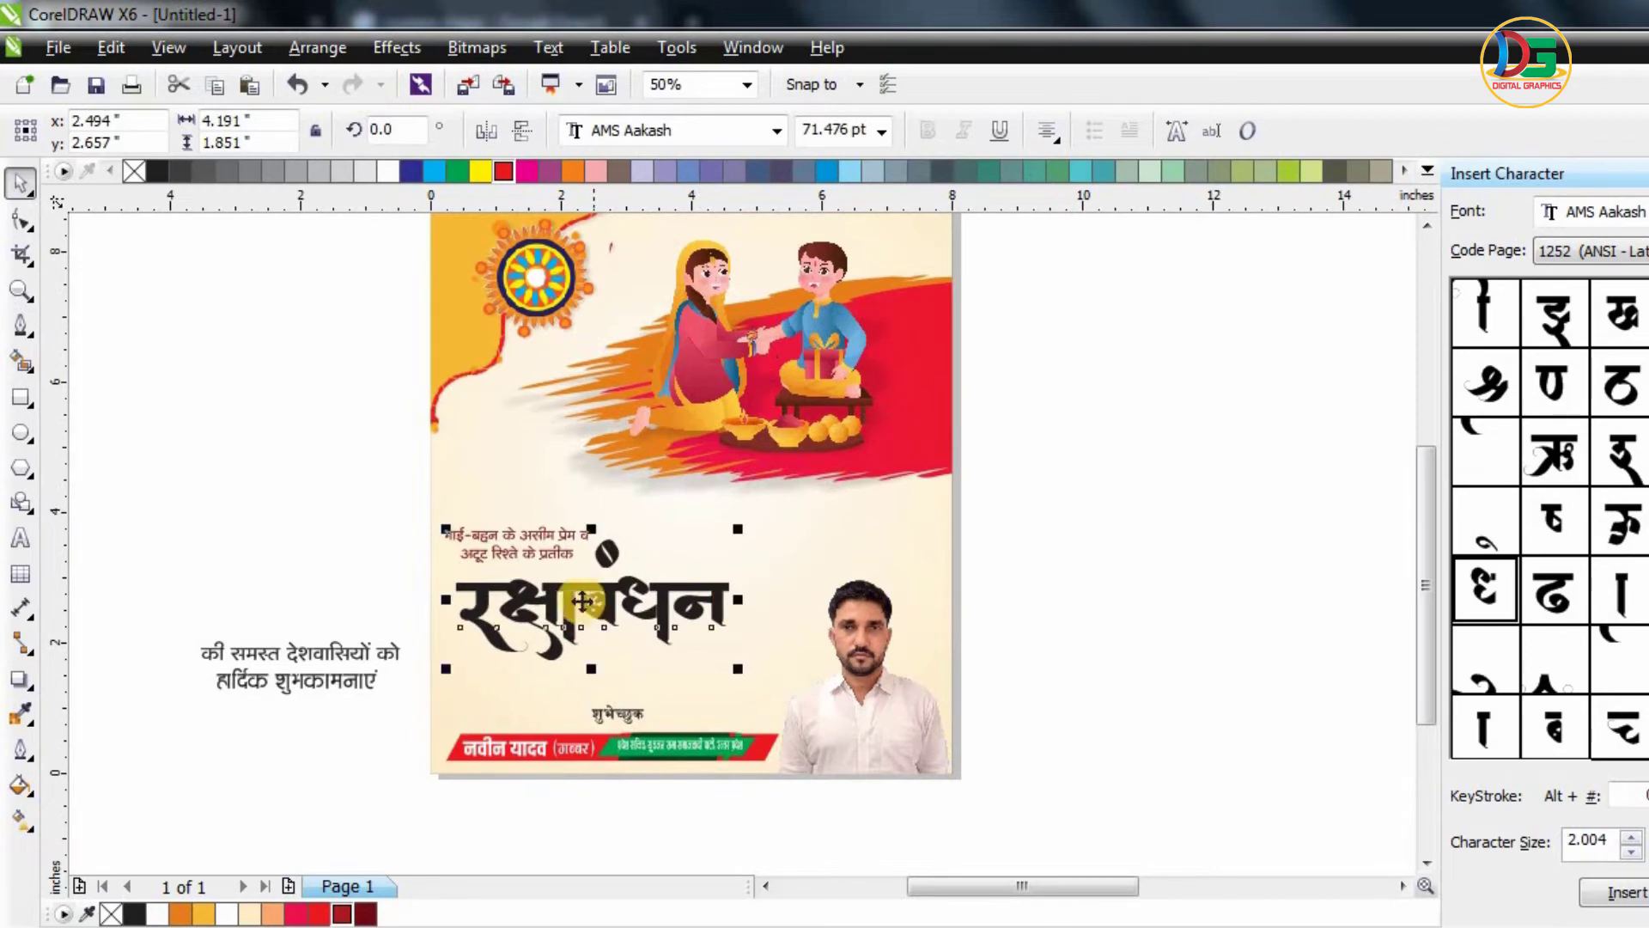
pyautogui.moveTo(582, 599); pyautogui.dragTo(582, 588)
# - Move the tagline and the heading together up and to the right, closer to the brush strokes
pyautogui.moveTo(346, 471); pyautogui.dragTo(764, 674)
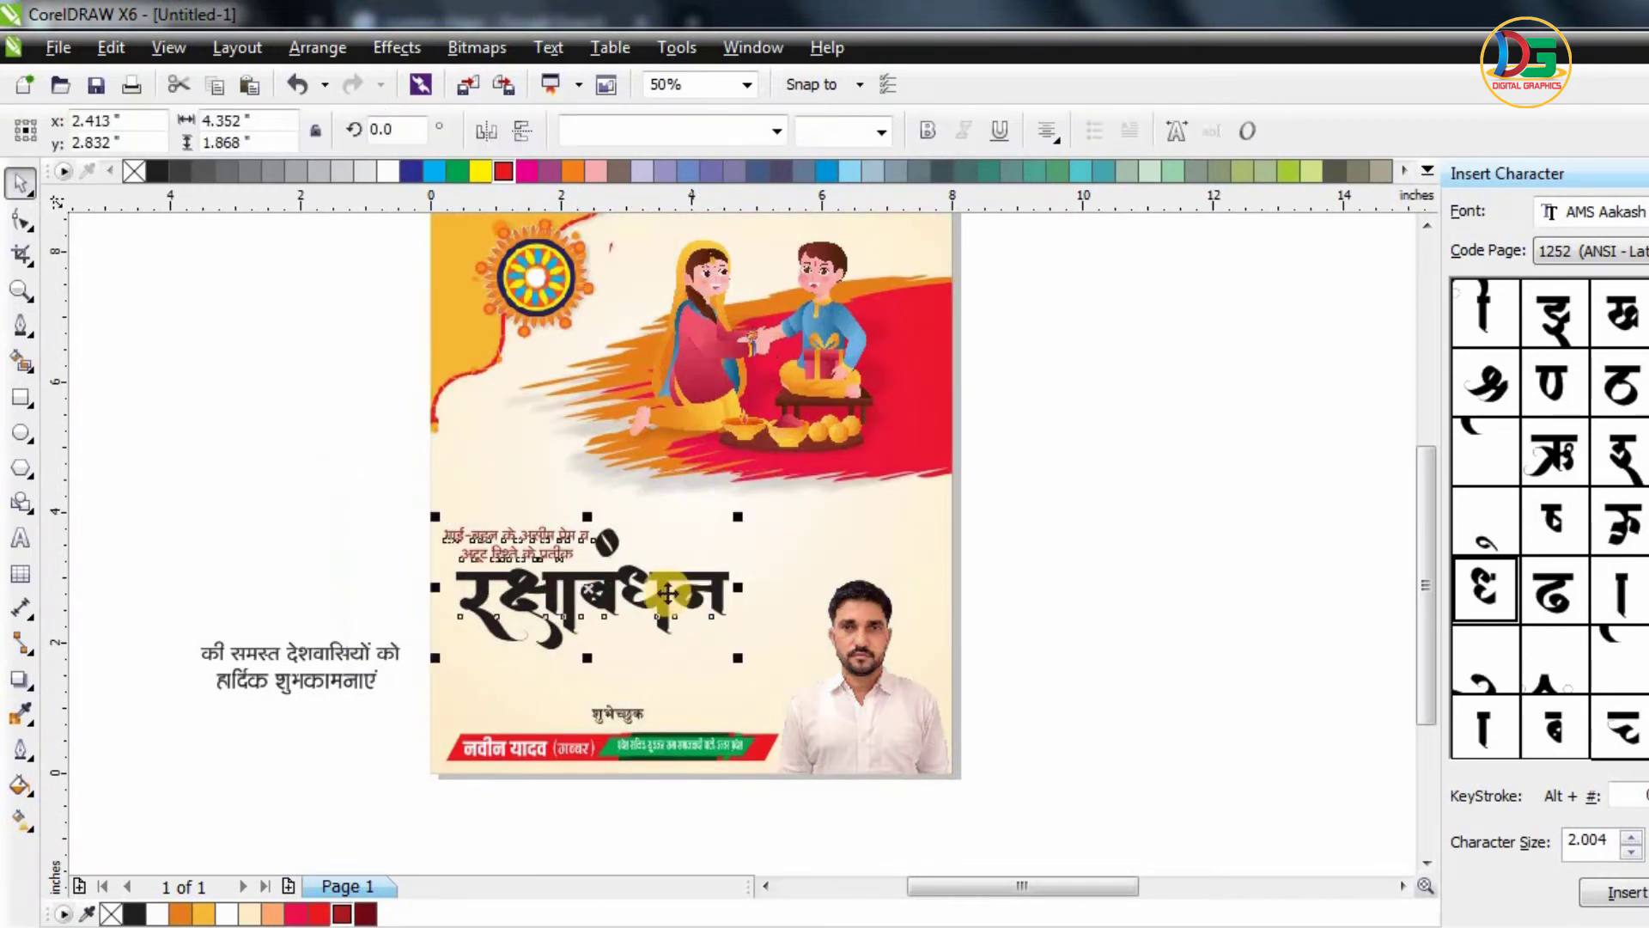
pyautogui.moveTo(667, 592); pyautogui.dragTo(640, 547)
pyautogui.click(352, 540)
# - Apply a vertical linear gradient to the रक्षाबंधन heading, running from crimson at the top to red at the bottom
pyautogui.scroll(1, 643, 559)
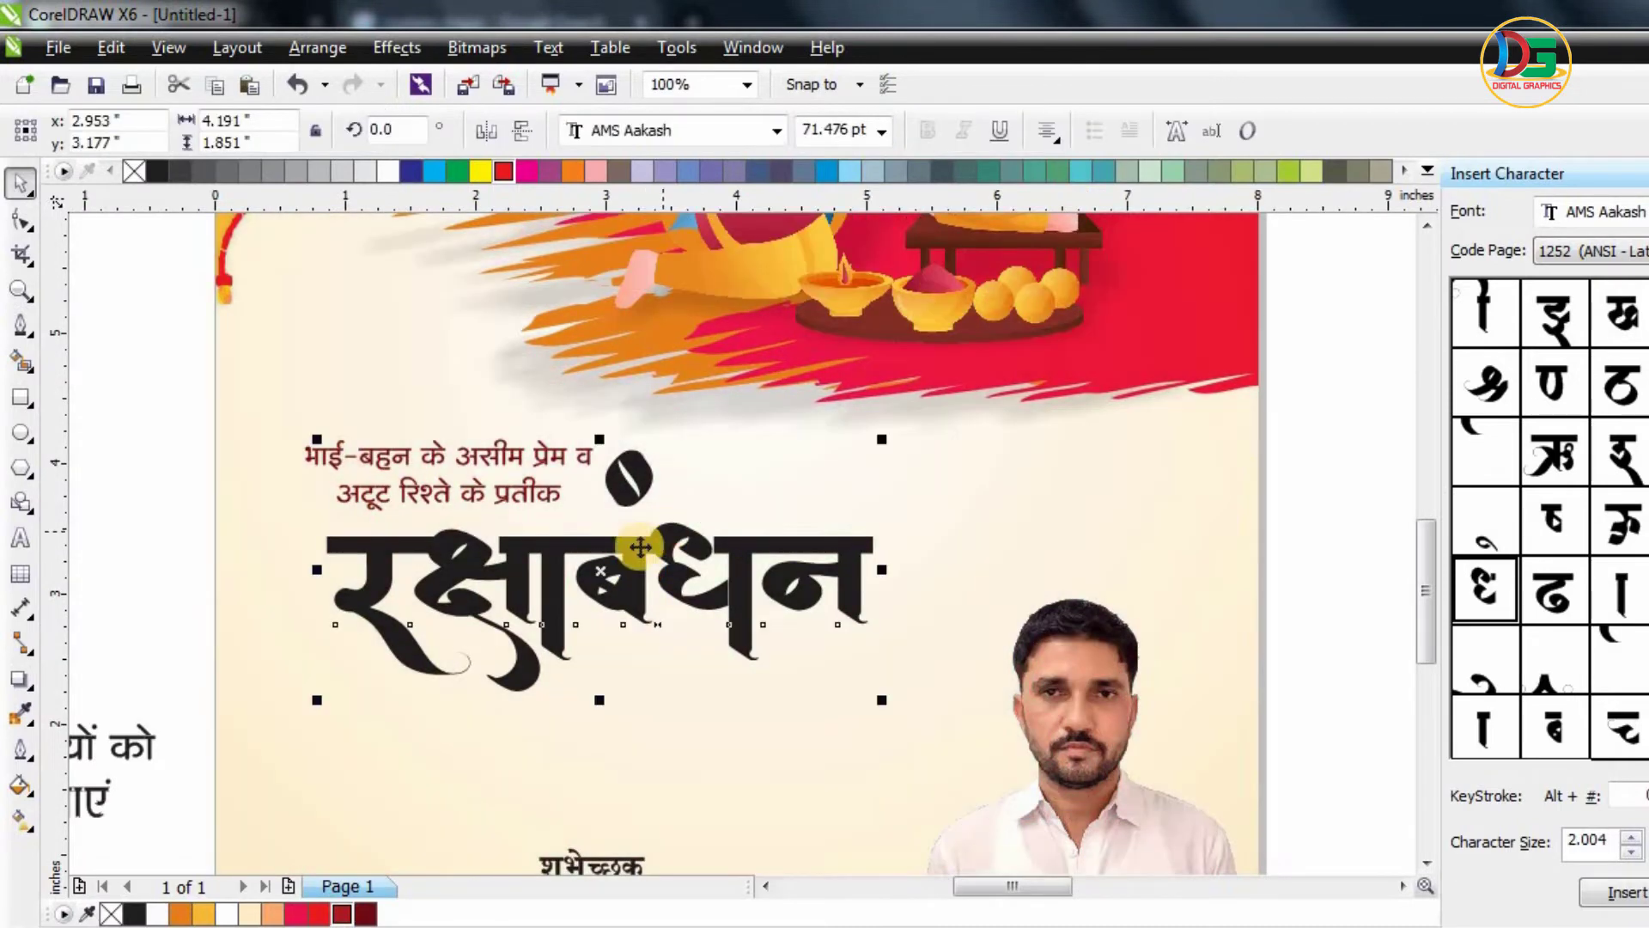
pyautogui.press('g')
pyautogui.moveTo(626, 442); pyautogui.dragTo(625, 654)
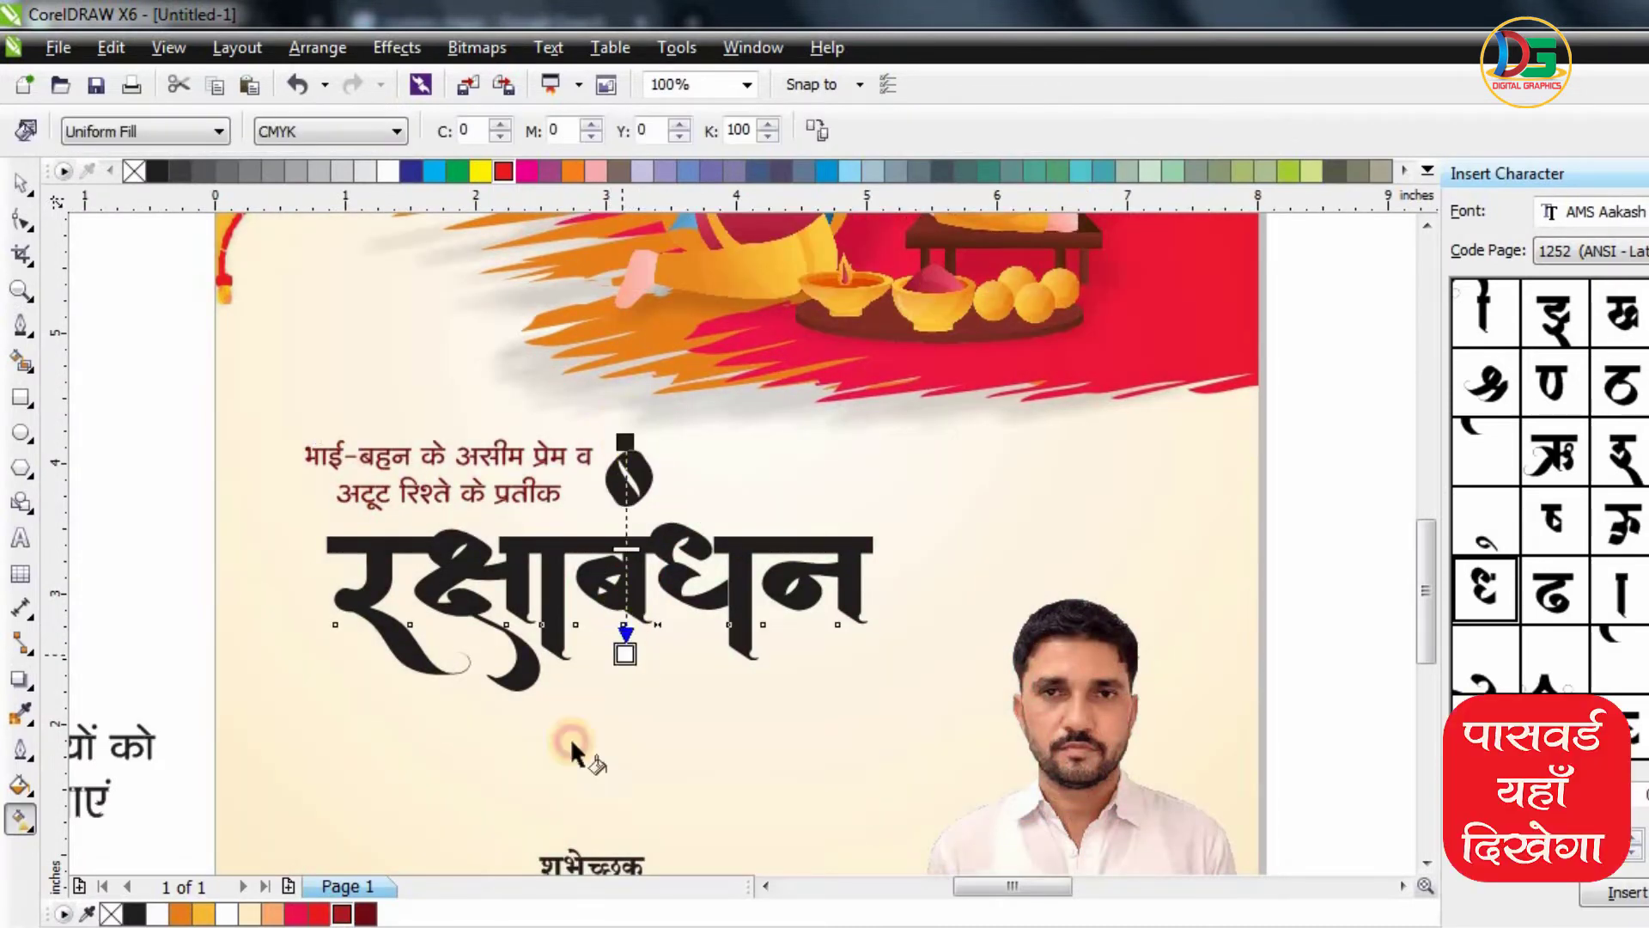
pyautogui.moveTo(338, 918); pyautogui.dragTo(625, 655)
pyautogui.moveTo(567, 520); pyautogui.dragTo(625, 443)
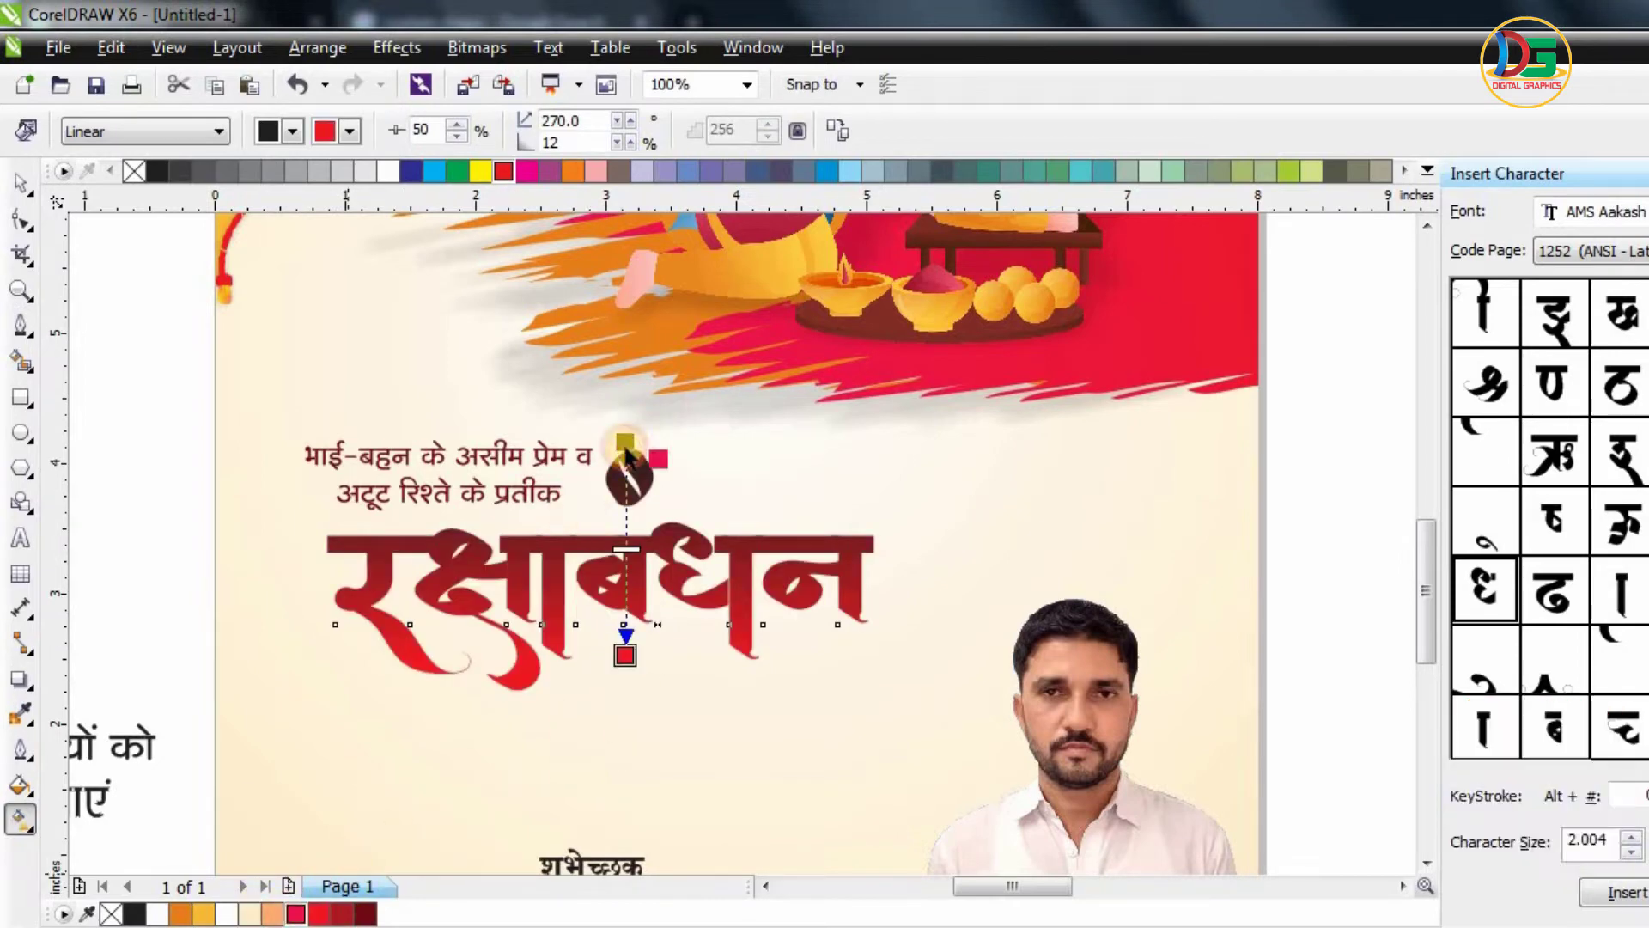
pyautogui.click(16, 185)
pyautogui.click(162, 471)
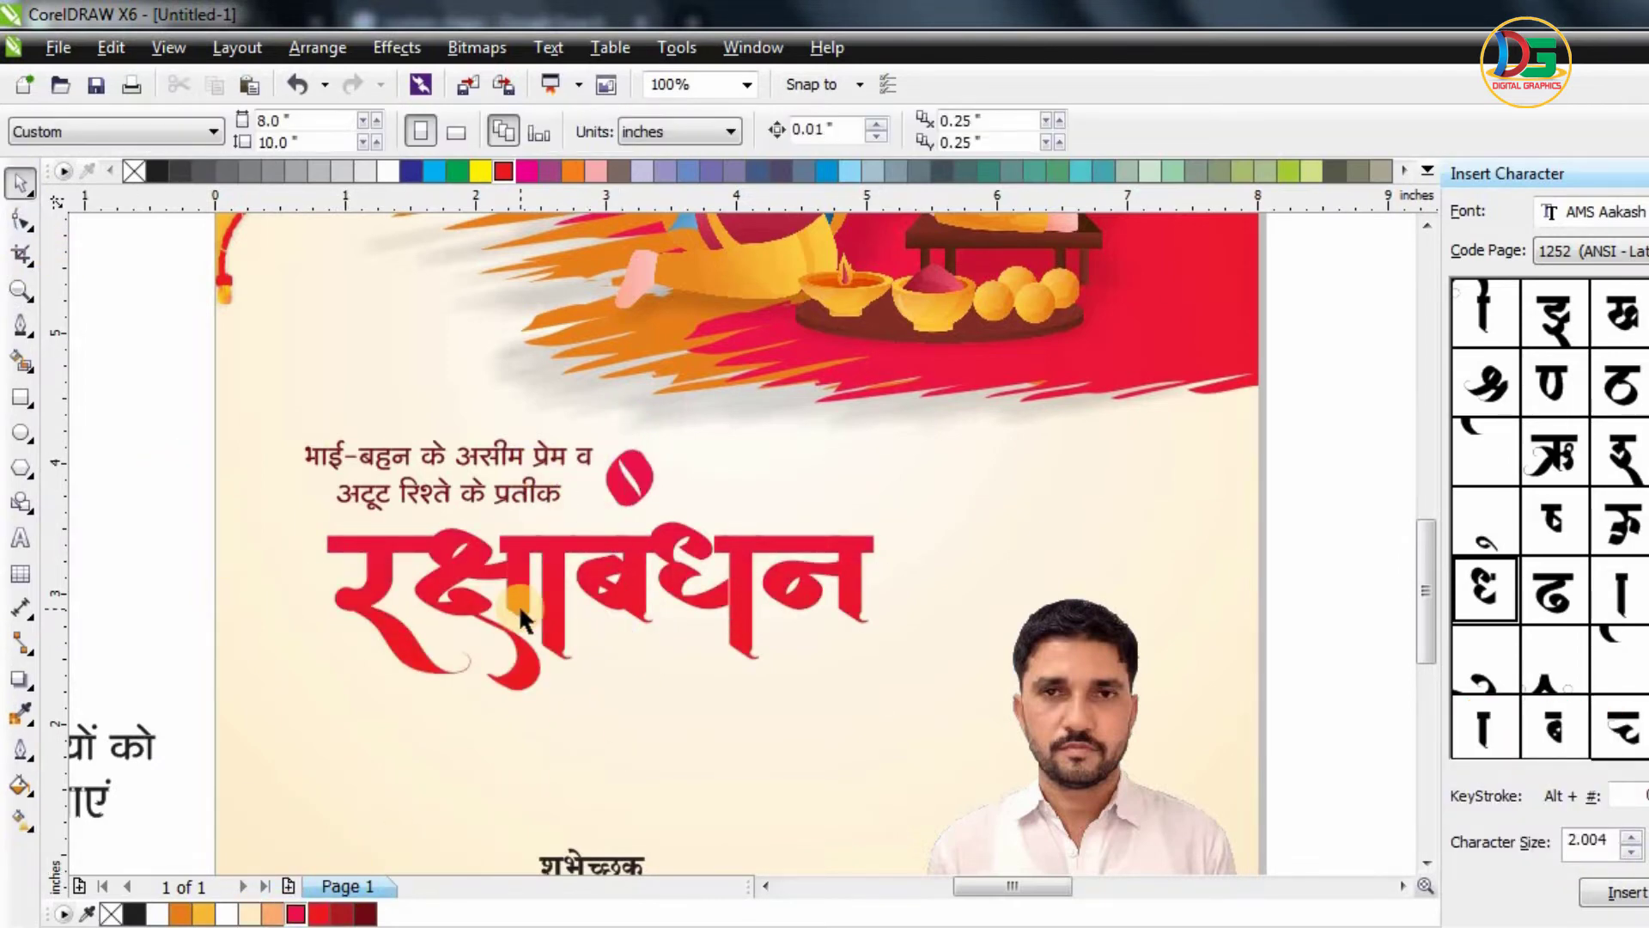
# - Set the outline width of the रक्षाबंधन heading to 2.0 pt
pyautogui.scroll(-1, 637, 570)
pyautogui.scroll(1, 633, 564)
pyautogui.click(630, 560)
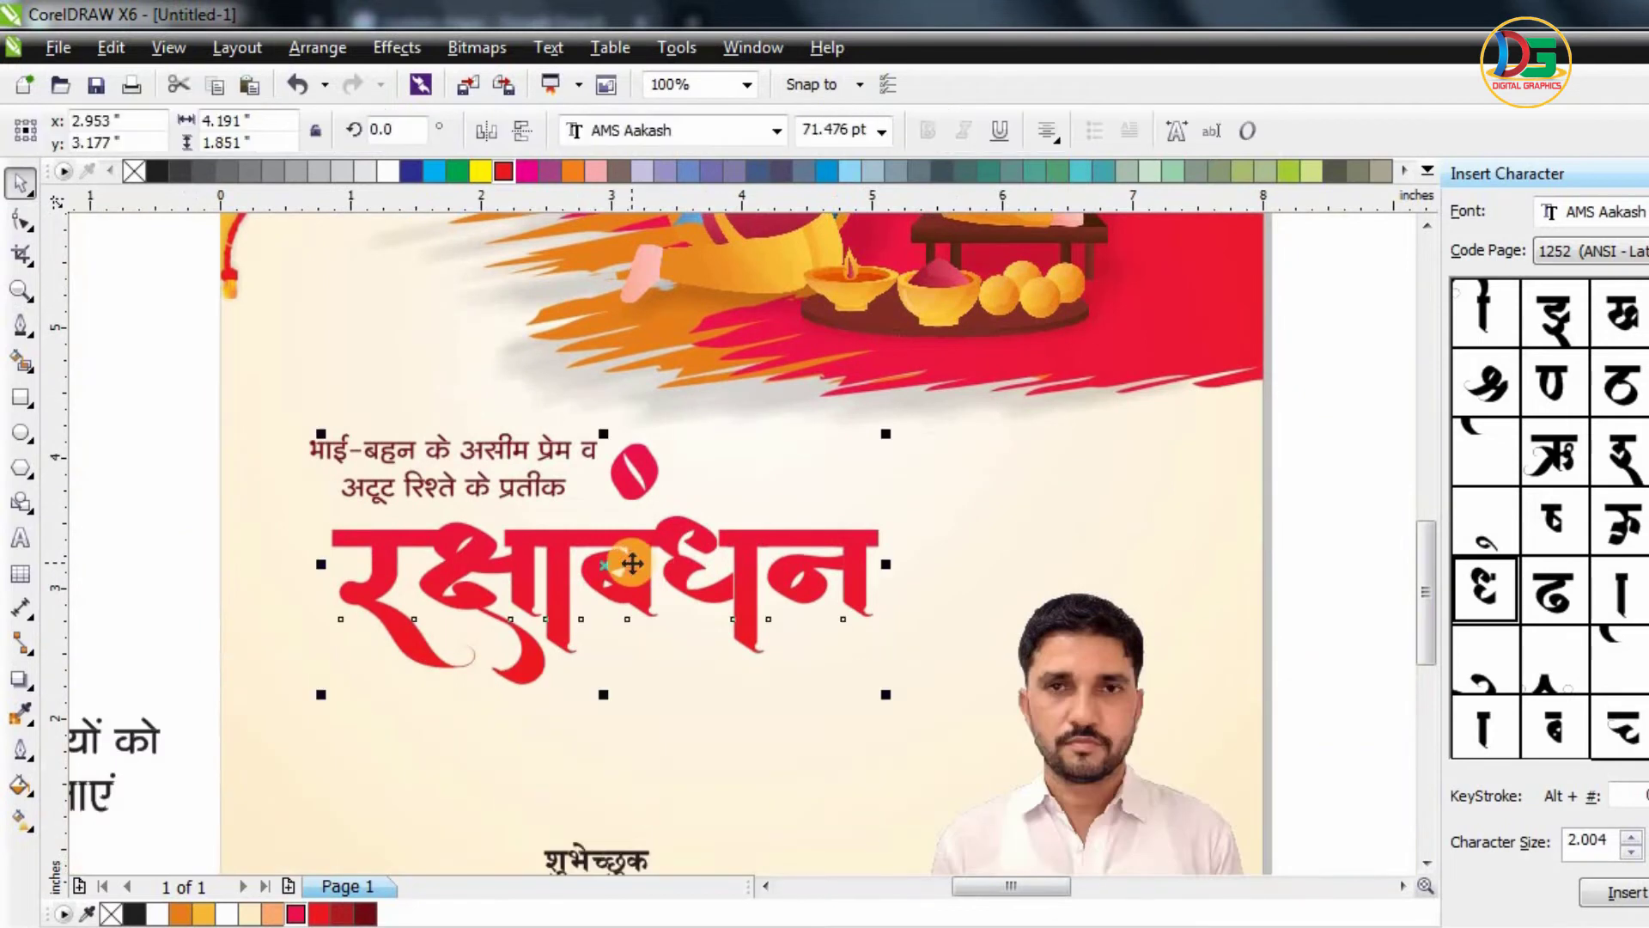
pyautogui.scroll(2, 632, 563)
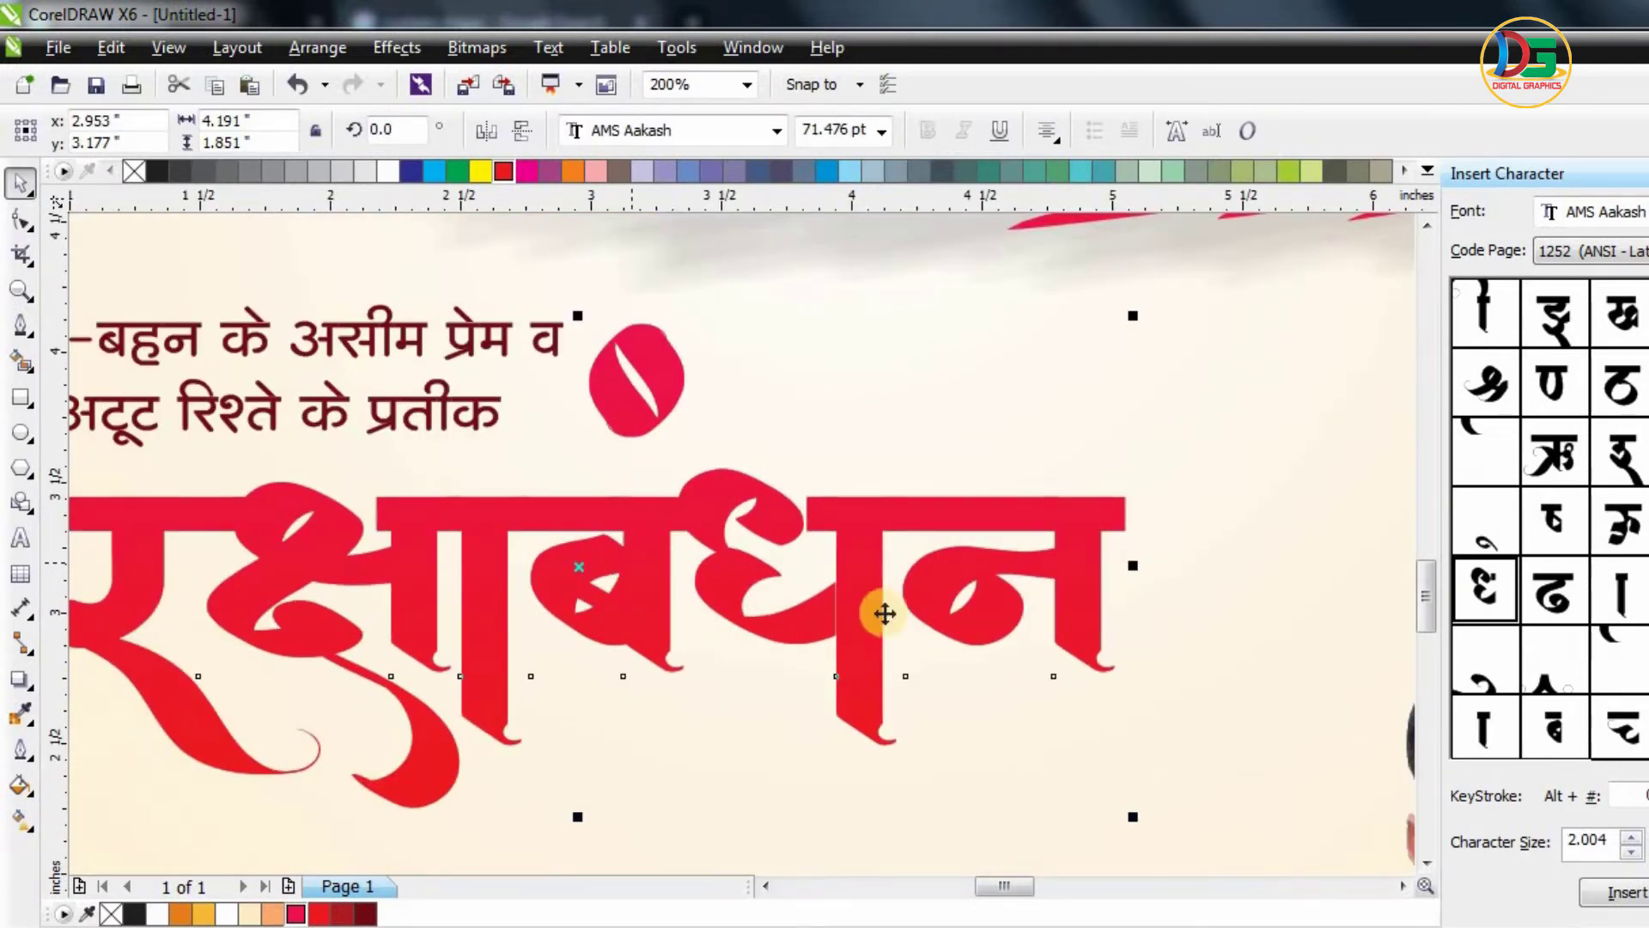
pyautogui.scroll(-1, 884, 606)
pyautogui.scroll(1, 800, 509)
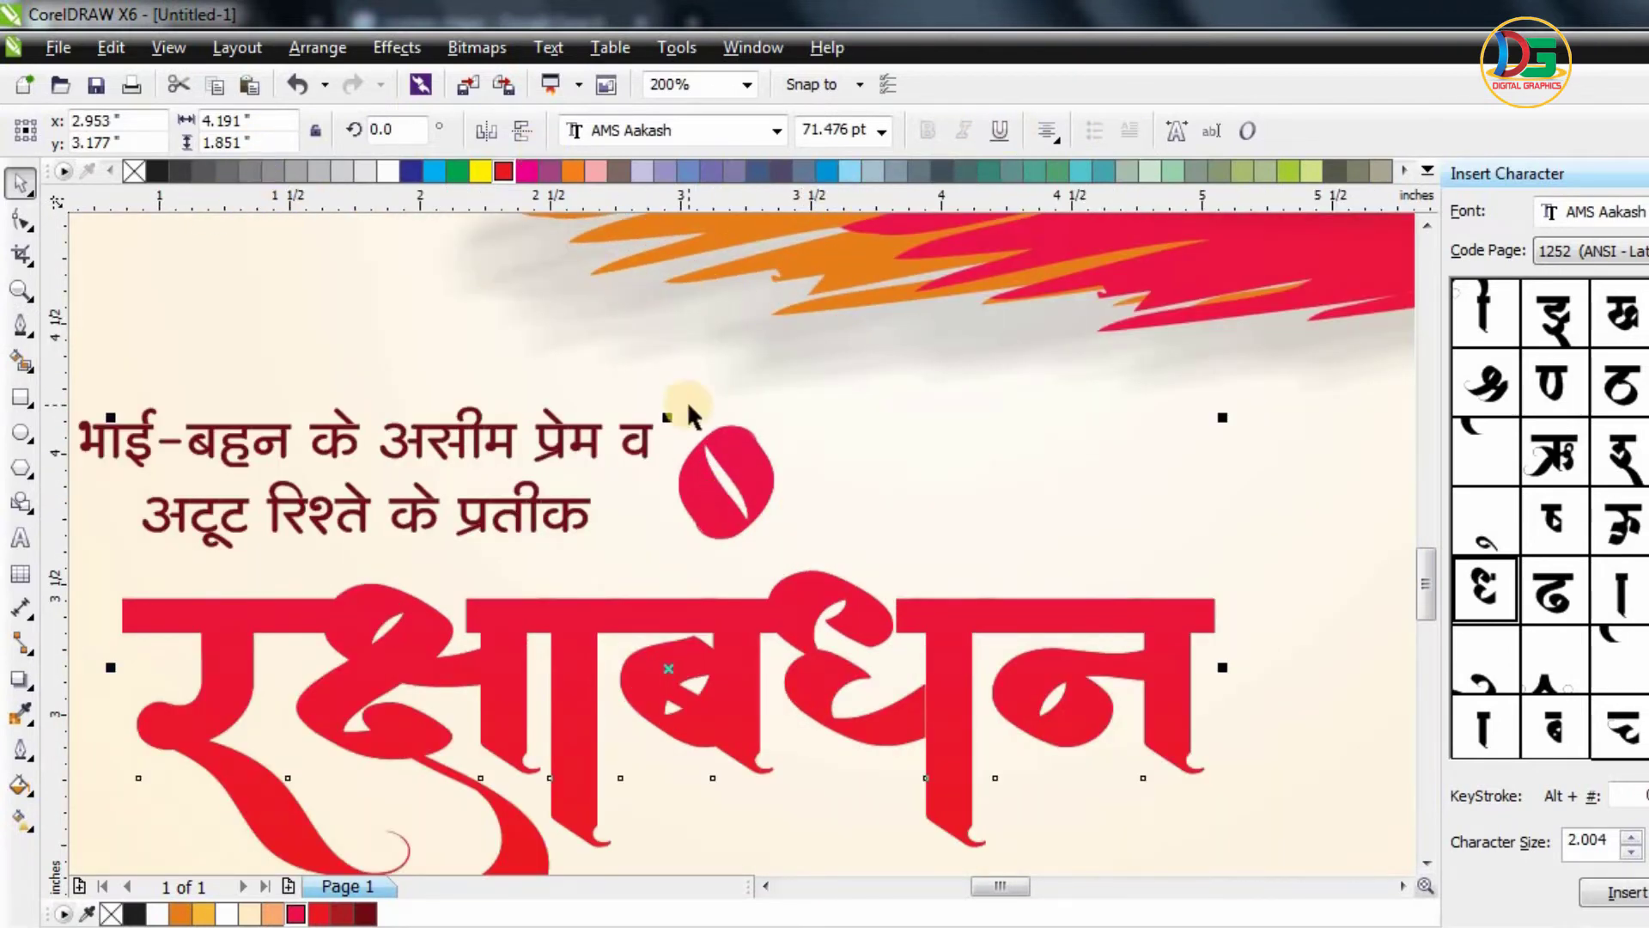
pyautogui.press('F12')
pyautogui.click(777, 352)
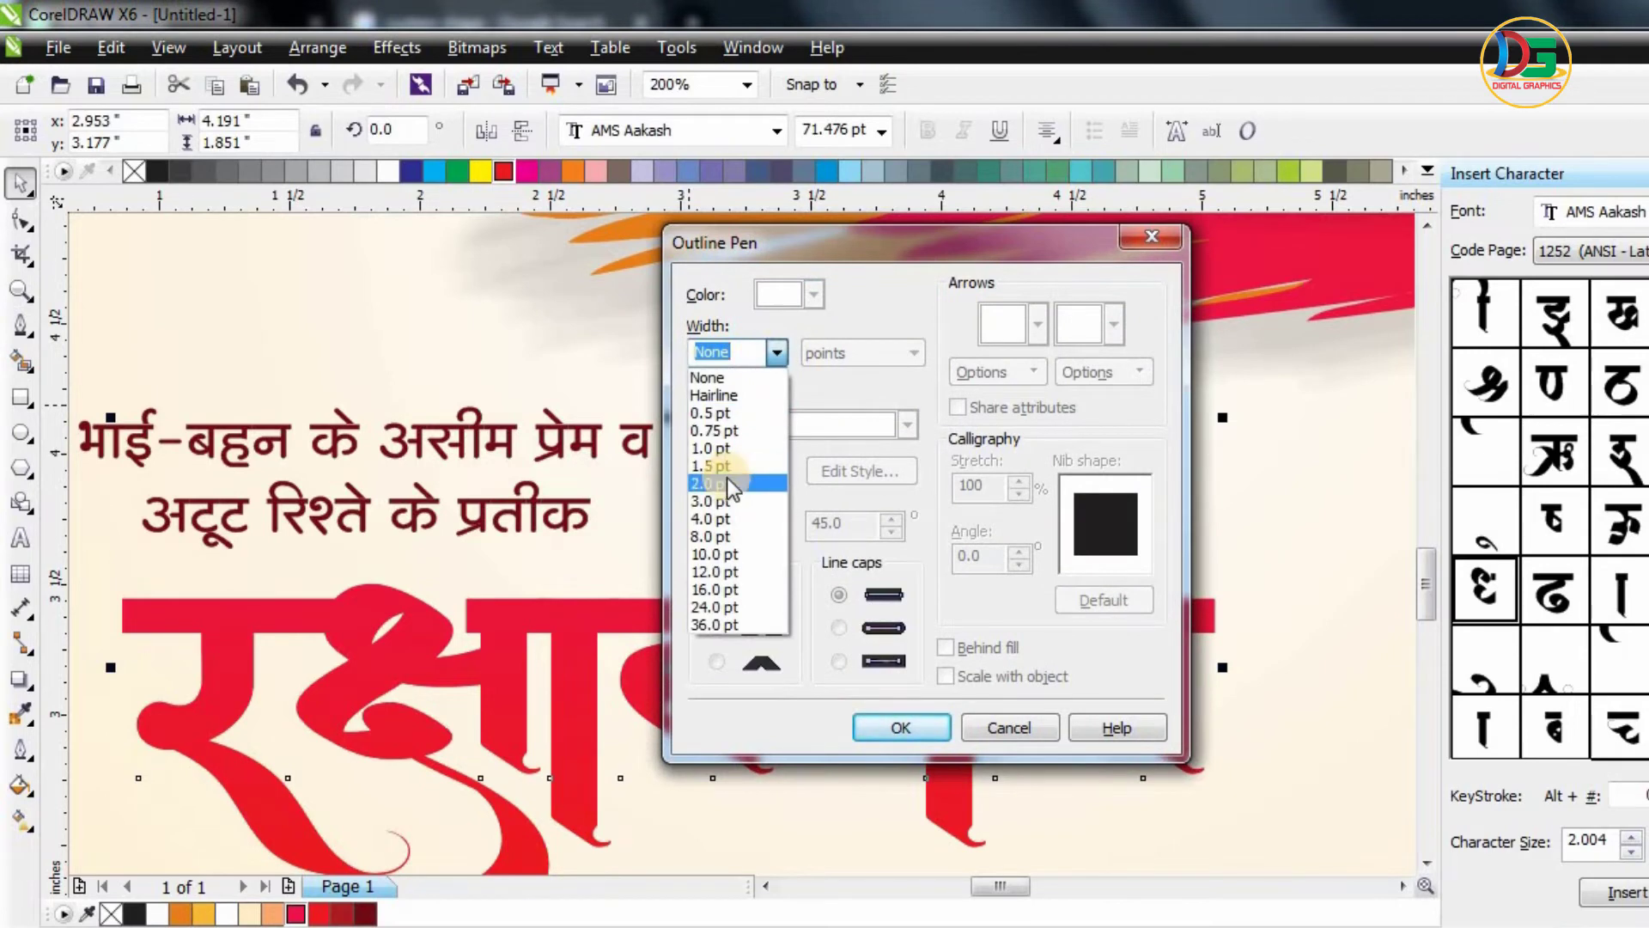
pyautogui.click(727, 481)
# - Give the heading's outline rounded corners and rounded line caps, place it behind the fill and make it scale with the object
pyautogui.click(782, 400)
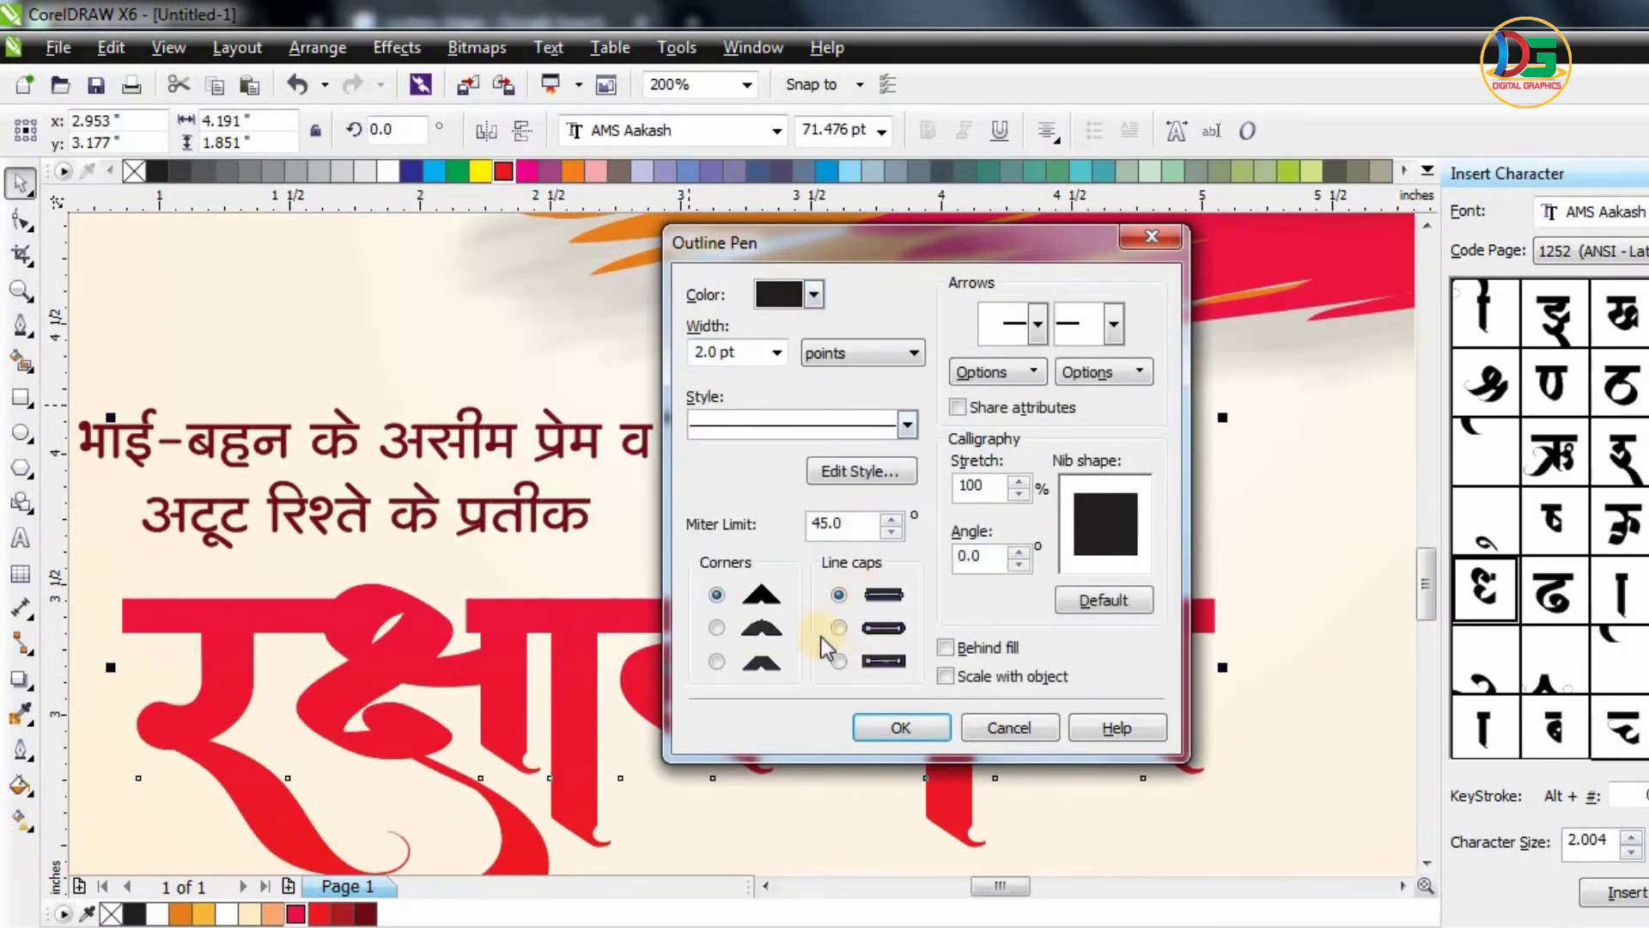
pyautogui.click(844, 627)
pyautogui.click(961, 647)
pyautogui.click(948, 674)
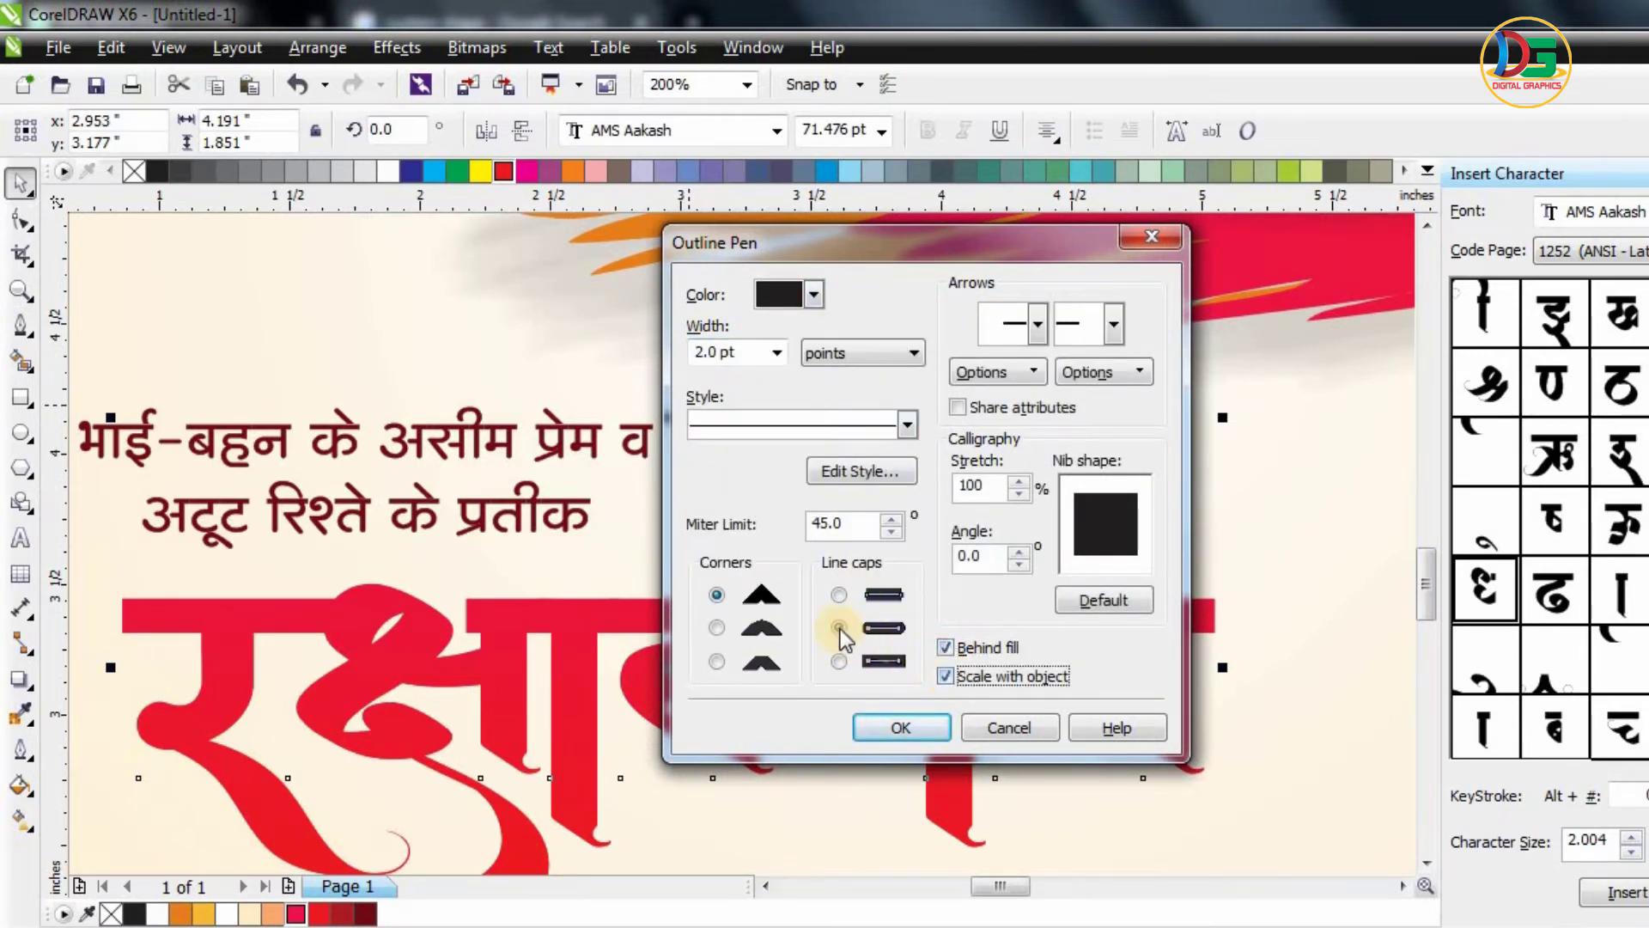
pyautogui.click(706, 627)
pyautogui.click(911, 728)
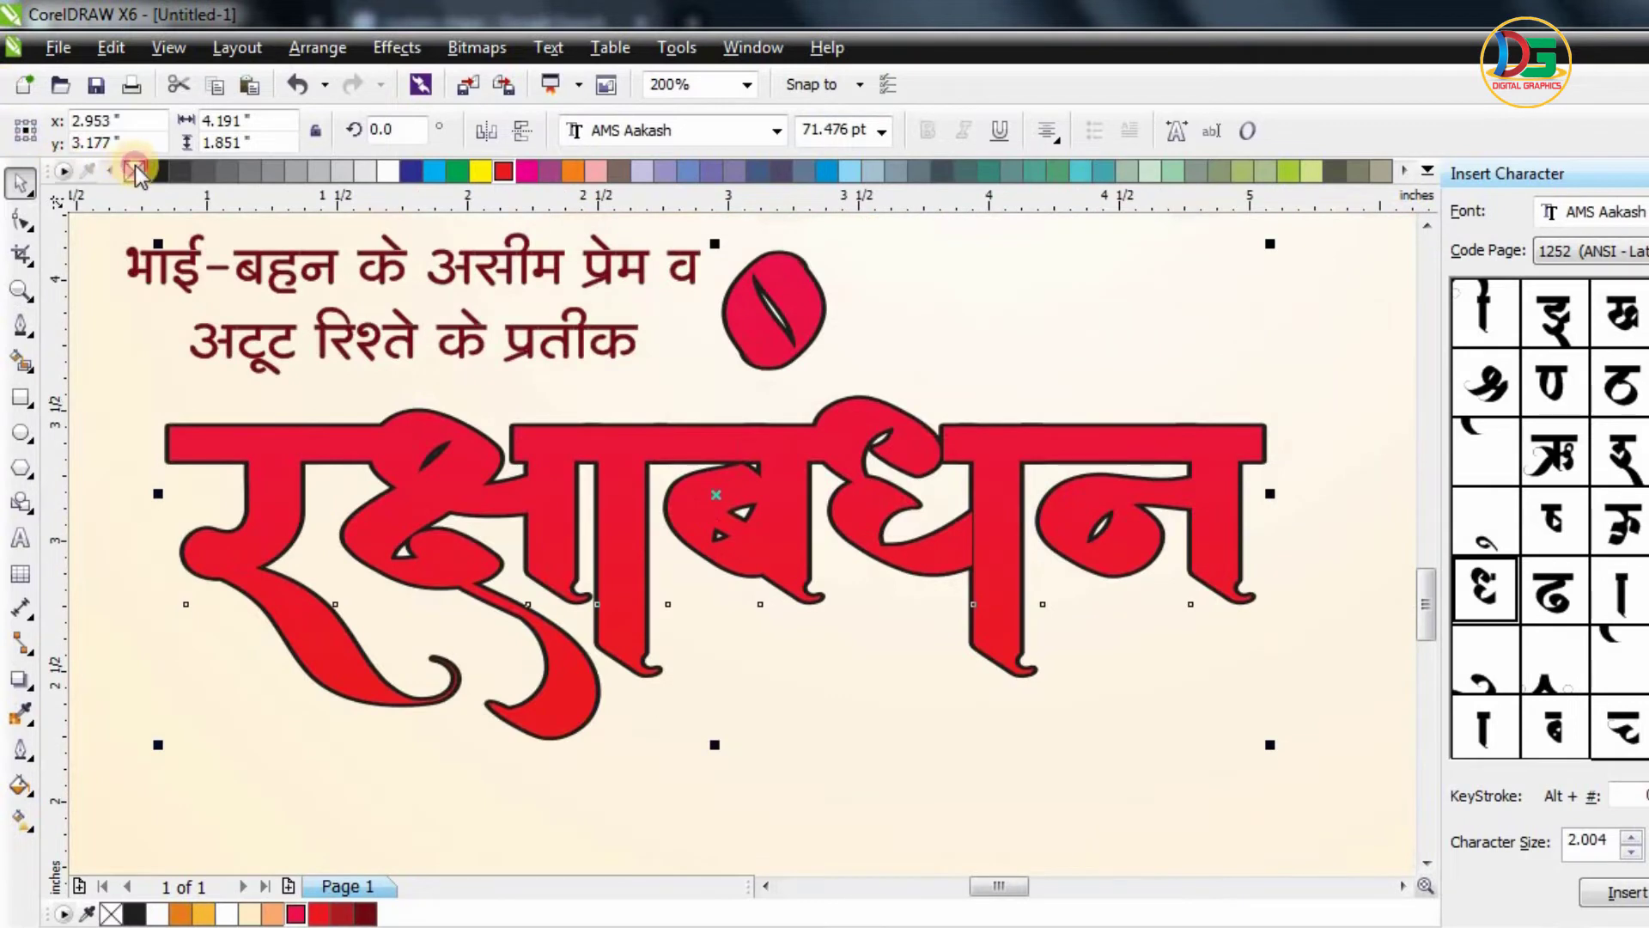
pyautogui.rightClick(137, 171)
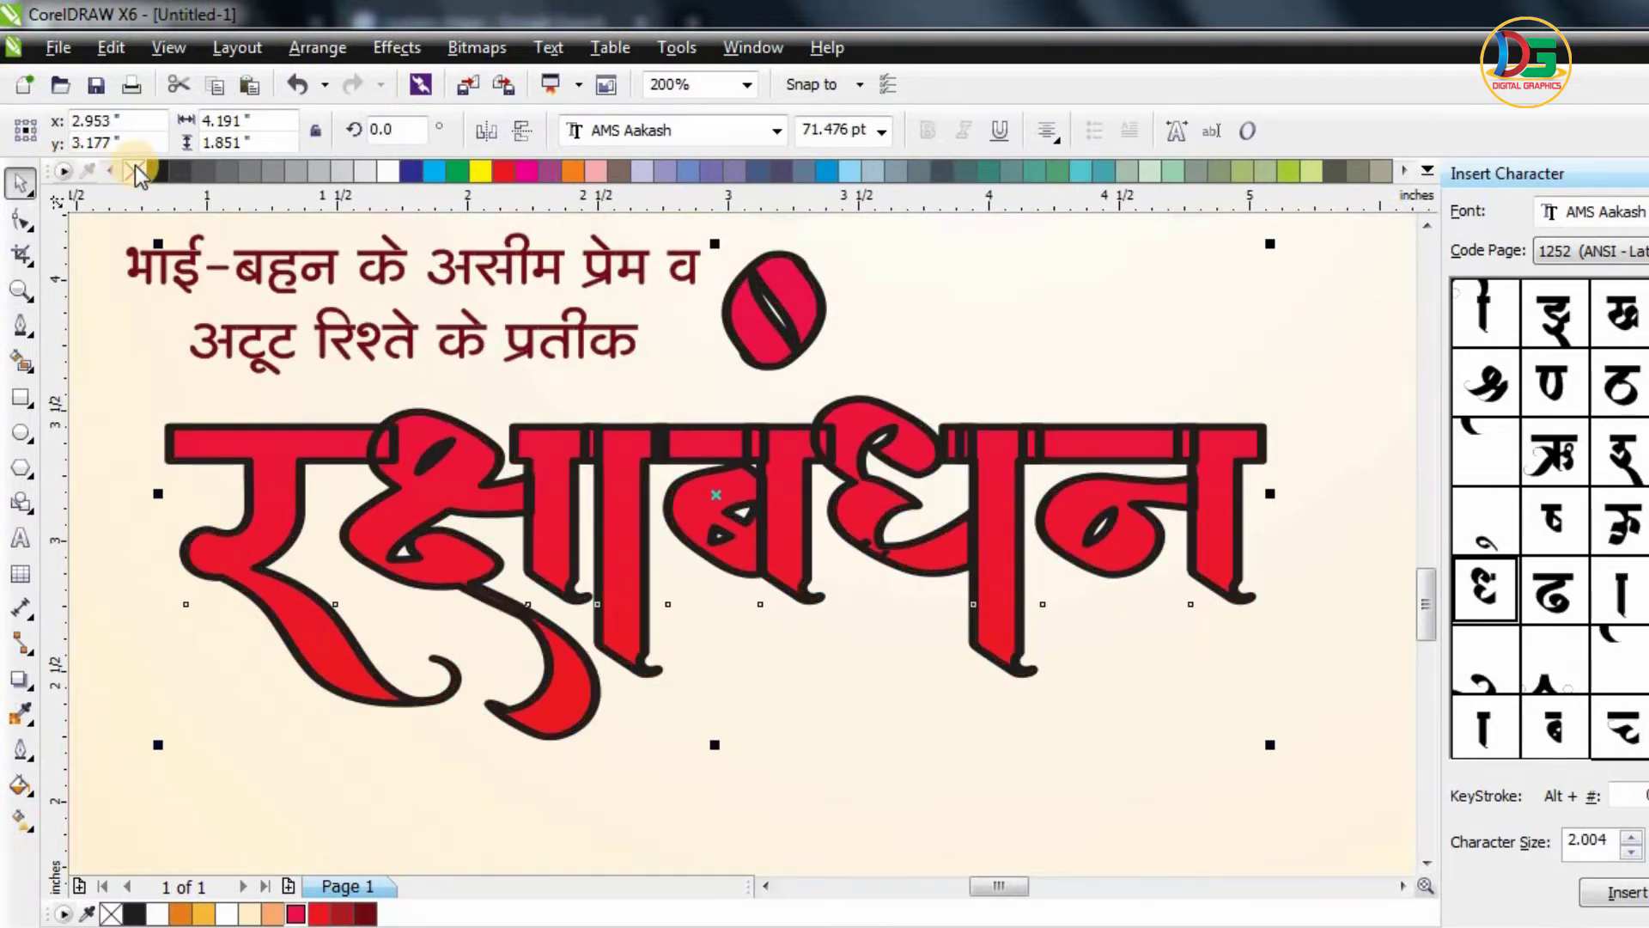
pyautogui.hotkey('ctrl', 'z')
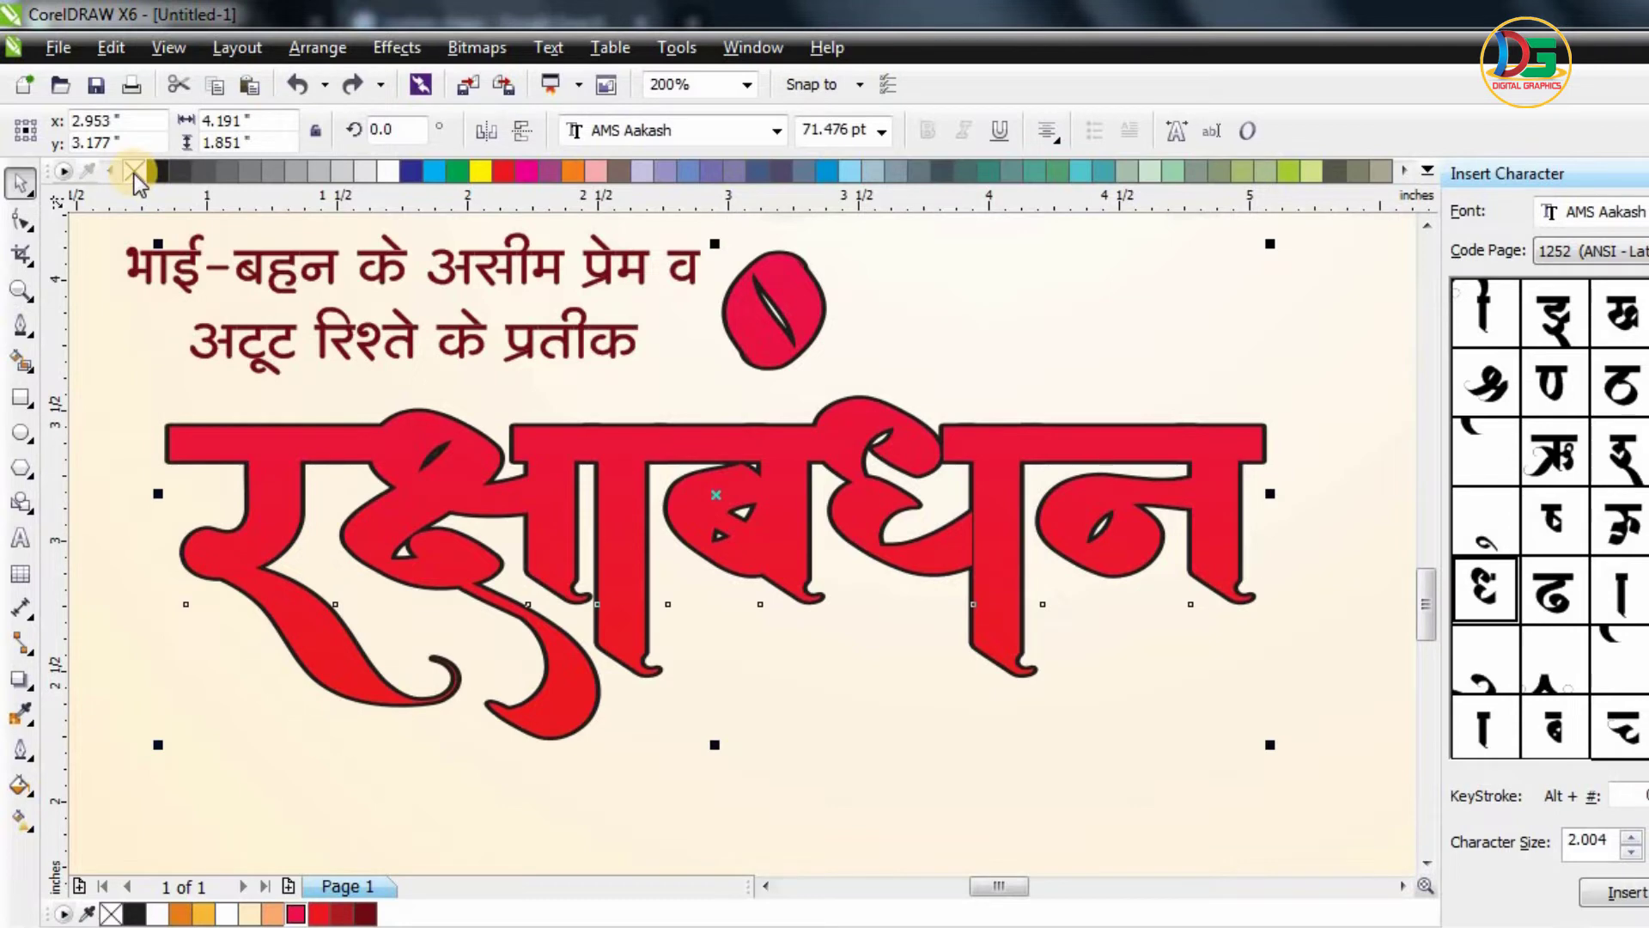
pyautogui.press('F12')
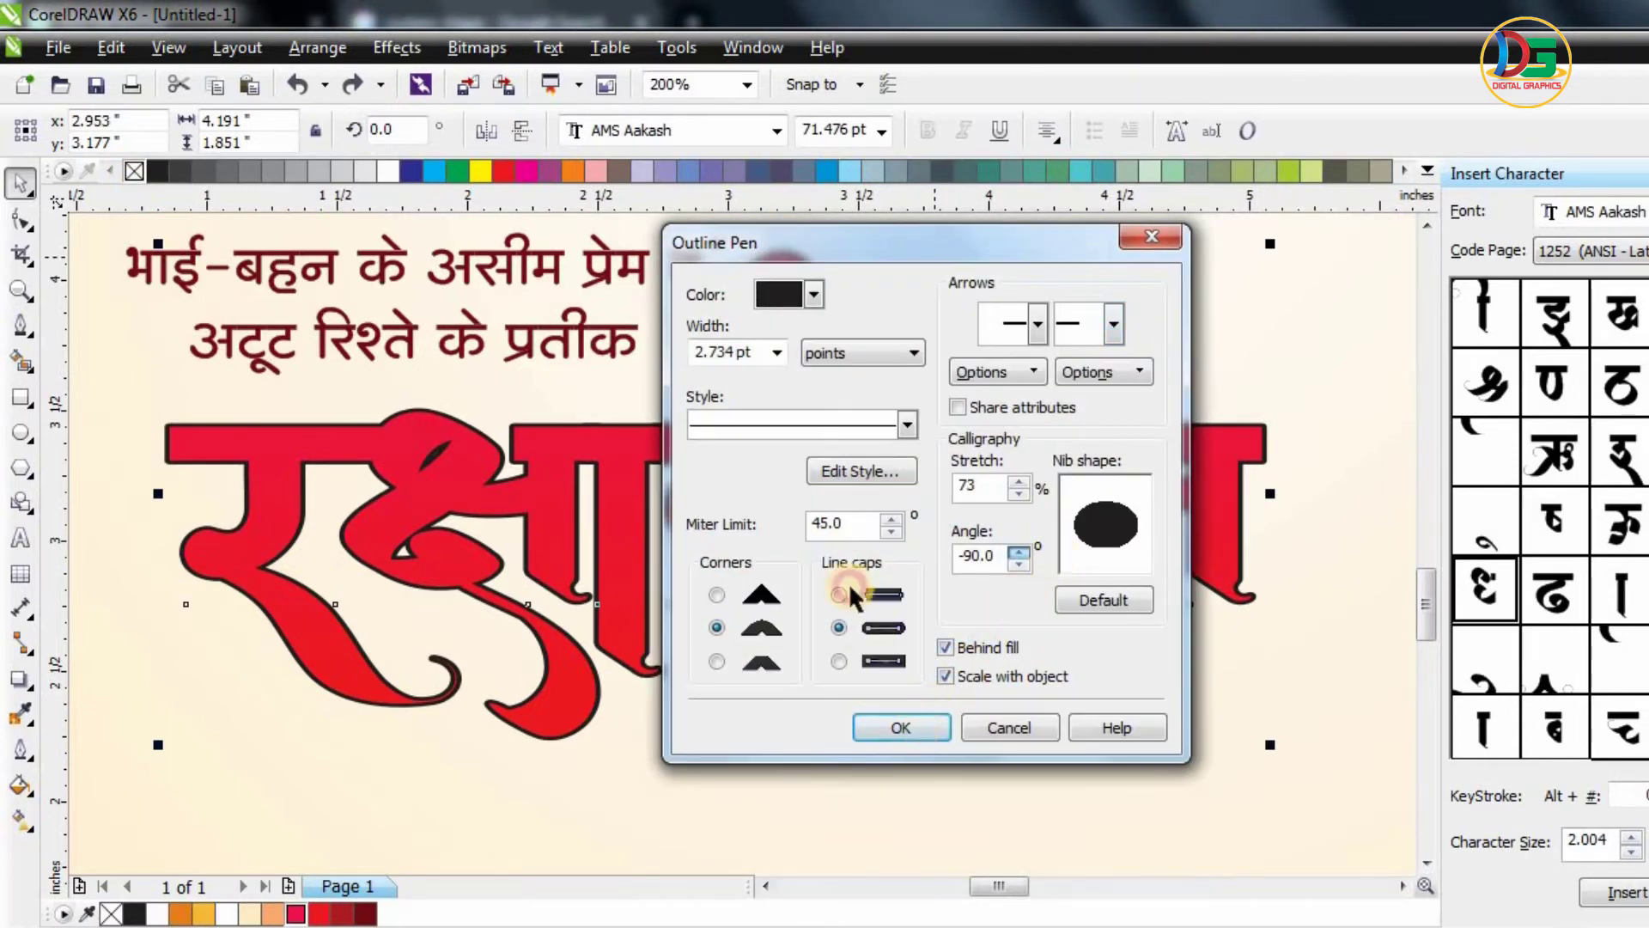
pyautogui.press('Return')
pyautogui.scroll(-2, 833, 453)
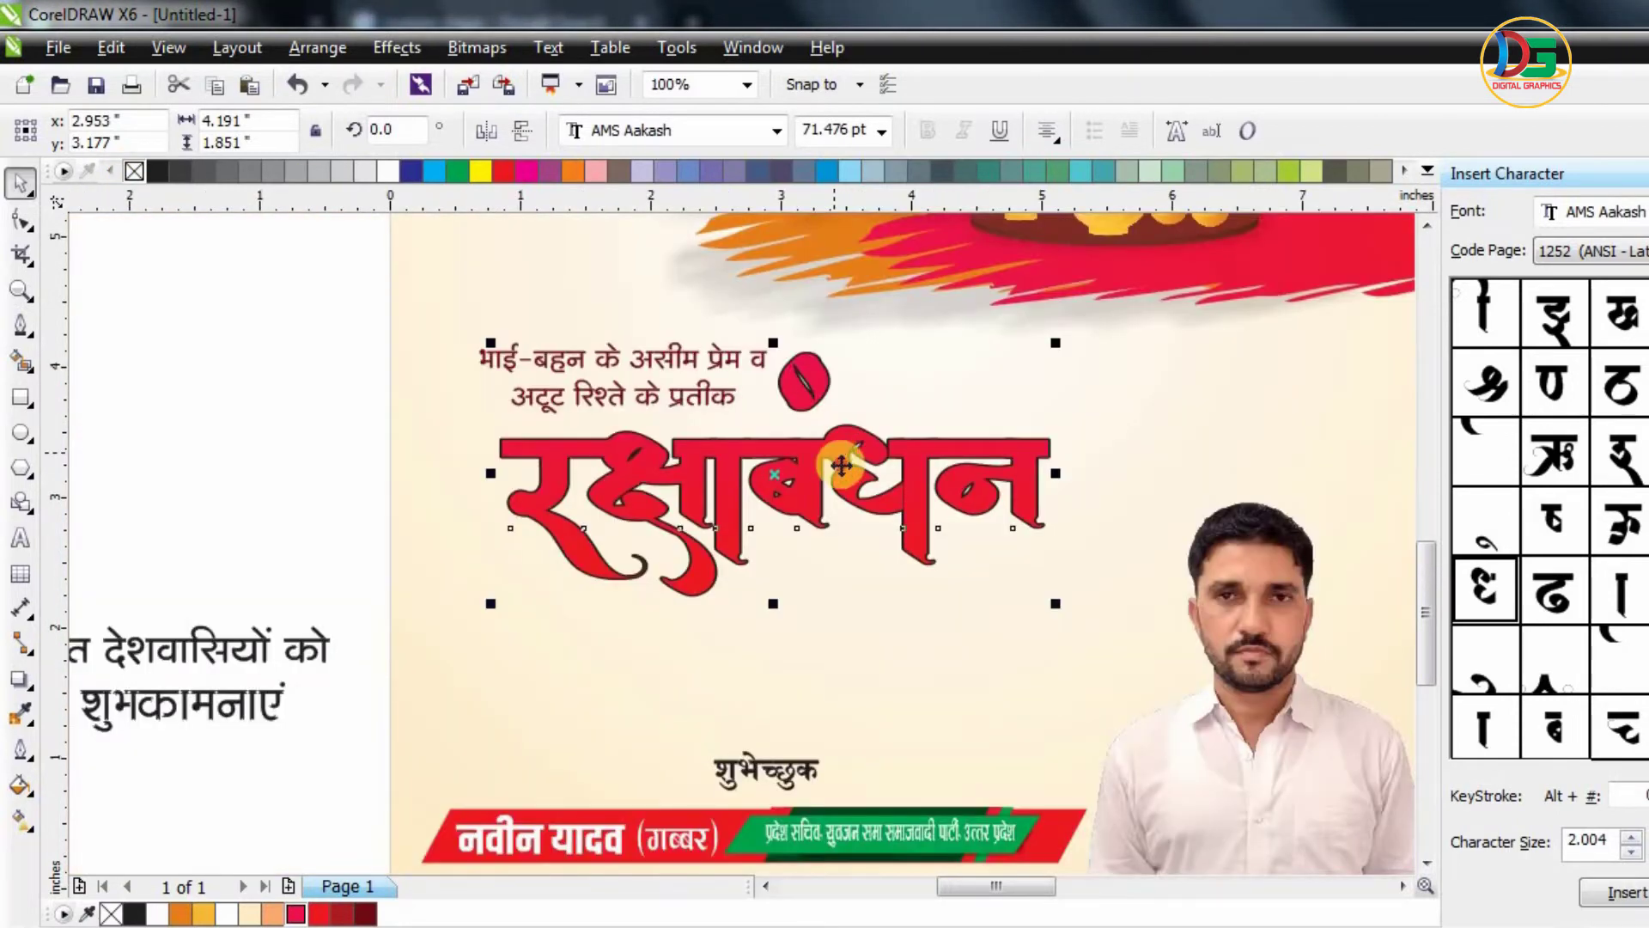
pyautogui.moveTo(841, 465); pyautogui.dragTo(865, 567)
pyautogui.hotkey('ctrl', 'z')
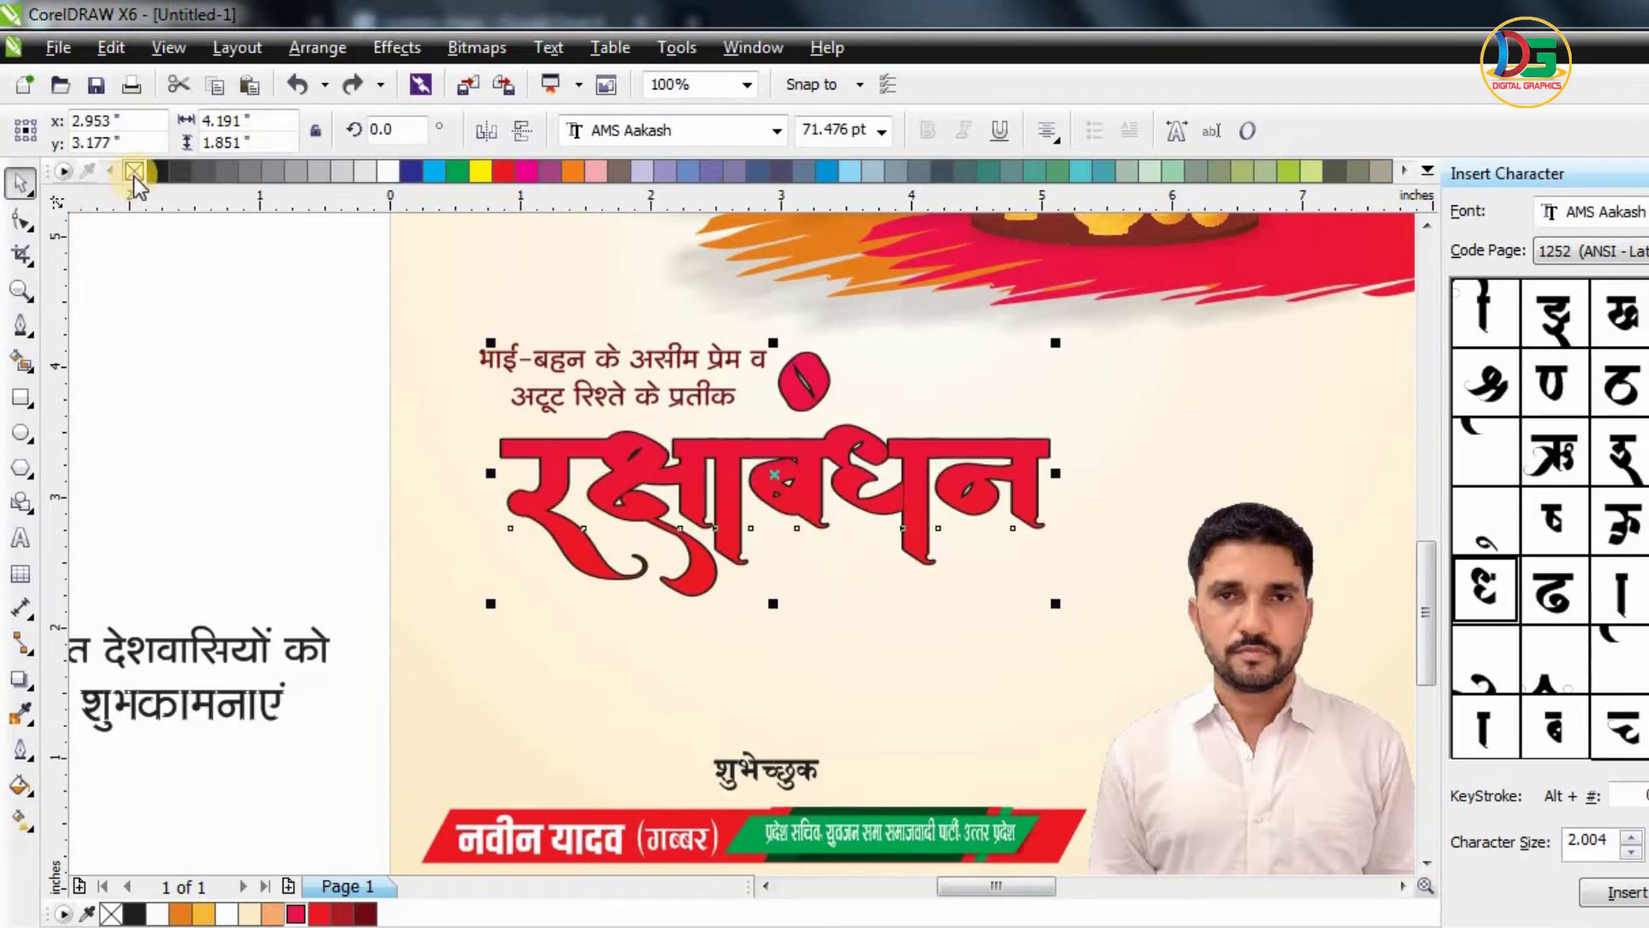
# - Convert the heading's outline to a separate object, then move it below the red heading and ungroup it
pyautogui.click(134, 177)
pyautogui.scroll(2, 847, 439)
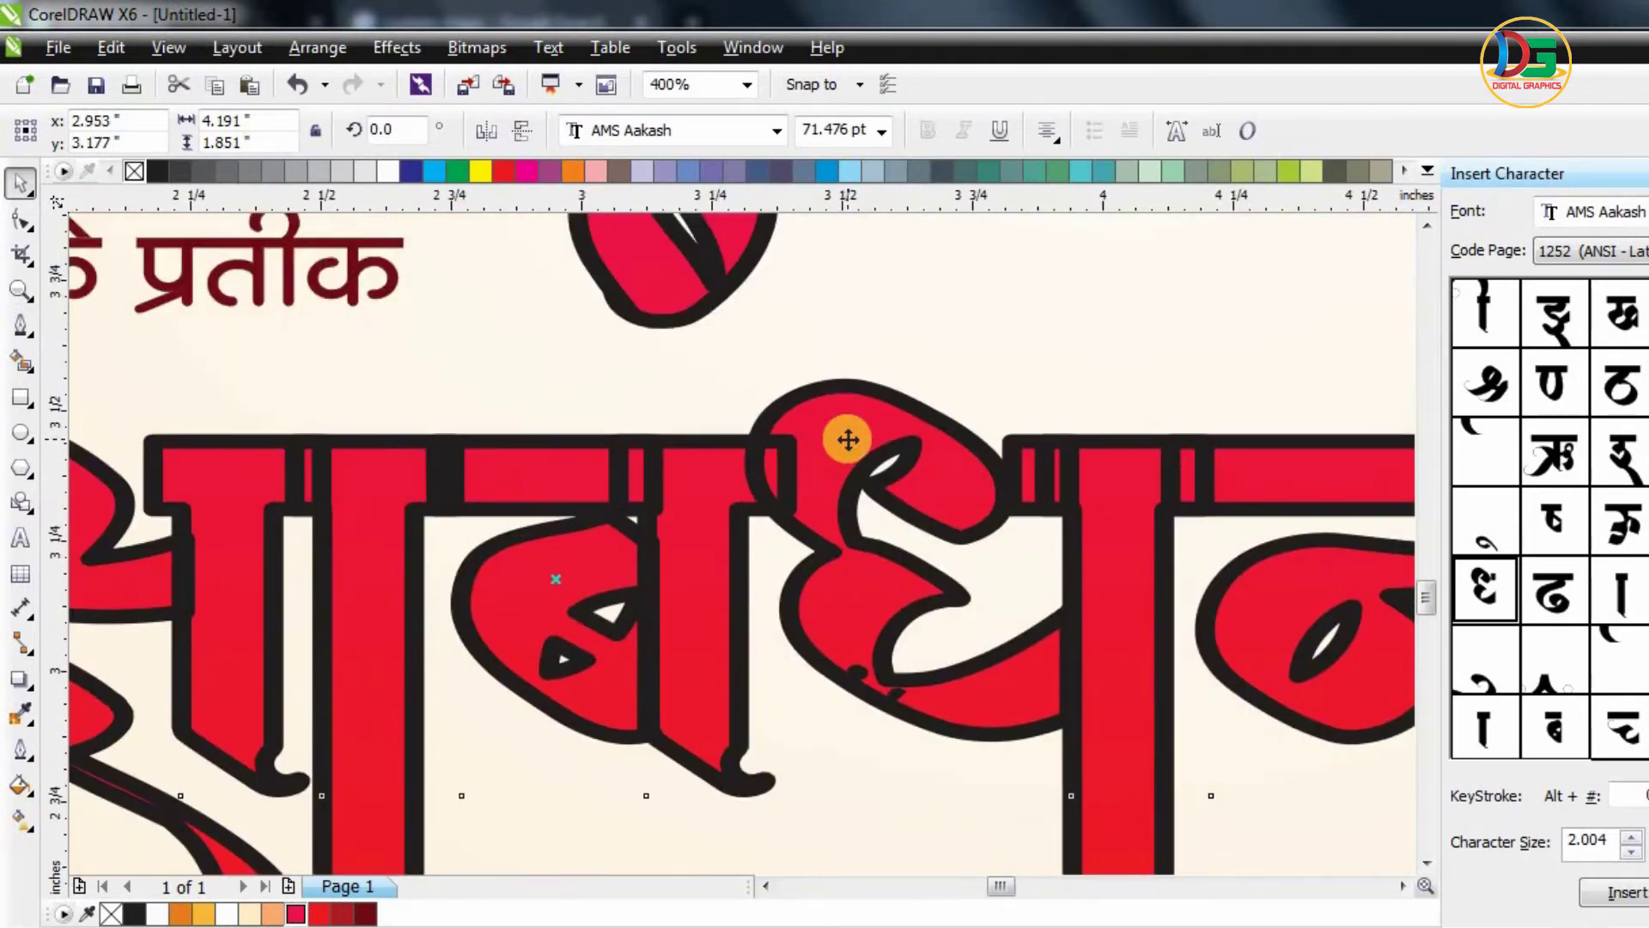
pyautogui.scroll(-2, 848, 440)
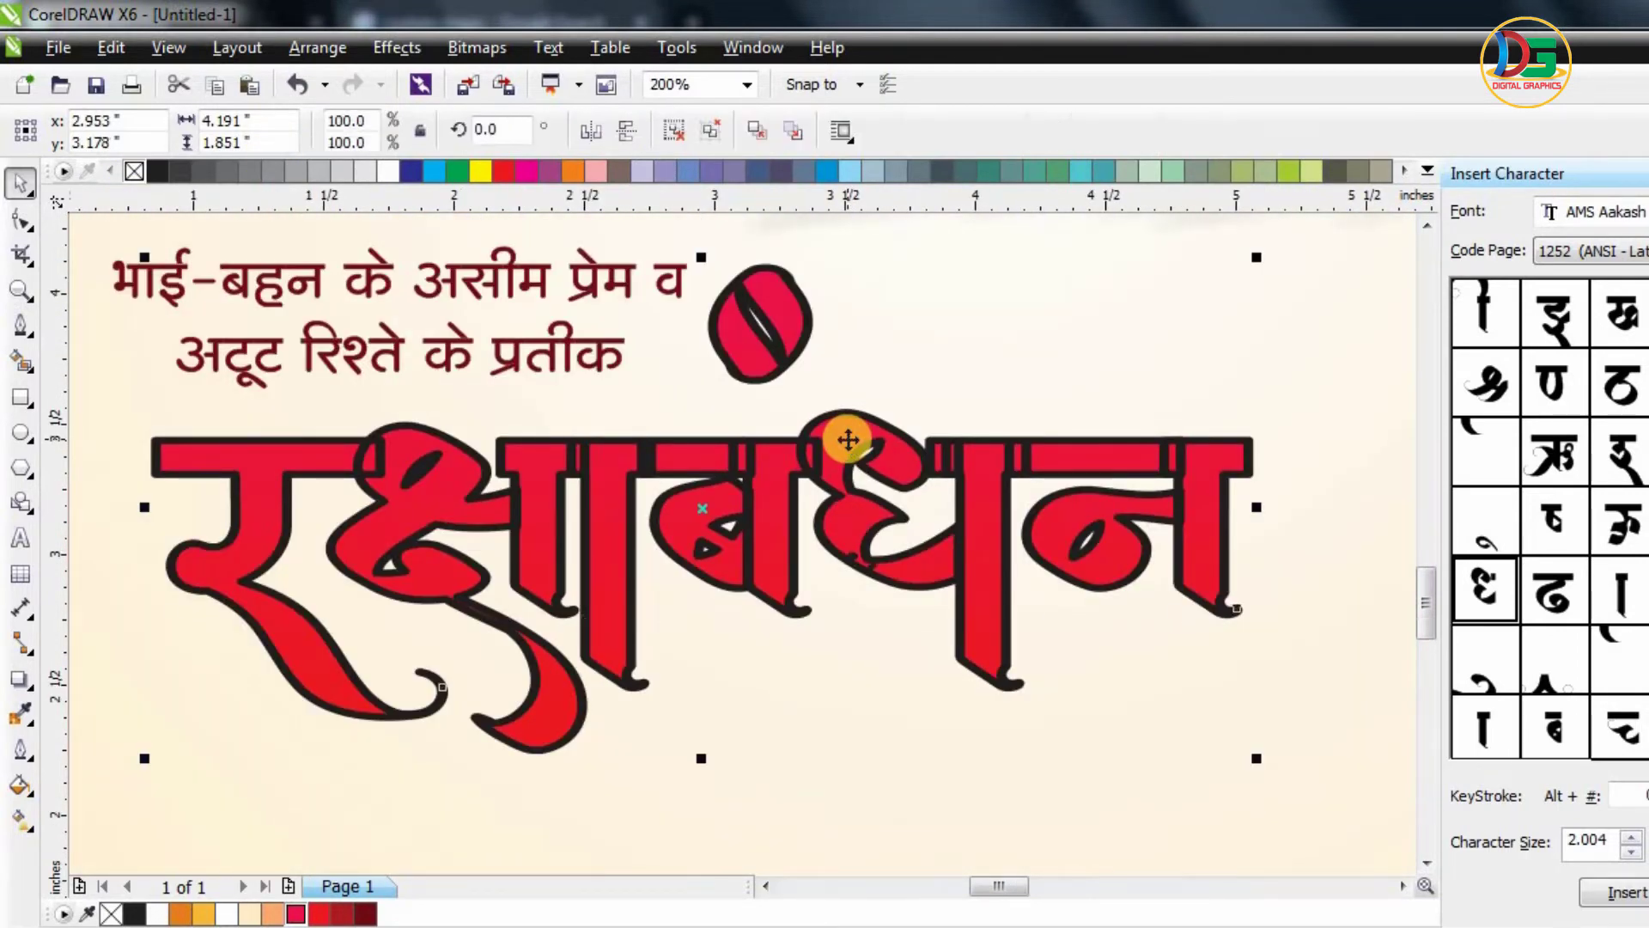
pyautogui.scroll(-2, 597, 448)
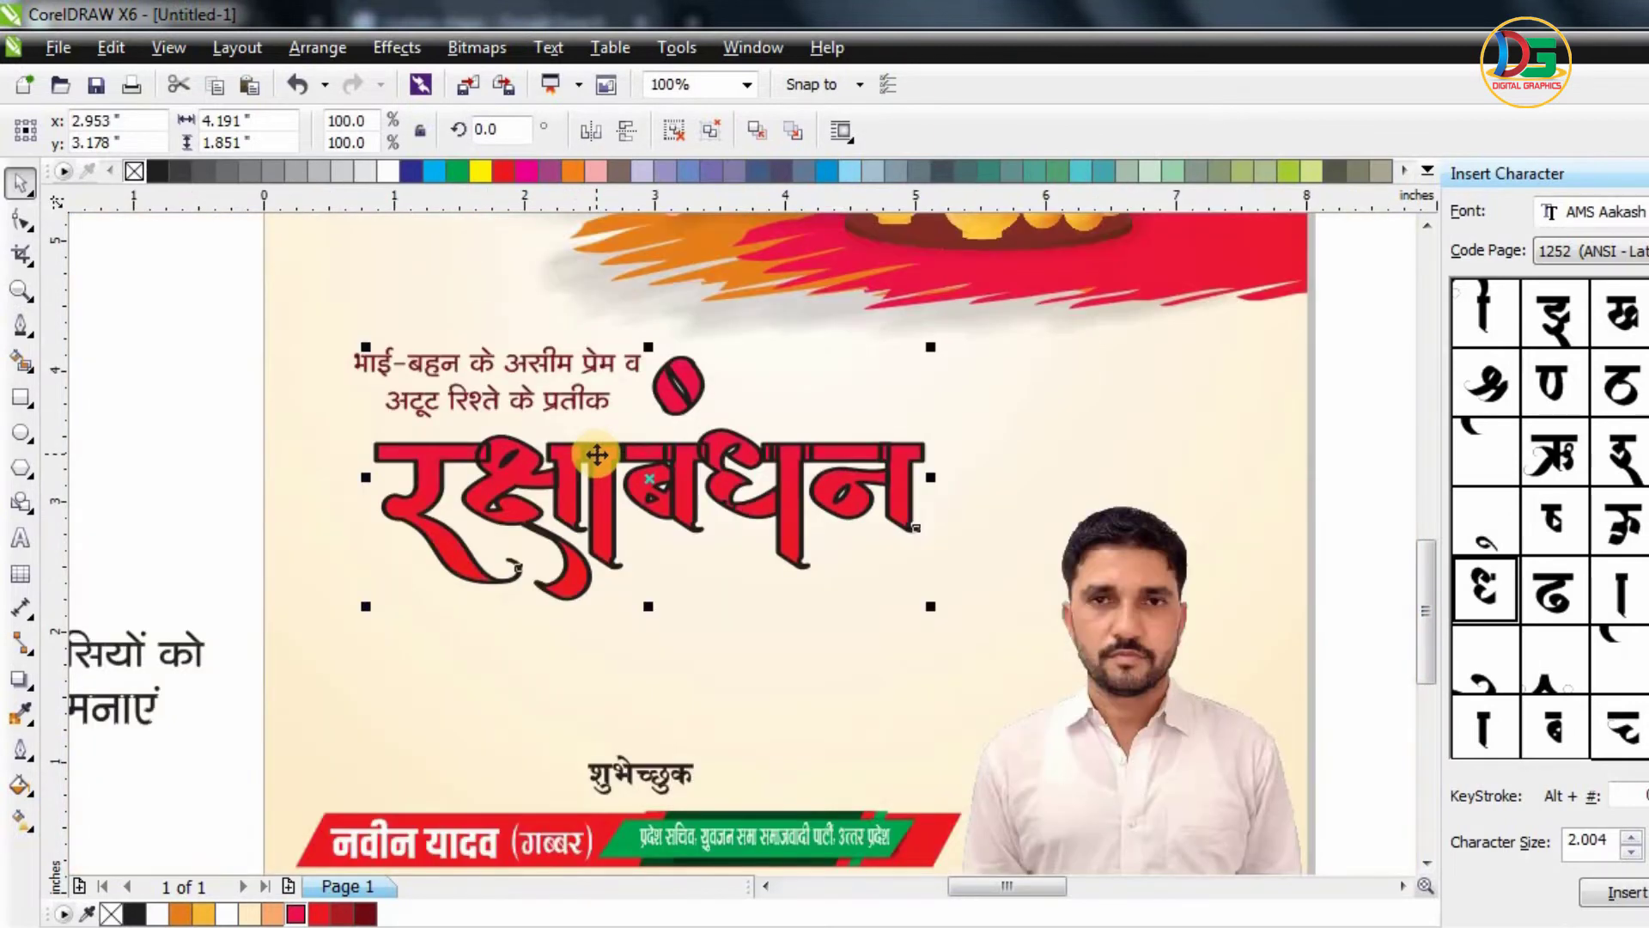
pyautogui.moveTo(597, 456); pyautogui.dragTo(629, 612)
pyautogui.scroll(2, 631, 606)
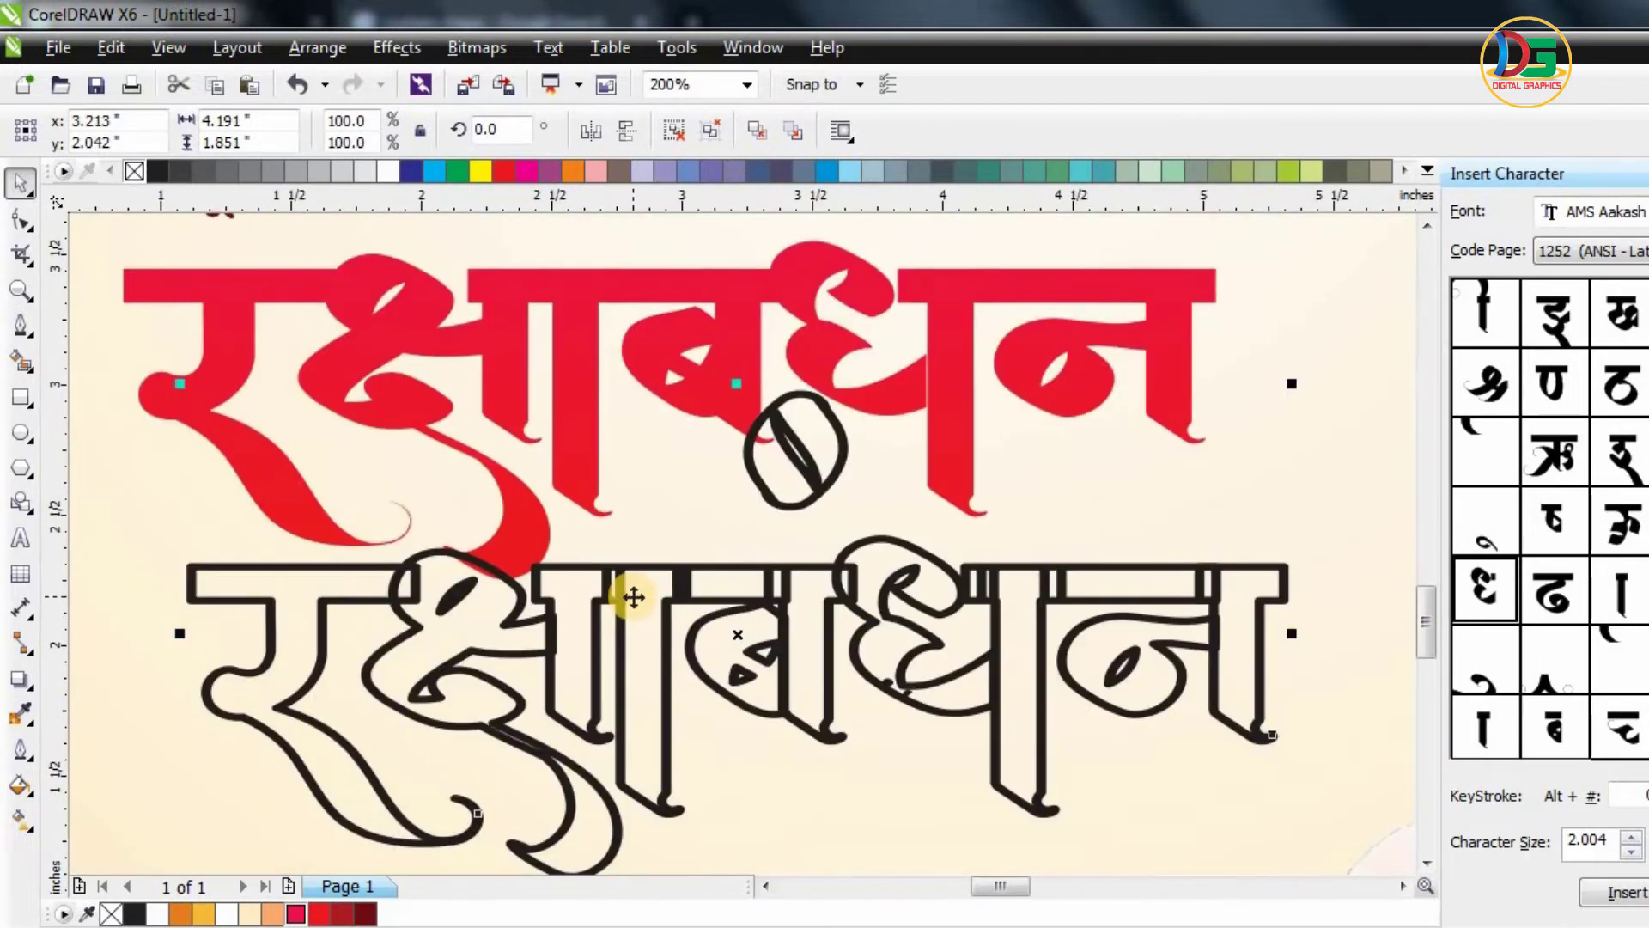
pyautogui.click(684, 130)
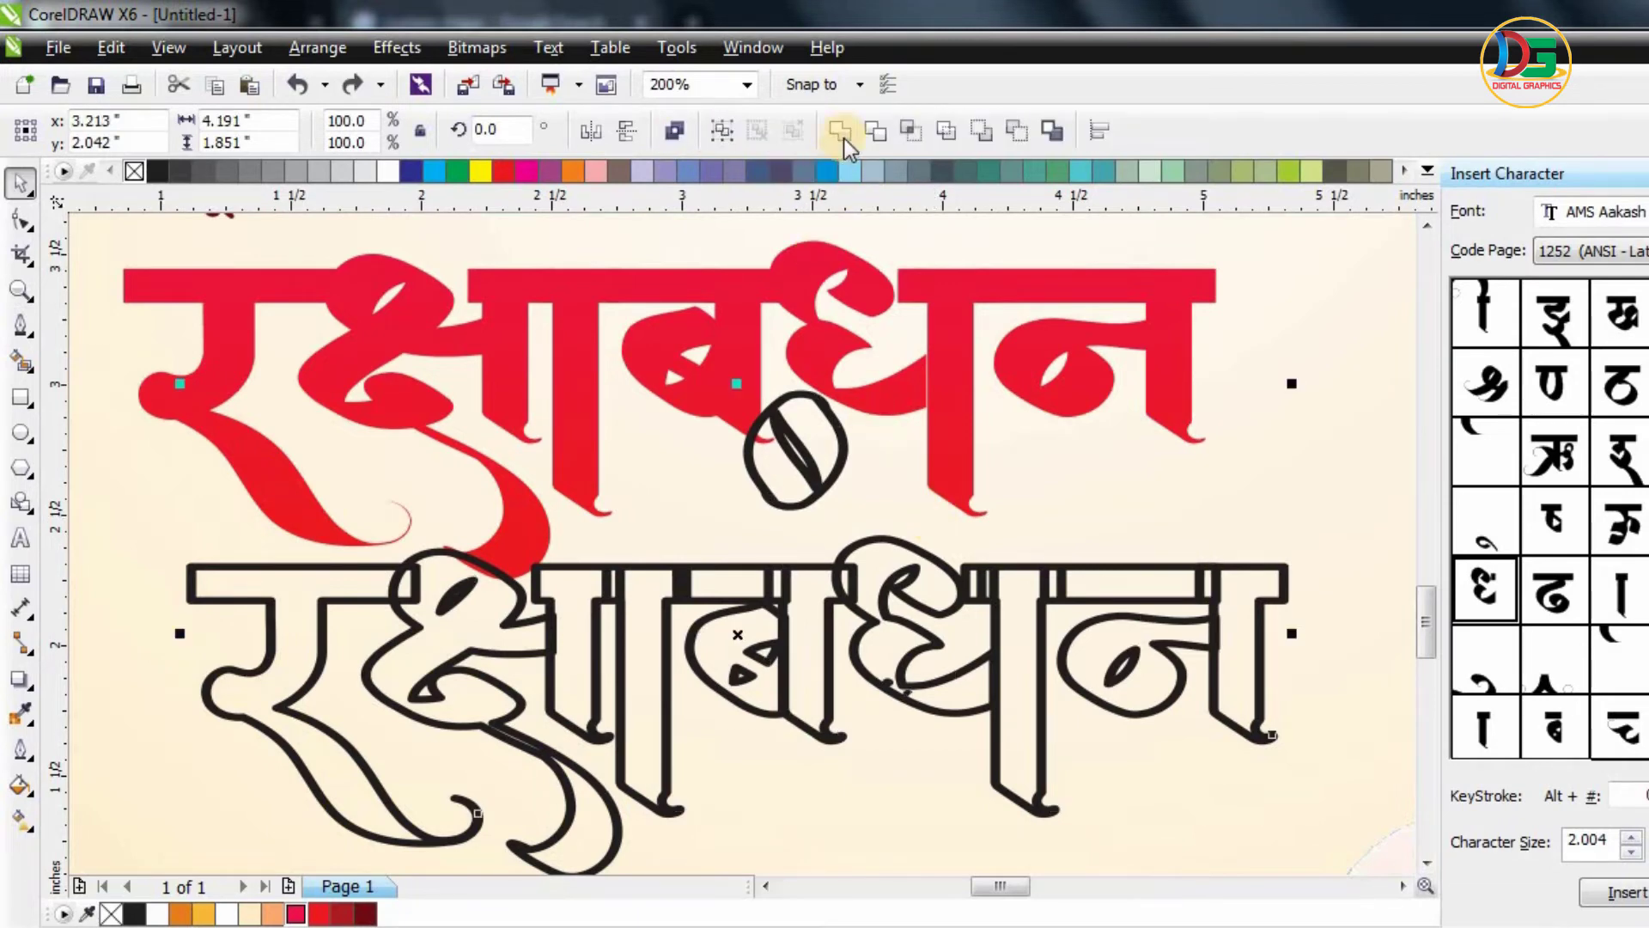
pyautogui.click(843, 131)
pyautogui.moveTo(875, 595); pyautogui.dragTo(937, 643)
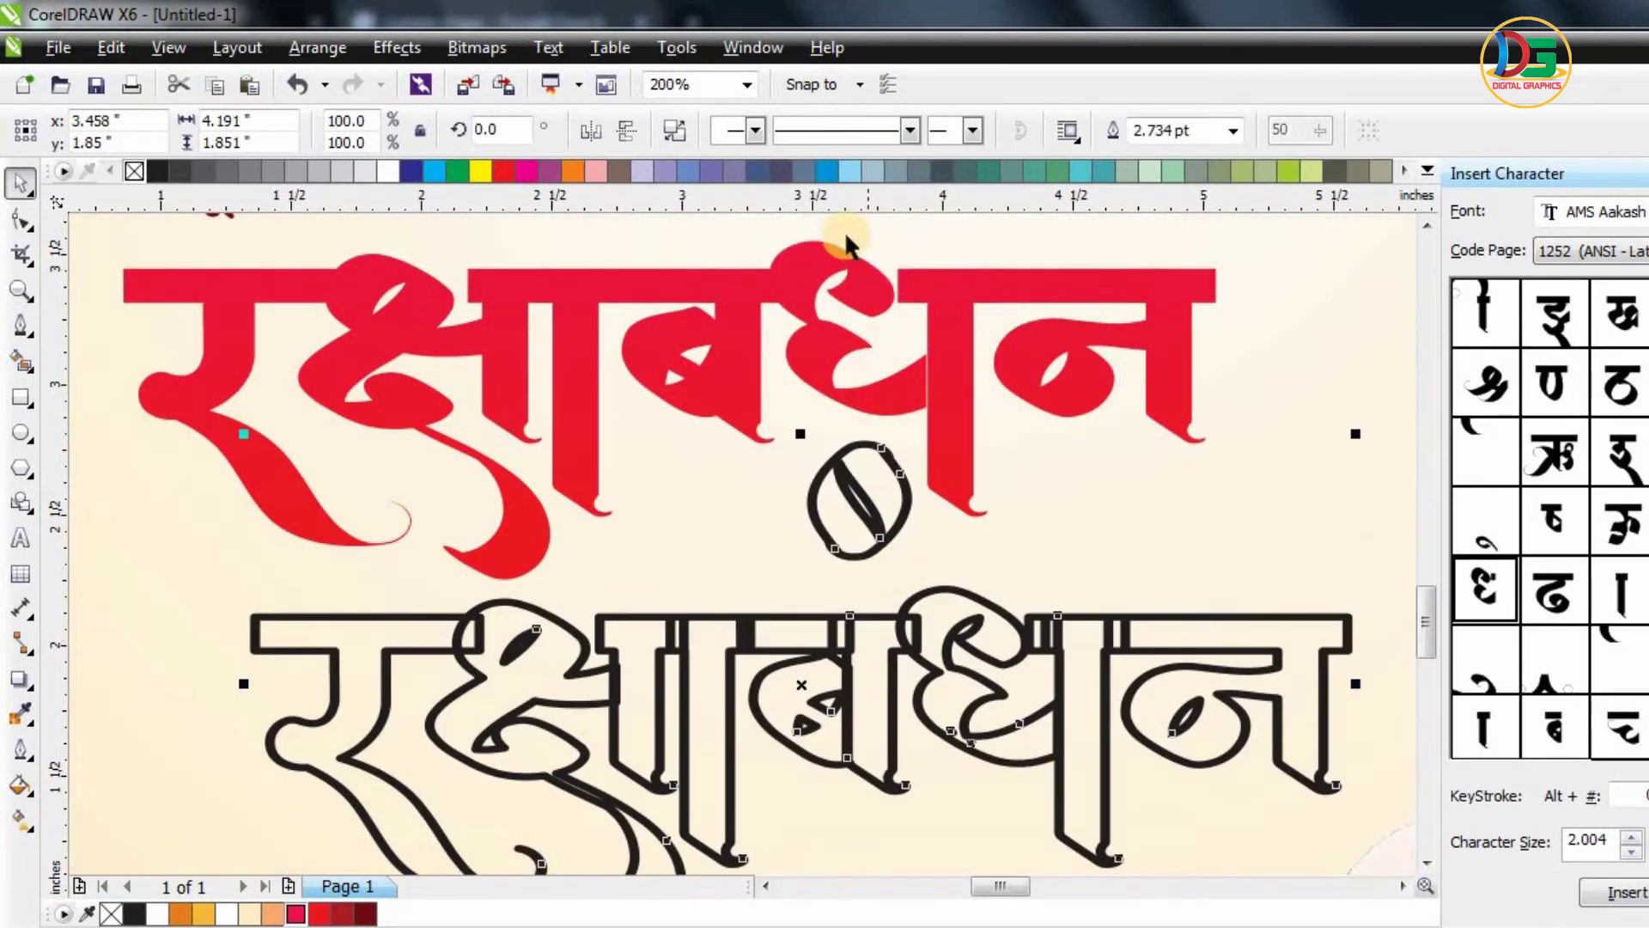
pyautogui.hotkey('ctrl', 'z')
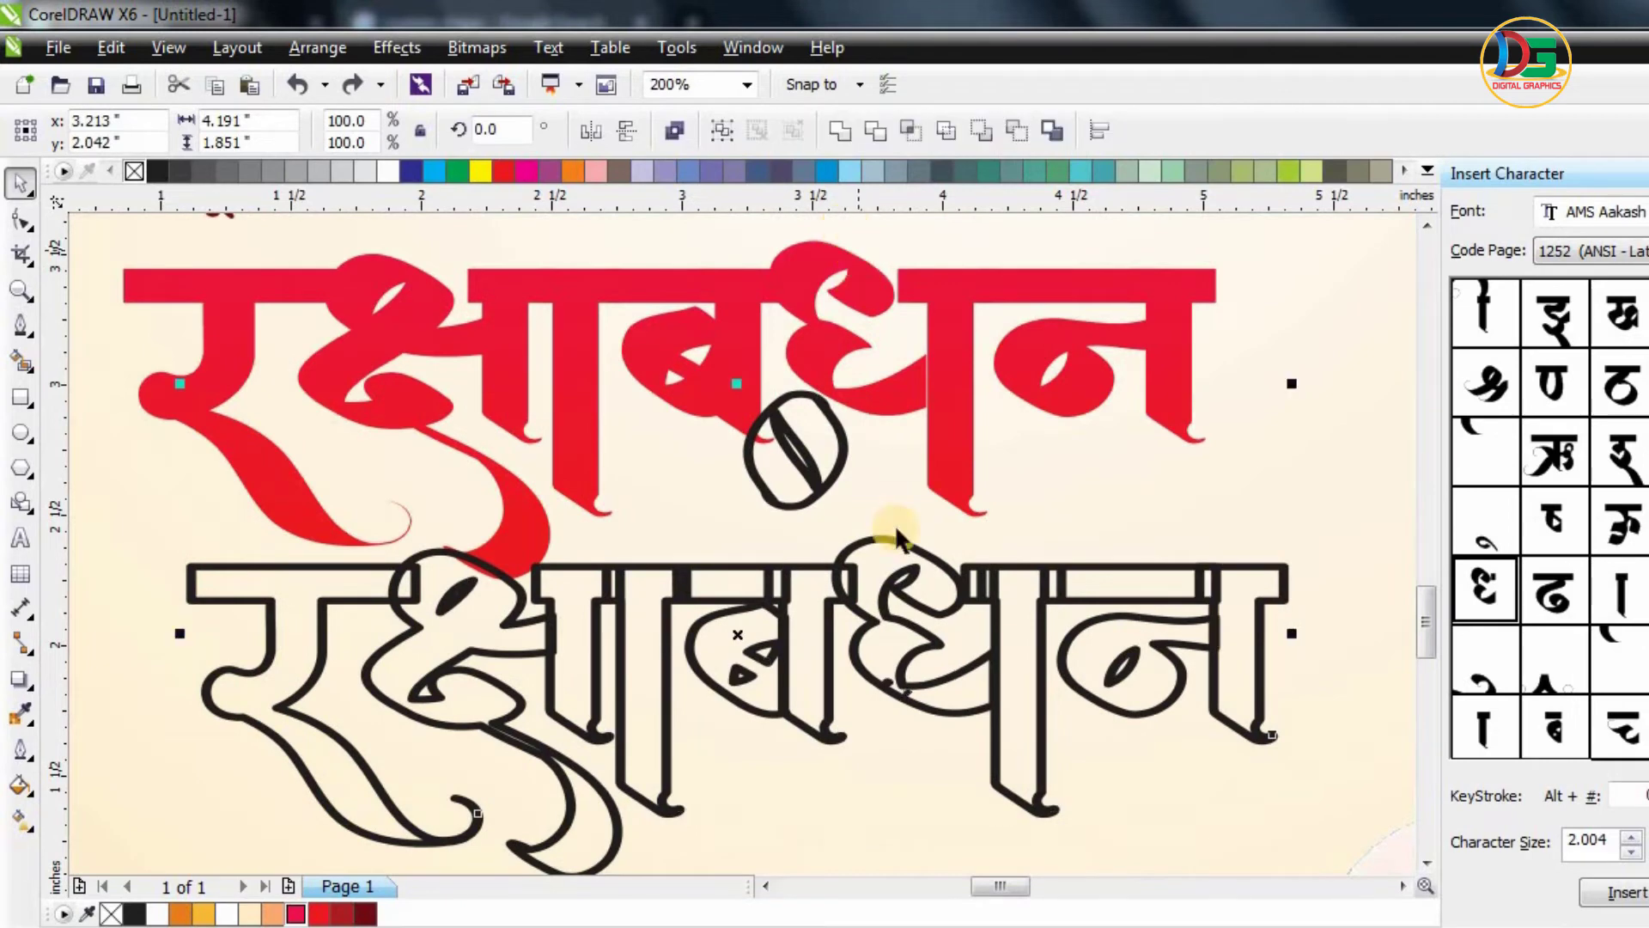
pyautogui.moveTo(842, 578); pyautogui.dragTo(895, 636)
pyautogui.hotkey('ctrl', 'z')
pyautogui.hotkey('ctrl', 'z')
pyautogui.click(1017, 125)
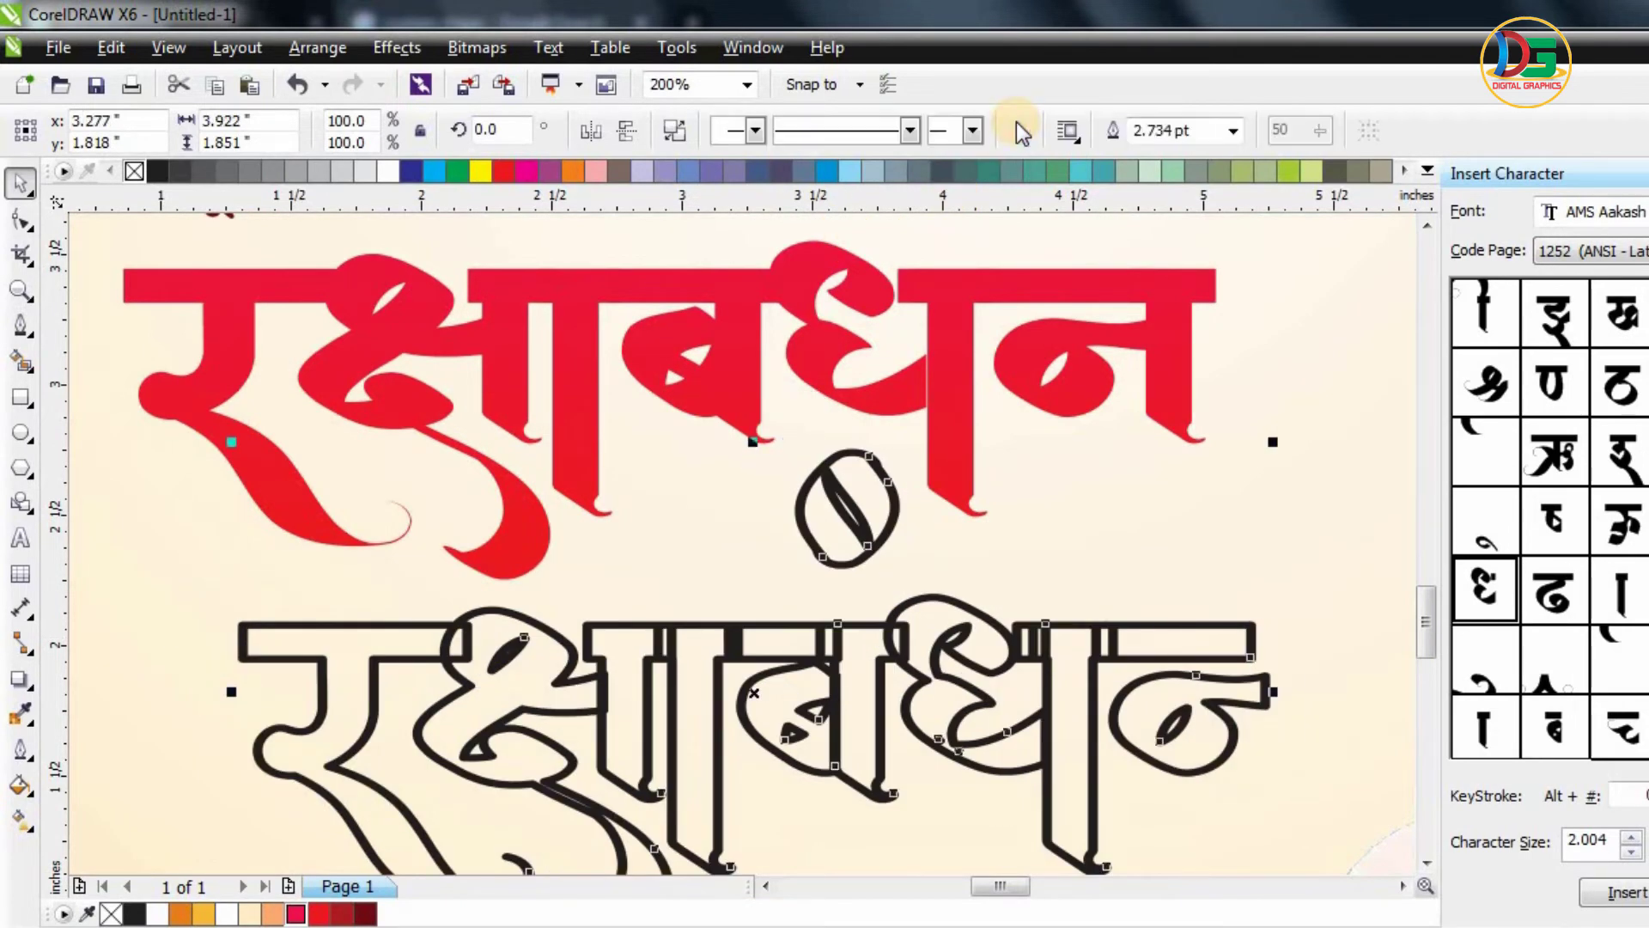
pyautogui.hotkey('ctrl', 'z')
pyautogui.click(1012, 129)
pyautogui.click(1012, 129)
pyautogui.hotkey('ctrl', 'z')
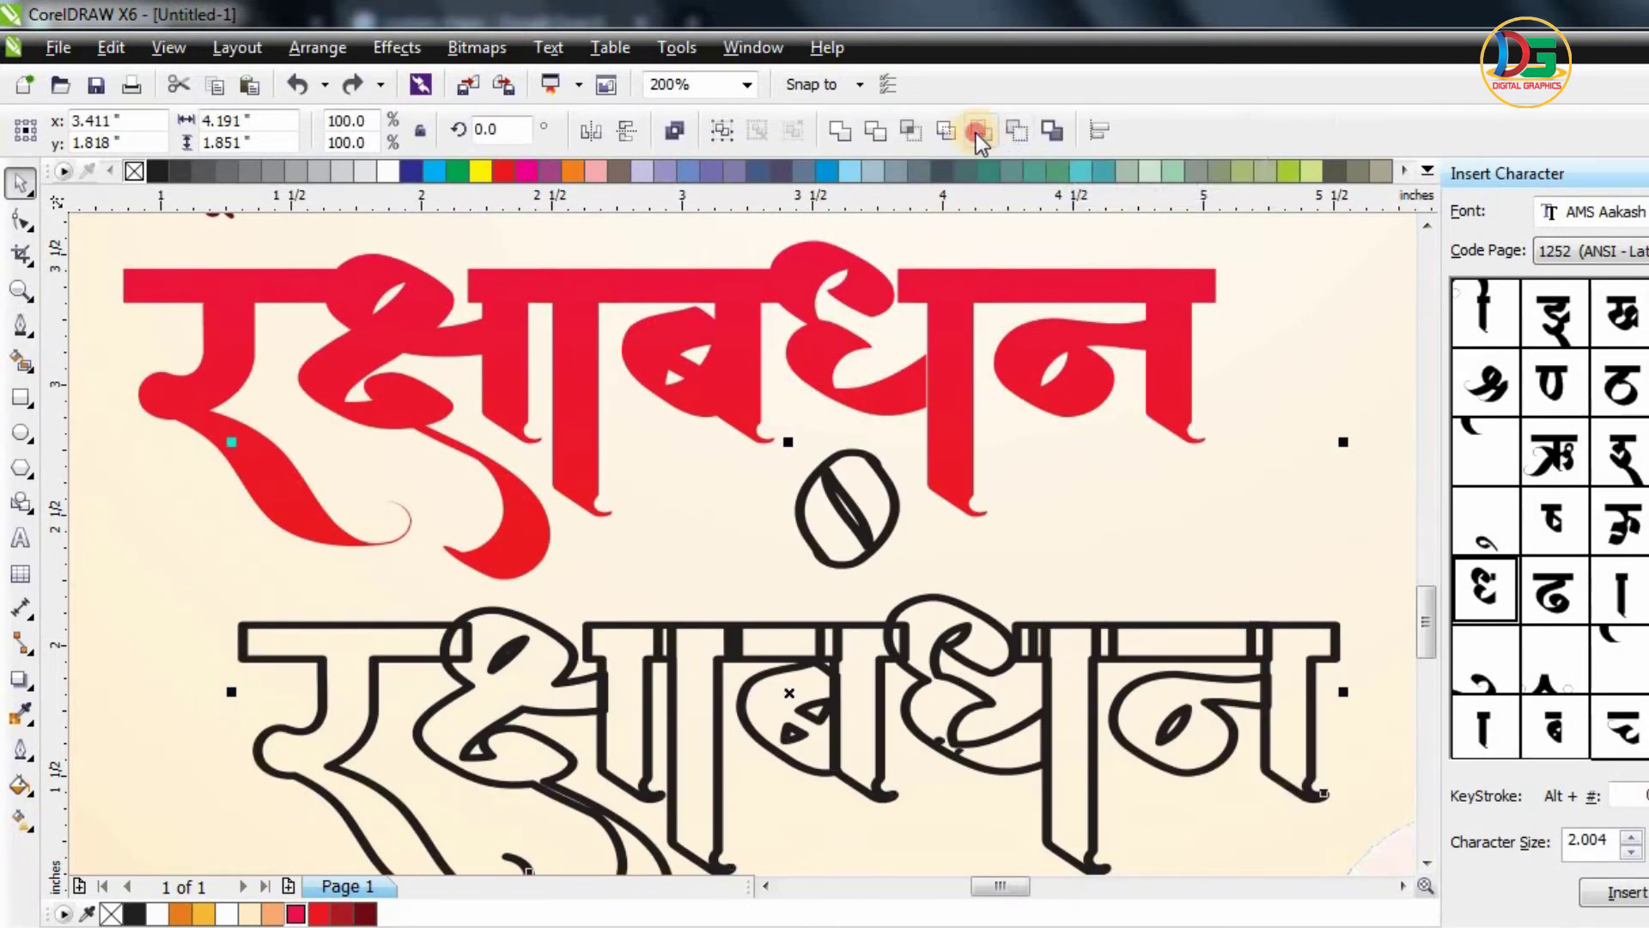
pyautogui.click(976, 132)
pyautogui.hotkey('ctrl', 'z')
pyautogui.click(946, 132)
pyautogui.hotkey('ctrl', 'z')
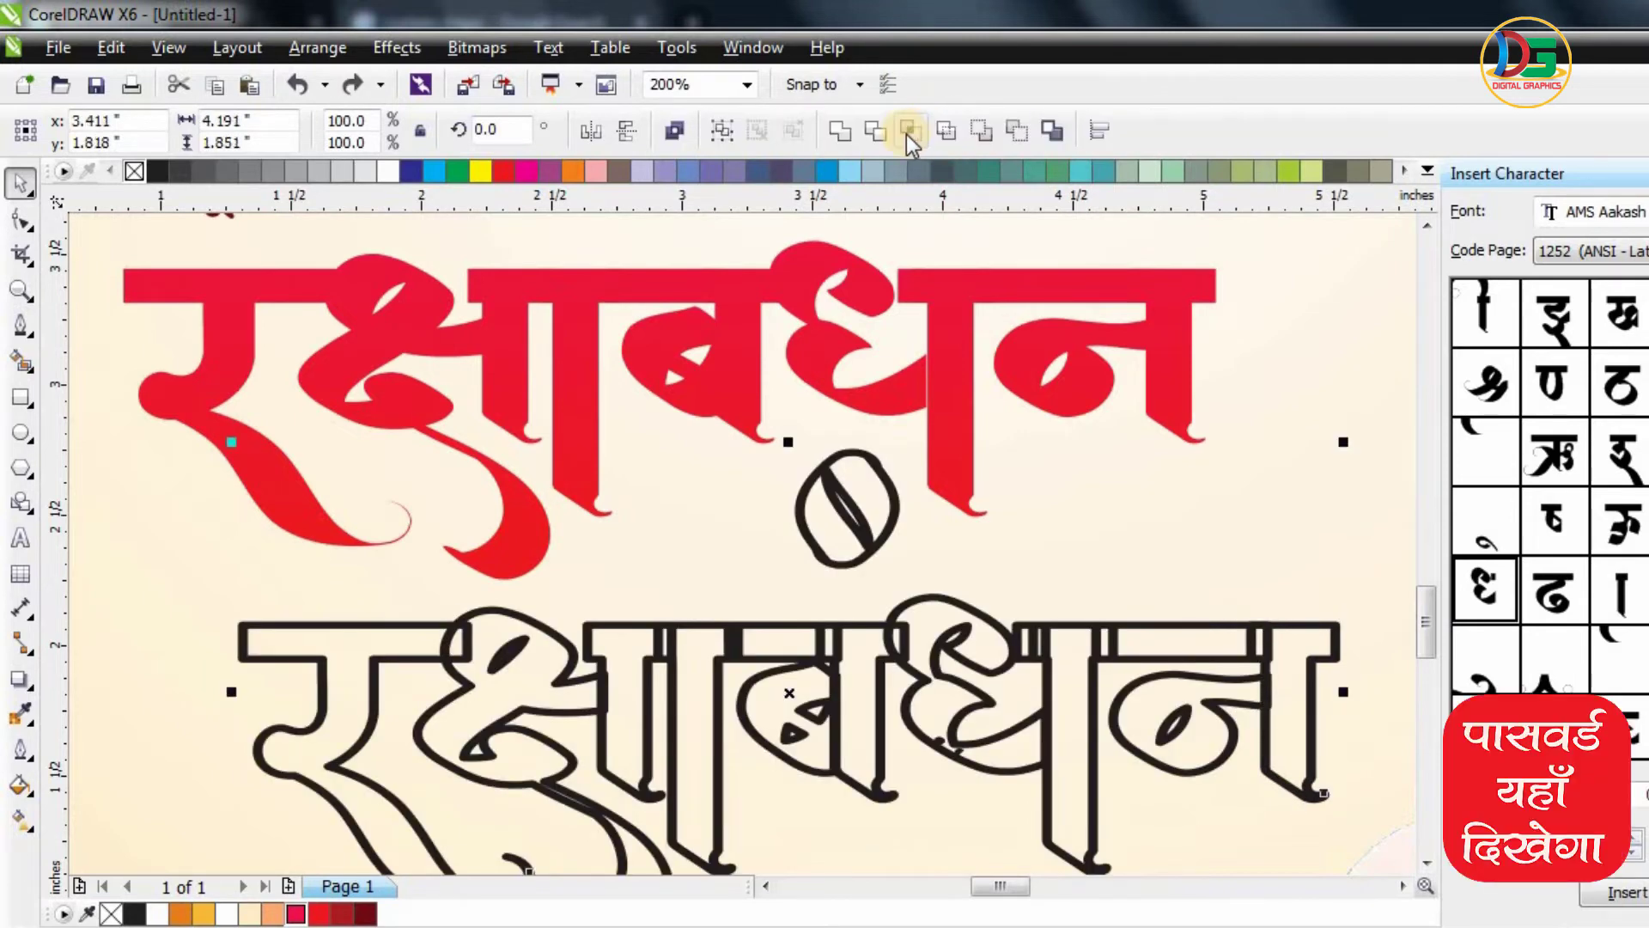
# - Weld the outline pieces into one shape and move it left so that it lies mostly off the page
pyautogui.click(848, 137)
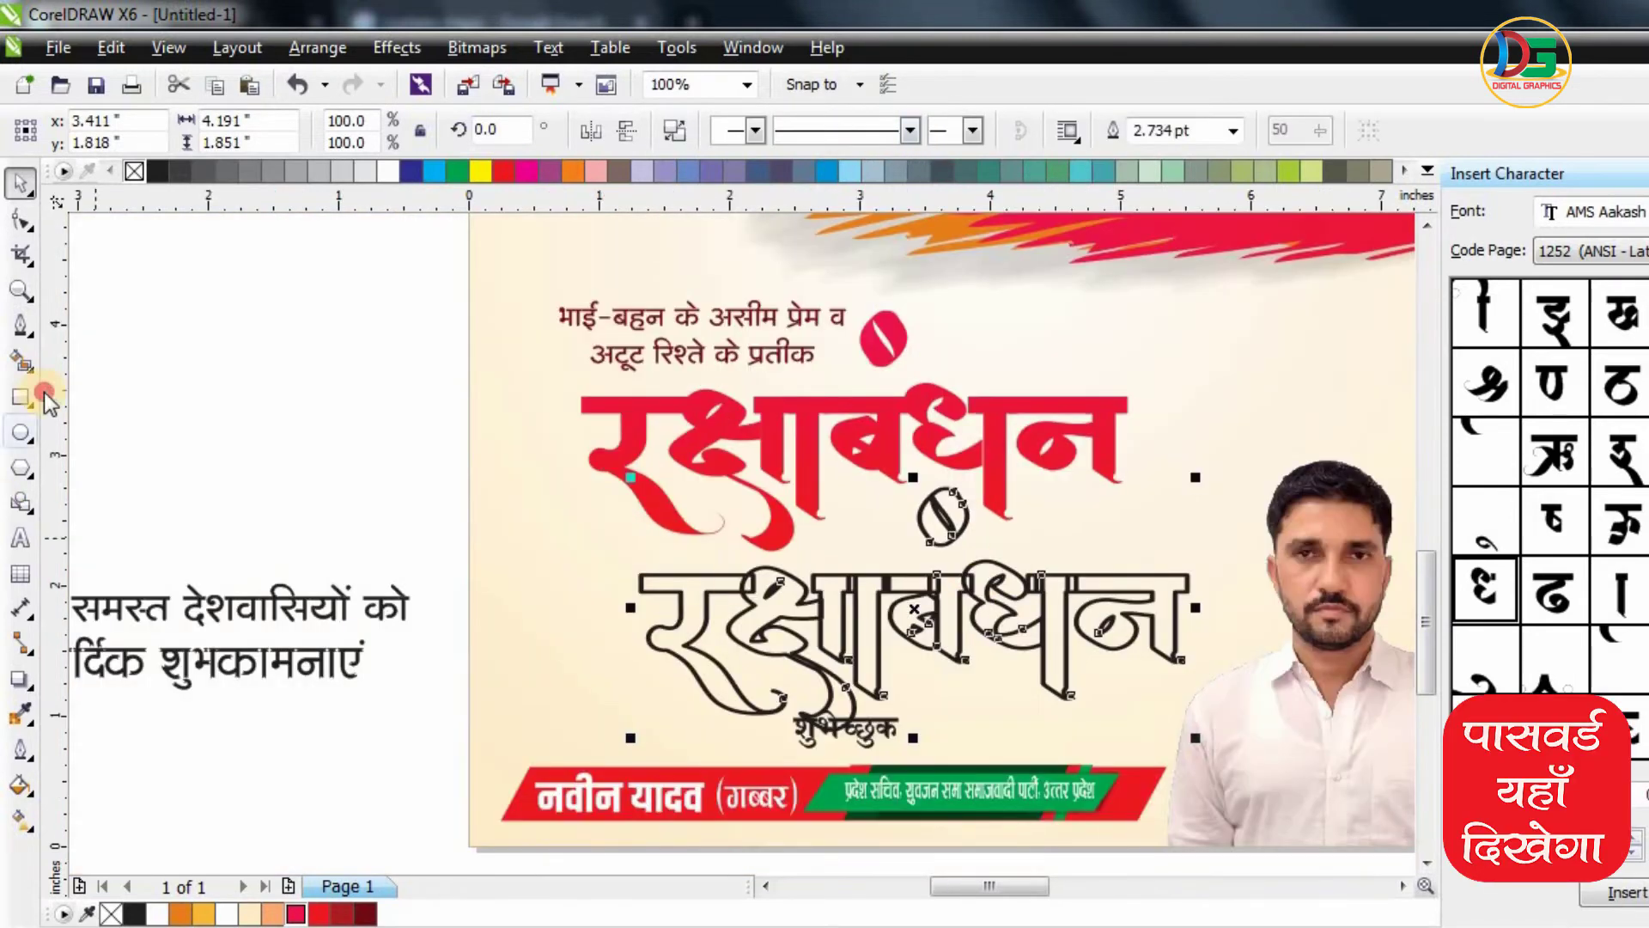
pyautogui.moveTo(926, 576); pyautogui.dragTo(384, 352)
pyautogui.scroll(2, 385, 353)
pyautogui.scroll(-2, 581, 453)
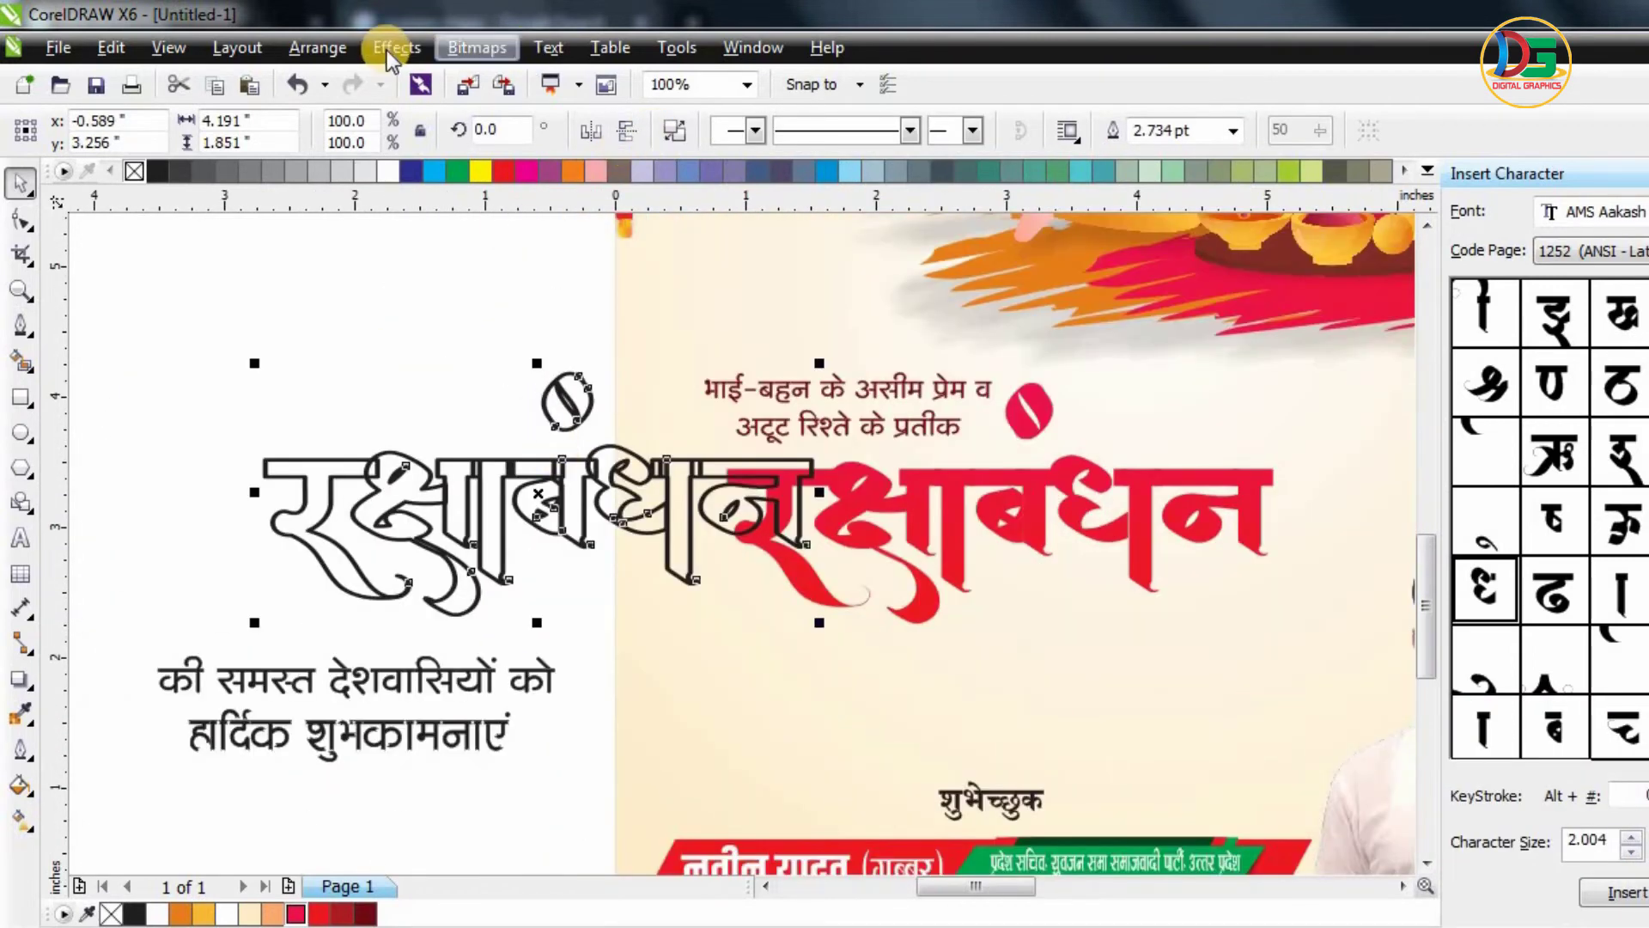
# - Convert the welded outline shape to a bitmap
pyautogui.click(475, 48)
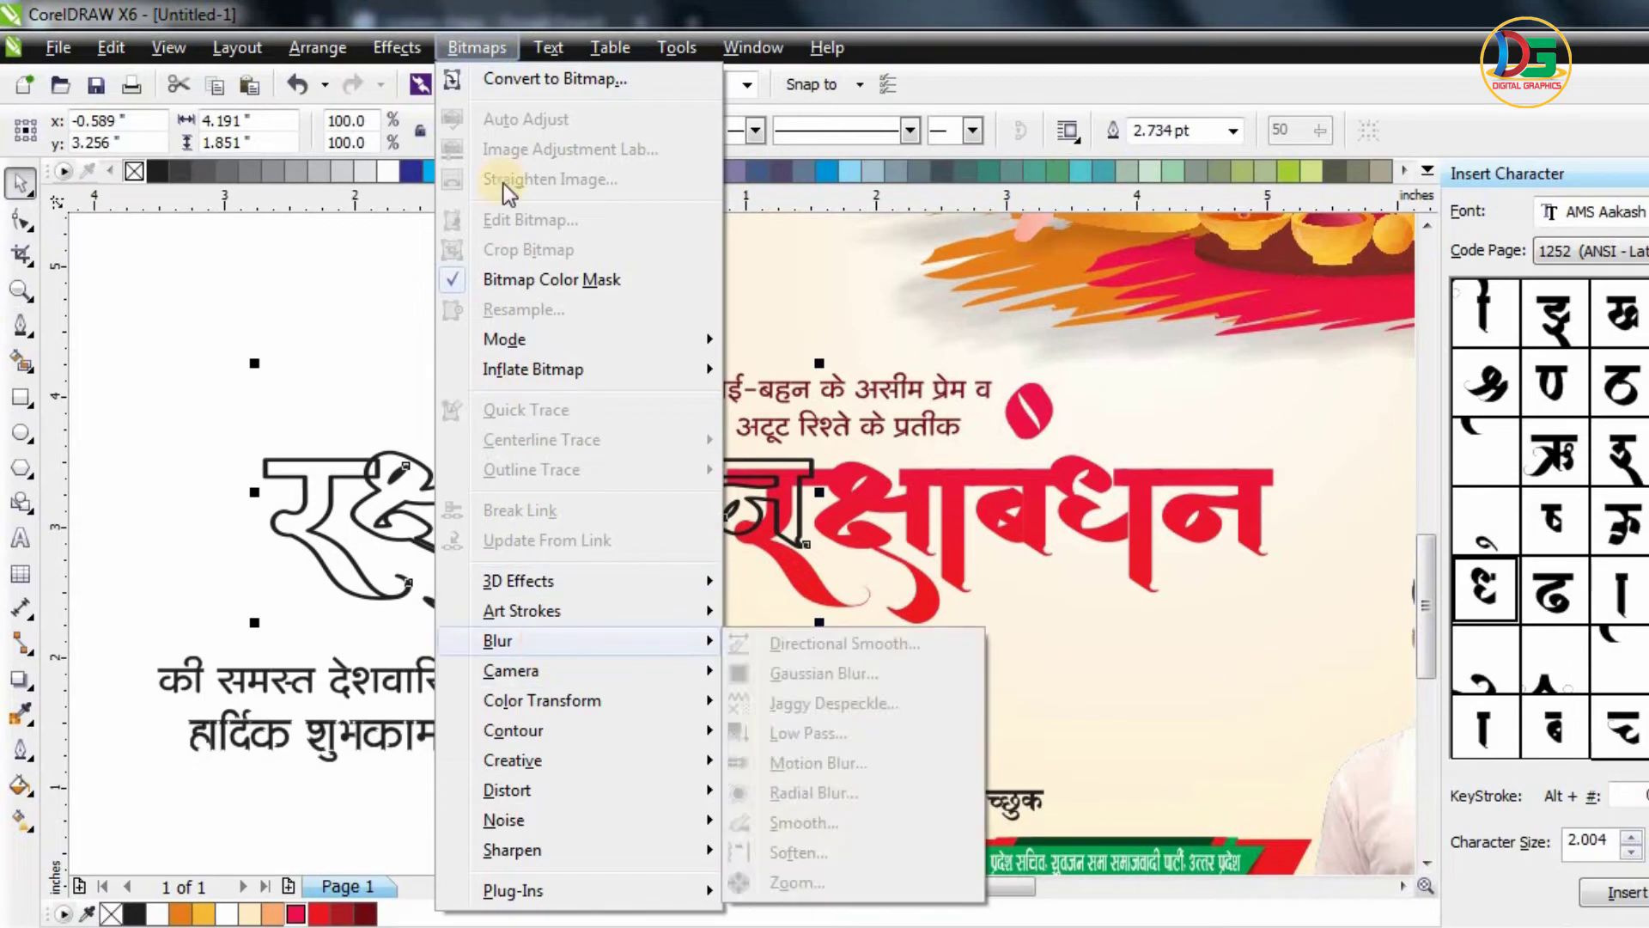
pyautogui.click(523, 78)
pyautogui.click(857, 661)
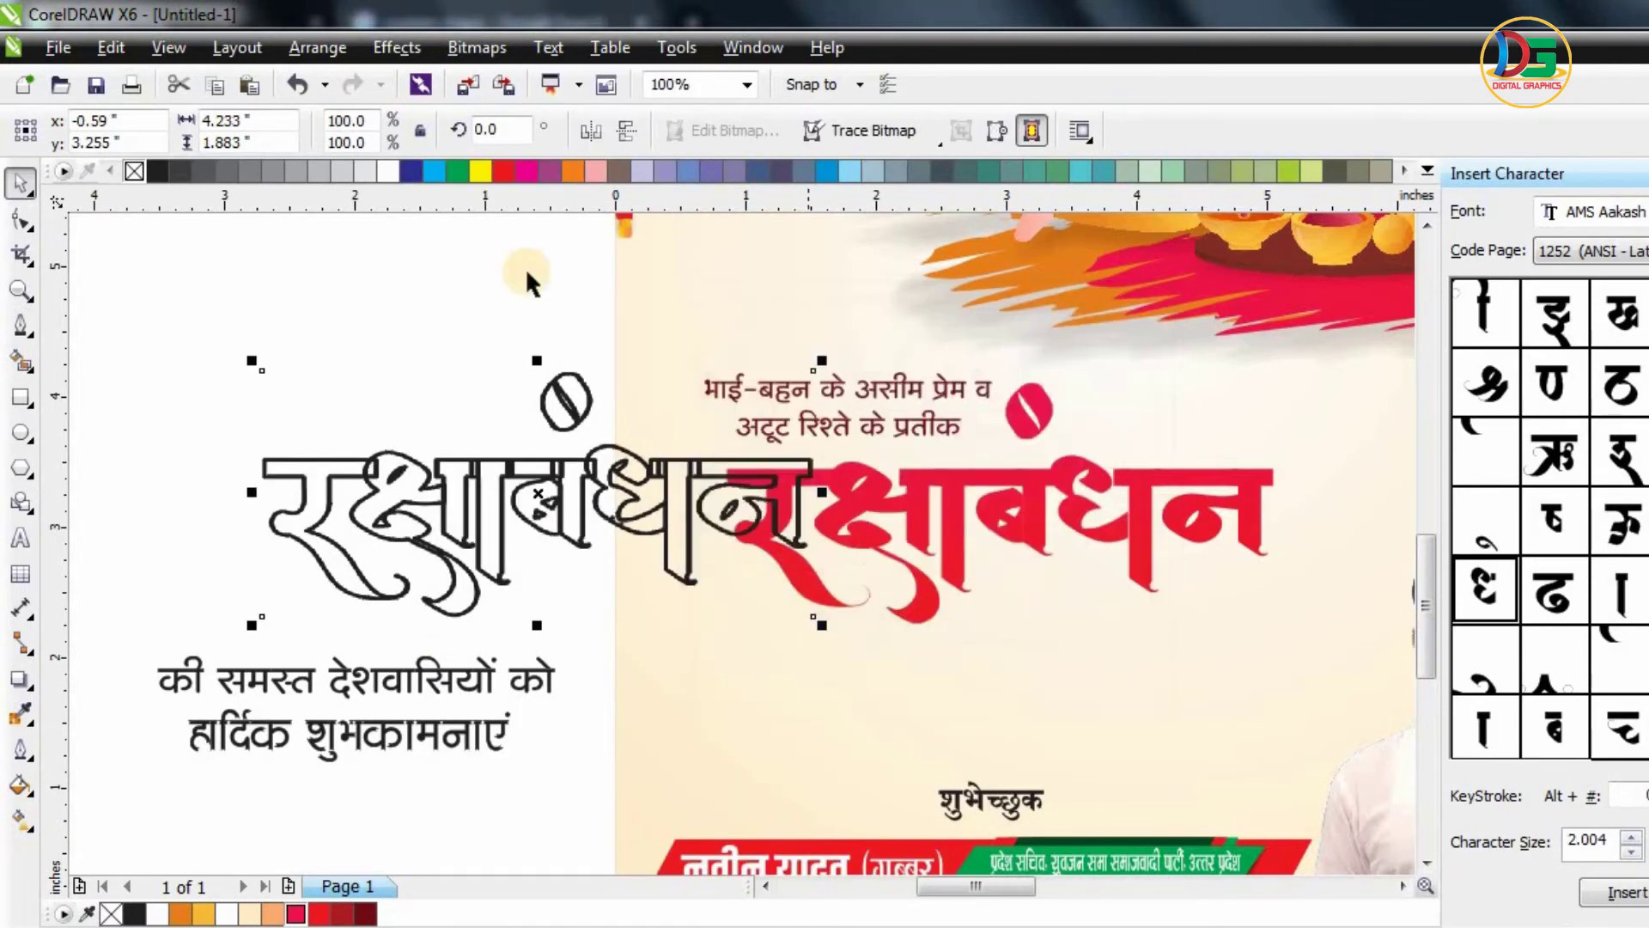
# - Apply a Gaussian blur with a radius of 6.0 pixels to the outline bitmap, after previewing 17.0 and 3.0 pixels
pyautogui.scroll(1, 786, 526)
pyautogui.scroll(1, 588, 451)
pyautogui.click(501, 53)
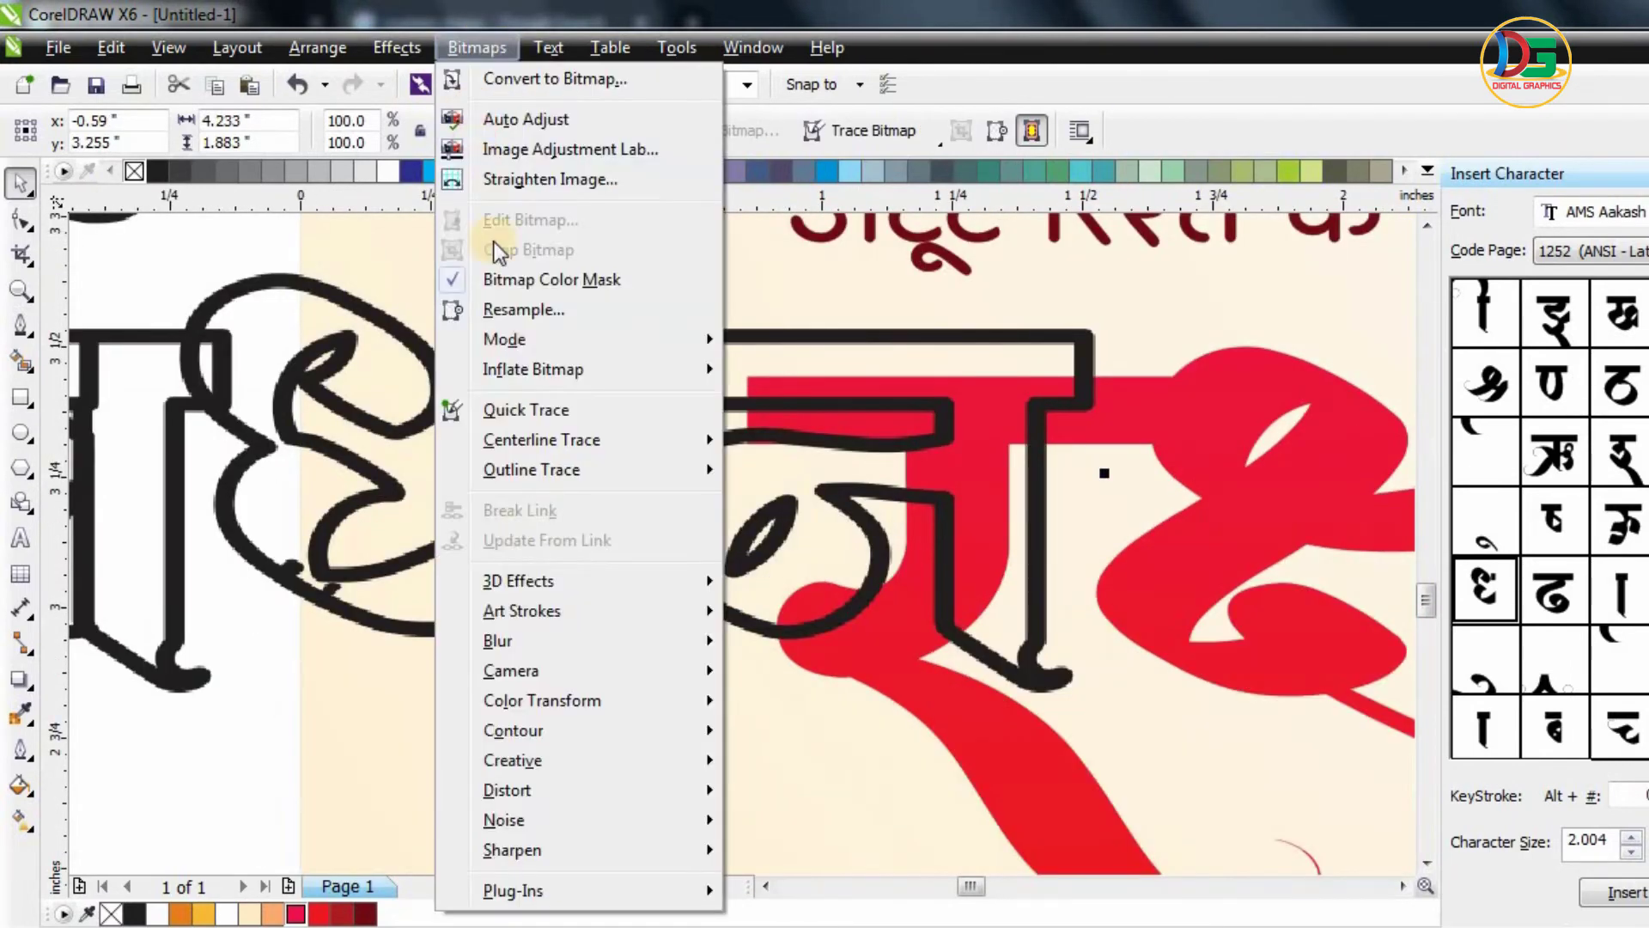
pyautogui.moveTo(515, 637)
pyautogui.click(816, 673)
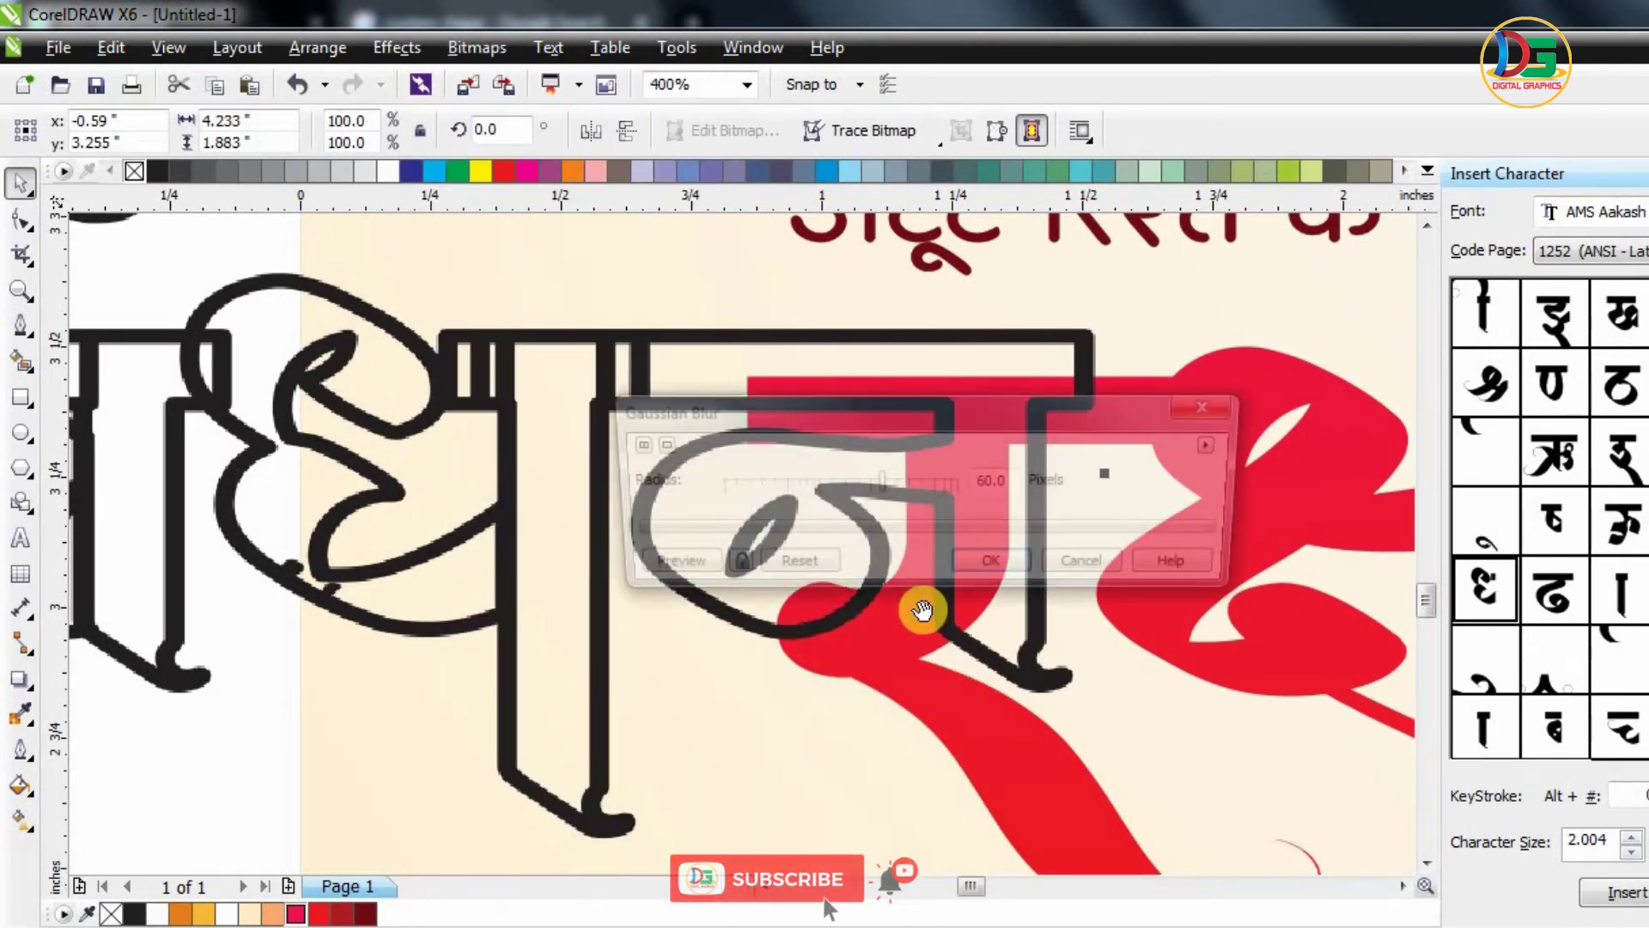
pyautogui.moveTo(839, 483); pyautogui.dragTo(820, 484)
pyautogui.click(660, 569)
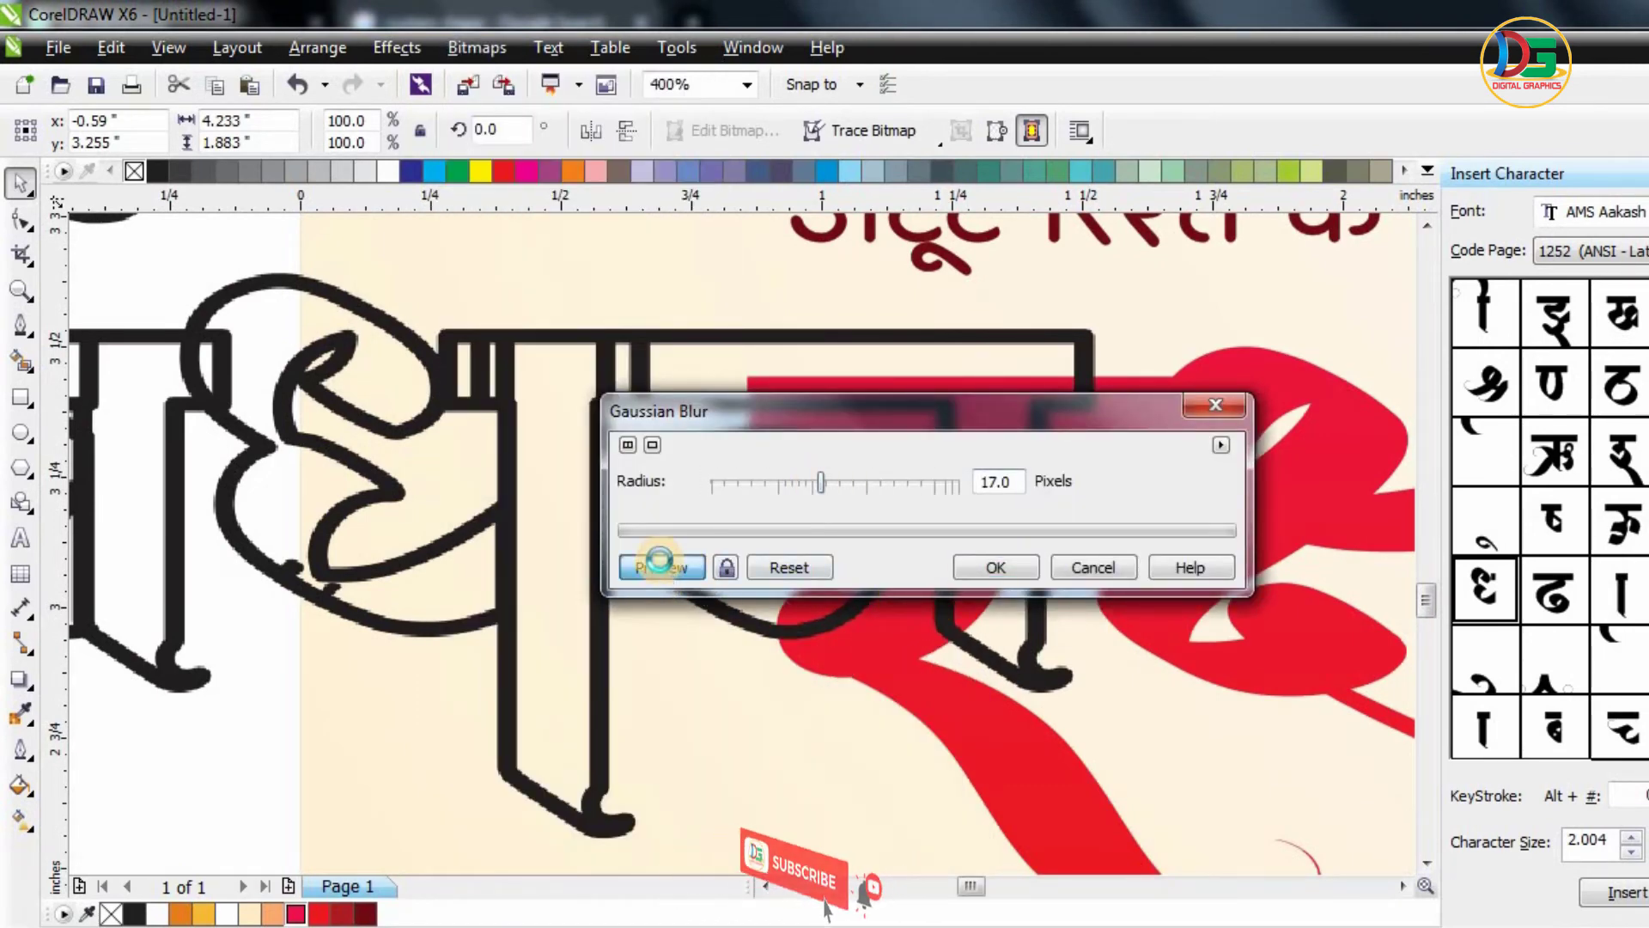
pyautogui.click(756, 486)
pyautogui.click(681, 569)
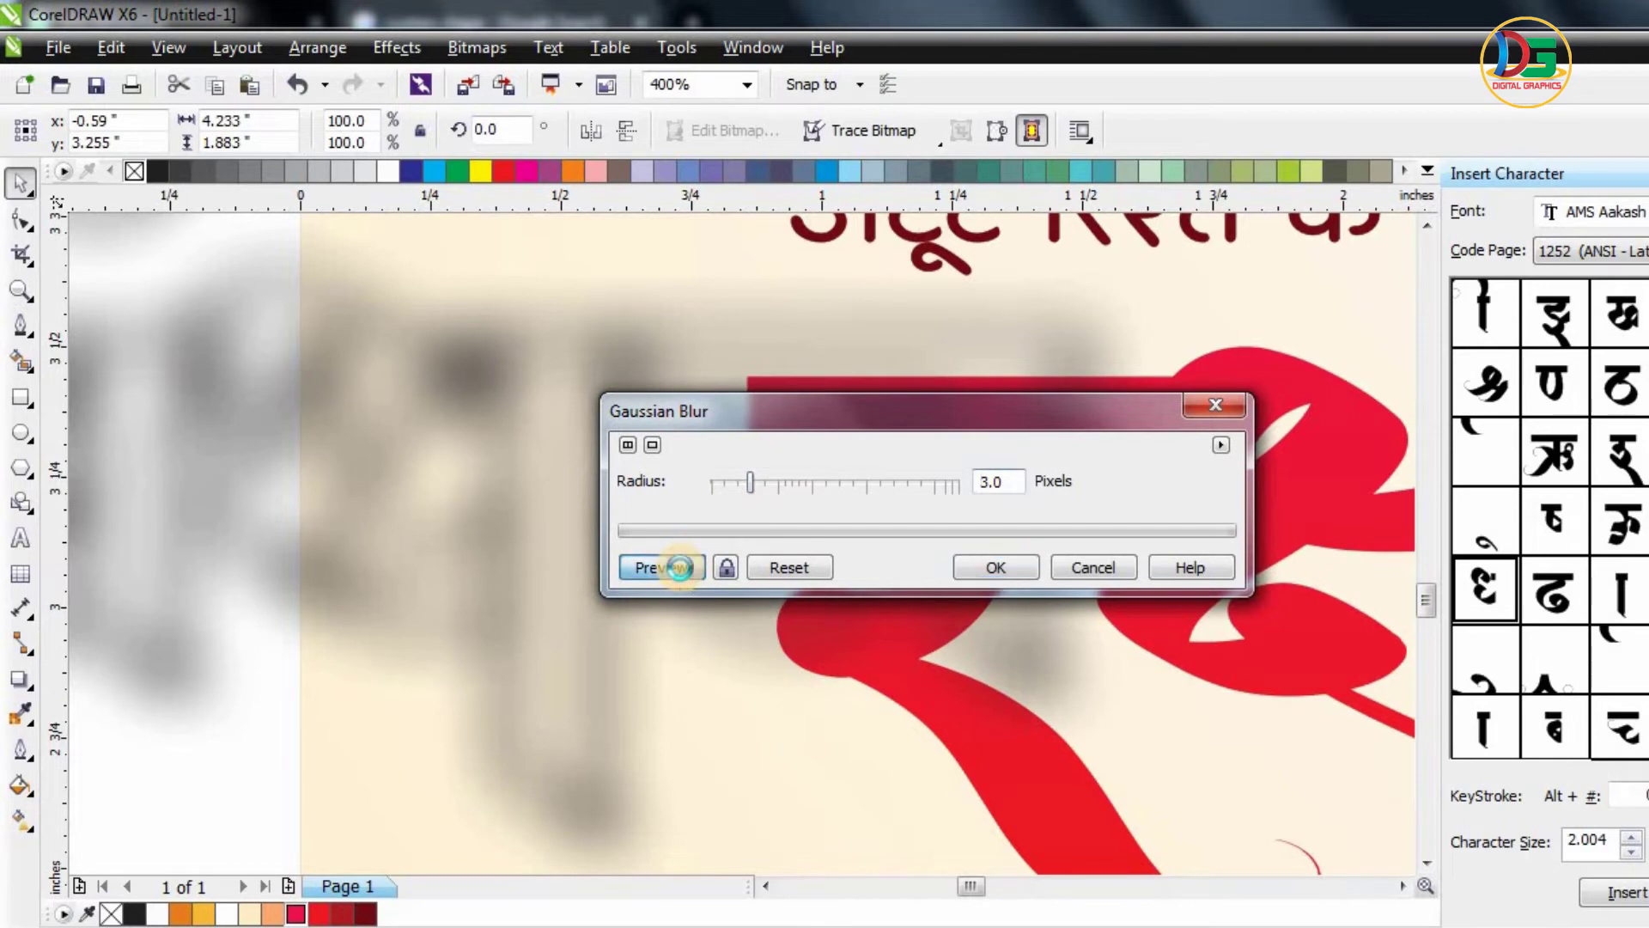
pyautogui.click(677, 560)
pyautogui.moveTo(761, 476); pyautogui.dragTo(783, 484)
pyautogui.click(683, 562)
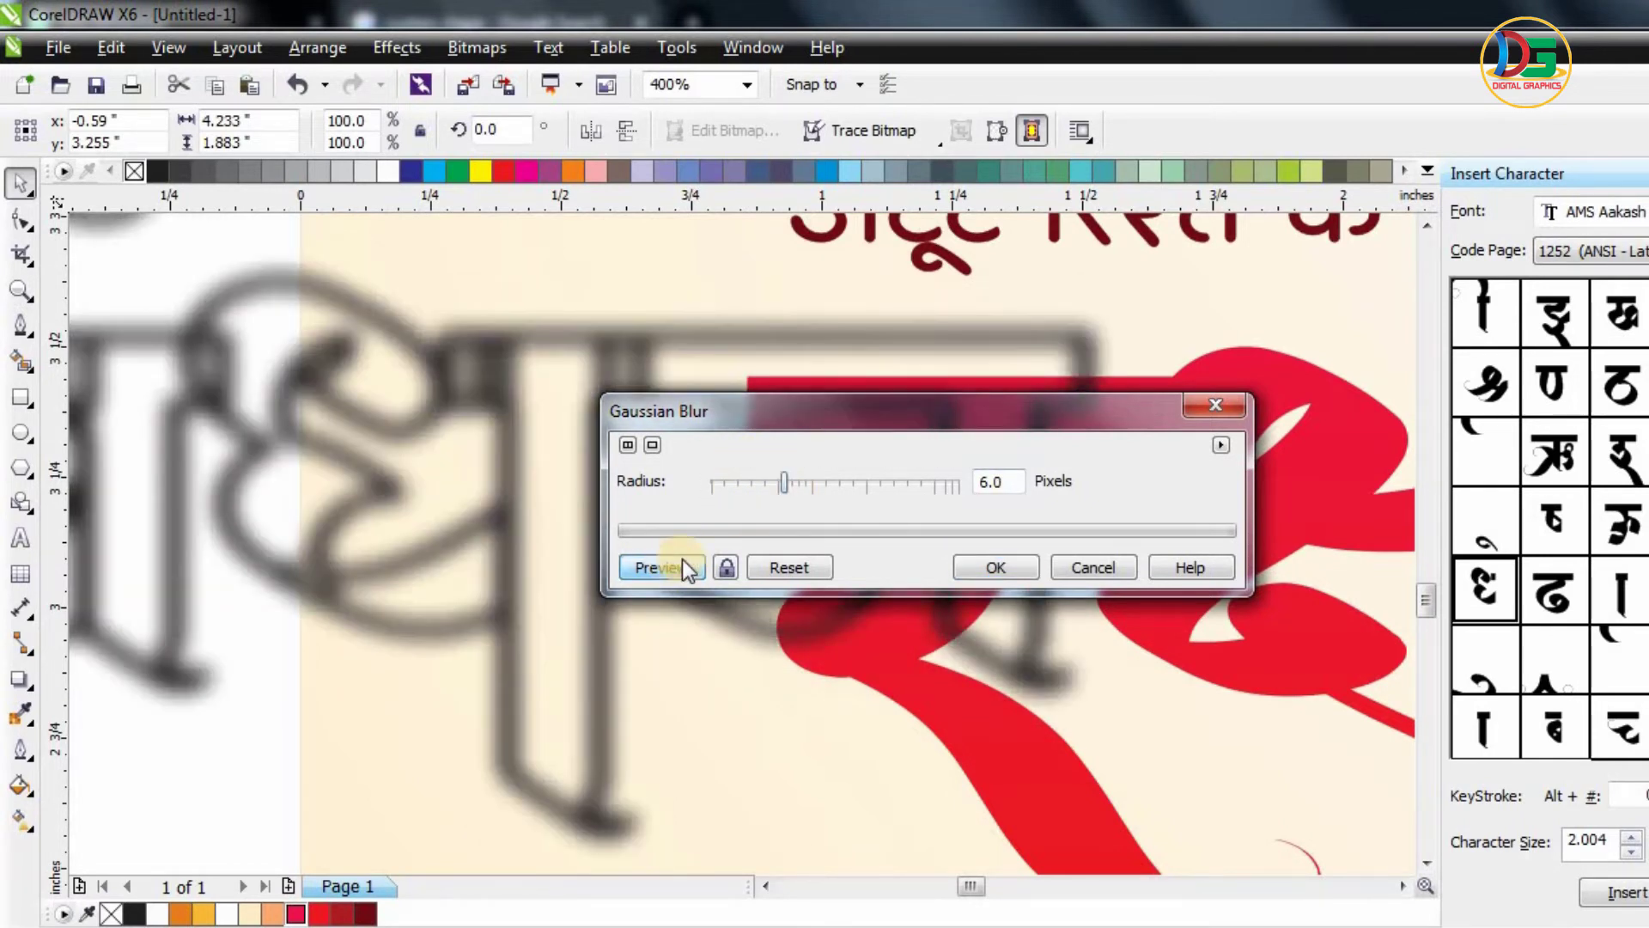
pyautogui.click(1014, 560)
# - Move the blurred outline back onto the page so it overlaps the red रक्षाबंधन heading
pyautogui.scroll(-1, 934, 545)
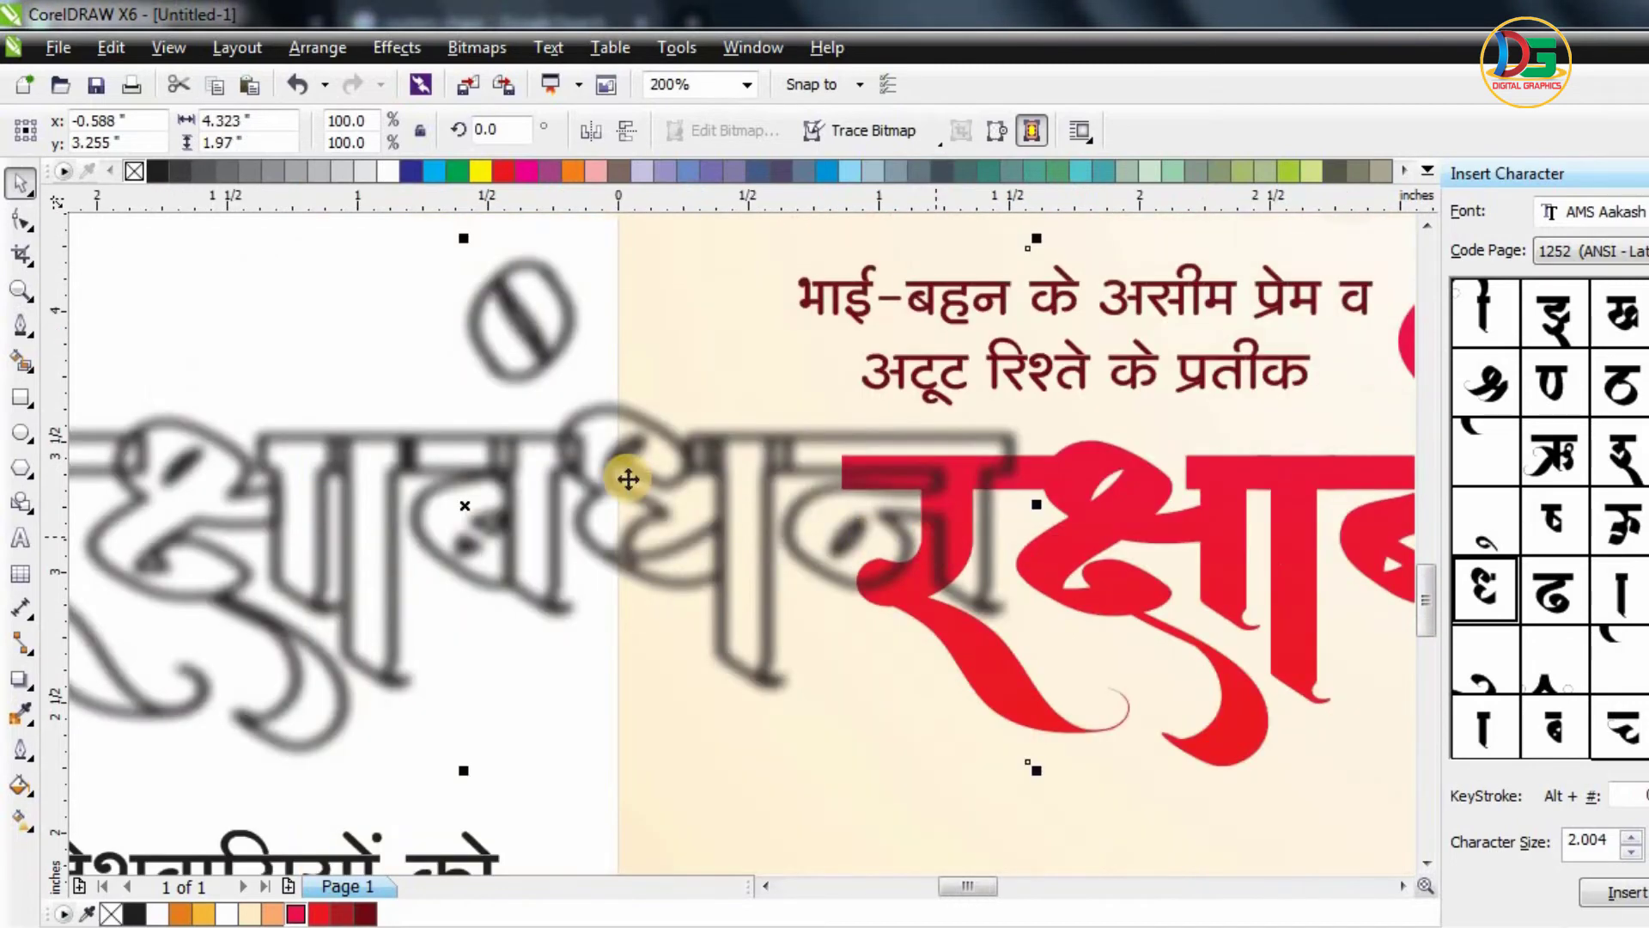
pyautogui.scroll(-1, 544, 493)
pyautogui.moveTo(966, 516); pyautogui.dragTo(967, 516)
pyautogui.scroll(1, 1197, 498)
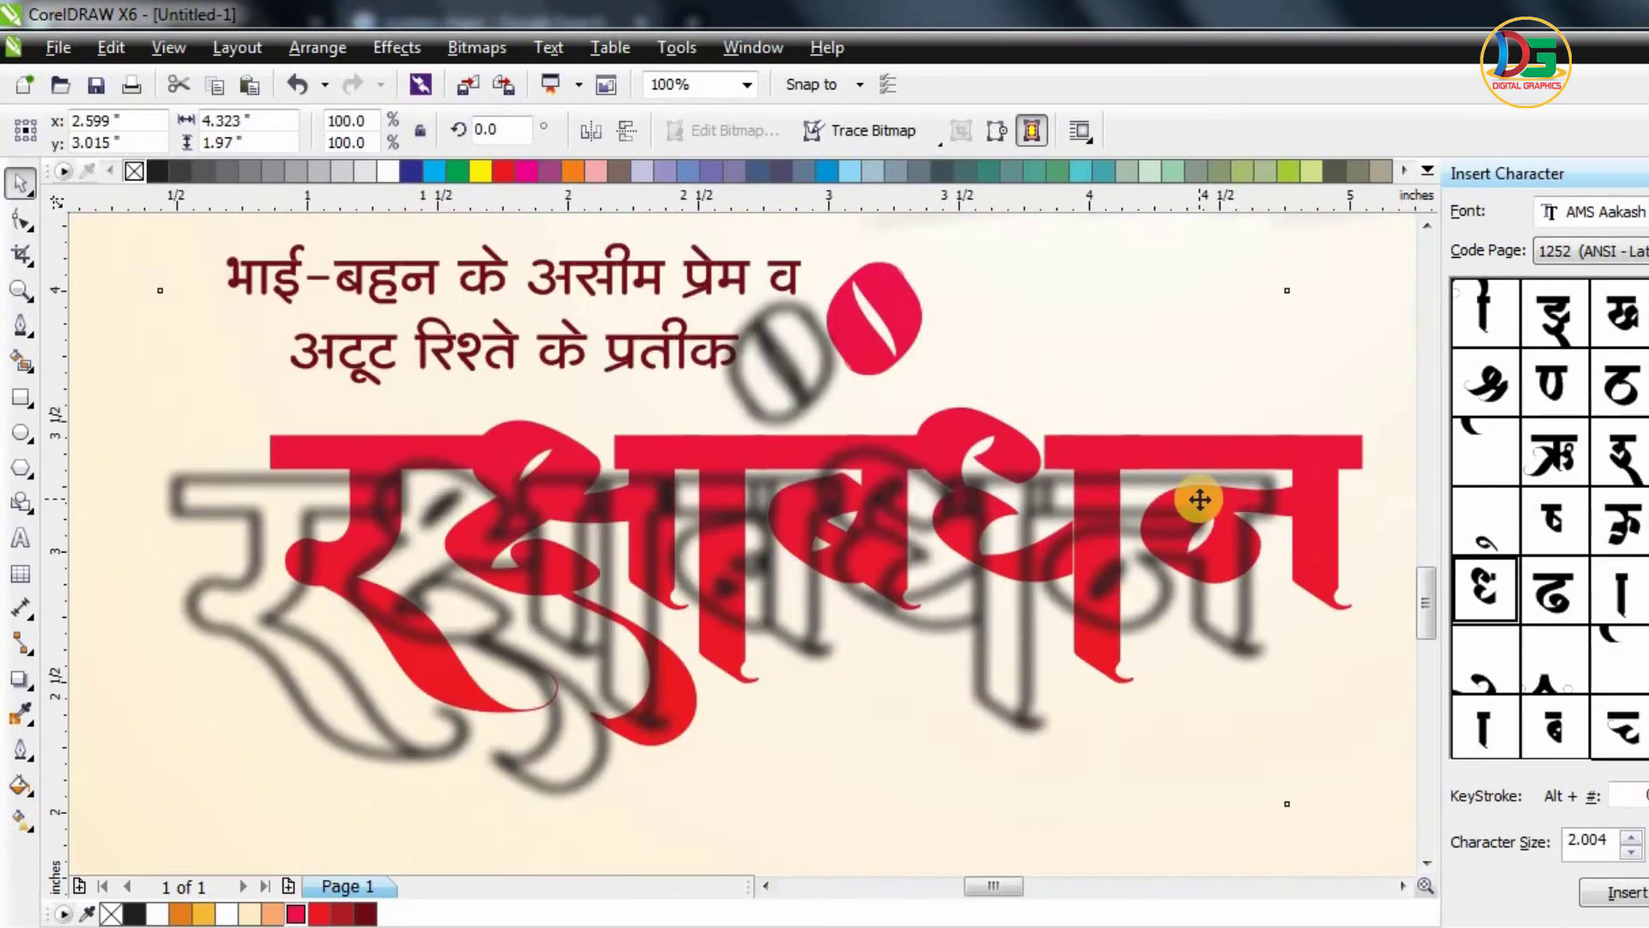
# - Nudge the blurred outline bitmap up and to the right until it lines up with the letters of the red heading
pyautogui.press('Up')
pyautogui.press('Up')
pyautogui.press('Up')
pyautogui.press('Up')
pyautogui.press('Up')
pyautogui.press('Up')
pyautogui.press('Up')
pyautogui.press('Up')
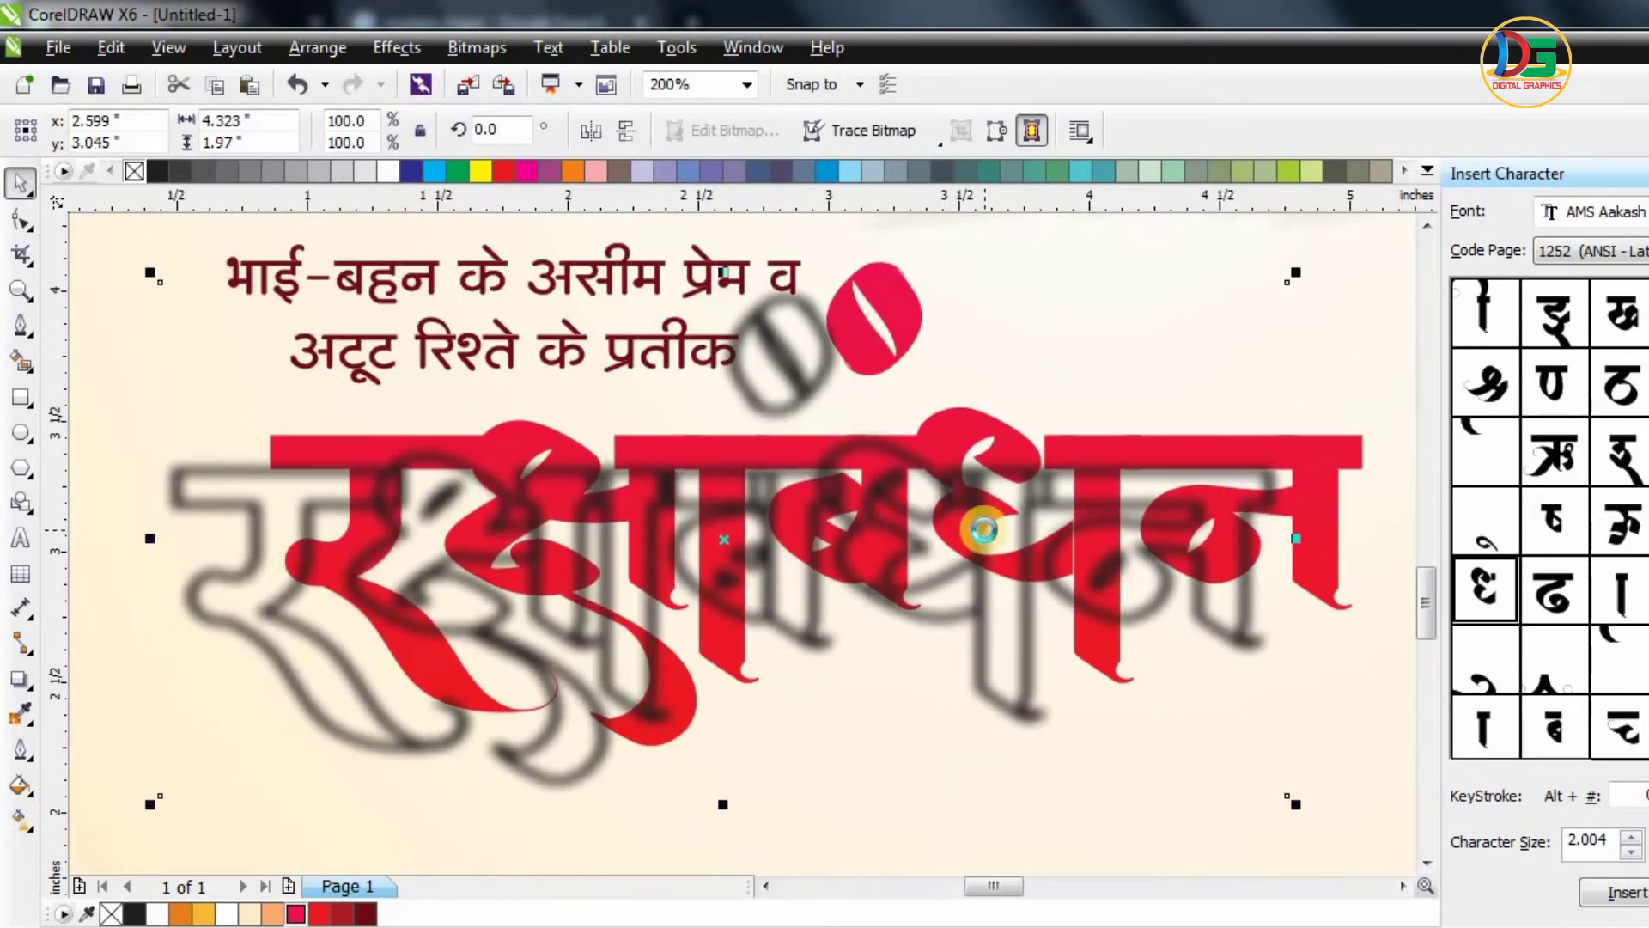
pyautogui.press('Right')
pyautogui.press('Right')
pyautogui.press('Right')
pyautogui.press('Right')
pyautogui.press('Right')
pyautogui.press('Right')
pyautogui.press('Right')
pyautogui.press('Right')
pyautogui.press('Right')
pyautogui.press('Right')
pyautogui.press('Right')
pyautogui.press('Right')
pyautogui.press('Right')
pyautogui.press('Right')
pyautogui.press('Right')
pyautogui.press('Right')
pyautogui.press('Right')
pyautogui.press('Right')
pyautogui.press('Right')
pyautogui.press('Right')
pyautogui.press('Right')
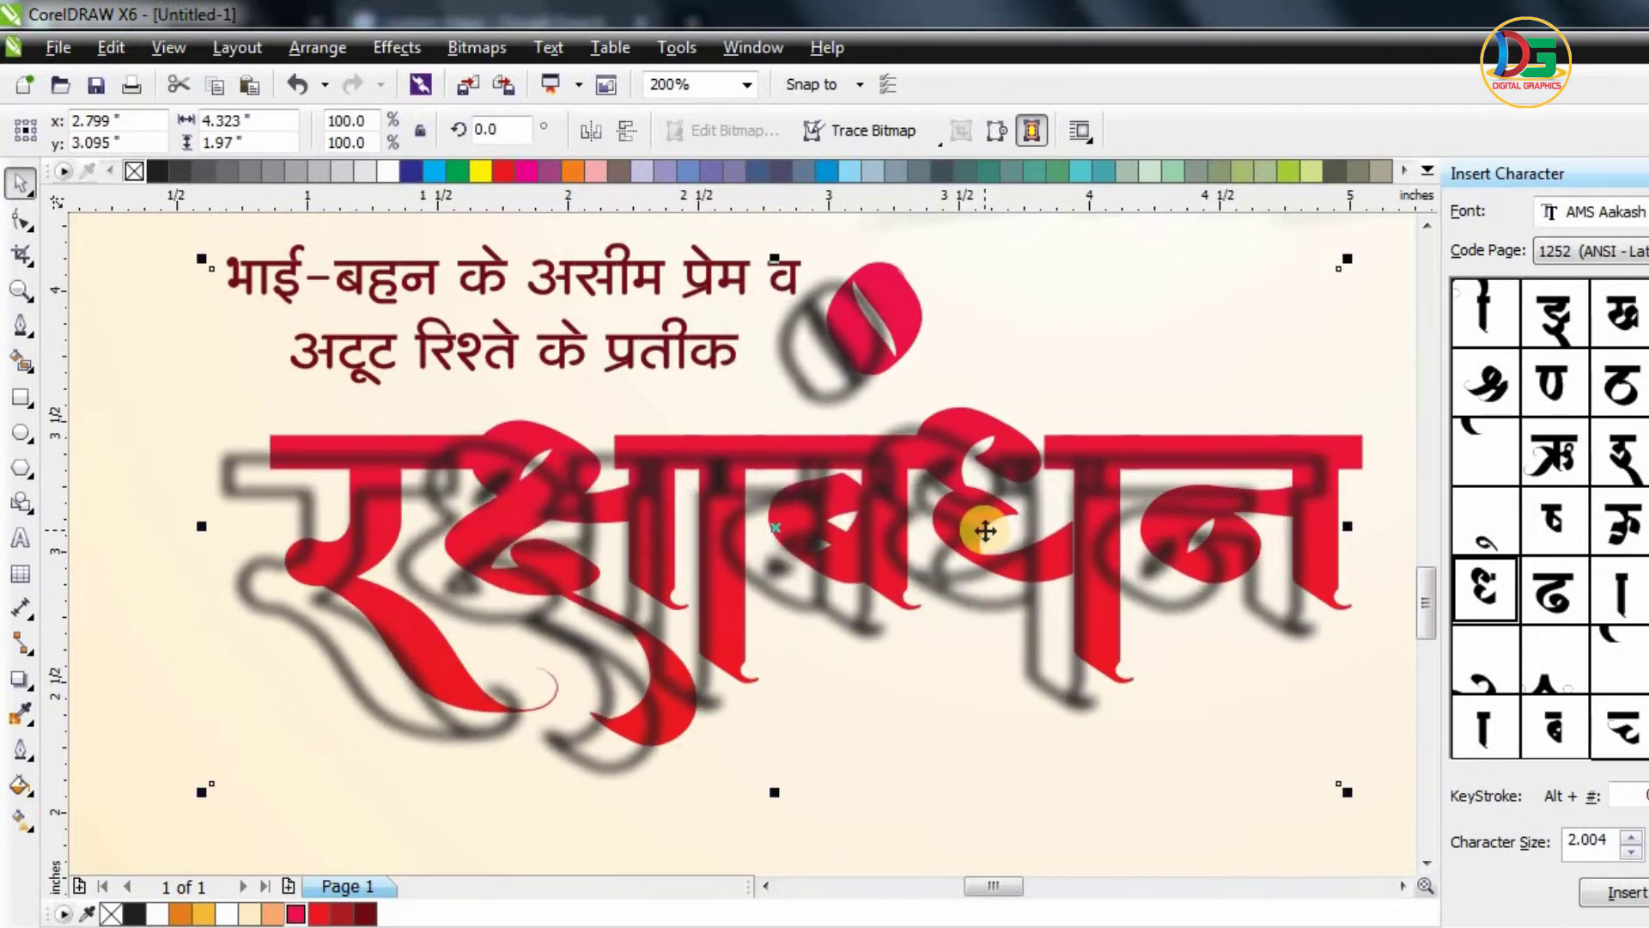
pyautogui.press('Right')
pyautogui.press('Up')
pyautogui.press('Up')
pyautogui.press('Up')
pyautogui.press('Up')
pyautogui.press('Up')
pyautogui.press('Up')
pyautogui.press('Up')
pyautogui.press('Up')
pyautogui.press('Up')
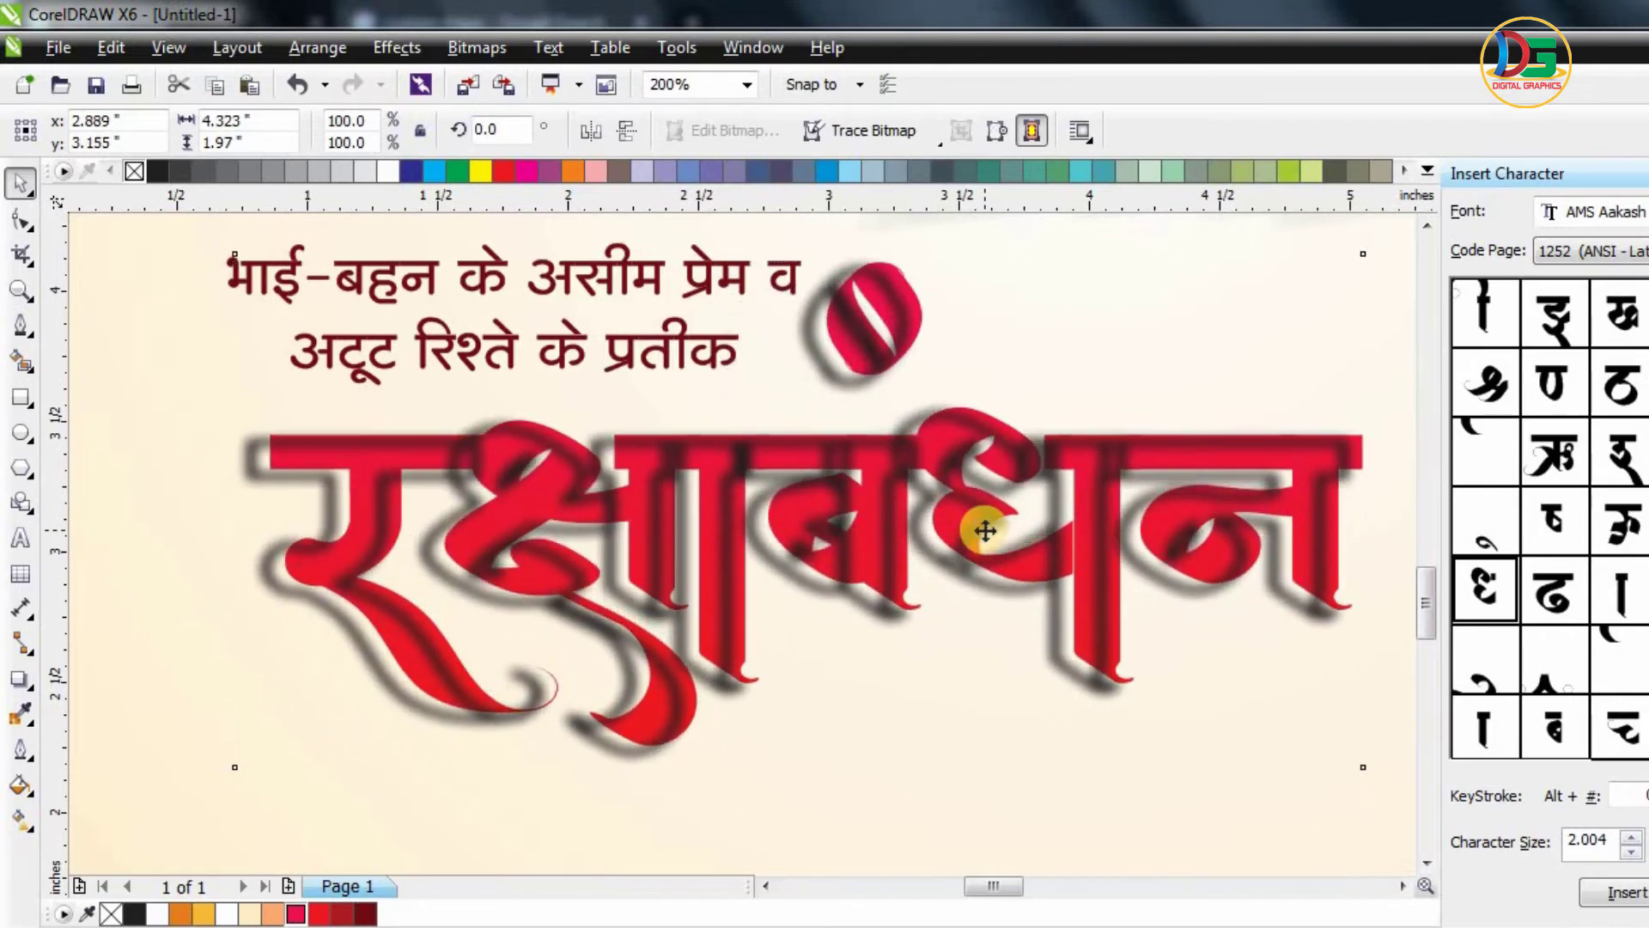
pyautogui.press('Right')
pyautogui.press('Right')
pyautogui.press('Right')
pyautogui.press('Right')
pyautogui.press('Right')
pyautogui.press('Down')
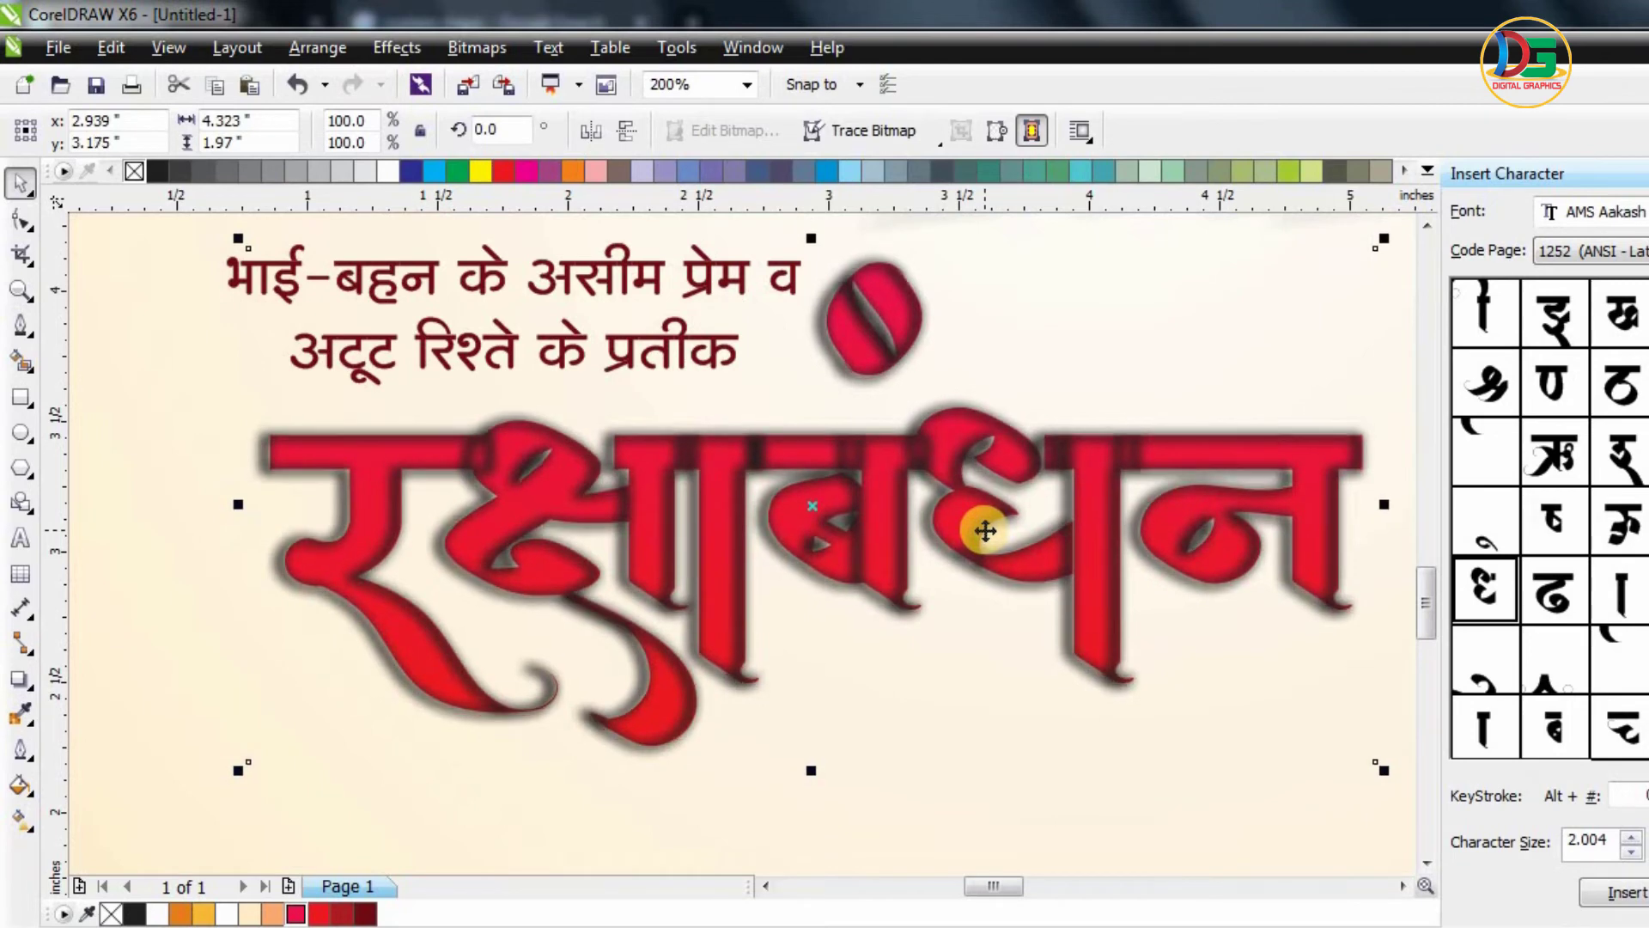
pyautogui.press('Up')
pyautogui.scroll(-2, 985, 531)
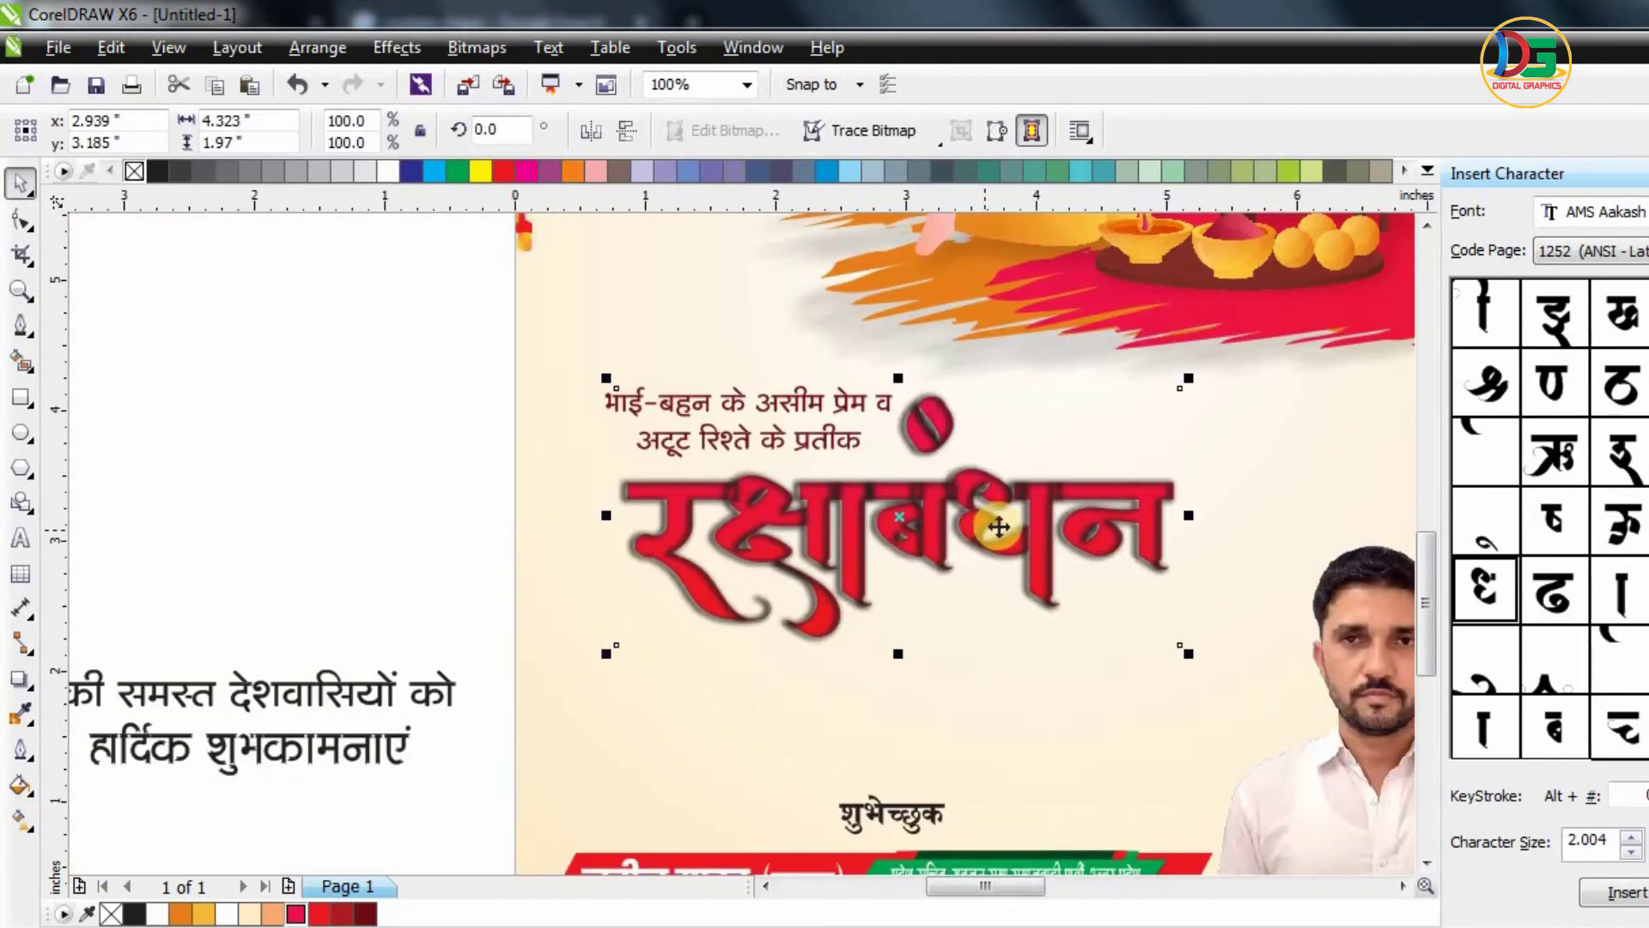
pyautogui.scroll(2, 998, 526)
# - Apply a linear transparency in Multiply mode to the blurred outline, running from above the heading down to below it
pyautogui.press('g')
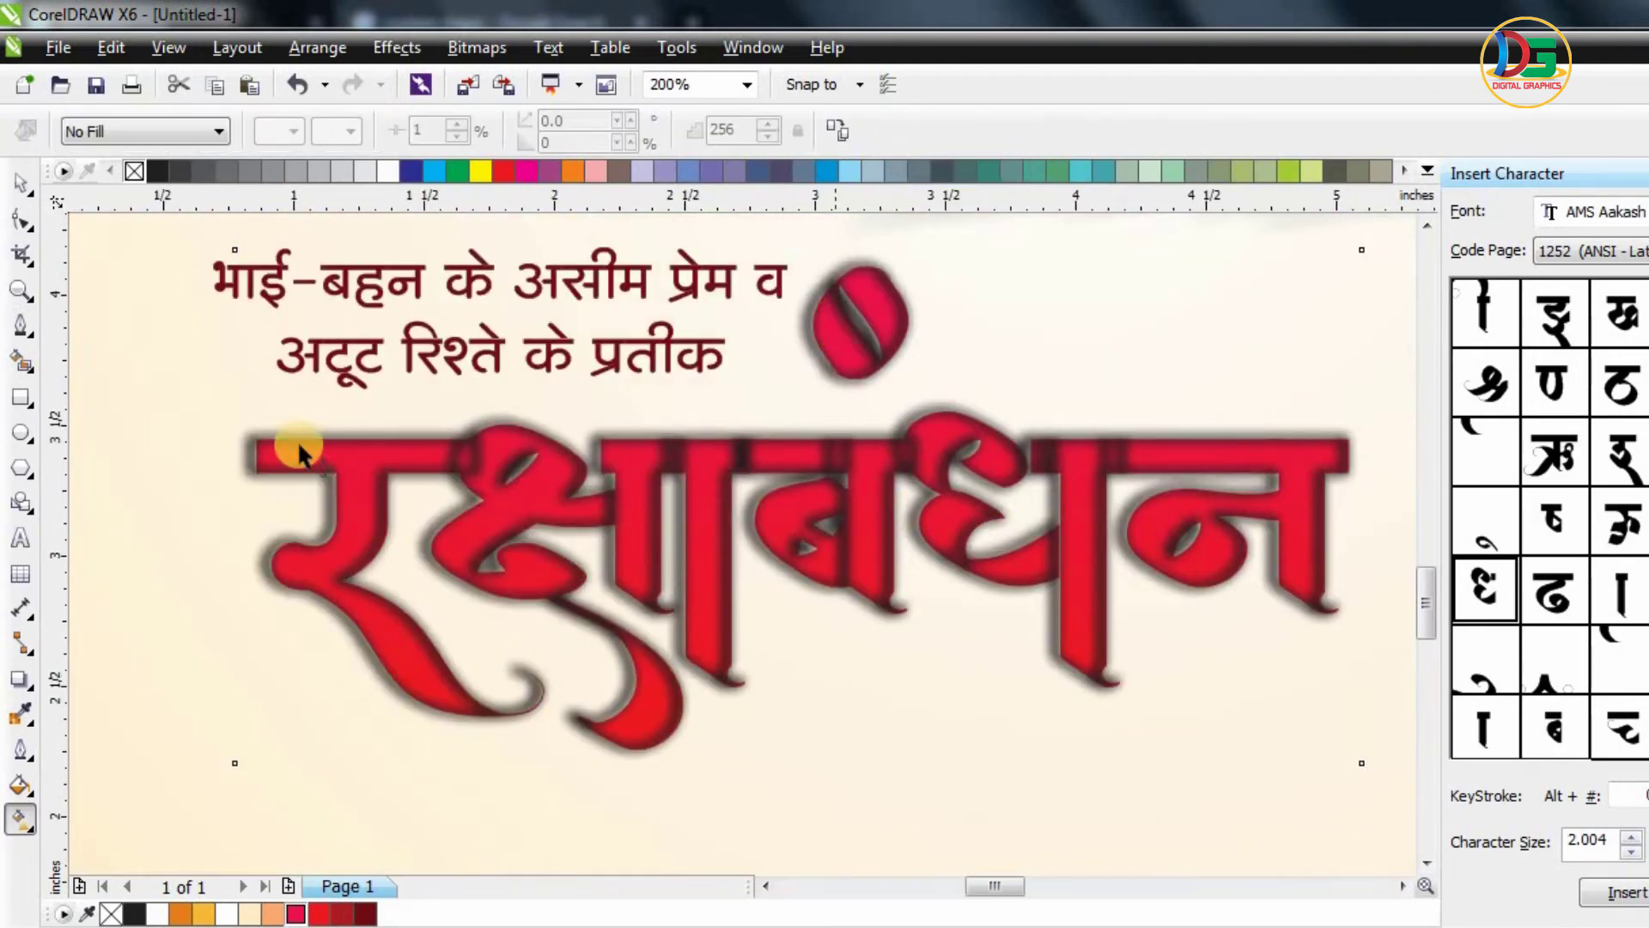
pyautogui.click(17, 678)
pyautogui.click(59, 850)
pyautogui.moveTo(685, 734); pyautogui.dragTo(725, 873)
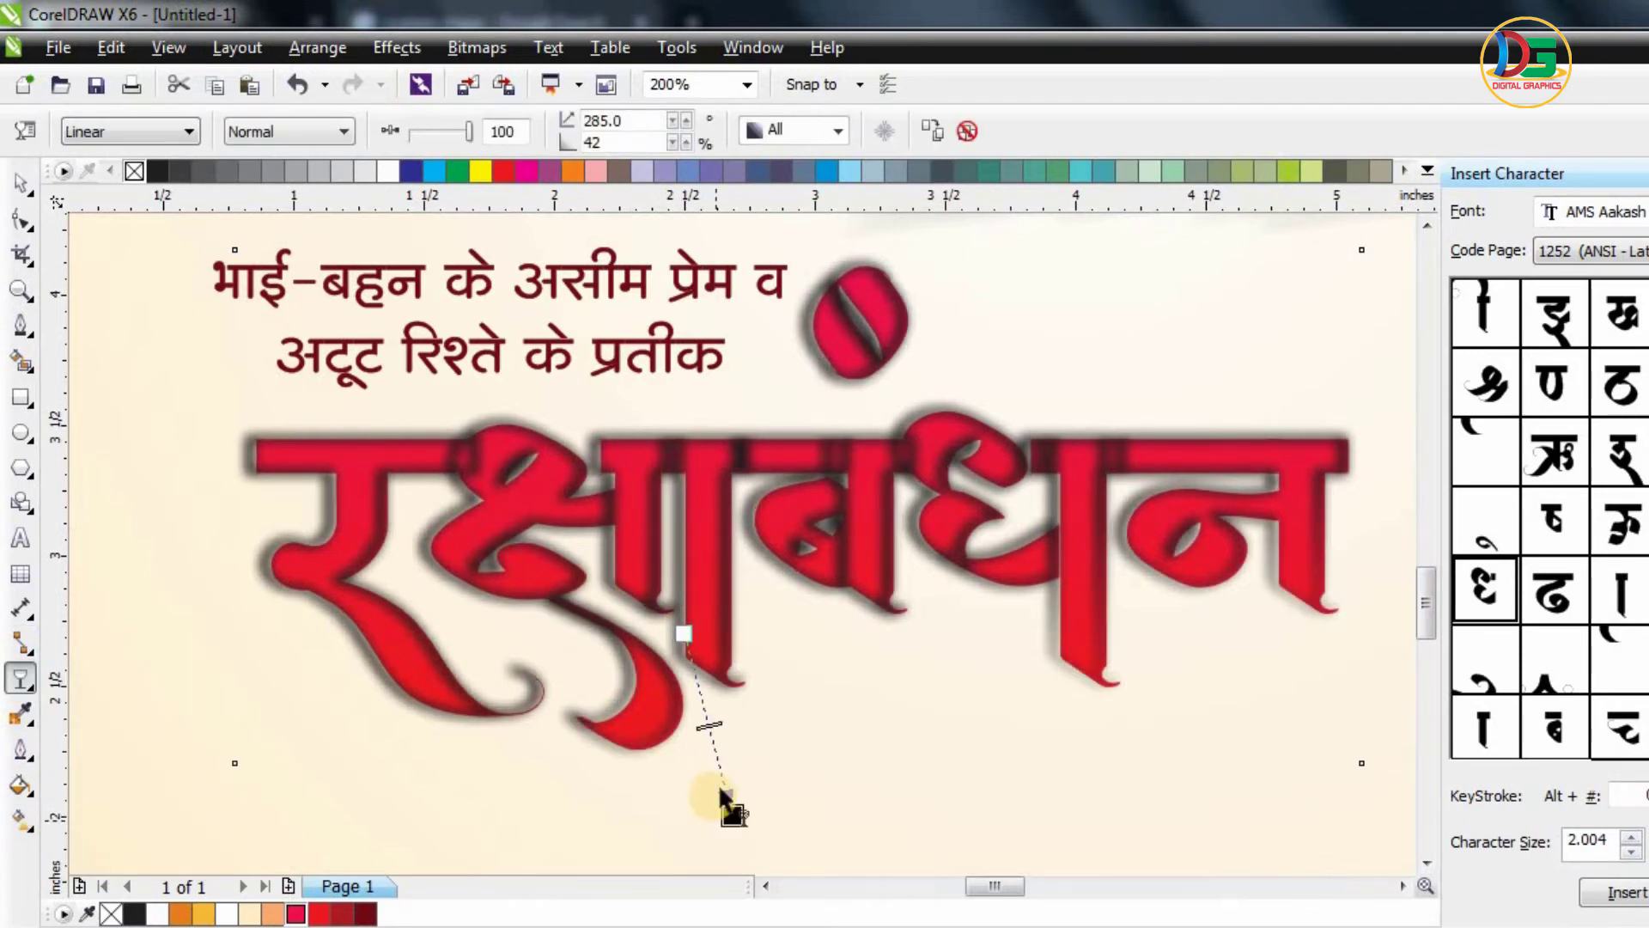
pyautogui.moveTo(723, 677); pyautogui.dragTo(735, 773)
pyautogui.hotkey('ctrl', 'z')
pyautogui.click(268, 131)
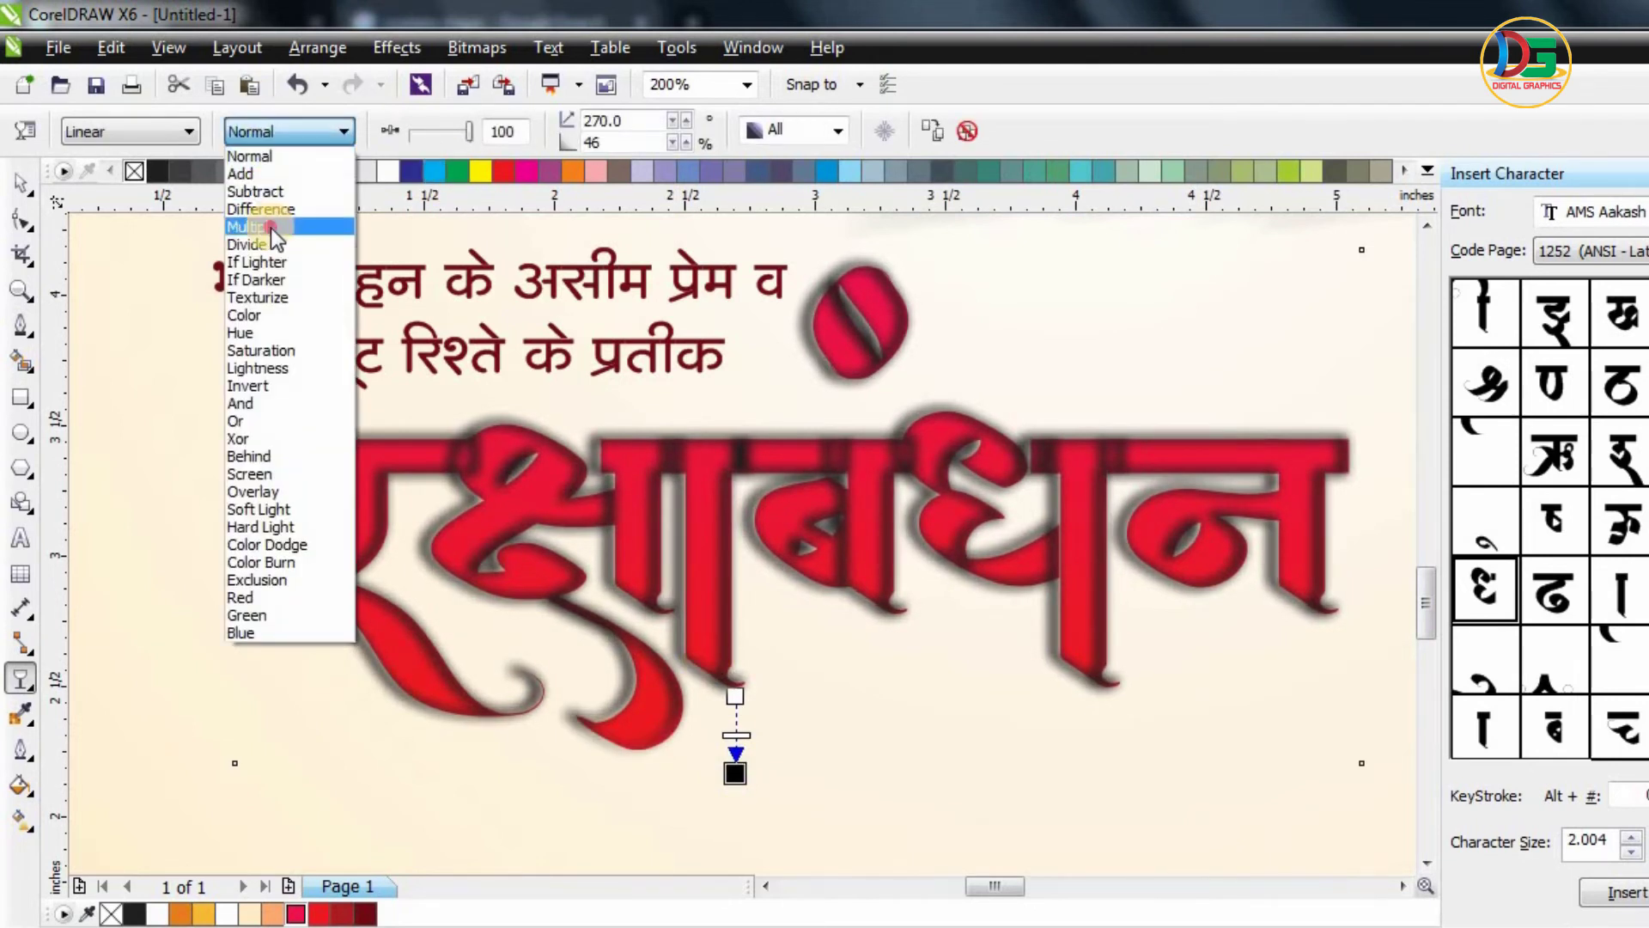
pyautogui.click(284, 221)
pyautogui.moveTo(733, 695); pyautogui.dragTo(890, 139)
pyautogui.scroll(-1, 875, 472)
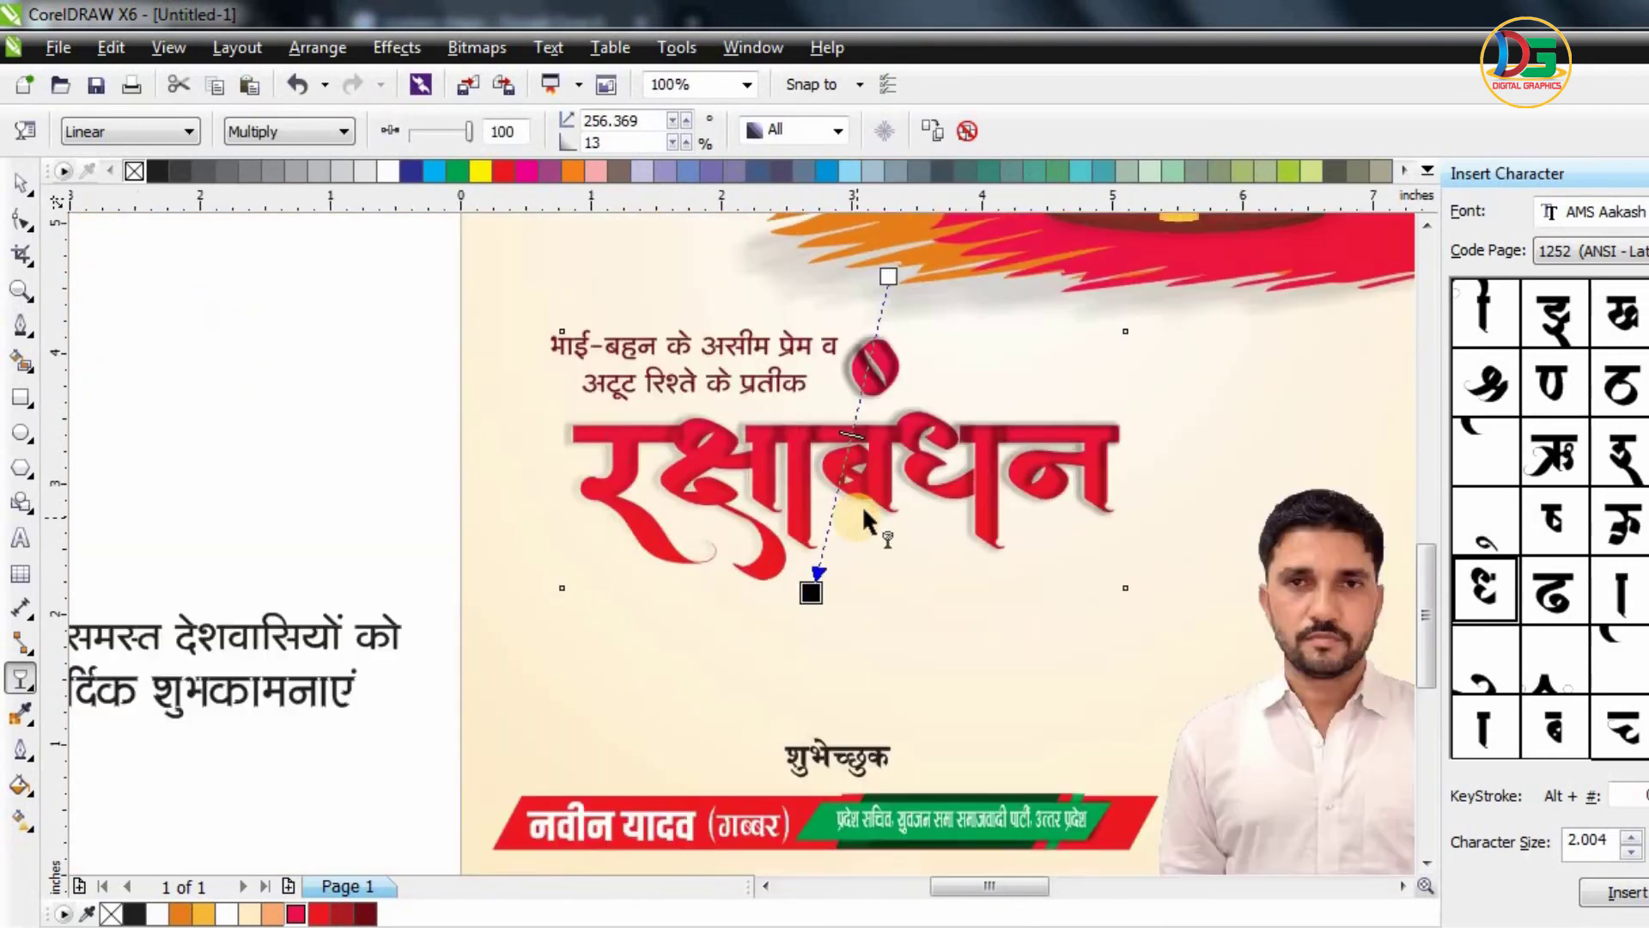
pyautogui.click(21, 183)
pyautogui.hotkey('ctrl', 'z')
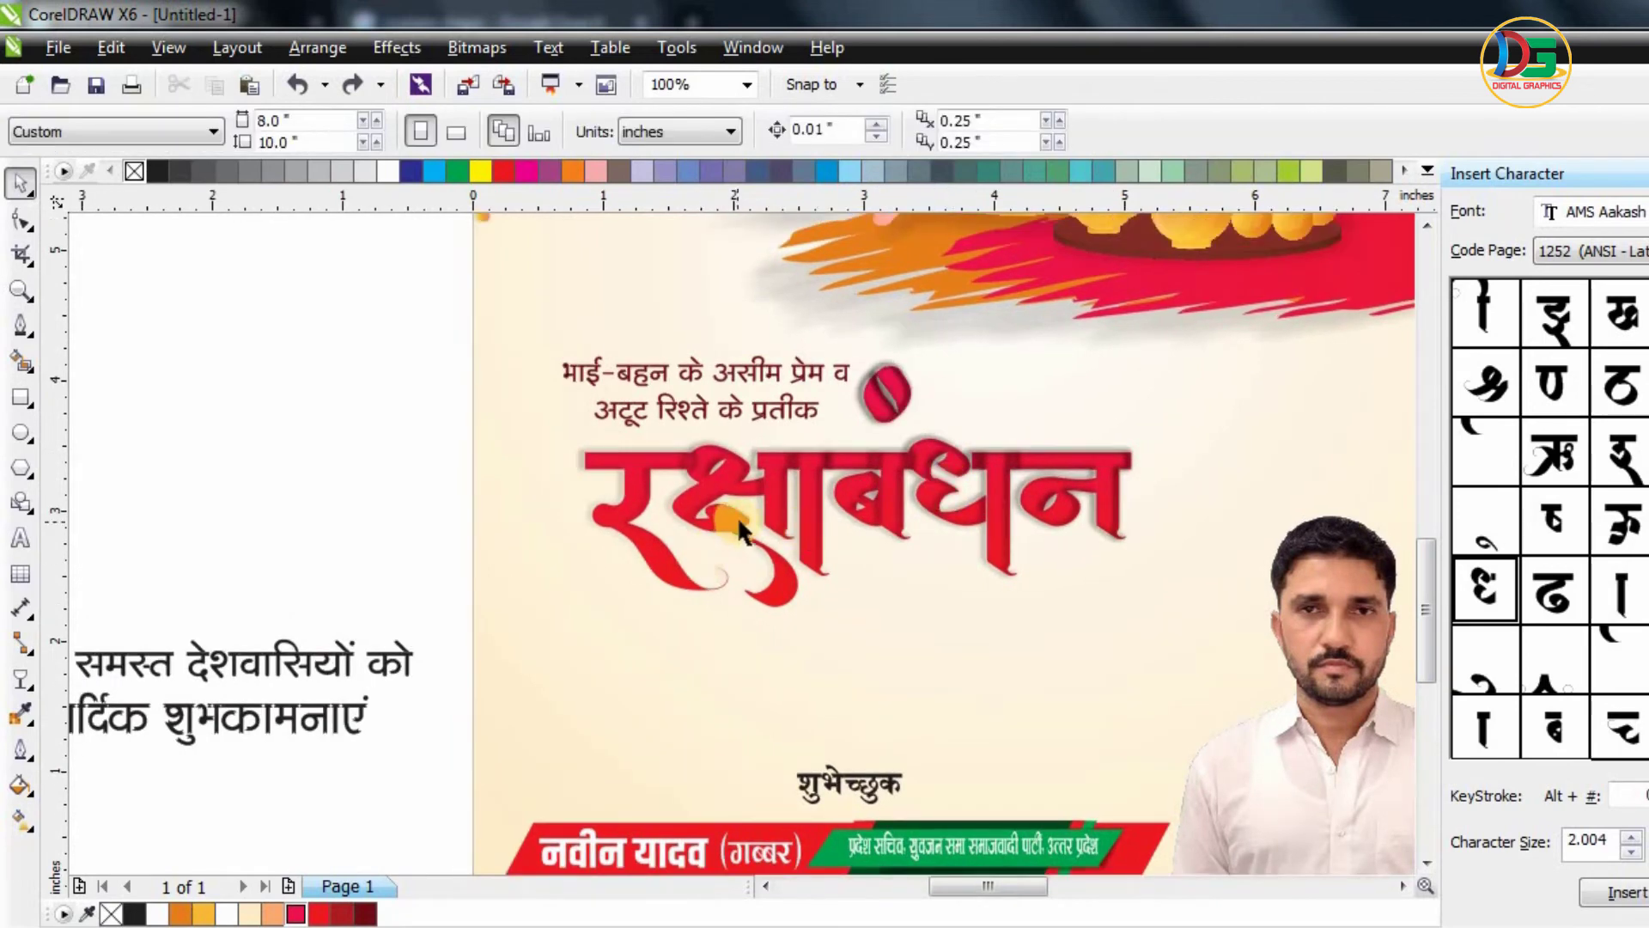
# - Move the line की समस्त देशवासियों को onto the poster under the रक्षाबंधन heading and colour it dark red
pyautogui.scroll(-1, 764, 506)
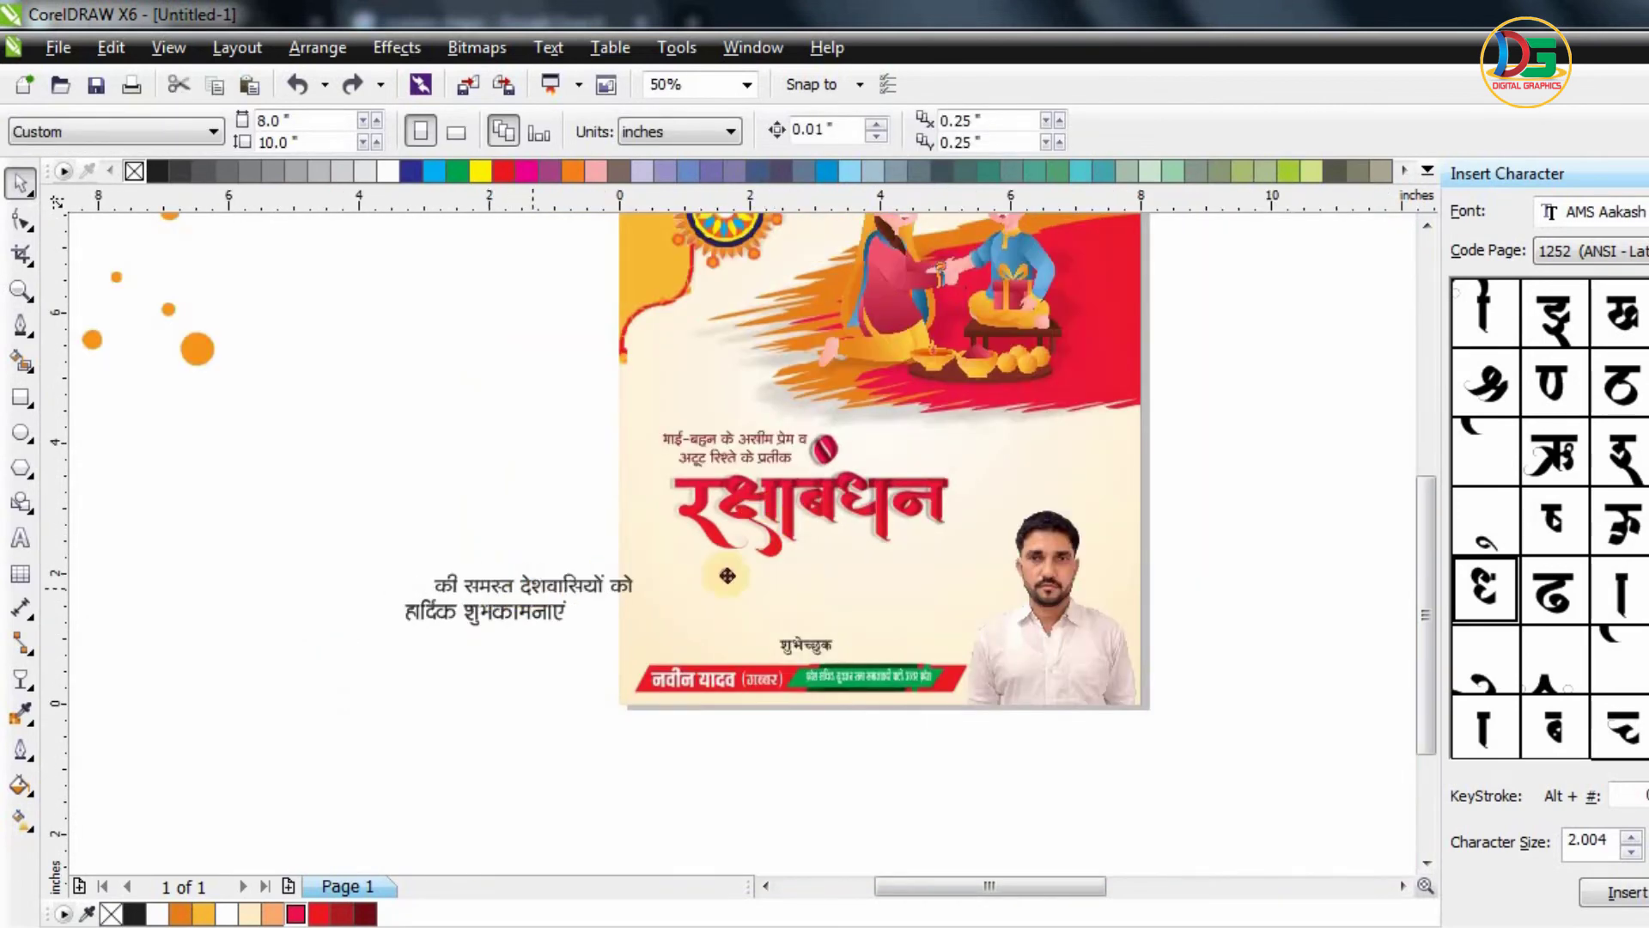
pyautogui.moveTo(479, 587); pyautogui.dragTo(959, 584)
pyautogui.scroll(1, 859, 549)
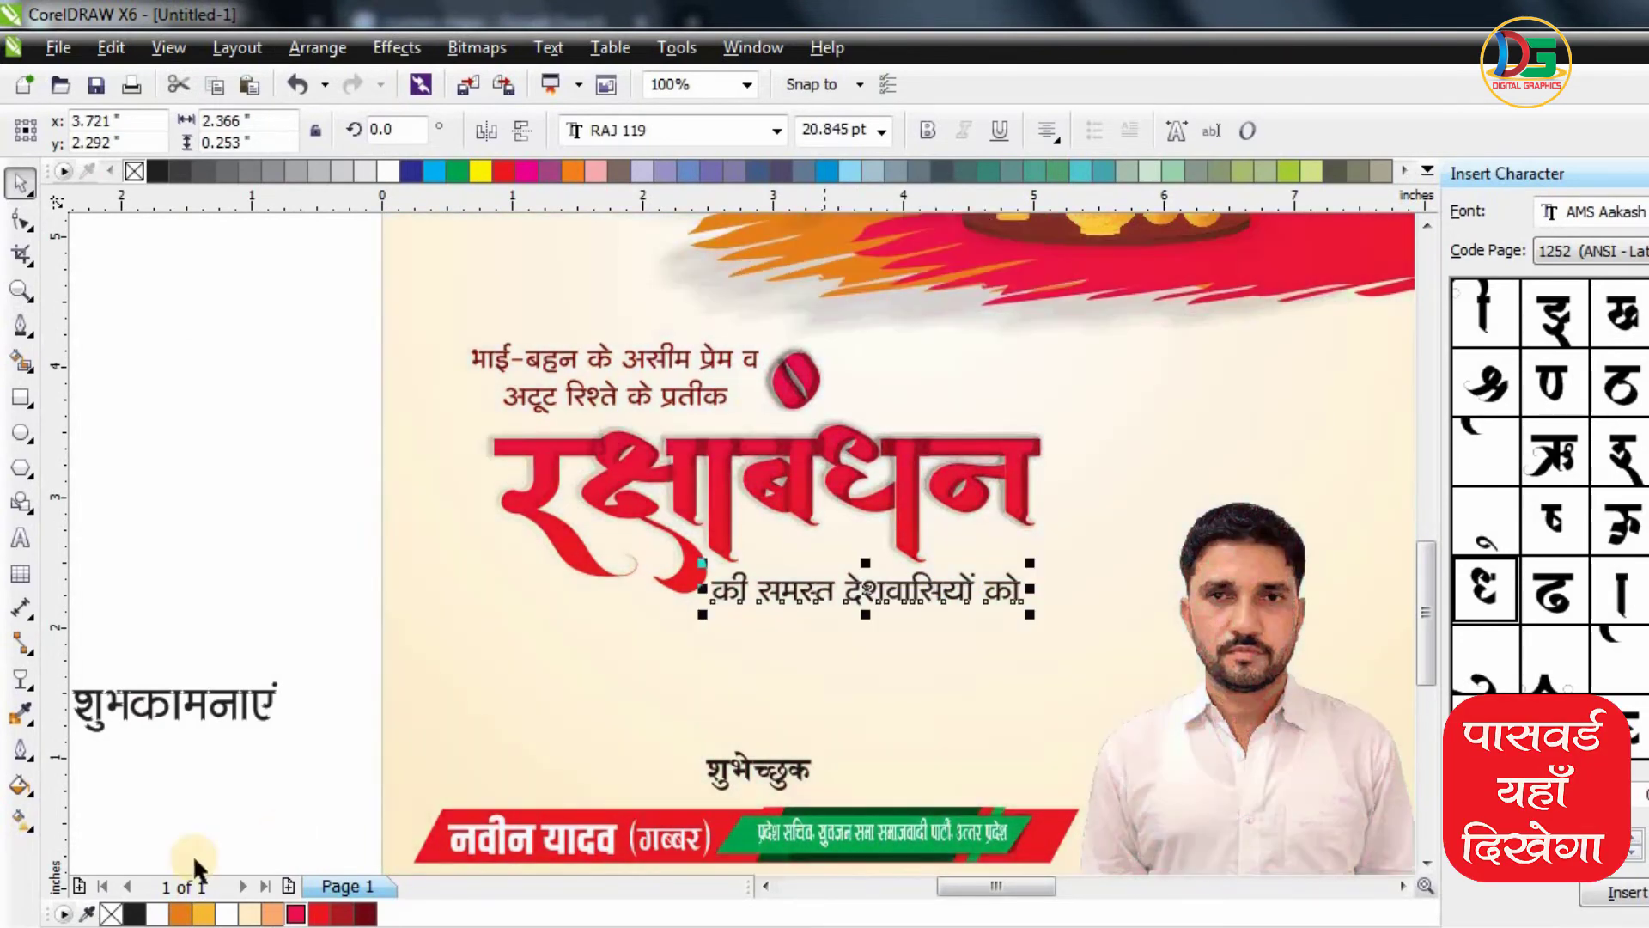
pyautogui.click(341, 914)
pyautogui.click(268, 614)
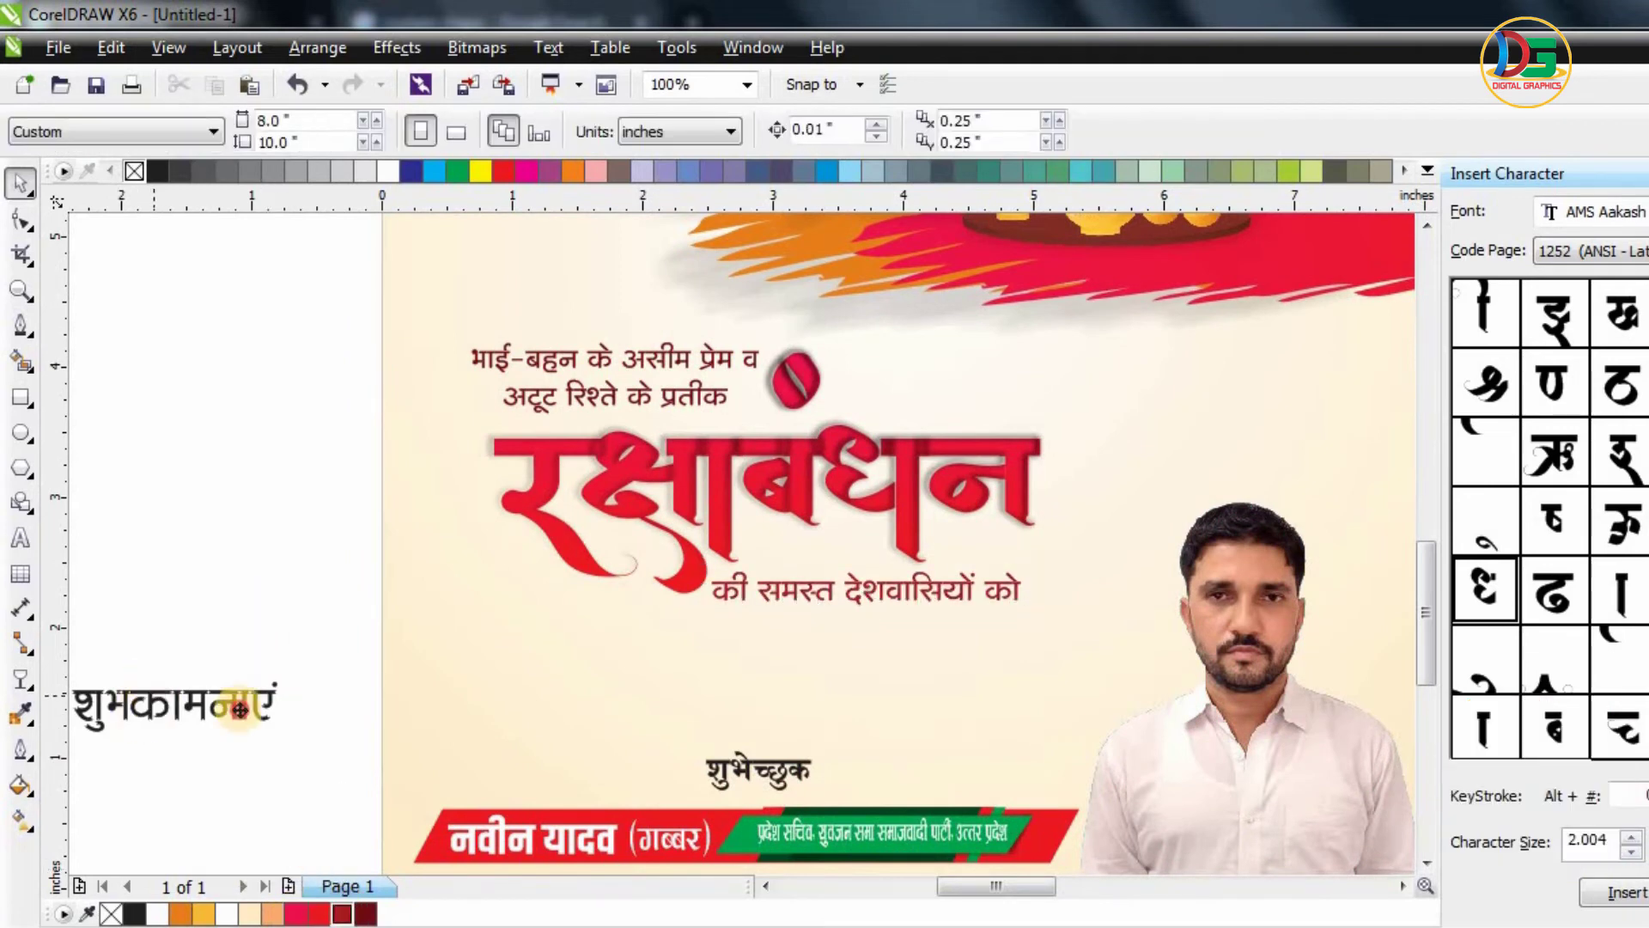
# - Place हार्दिक शुभकामनाएं below that line, enlarged to about 3.81 inches wide, and fill it with a horizontal linear gradient from crimson to red
pyautogui.moveTo(237, 706); pyautogui.dragTo(1050, 655)
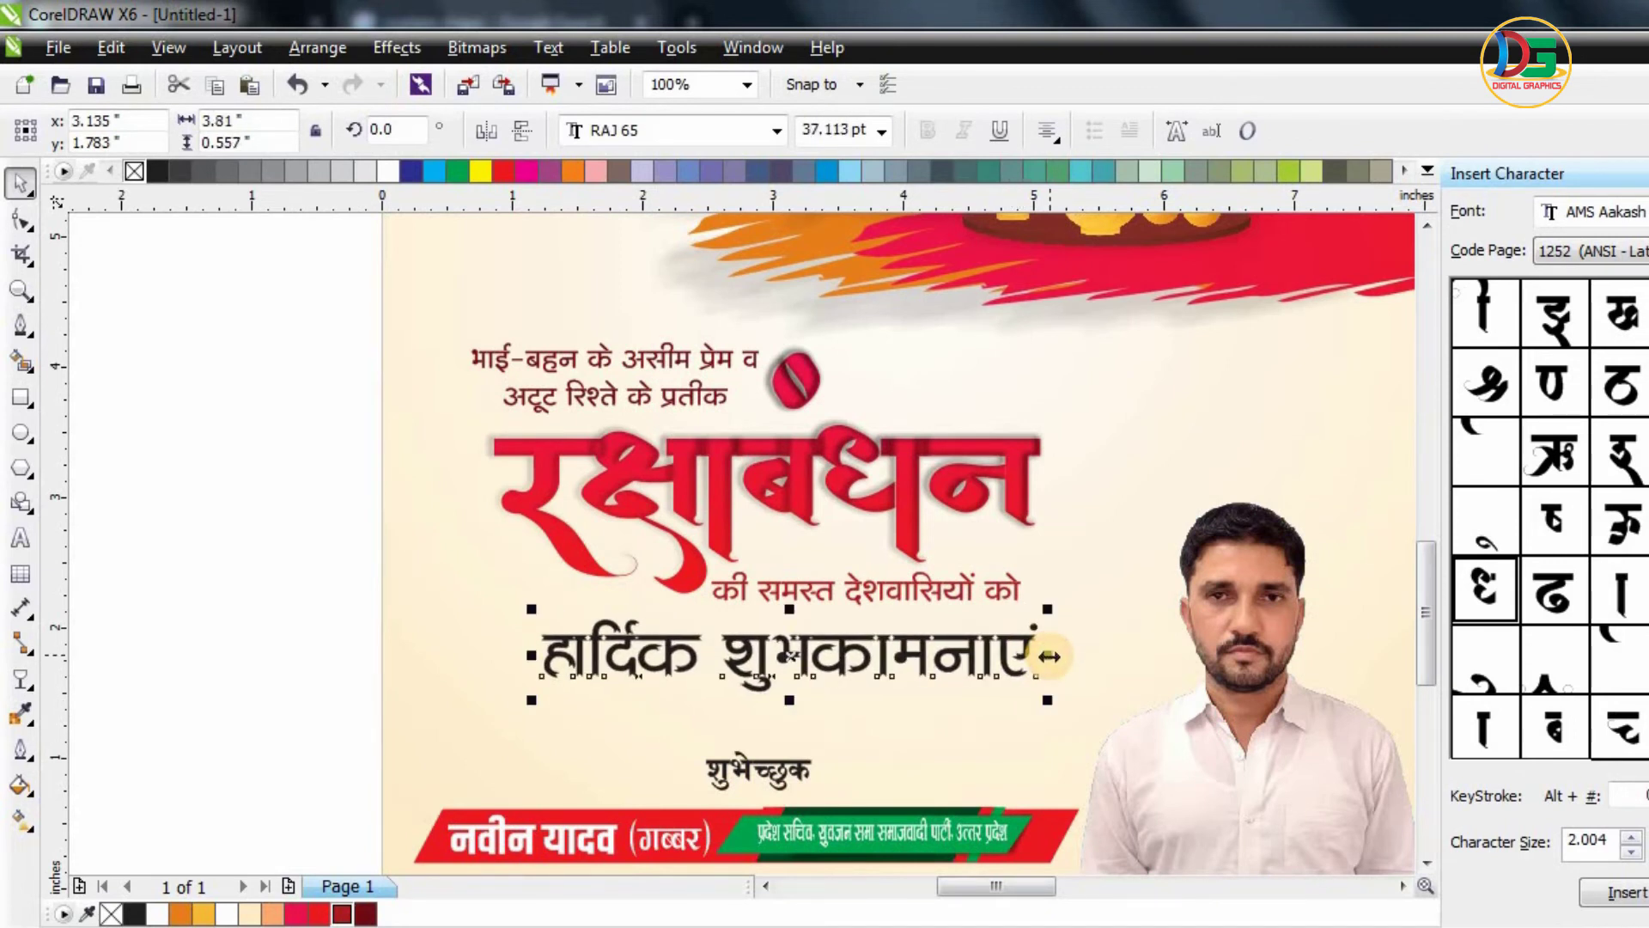
pyautogui.press('g')
pyautogui.moveTo(546, 650); pyautogui.dragTo(1086, 651)
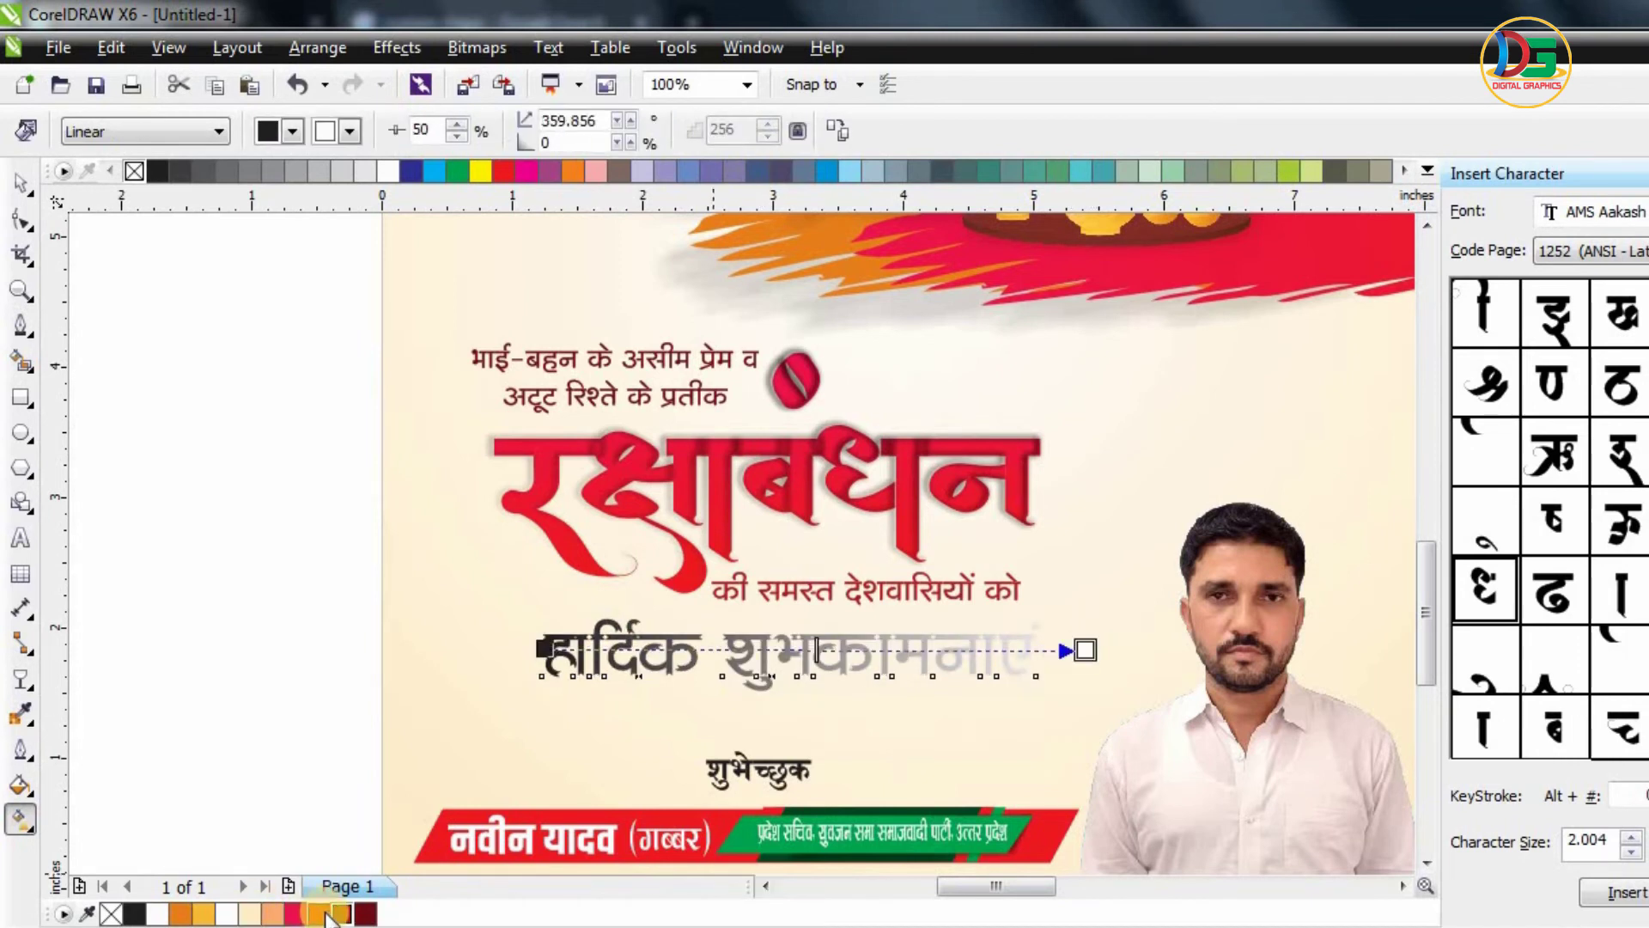
pyautogui.moveTo(1087, 657); pyautogui.dragTo(1088, 657)
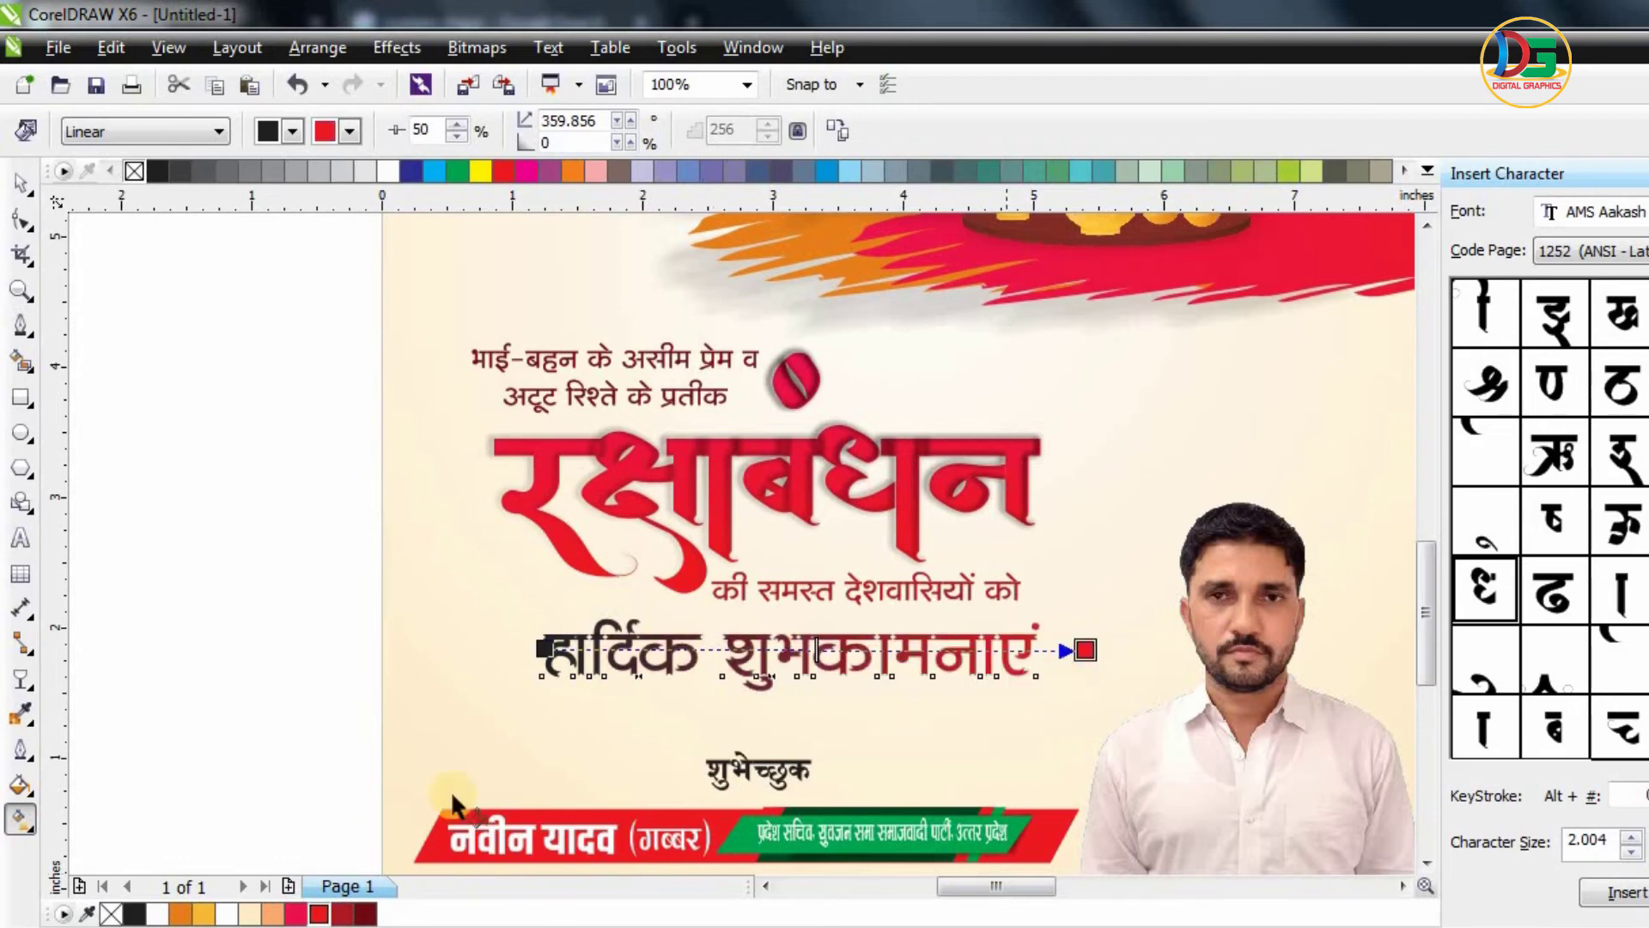
pyautogui.click(543, 651)
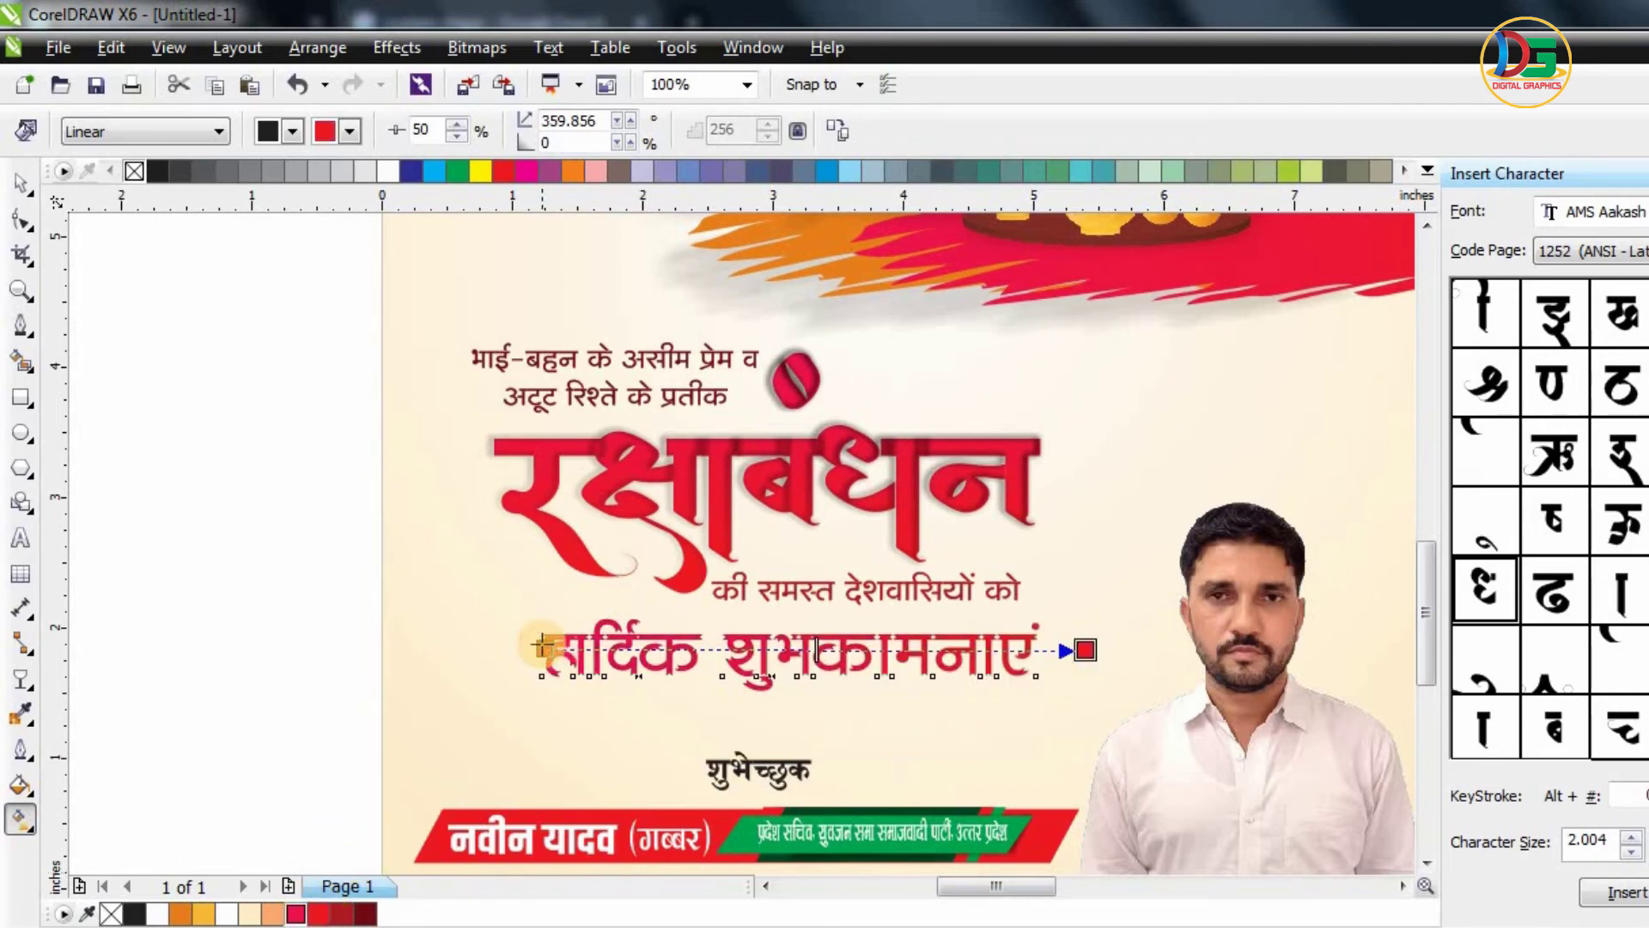
pyautogui.click(21, 183)
pyautogui.click(159, 502)
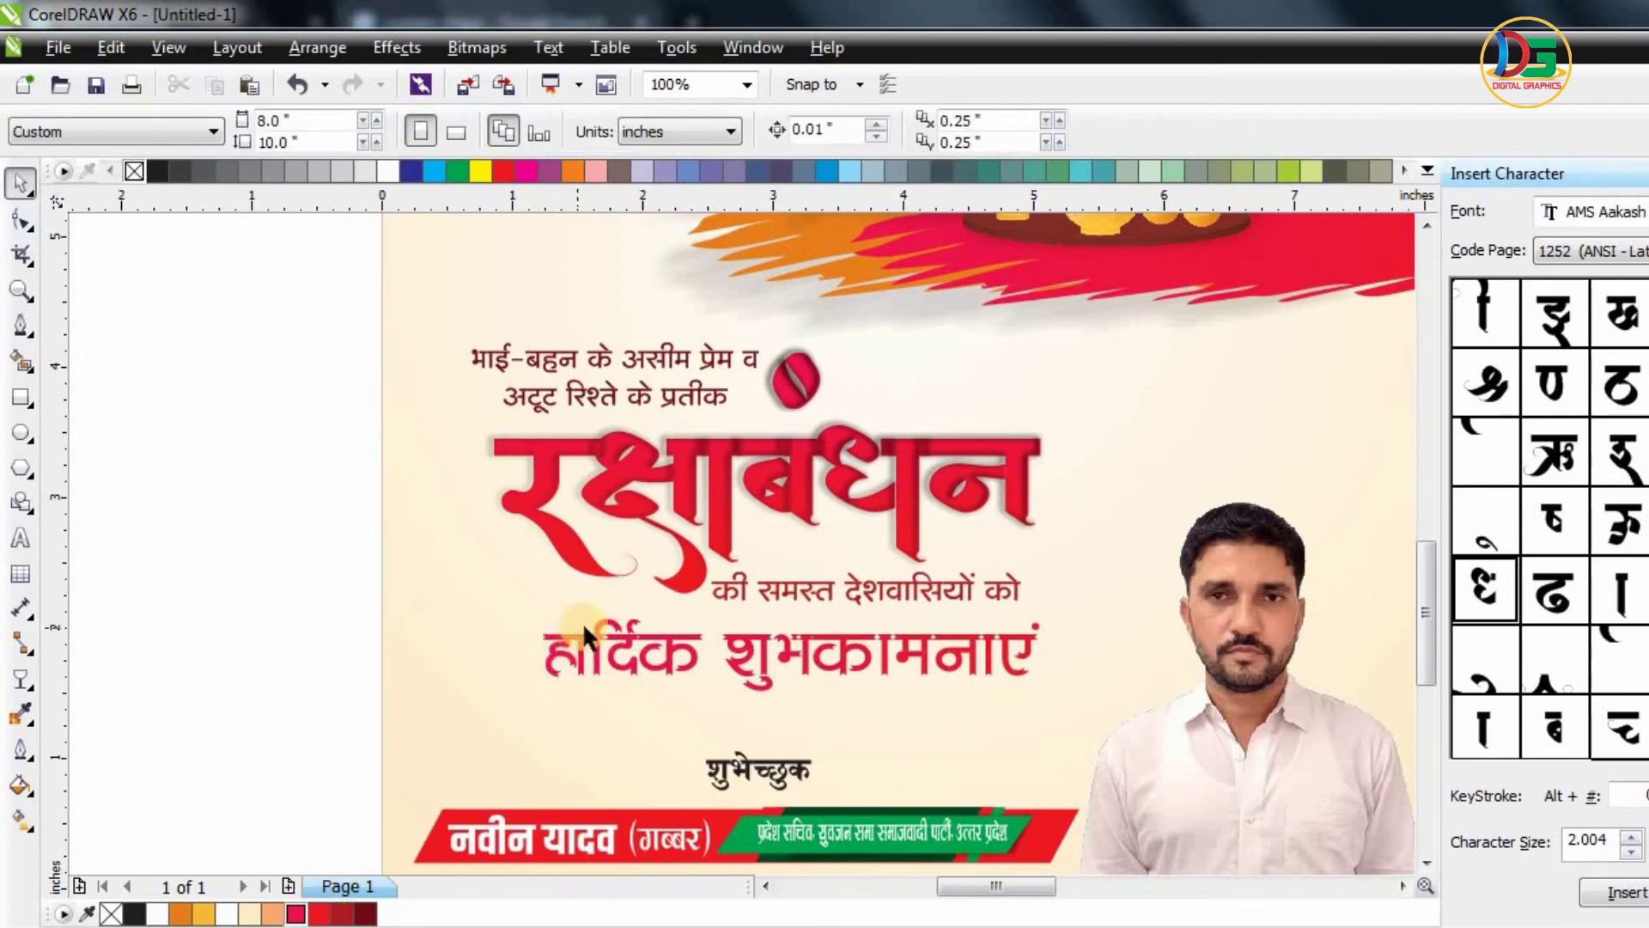
# - Scale the flower-and-dots ornament to 34.5% and move it onto the poster between the curved yellow corner and the two portraits
pyautogui.scroll(-1, 586, 627)
pyautogui.scroll(-1, 777, 528)
pyautogui.scroll(1, 747, 291)
pyautogui.scroll(-1, 793, 463)
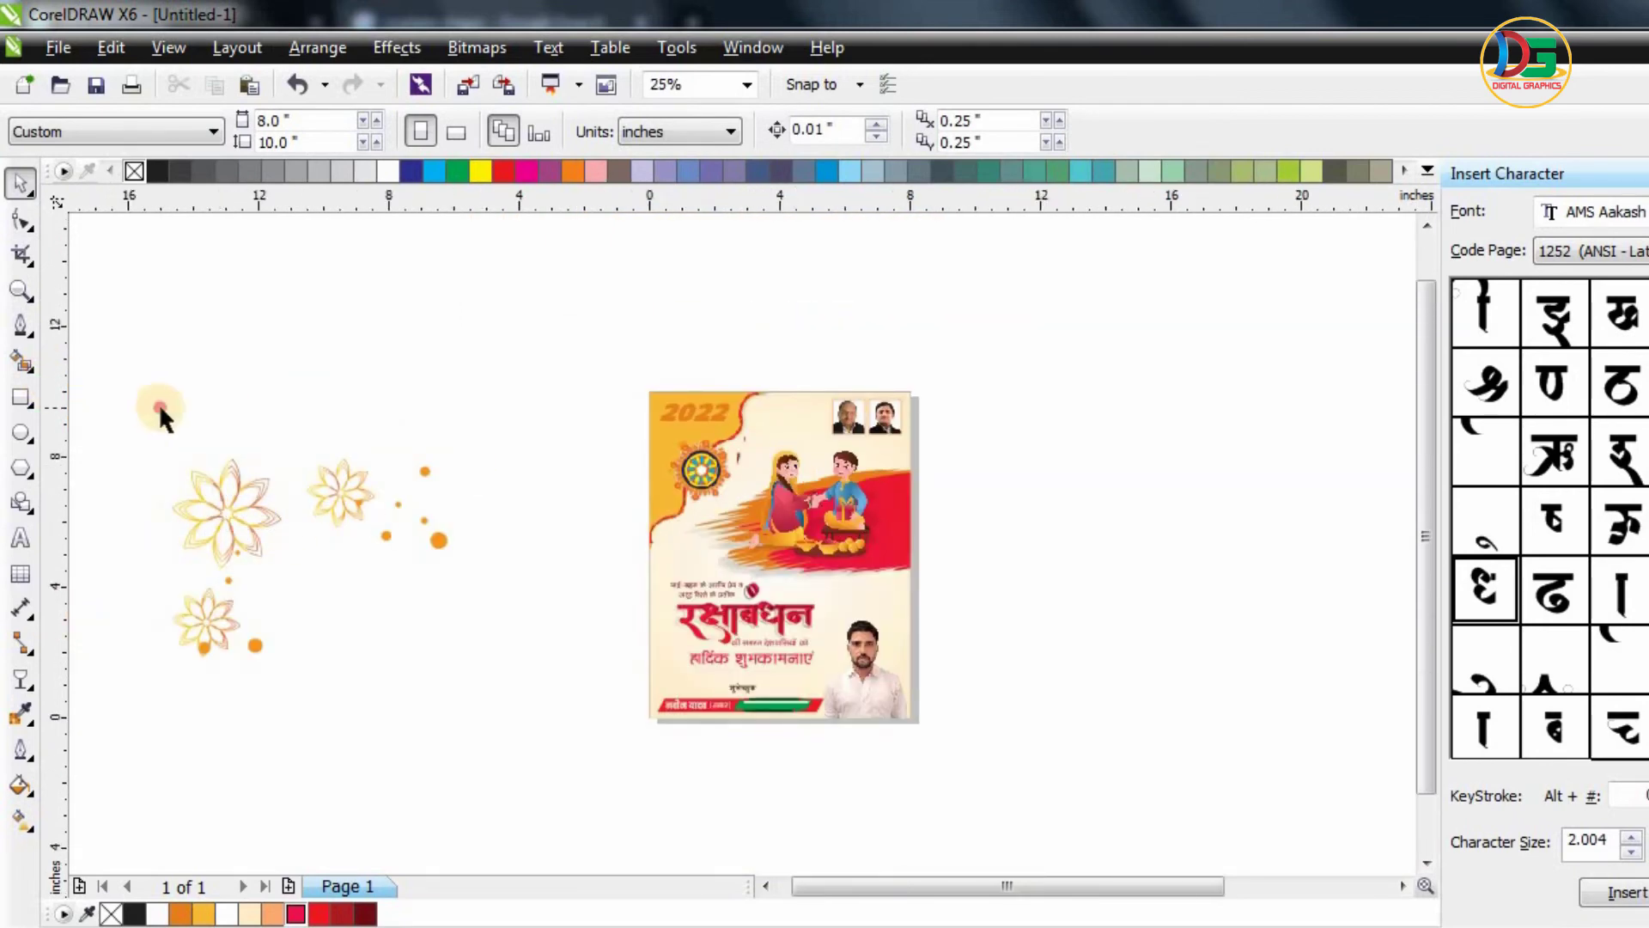
pyautogui.moveTo(531, 745); pyautogui.dragTo(527, 744)
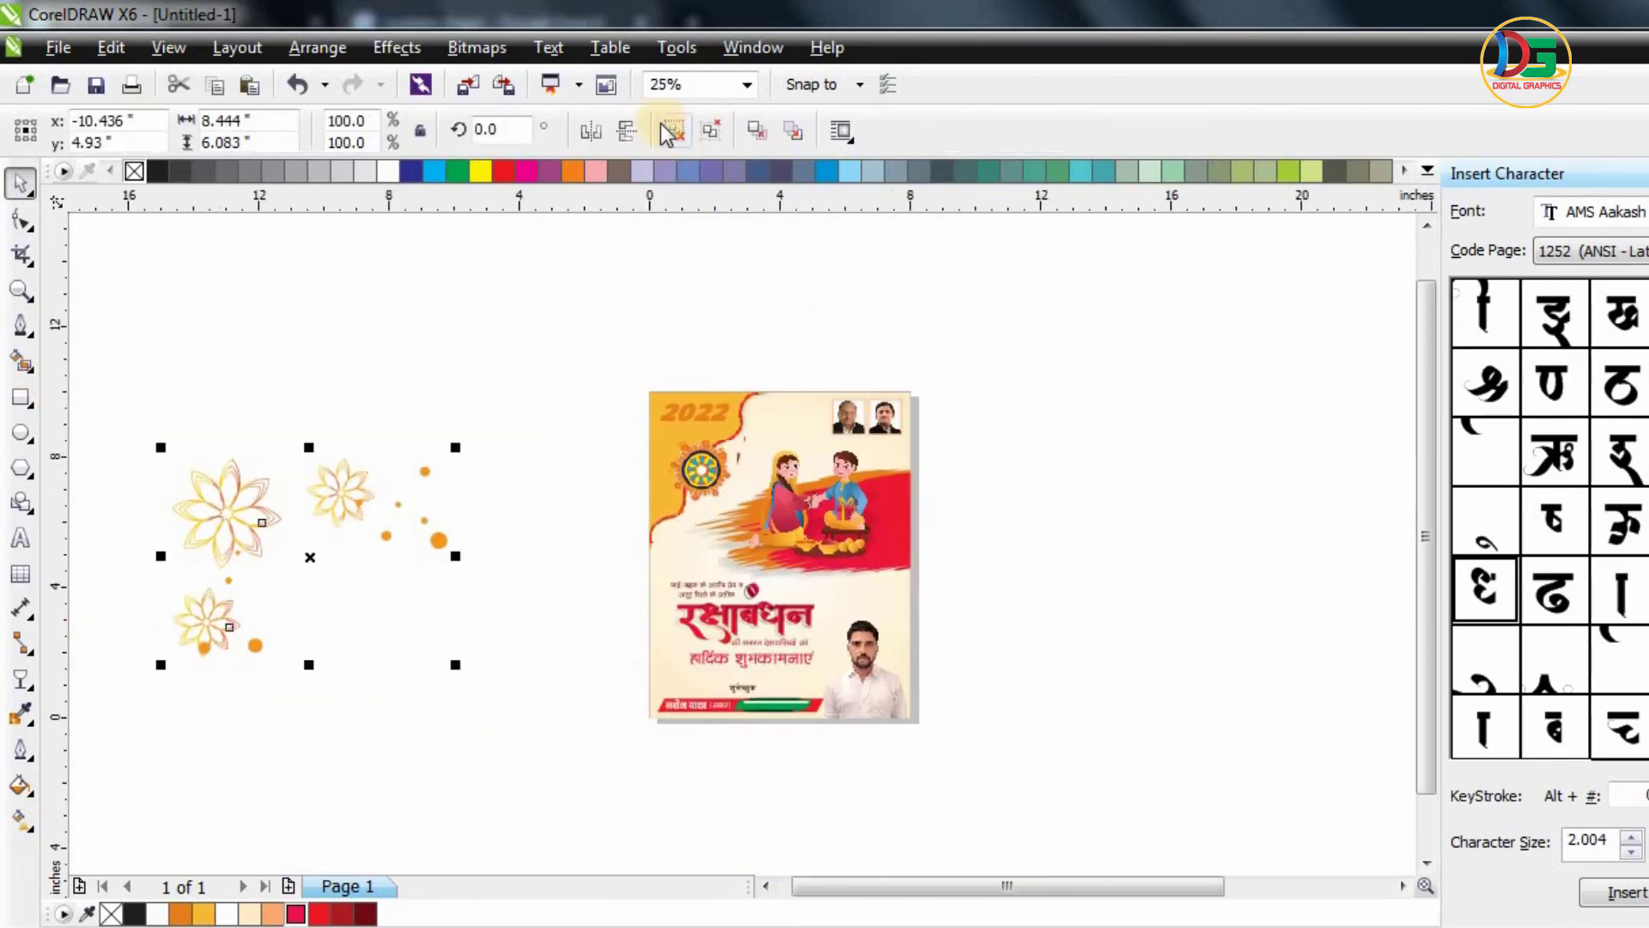
pyautogui.click(357, 466)
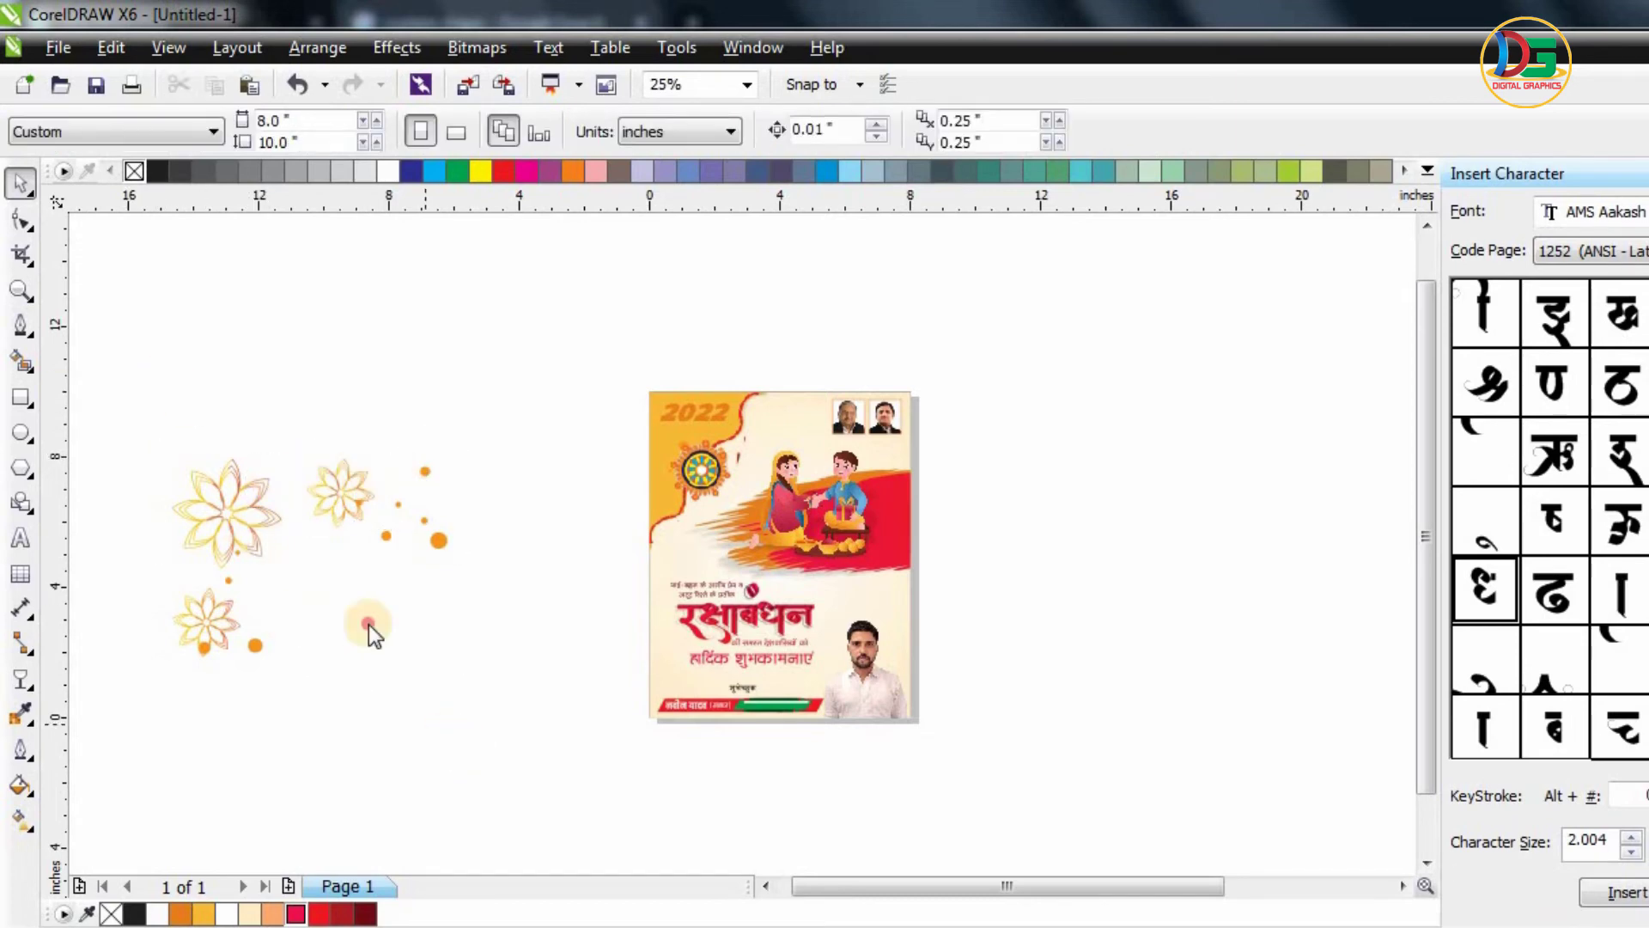
pyautogui.moveTo(129, 389); pyautogui.dragTo(490, 688)
pyautogui.moveTo(339, 504); pyautogui.dragTo(686, 442)
pyautogui.scroll(2, 797, 387)
pyautogui.moveTo(773, 471); pyautogui.dragTo(586, 604)
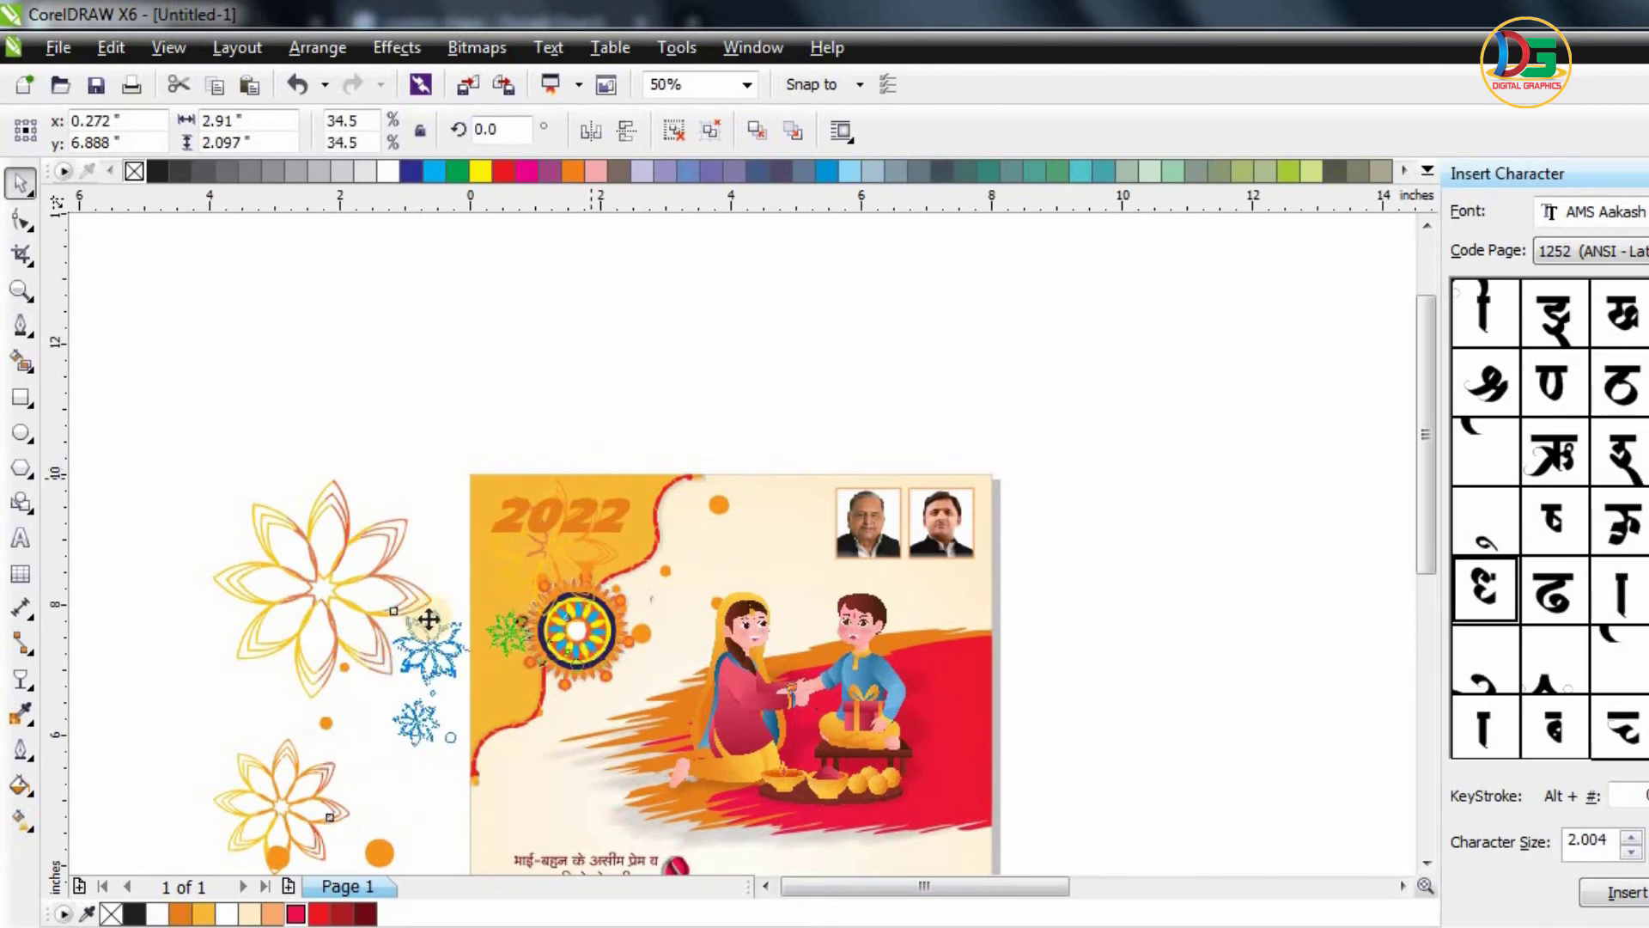
pyautogui.moveTo(433, 655); pyautogui.dragTo(725, 538)
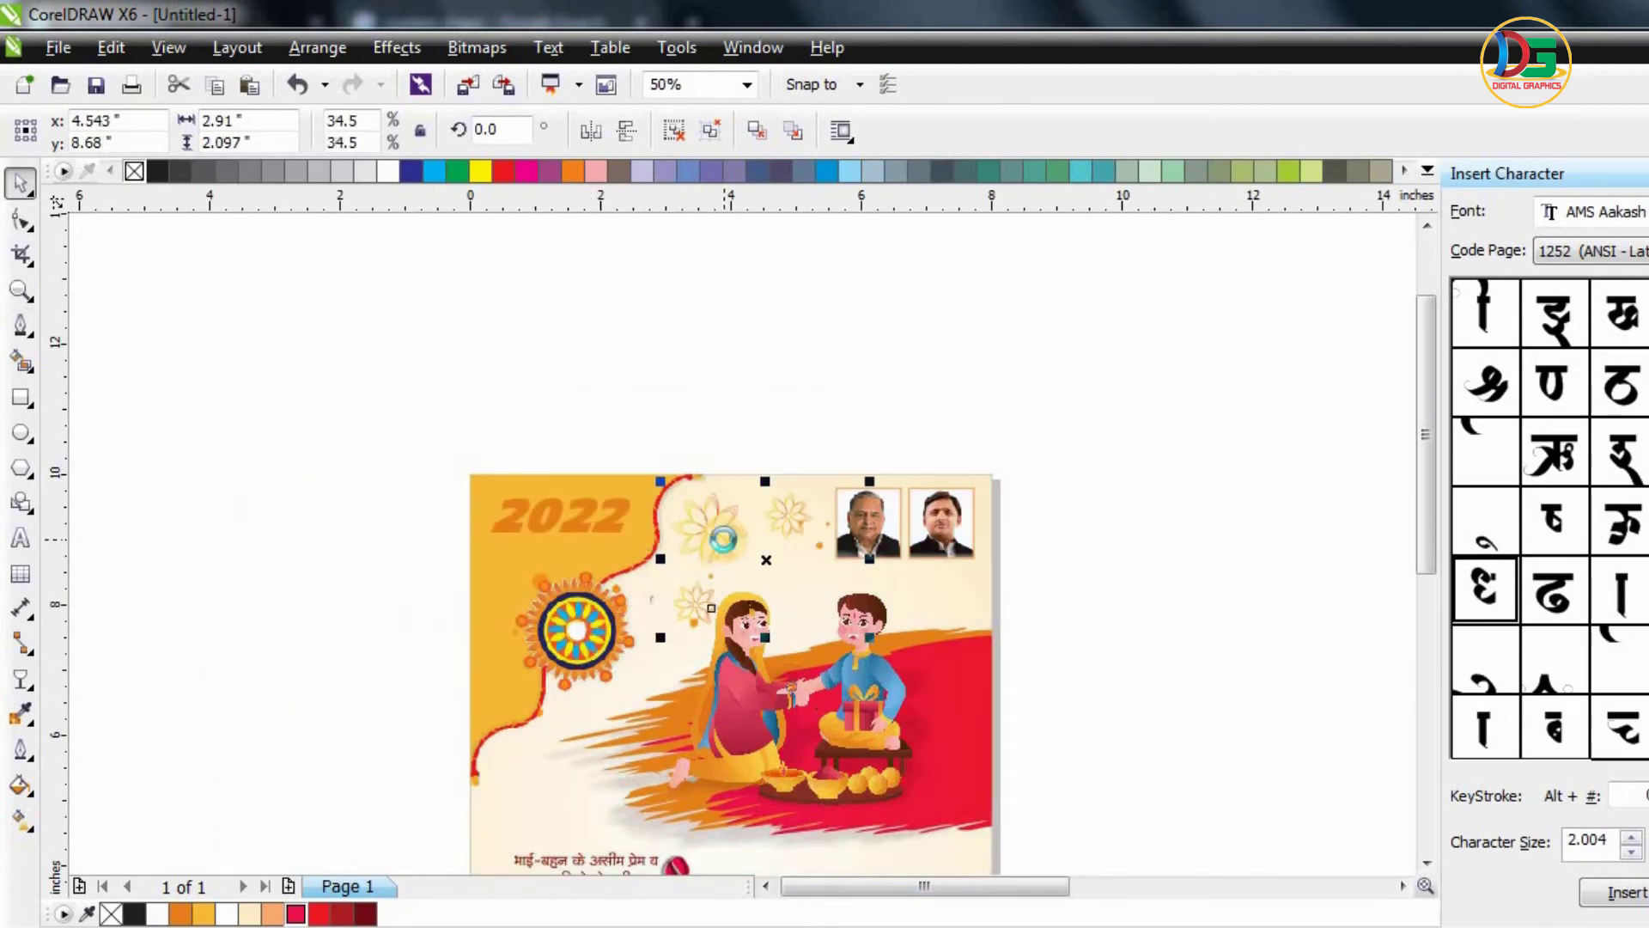
# - PowerClip the brother-and-sister illustration inside the poster's background rectangle
pyautogui.scroll(1, 725, 538)
pyautogui.scroll(-1, 738, 506)
pyautogui.rightClick(718, 514)
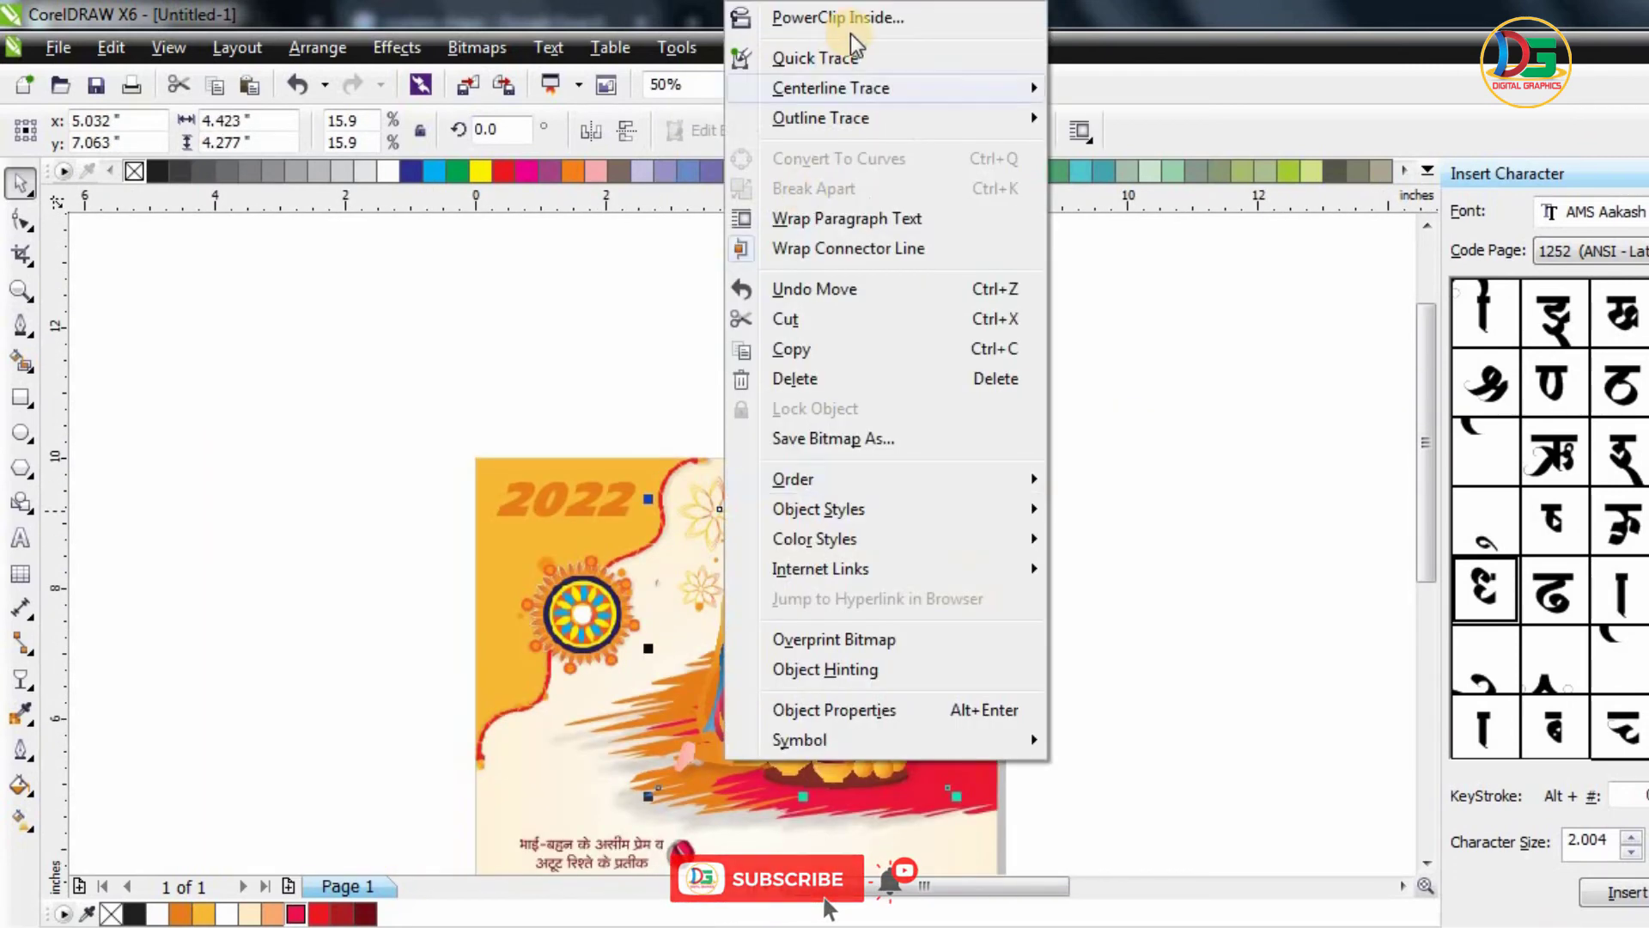
pyautogui.click(790, 15)
pyautogui.click(975, 564)
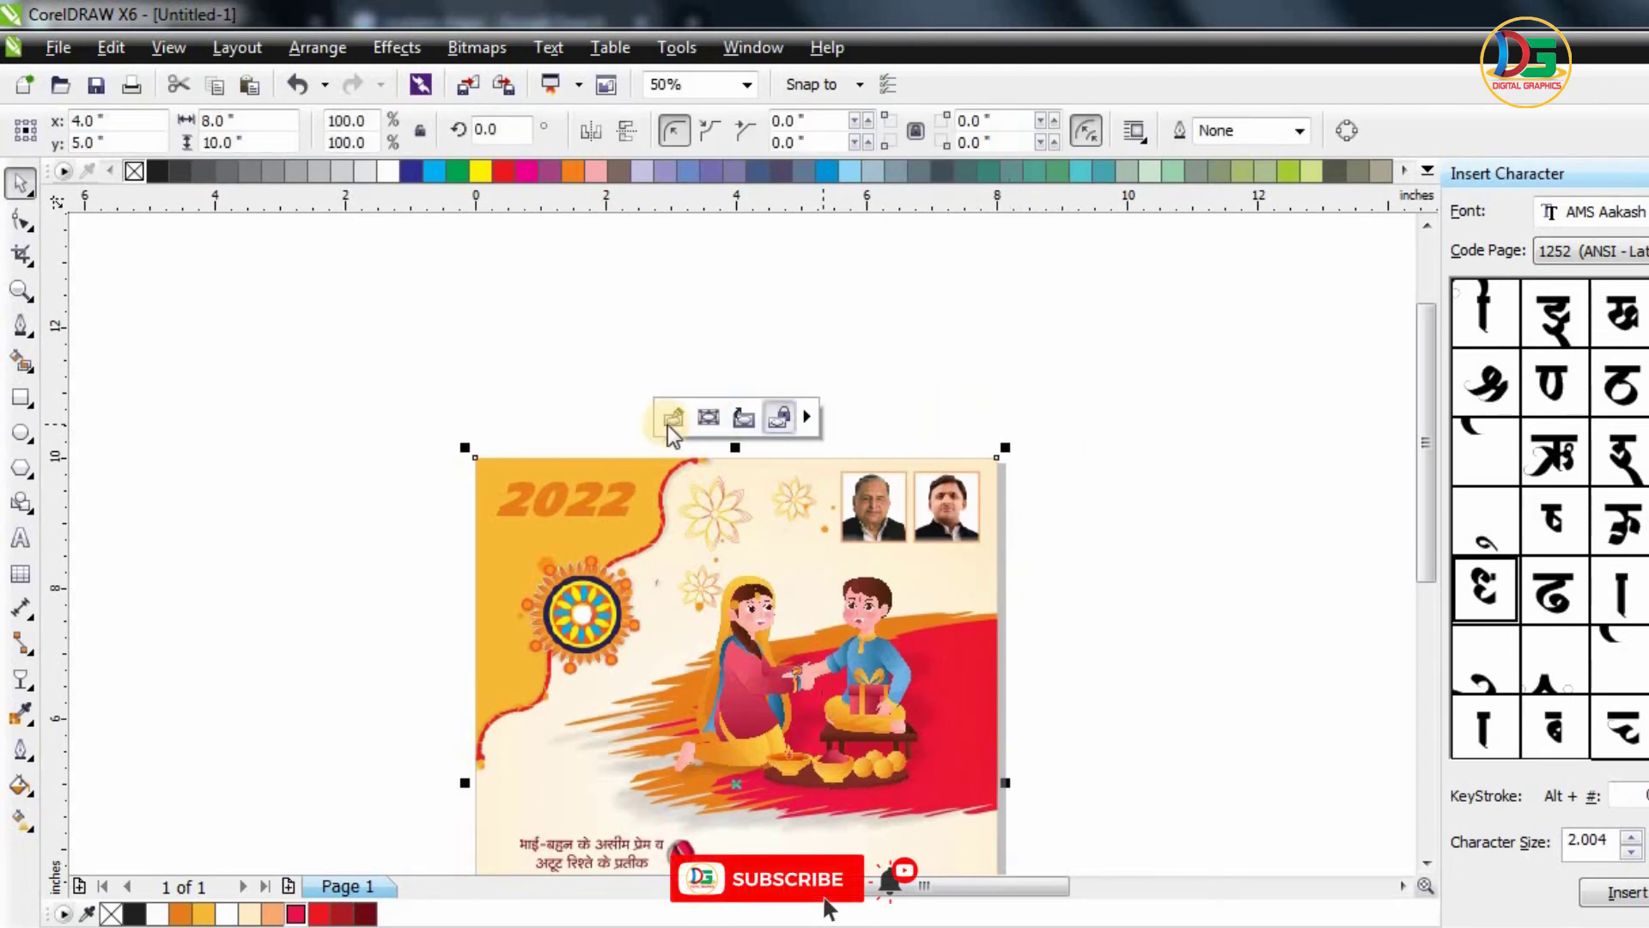
pyautogui.click(683, 409)
pyautogui.scroll(-1, 710, 397)
pyautogui.click(719, 461)
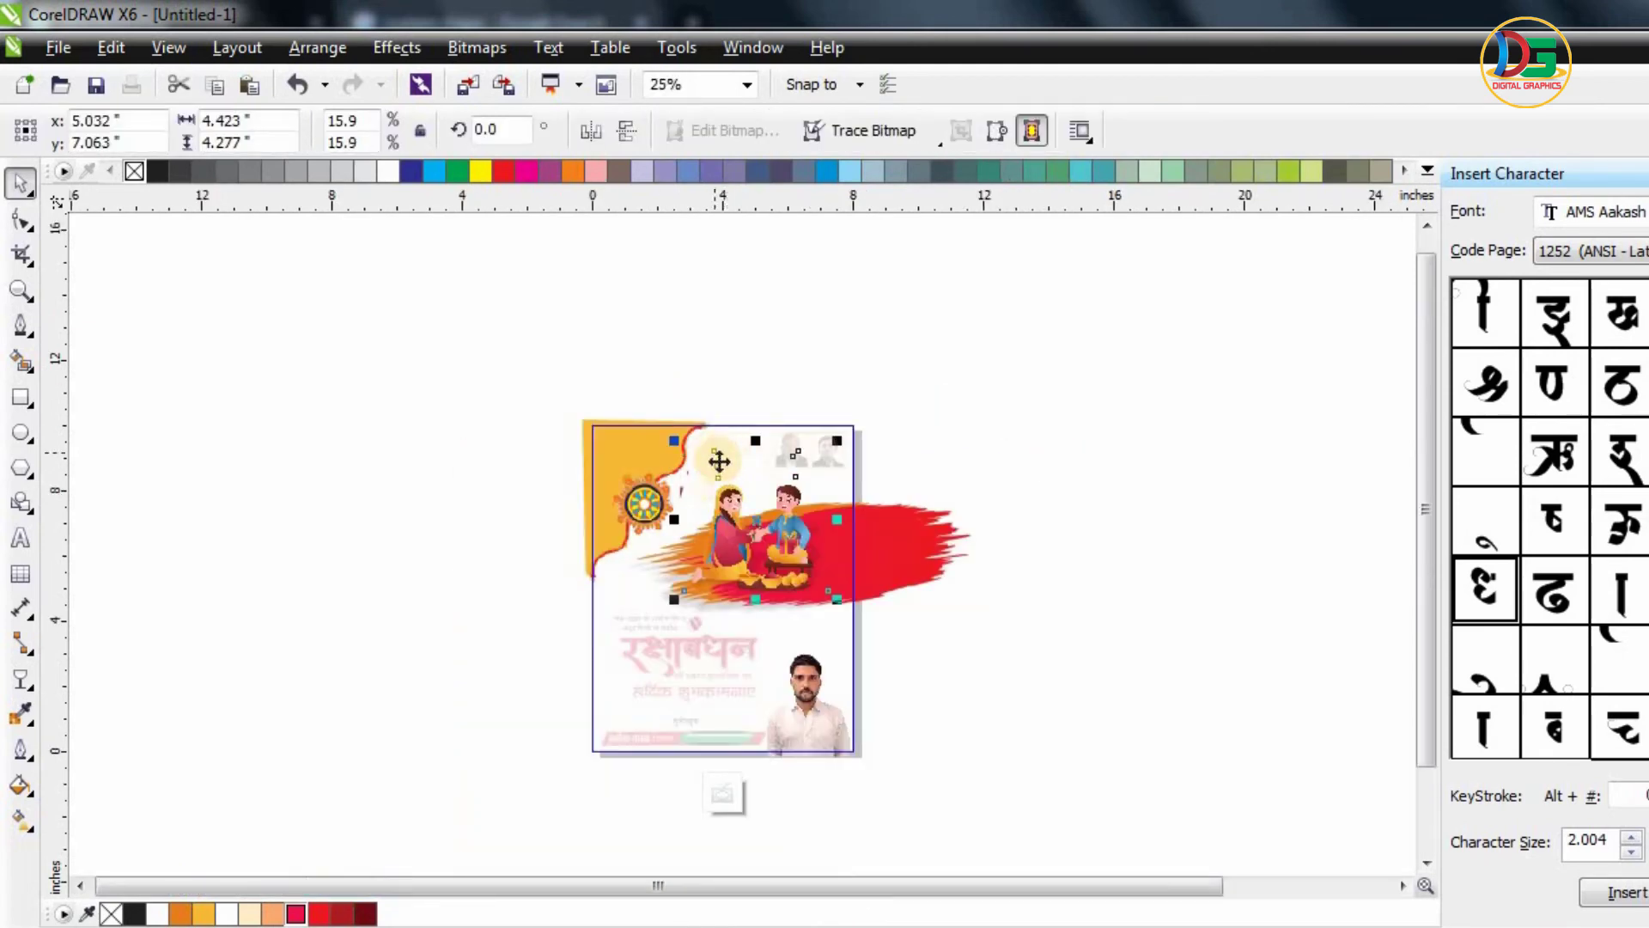
pyautogui.click(675, 346)
pyautogui.scroll(1, 713, 442)
pyautogui.click(694, 377)
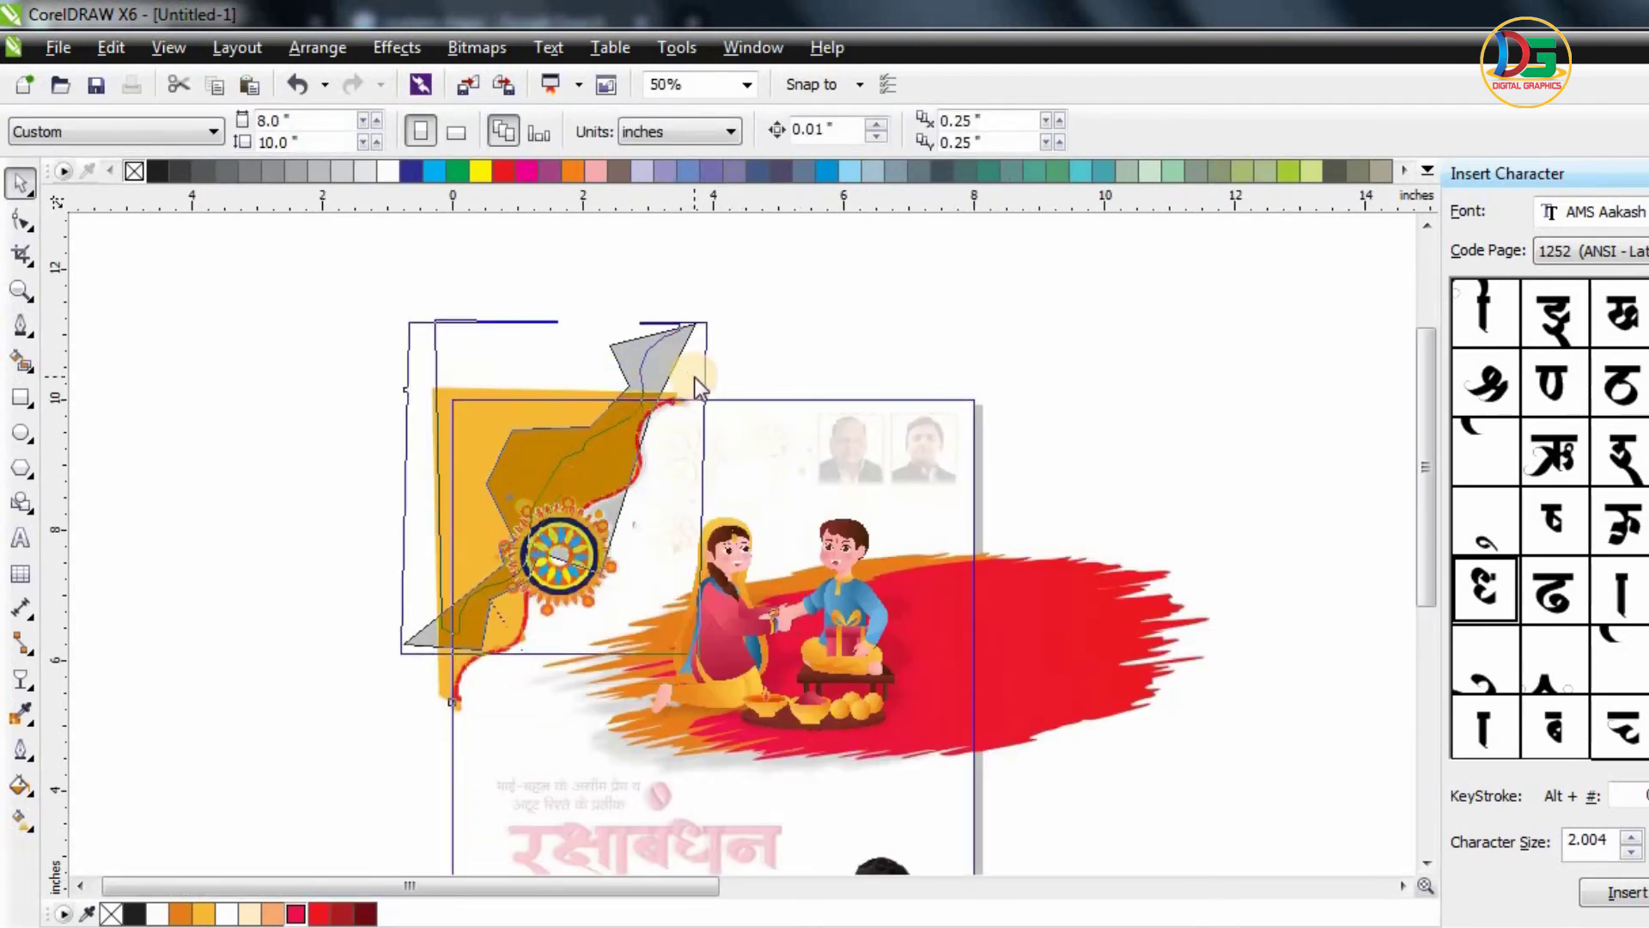
pyautogui.hotkey('ctrl', 'z')
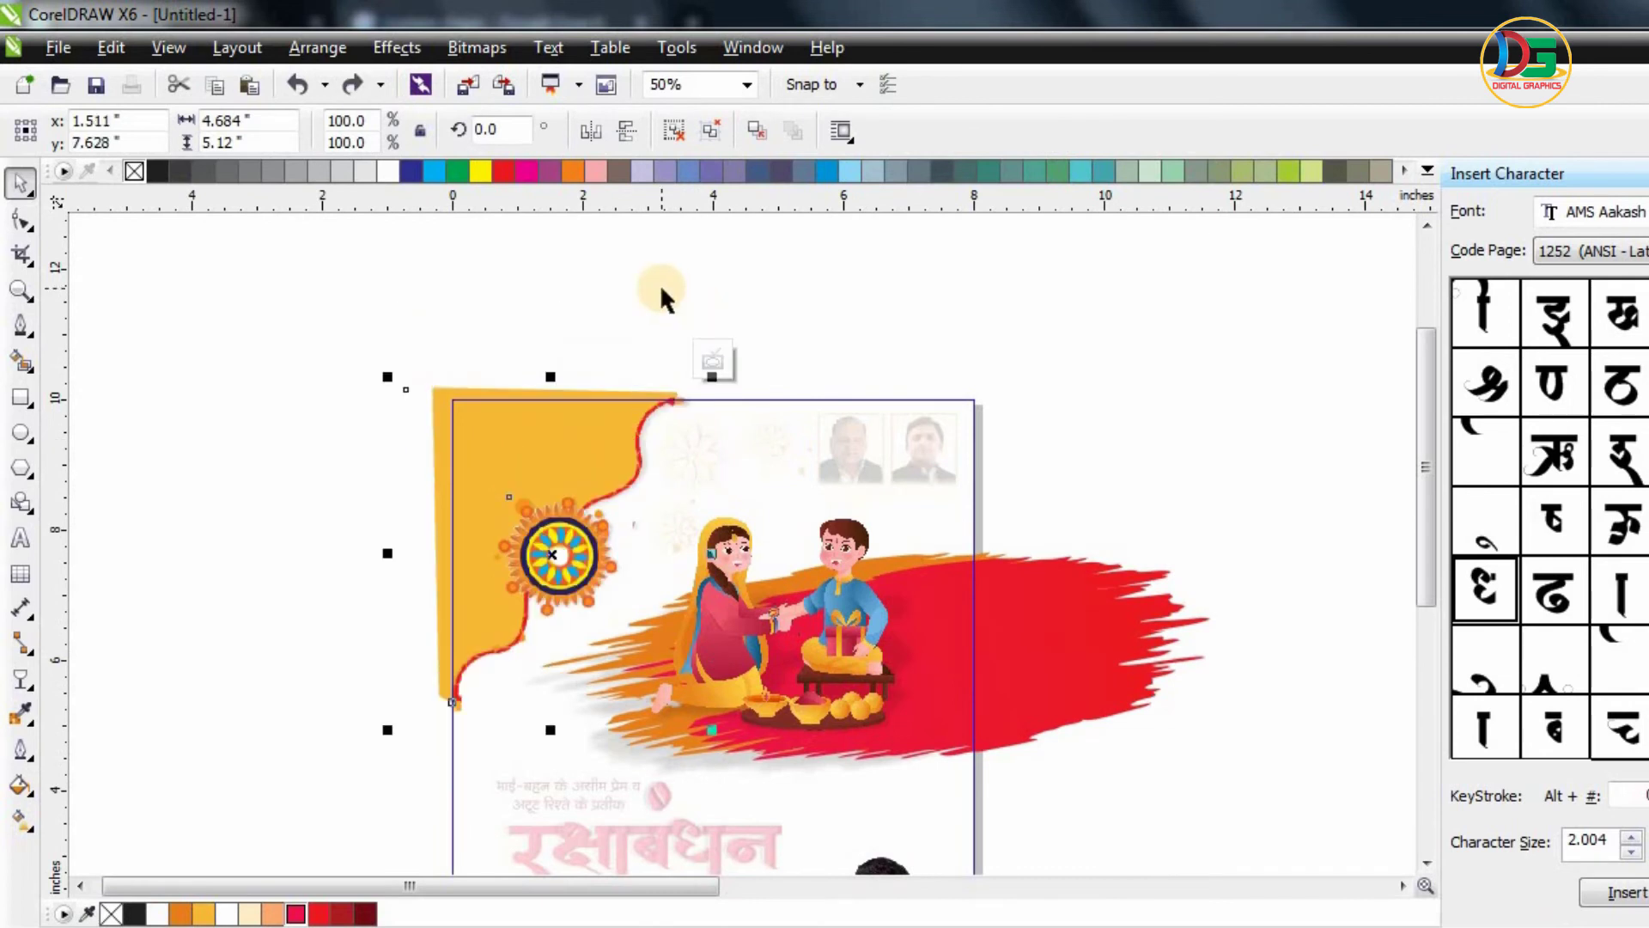
pyautogui.moveTo(453, 237); pyautogui.dragTo(705, 443)
pyautogui.click(705, 444)
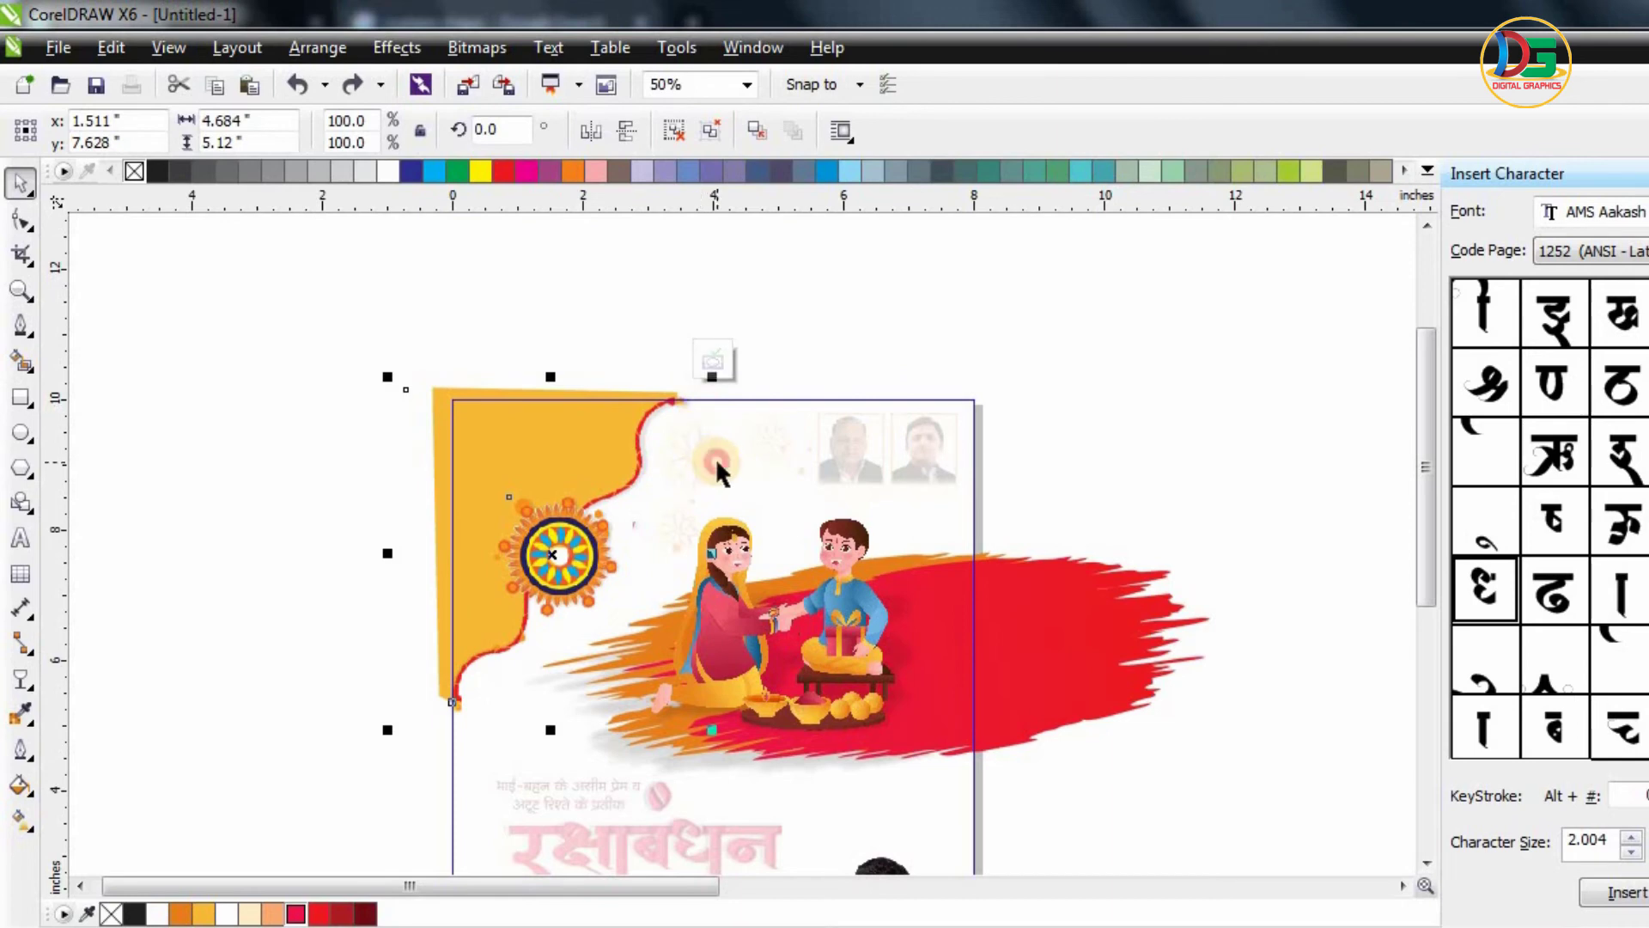
pyautogui.click(713, 361)
# - PowerClip the flower-and-dots ornament inside the poster's background rectangle
pyautogui.click(773, 399)
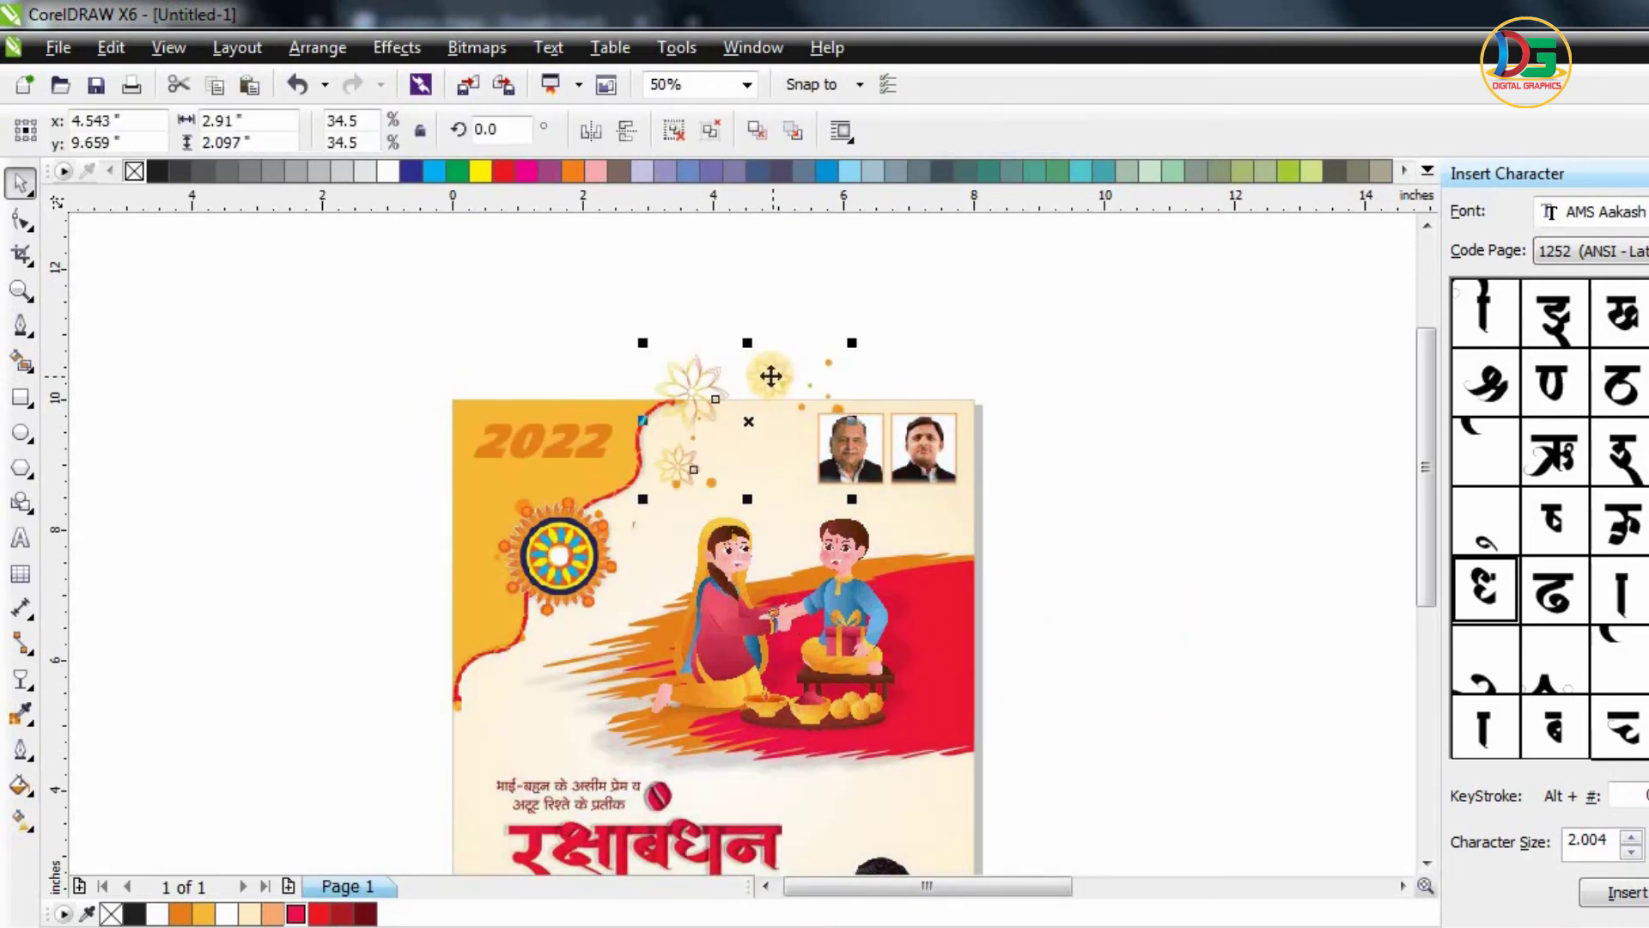
pyautogui.rightClick(773, 436)
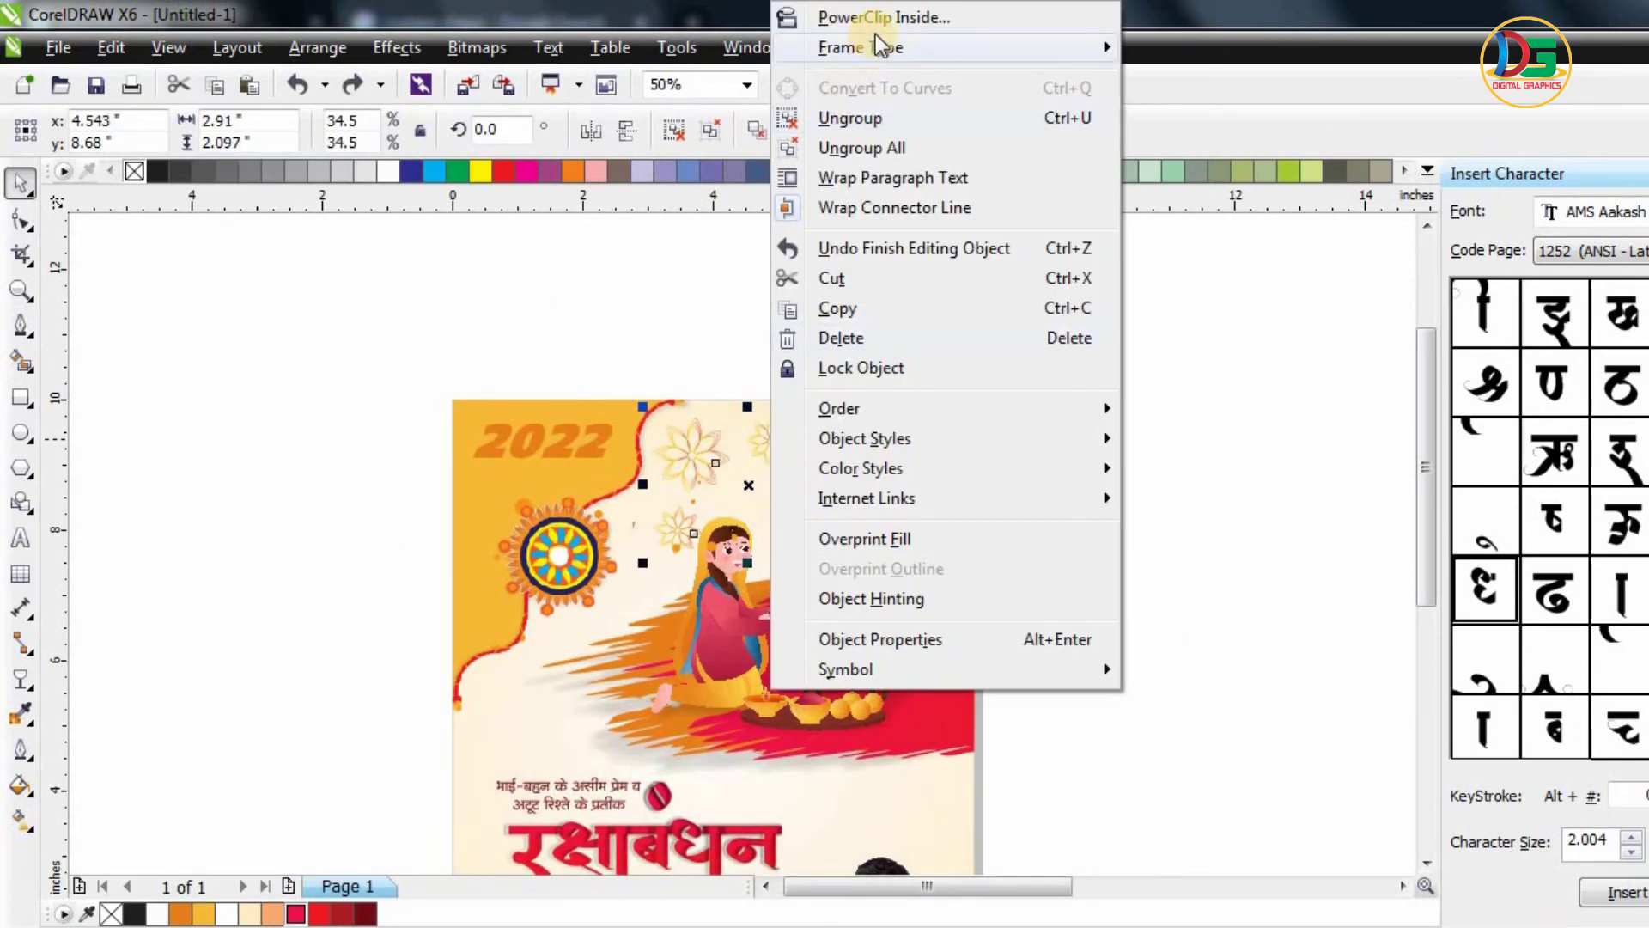
pyautogui.click(868, 17)
pyautogui.click(954, 589)
pyautogui.click(1112, 568)
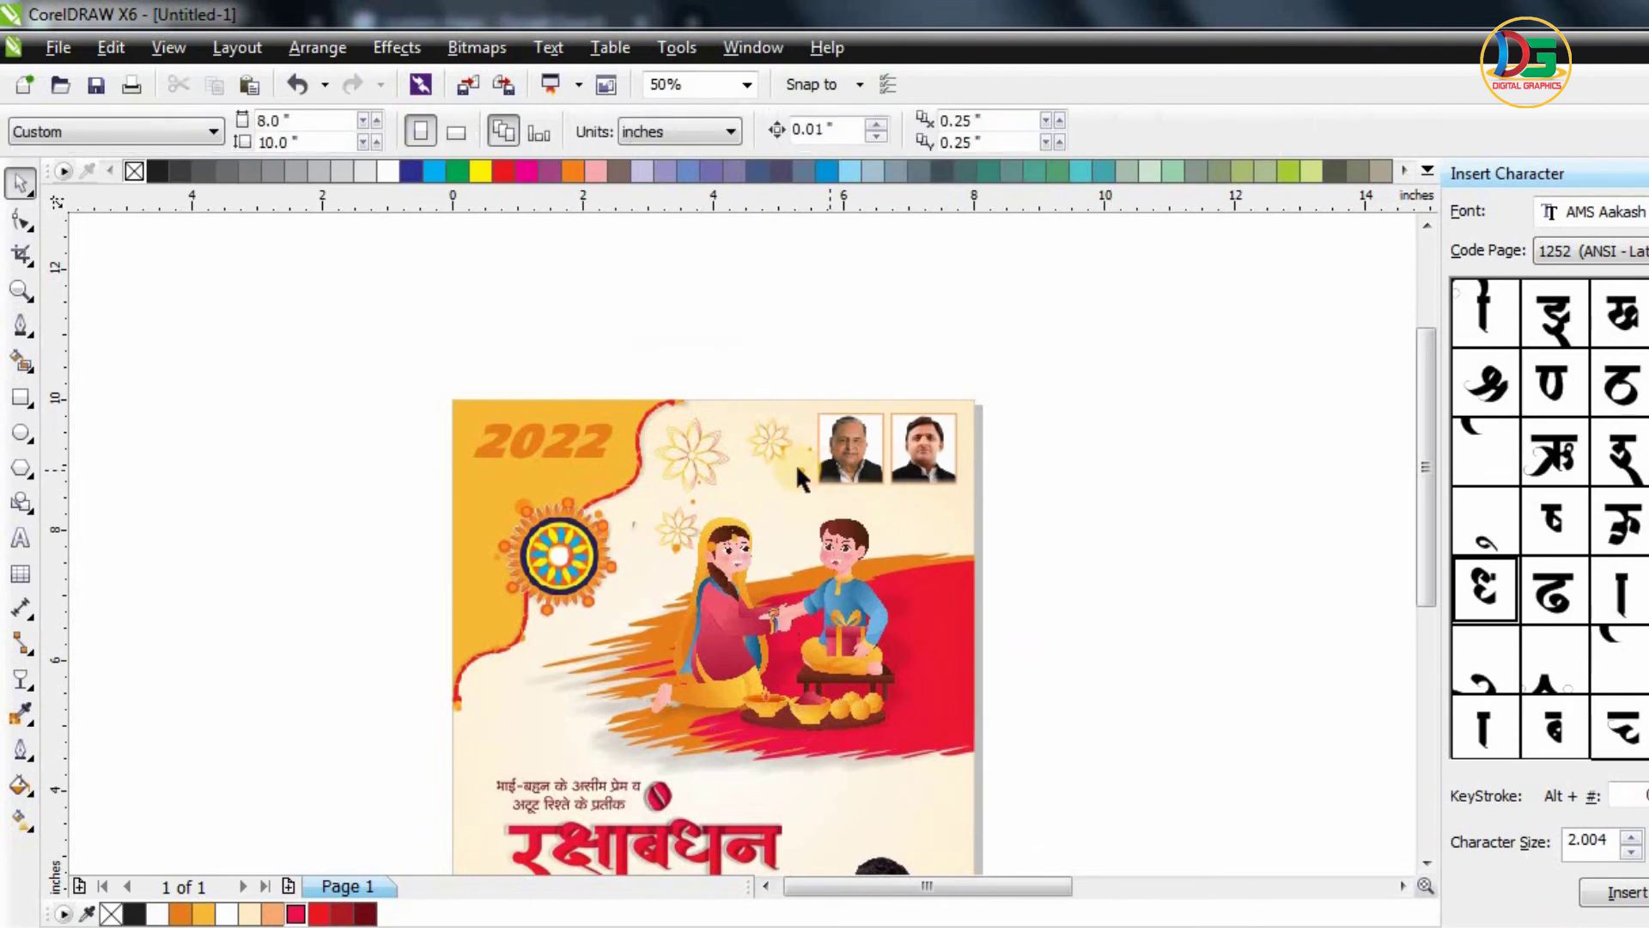
# - Edit the background's PowerClip contents and place copies of the flower ornament beside the tagline and above the man's photo
pyautogui.click(799, 471)
pyautogui.click(756, 357)
pyautogui.click(710, 464)
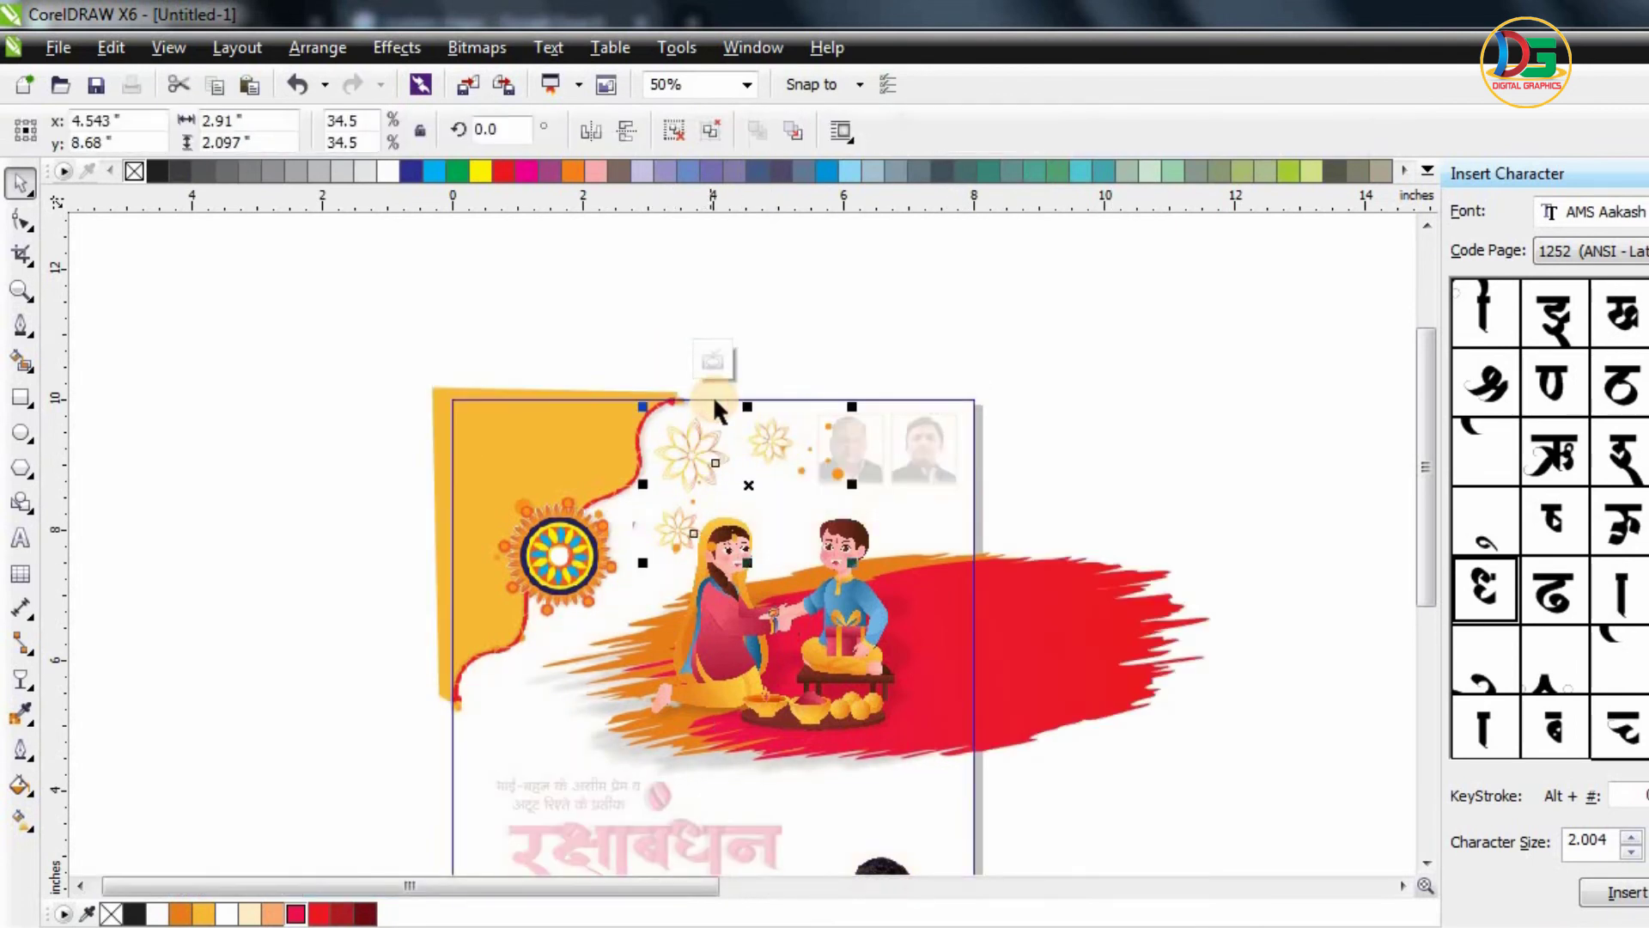
pyautogui.scroll(-2, 714, 400)
pyautogui.moveTo(705, 429); pyautogui.dragTo(626, 561)
pyautogui.scroll(2, 626, 561)
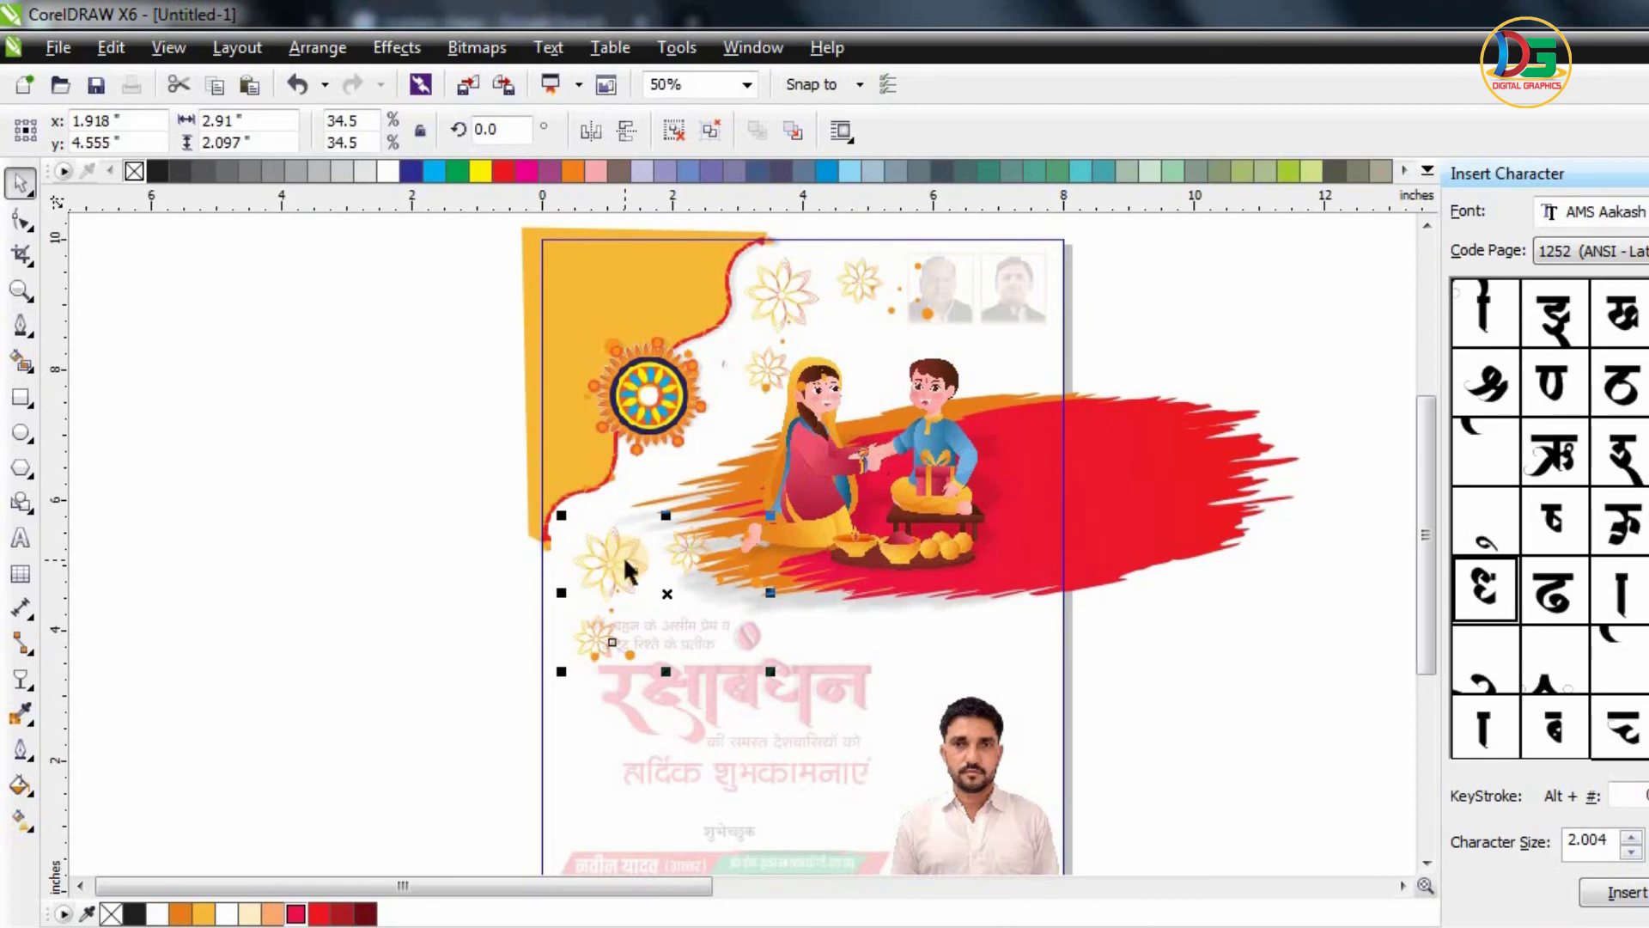
pyautogui.moveTo(670, 589); pyautogui.dragTo(1063, 680)
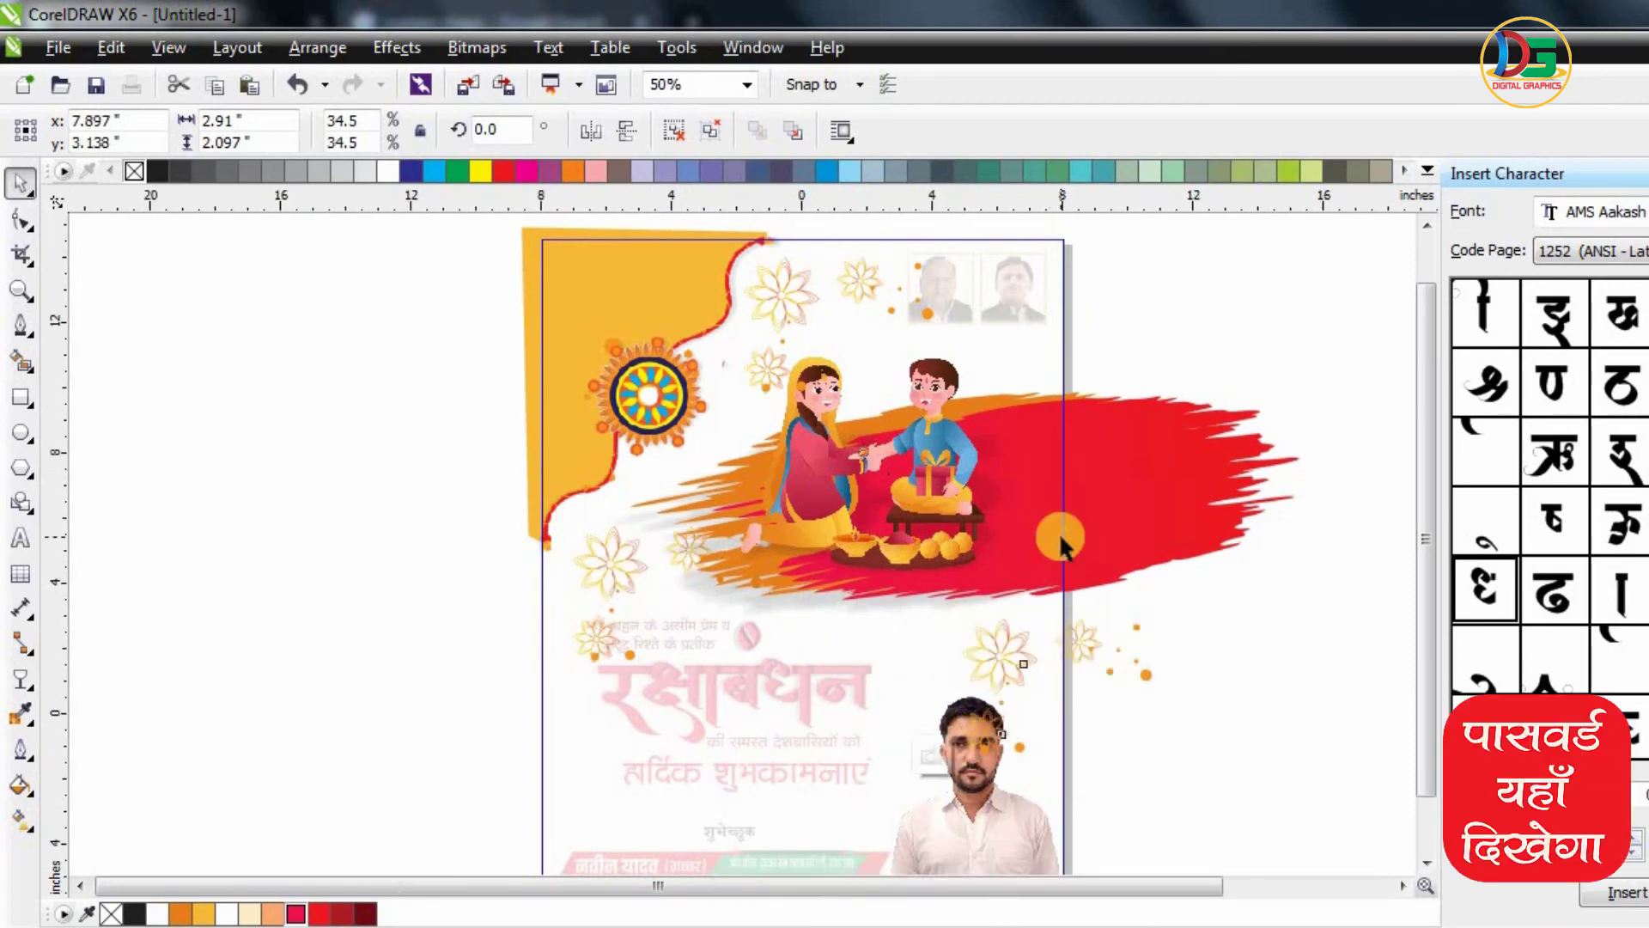
# - Place another copy of the flower ornament across the page's left edge beside the lower greeting line and finish editing the PowerClip contents
pyautogui.scroll(-2, 1061, 652)
pyautogui.scroll(2, 1052, 601)
pyautogui.moveTo(817, 672); pyautogui.dragTo(644, 679)
pyautogui.moveTo(592, 678); pyautogui.dragTo(491, 676)
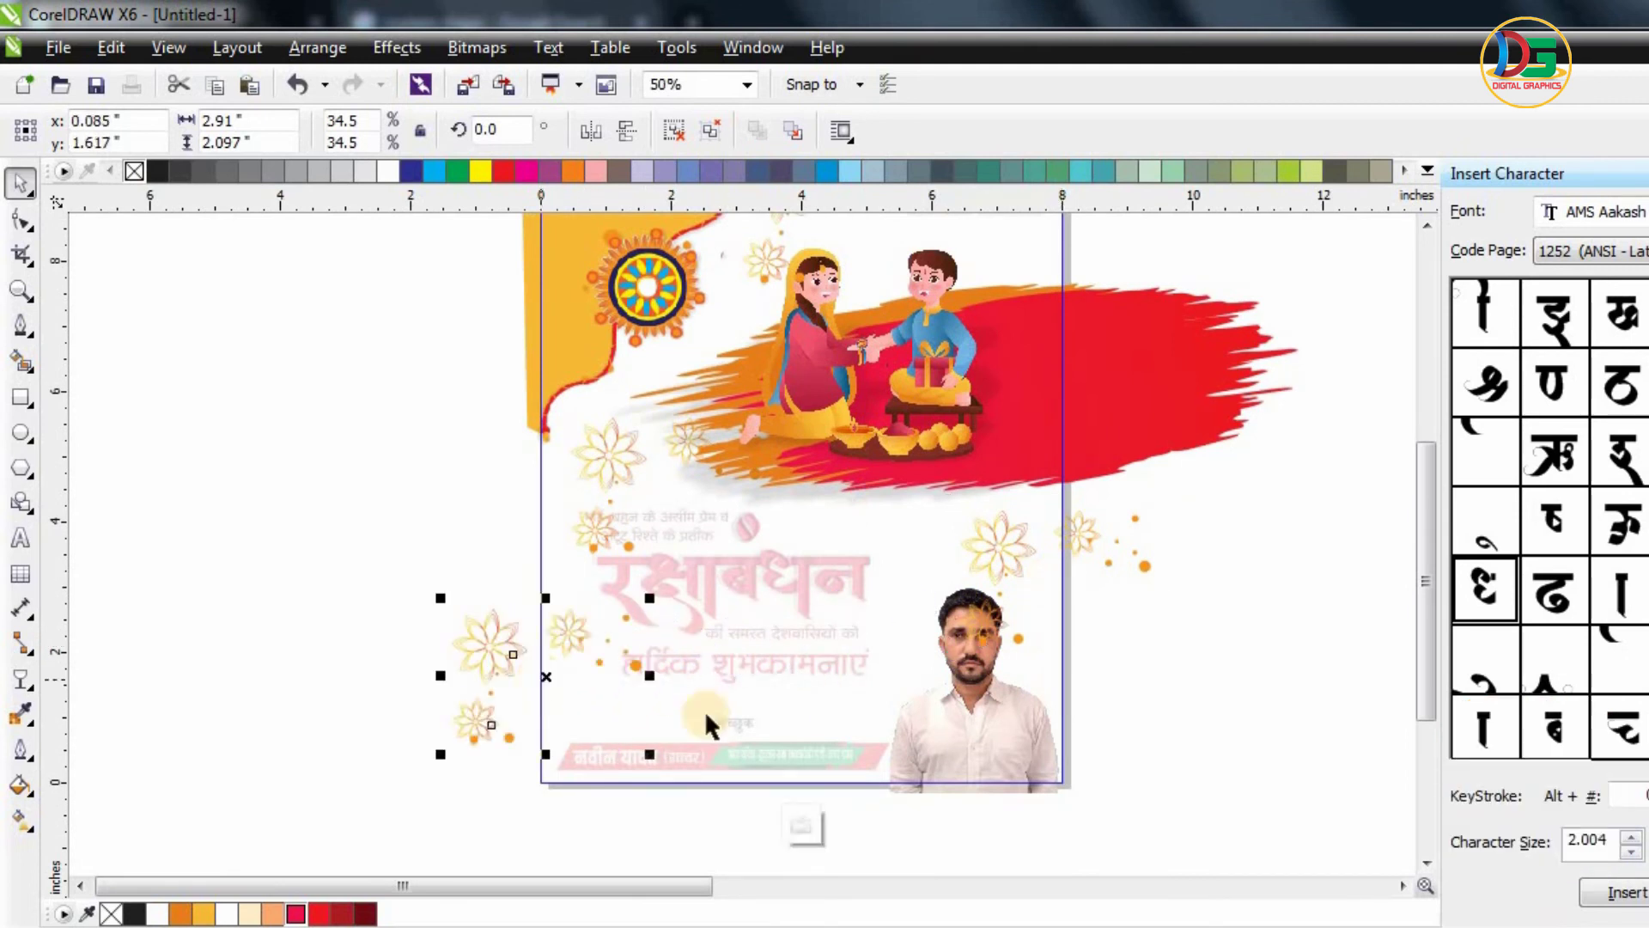
pyautogui.click(801, 827)
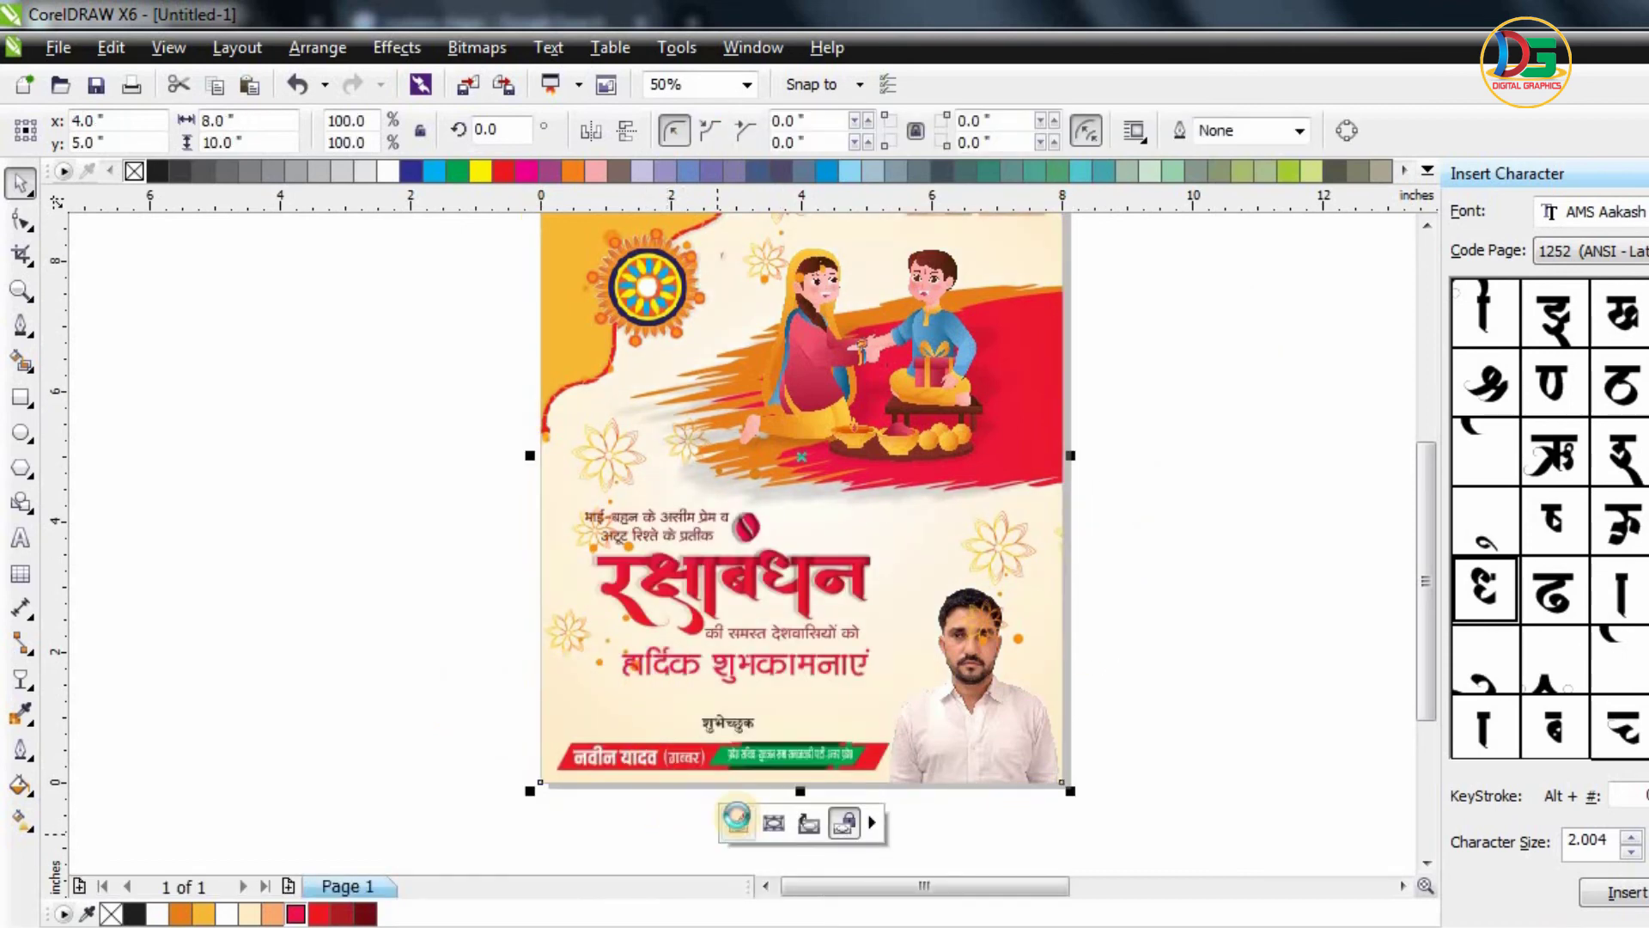
# - Edit the background's PowerClip contents again and move both left-hand ornaments farther past the page edge and the one above the man's photo outward
pyautogui.click(736, 819)
pyautogui.moveTo(607, 464)
pyautogui.mouseDown()
pyautogui.moveTo(490, 467)
pyautogui.moveTo(552, 490)
pyautogui.mouseUp()
pyautogui.hotkey('ctrl', 'z')
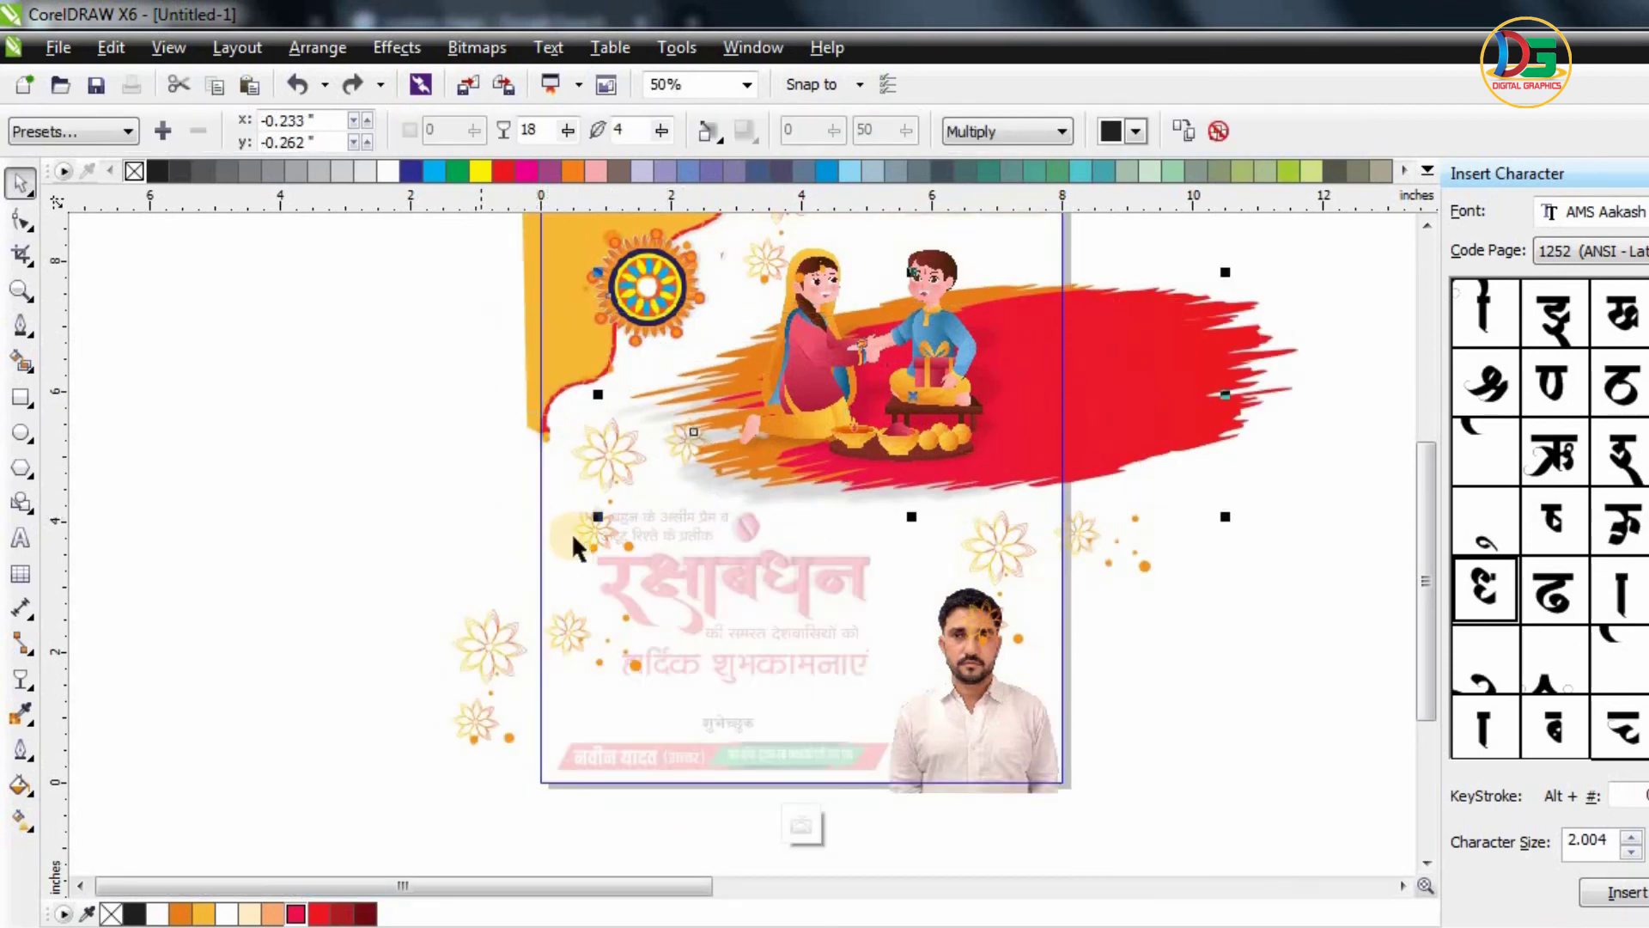
pyautogui.moveTo(563, 580); pyautogui.dragTo(416, 565)
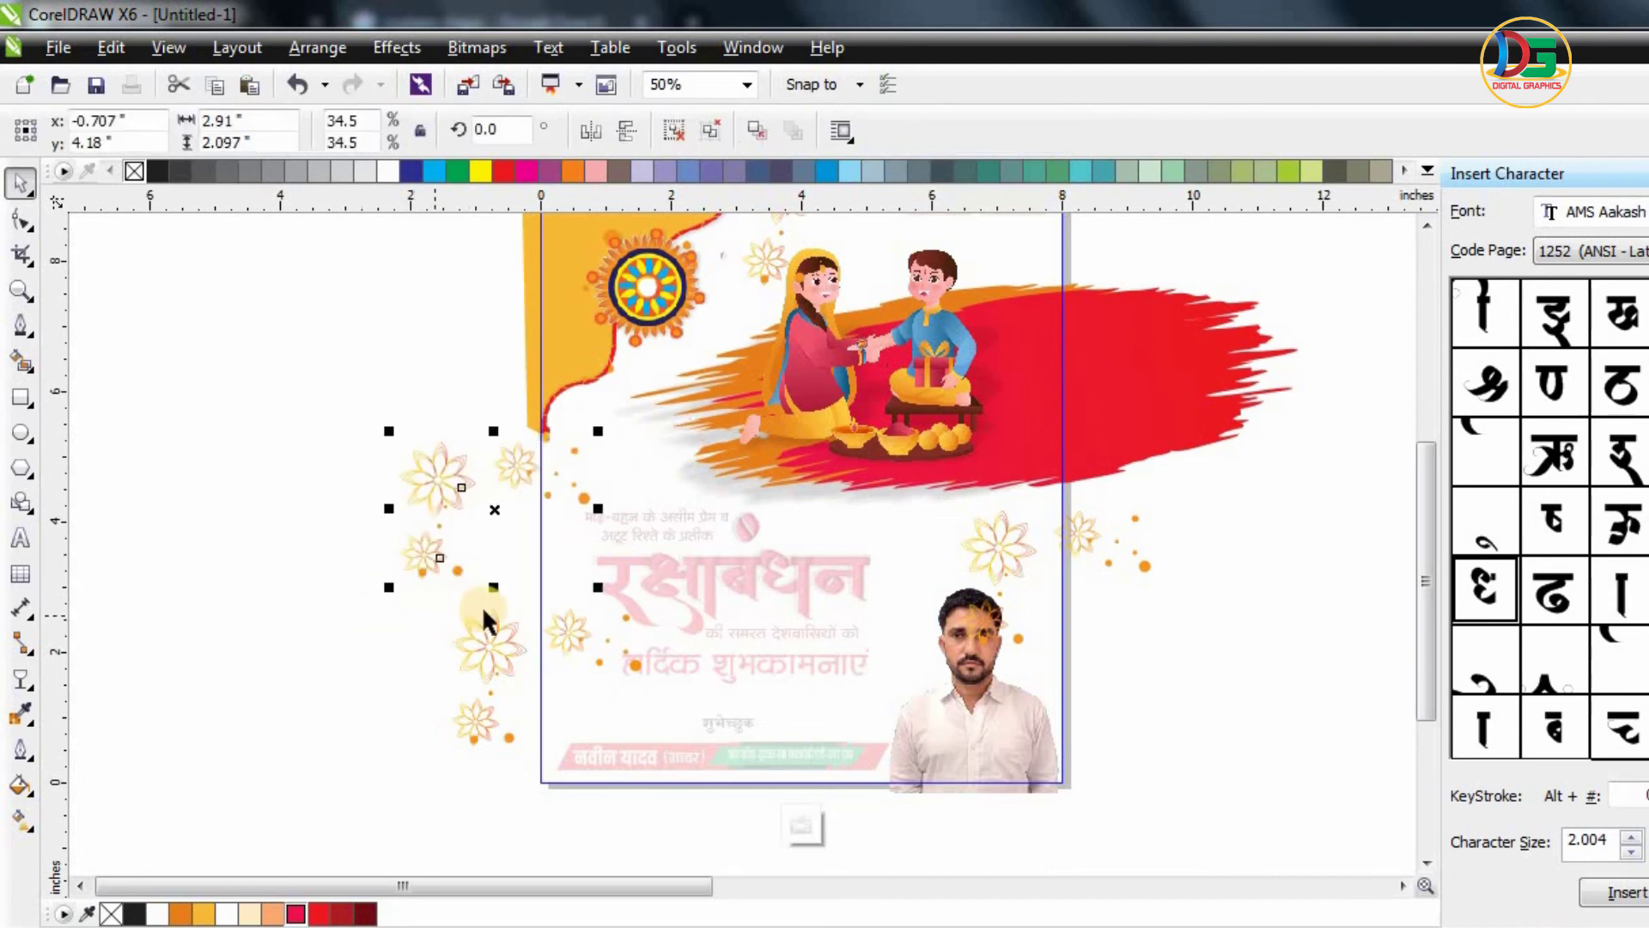
pyautogui.moveTo(481, 642); pyautogui.dragTo(477, 674)
pyautogui.moveTo(994, 562); pyautogui.dragTo(1031, 542)
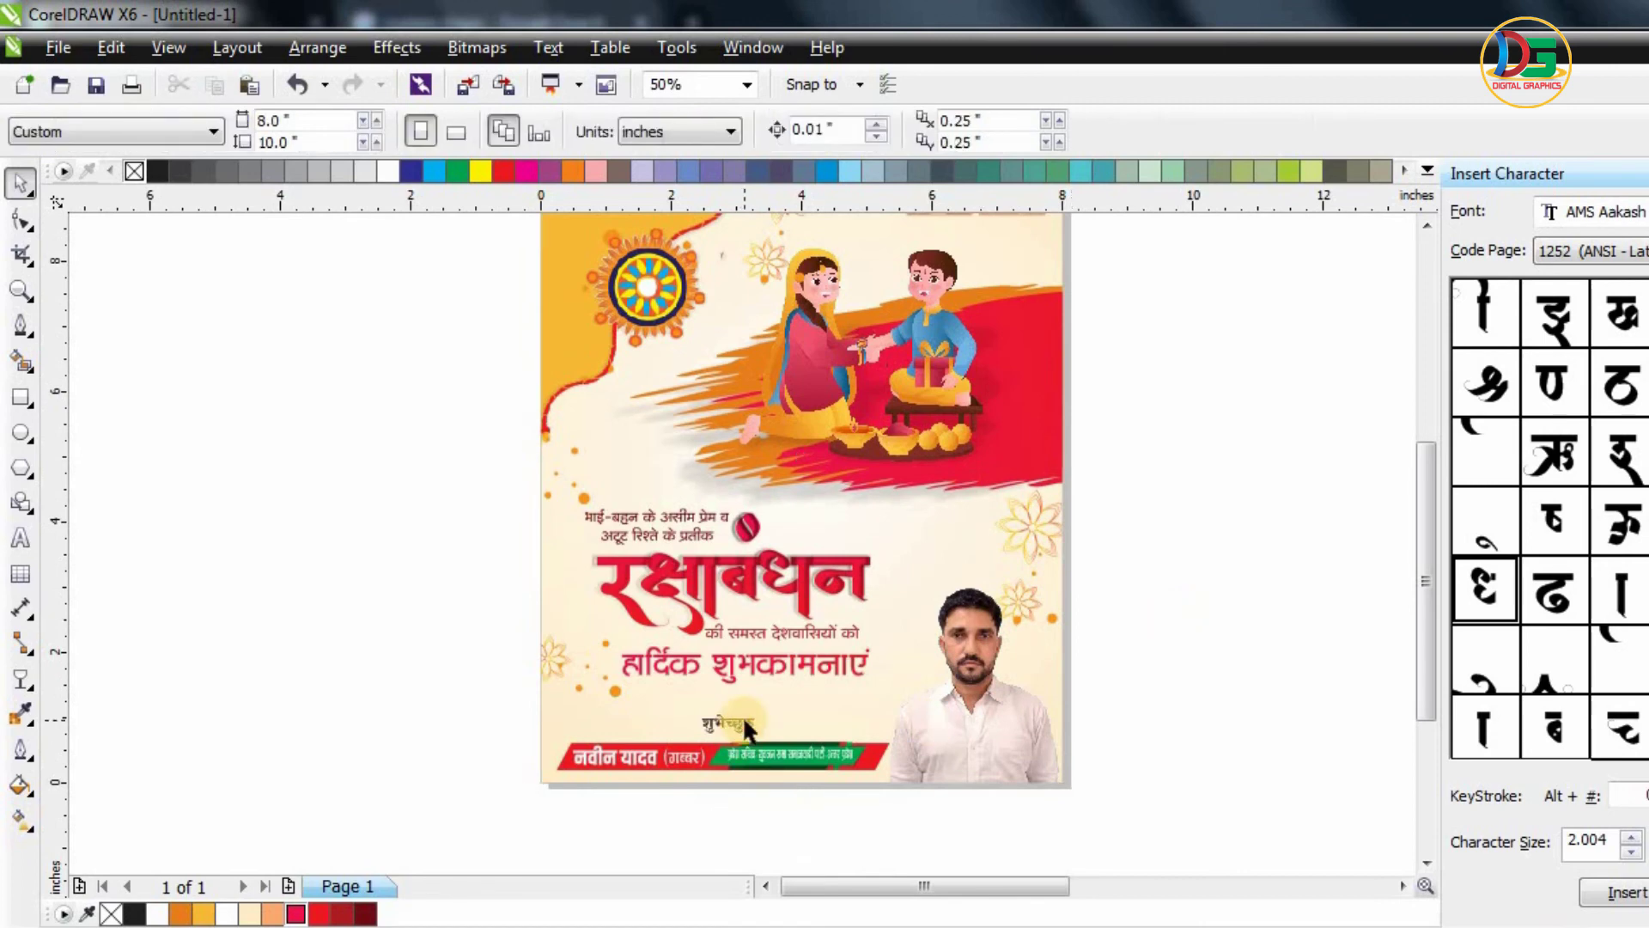
# - Reopen the background's PowerClip contents, lower the ornament beside the tagline slightly, and shift the lower-left and right-hand ornaments a little farther outward
pyautogui.scroll(-1, 742, 715)
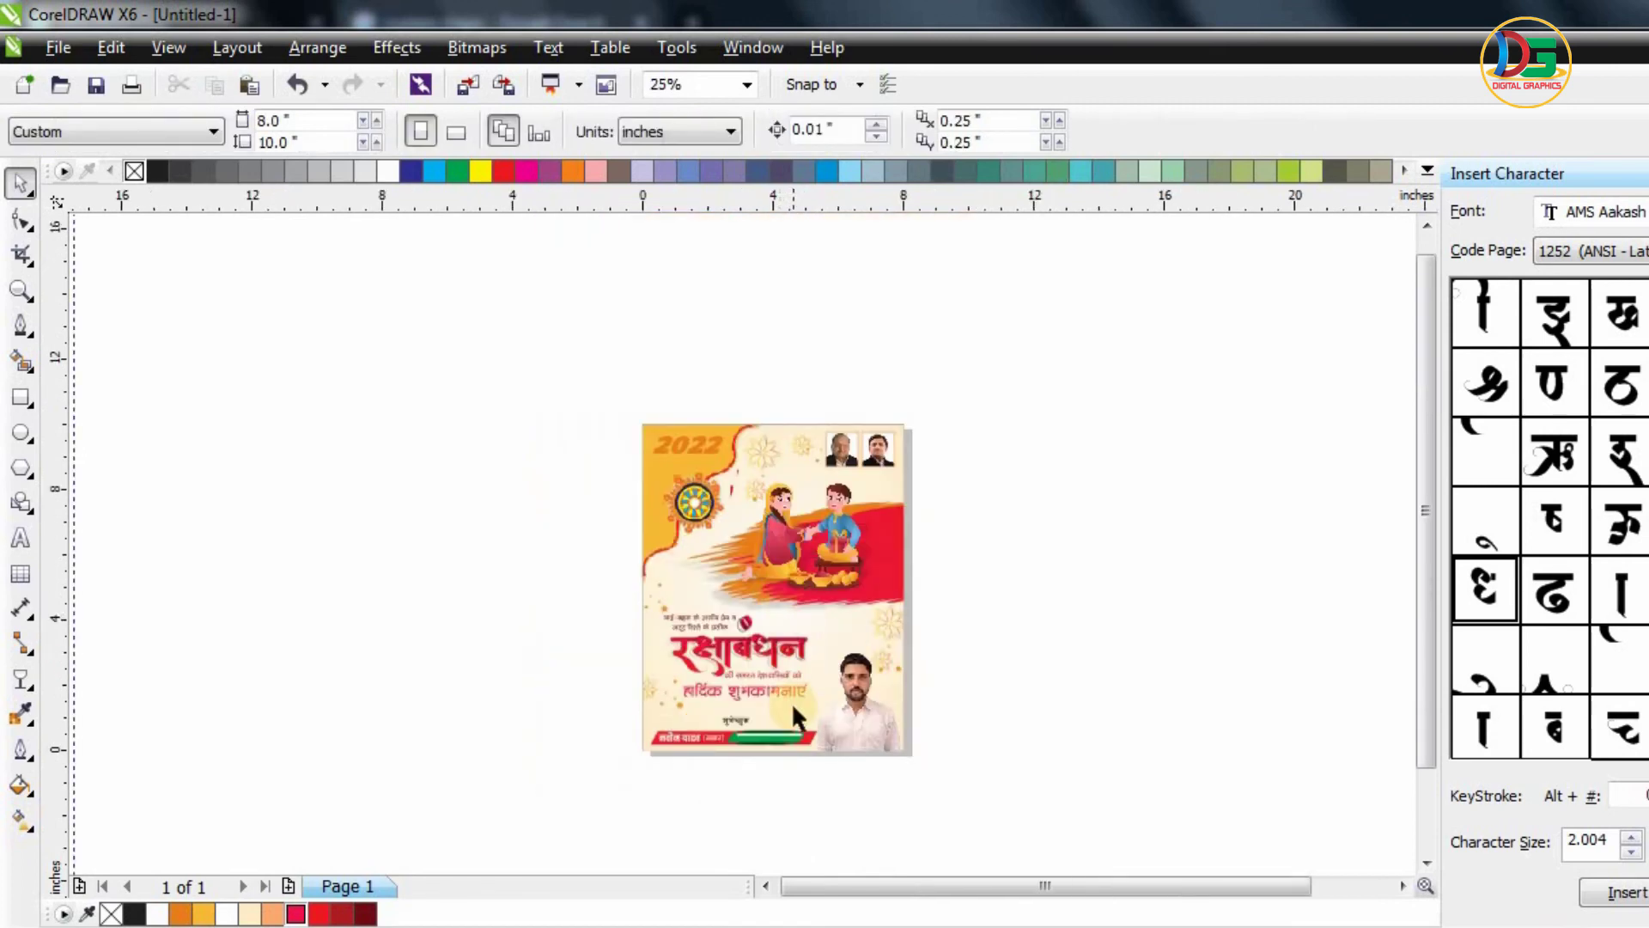
pyautogui.scroll(1, 793, 705)
pyautogui.click(796, 670)
pyautogui.click(673, 761)
pyautogui.click(585, 704)
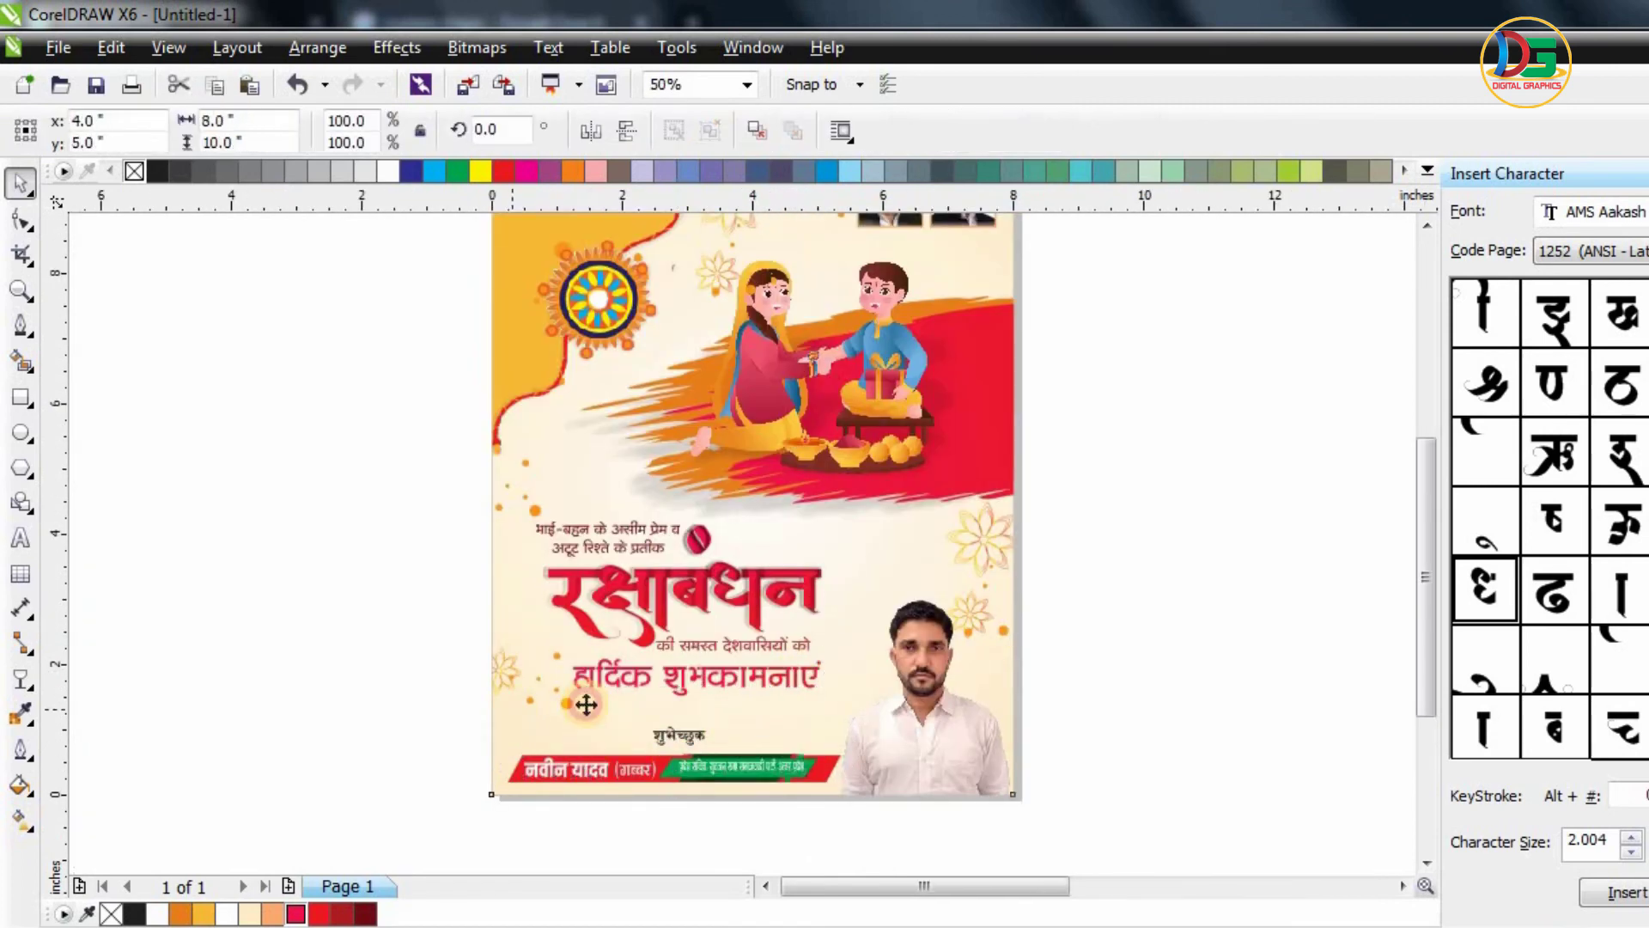
pyautogui.click(670, 825)
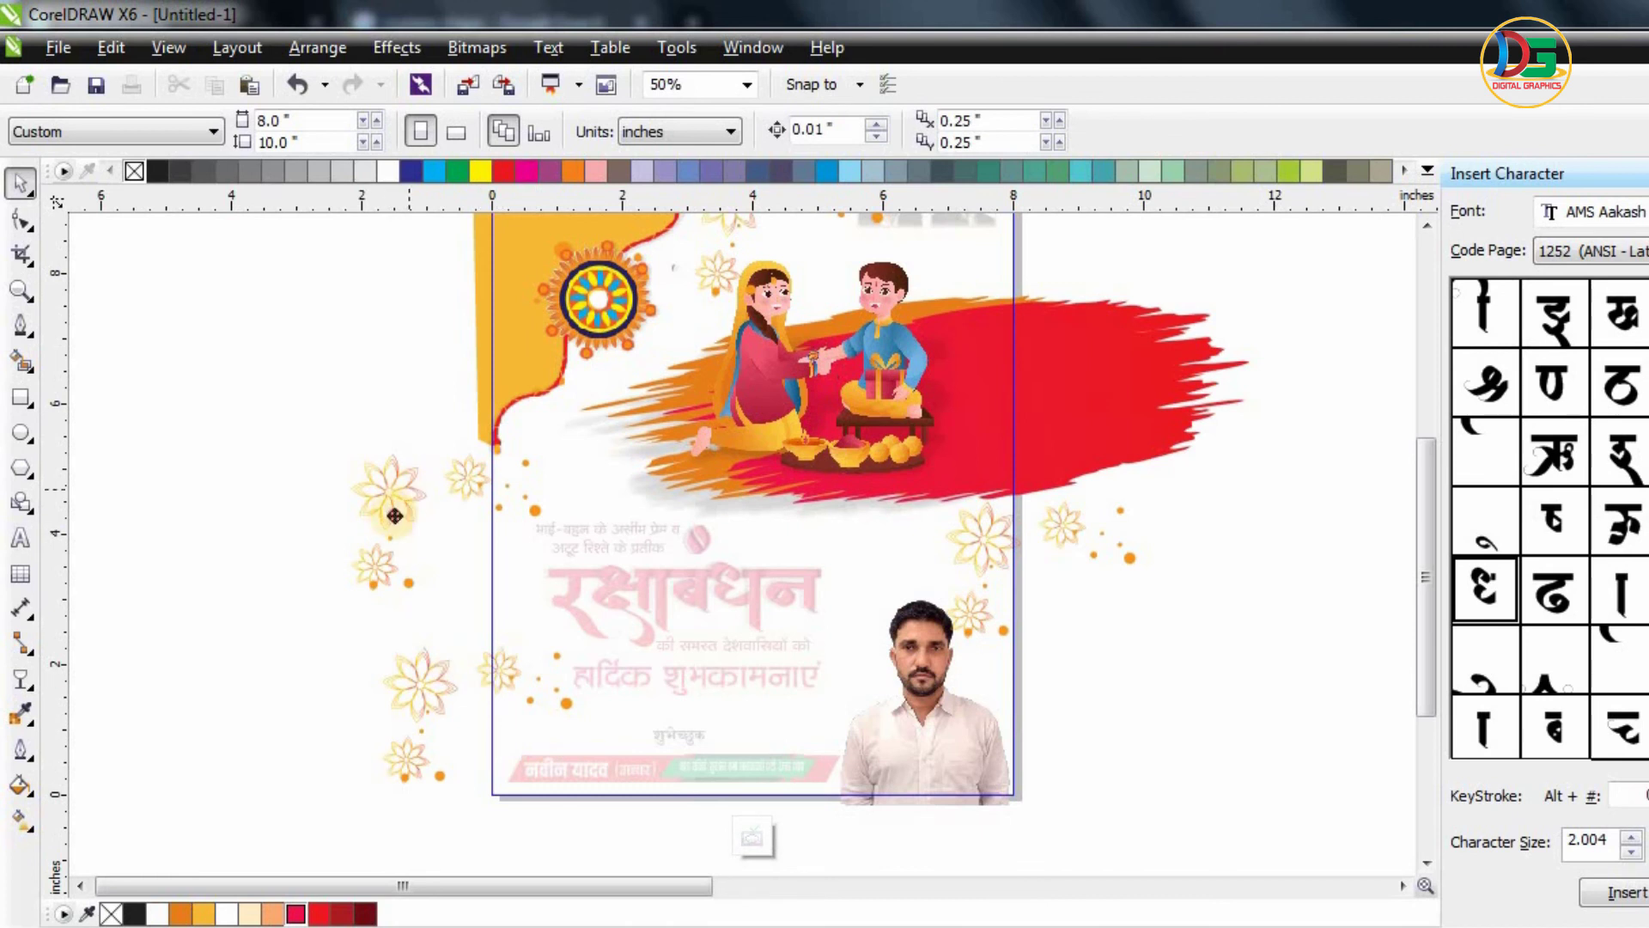
pyautogui.moveTo(394, 515); pyautogui.dragTo(384, 537)
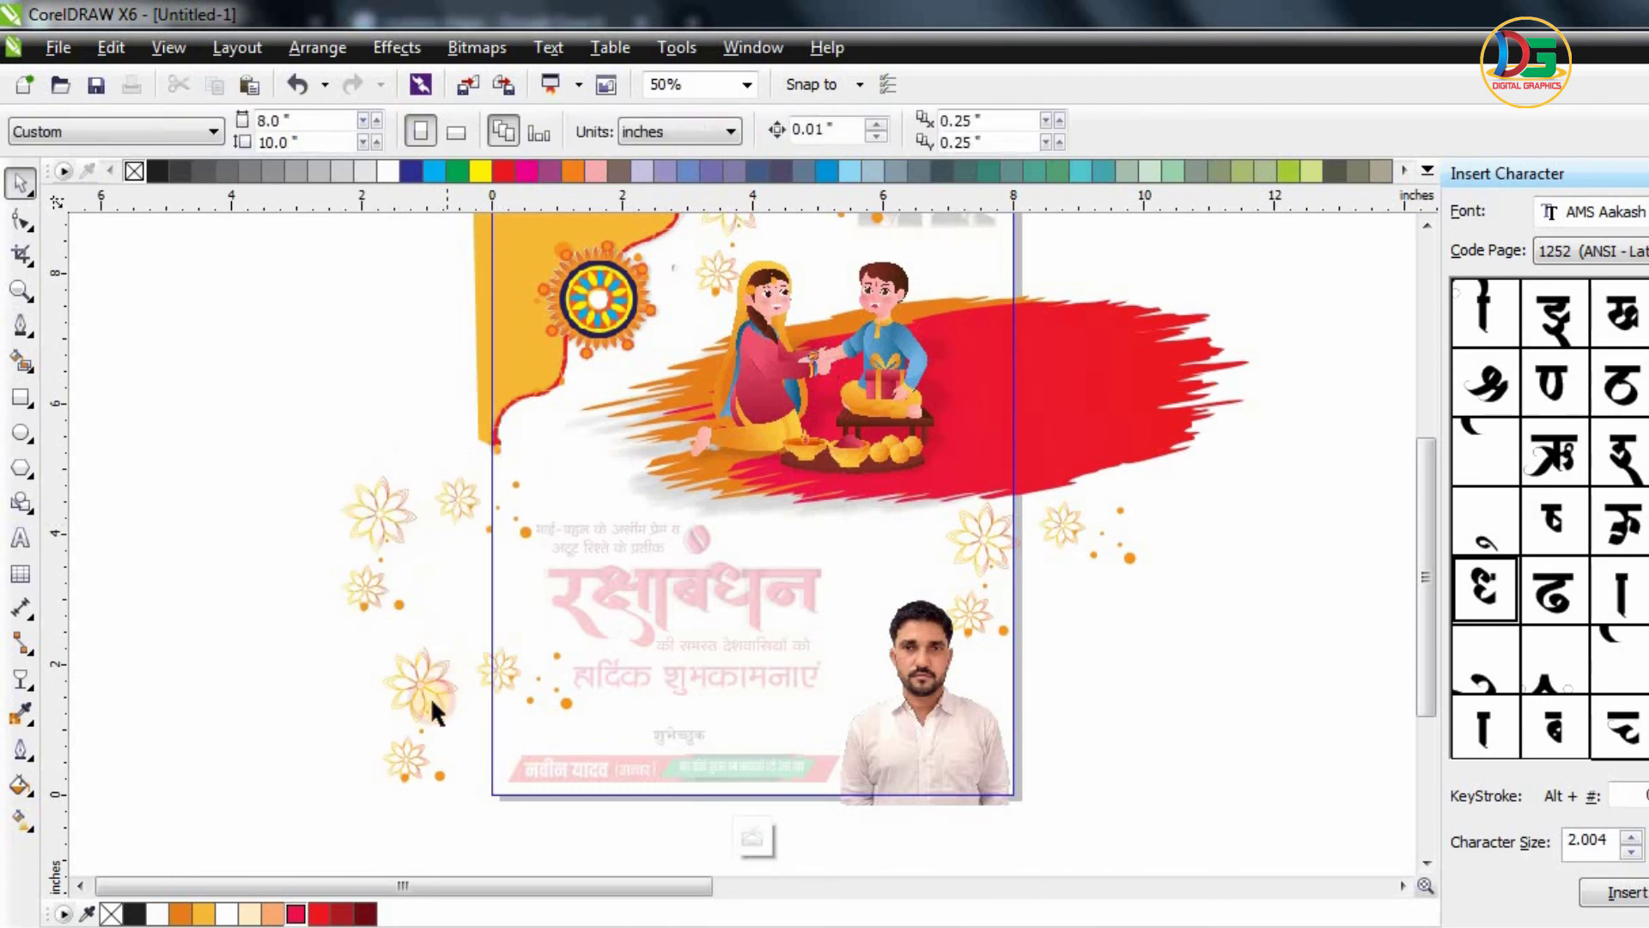
pyautogui.moveTo(423, 685); pyautogui.dragTo(1094, 521)
pyautogui.scroll(-1, 928, 688)
pyautogui.scroll(1, 920, 368)
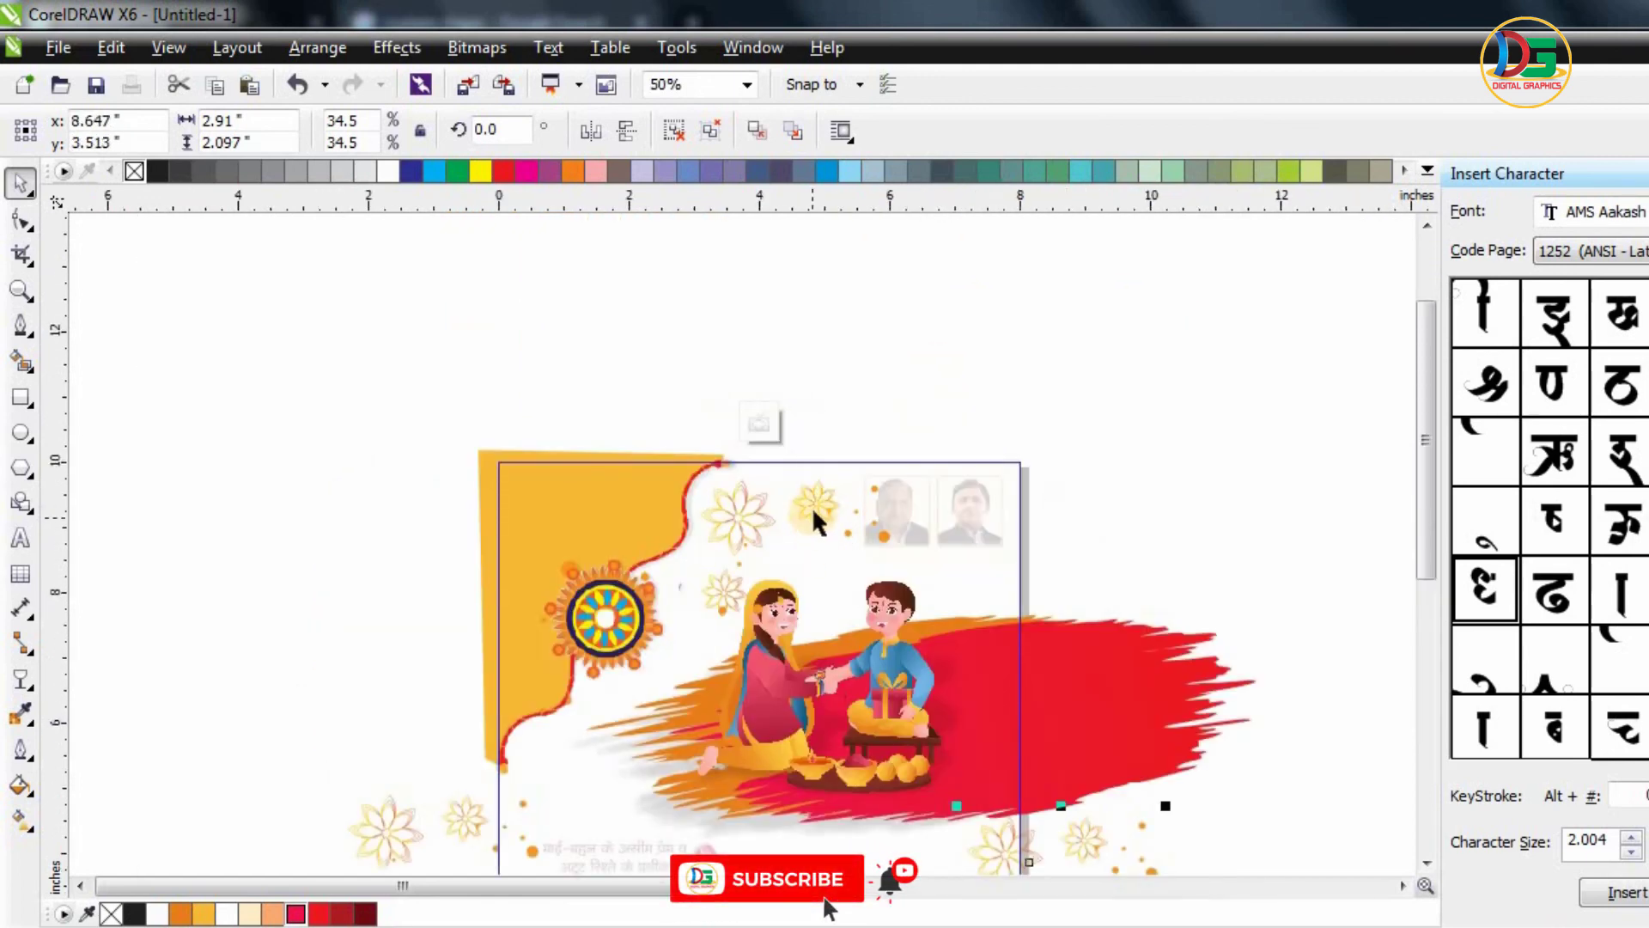
# - Move the top ornament up across the page's upper edge, copy it into the yellow corner, and finish editing the PowerClip
pyautogui.moveTo(814, 520); pyautogui.dragTo(809, 496)
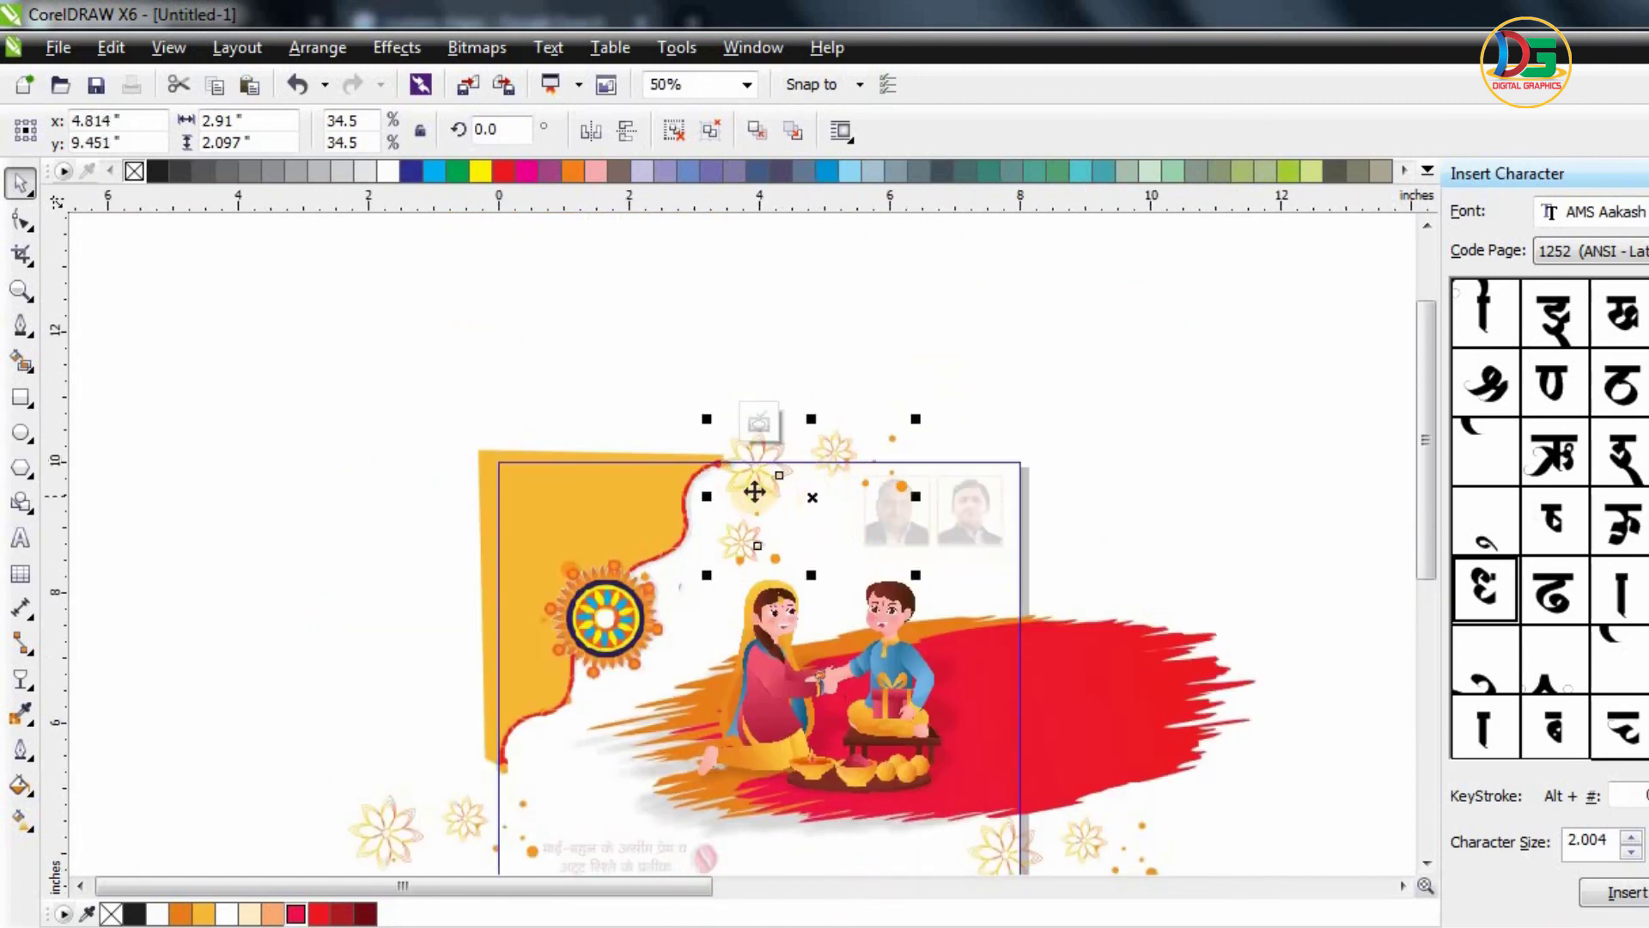
pyautogui.click(747, 314)
pyautogui.click(839, 443)
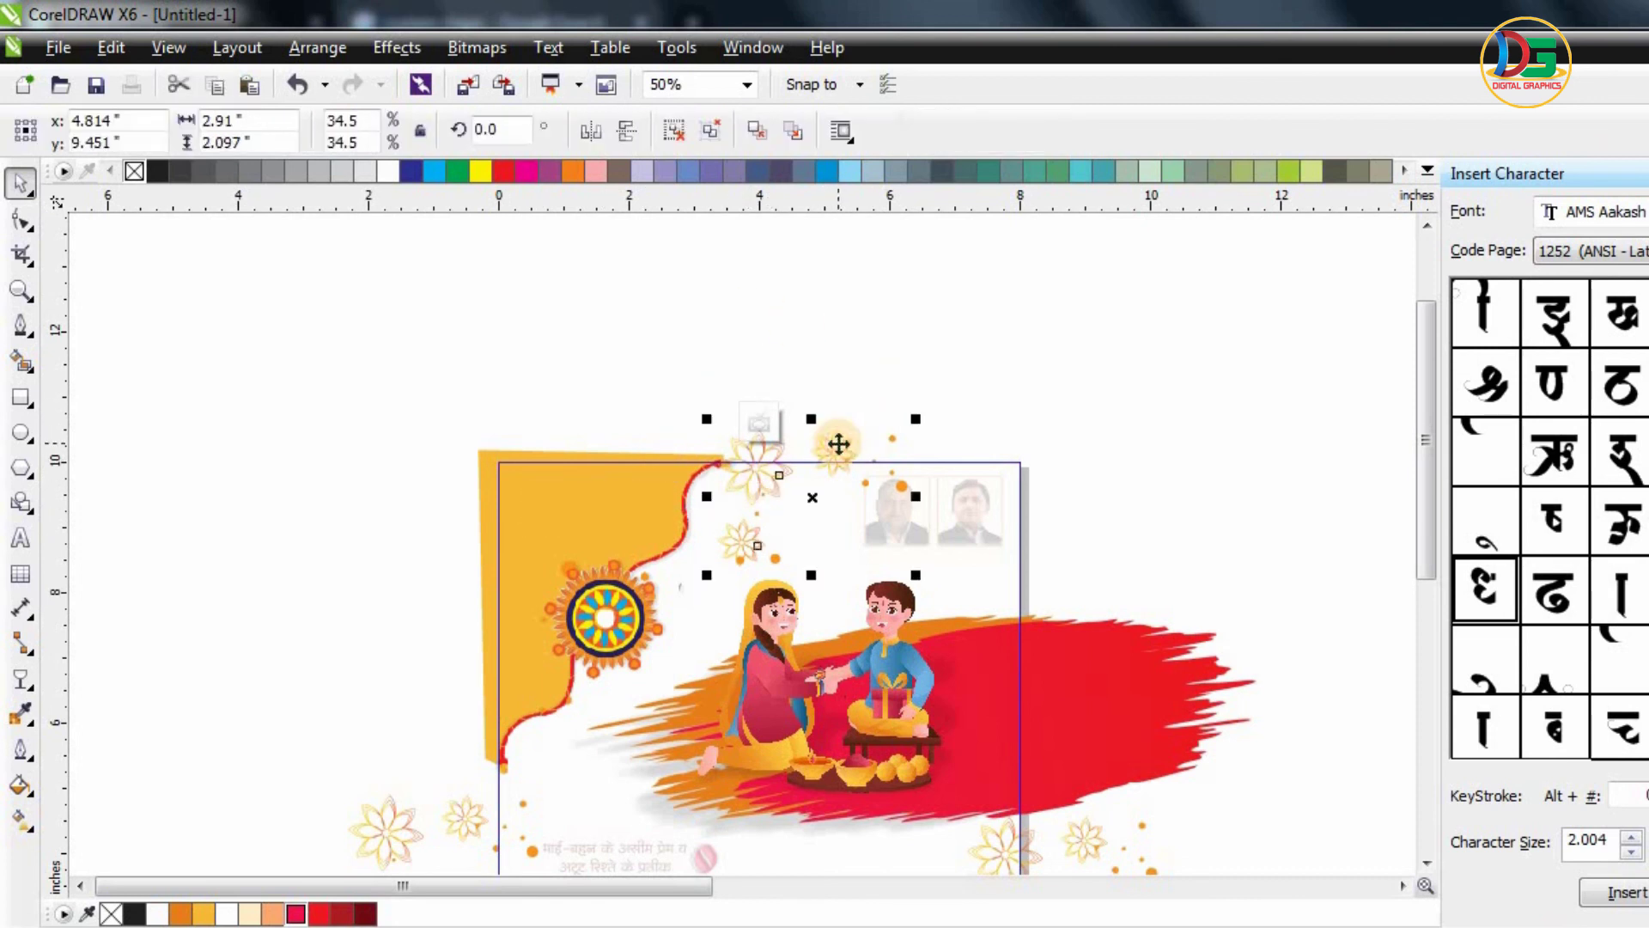
pyautogui.moveTo(839, 443); pyautogui.dragTo(569, 496)
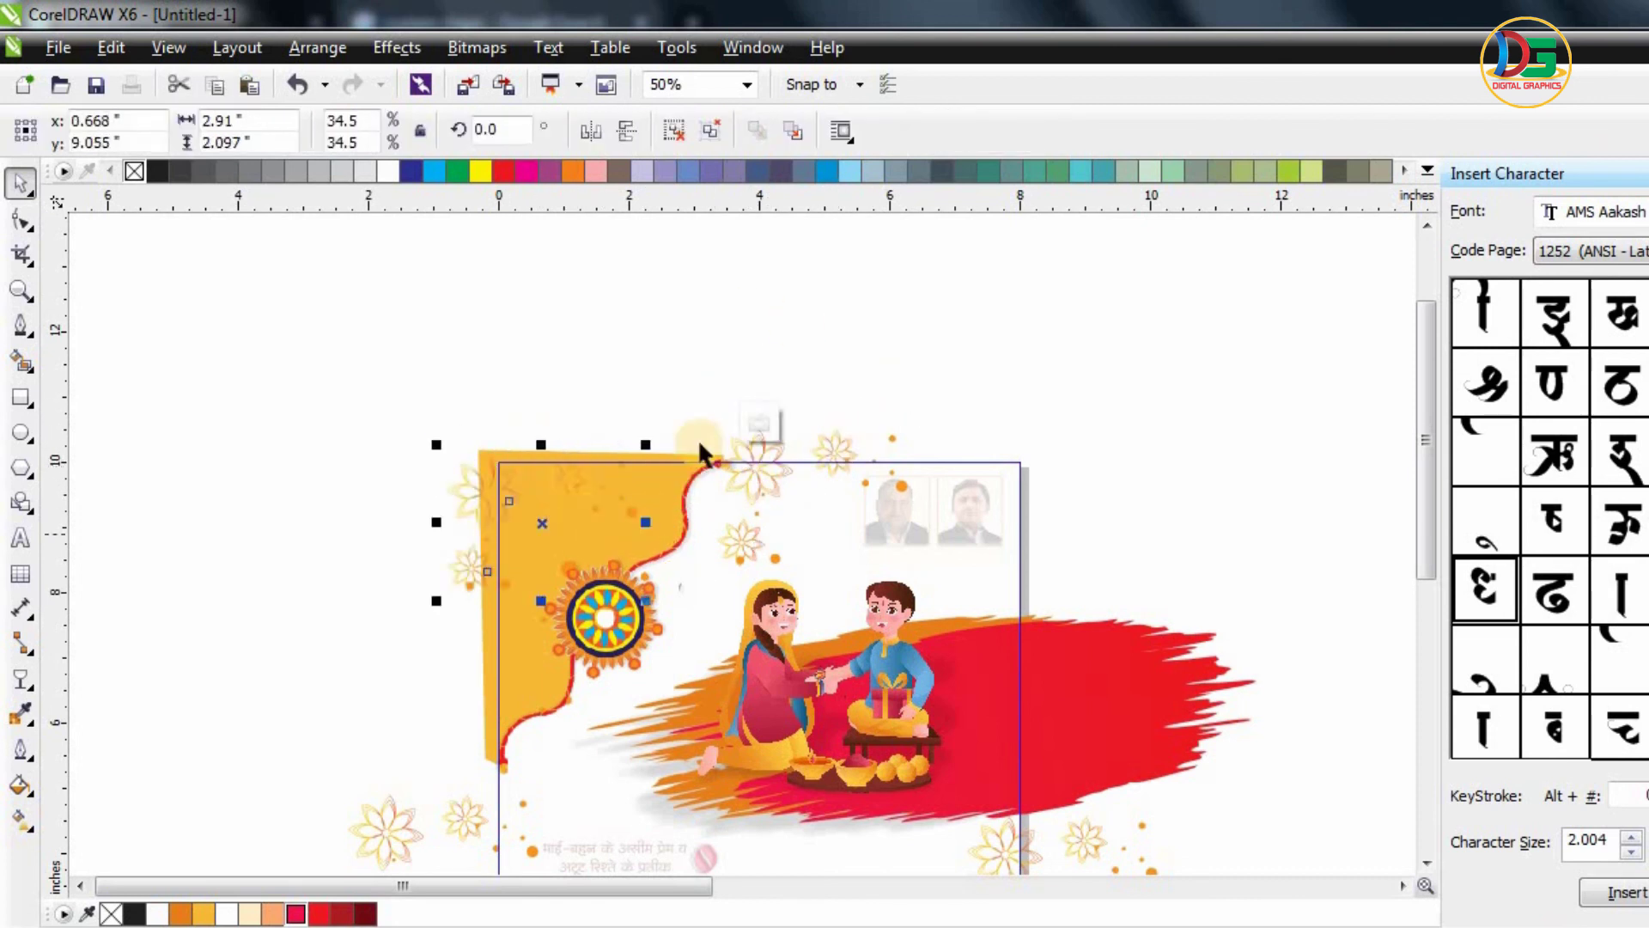
pyautogui.click(755, 424)
pyautogui.click(819, 369)
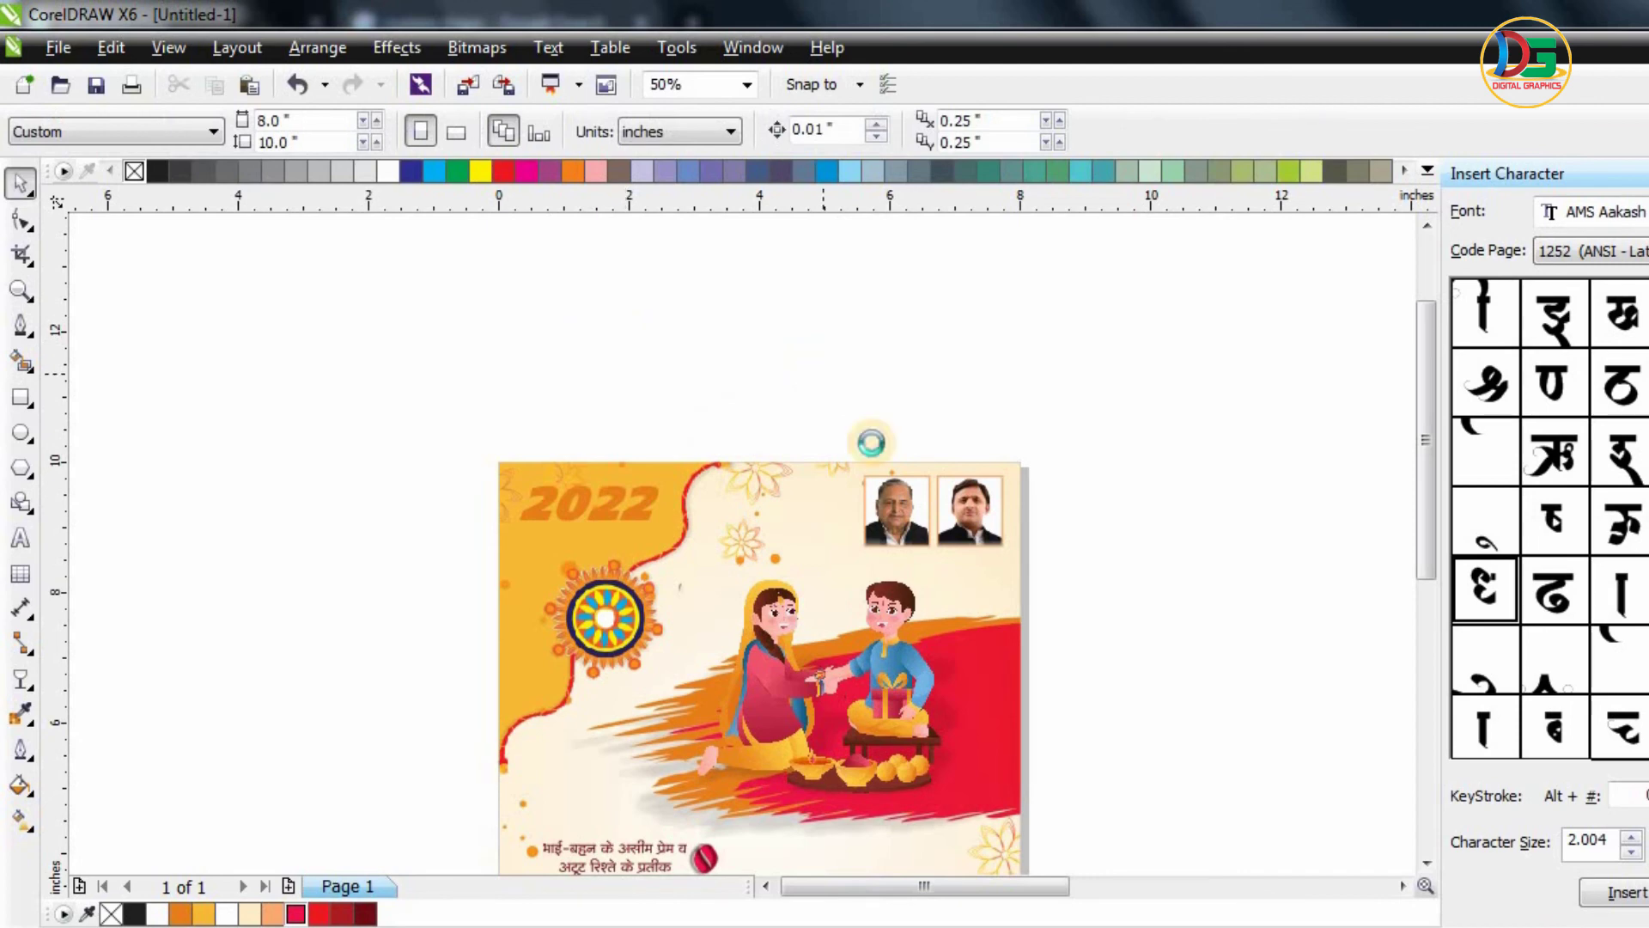
# - Delete the leftover objects beside the page and fit the whole poster in the view
pyautogui.scroll(-1, 871, 443)
pyautogui.scroll(1, 859, 725)
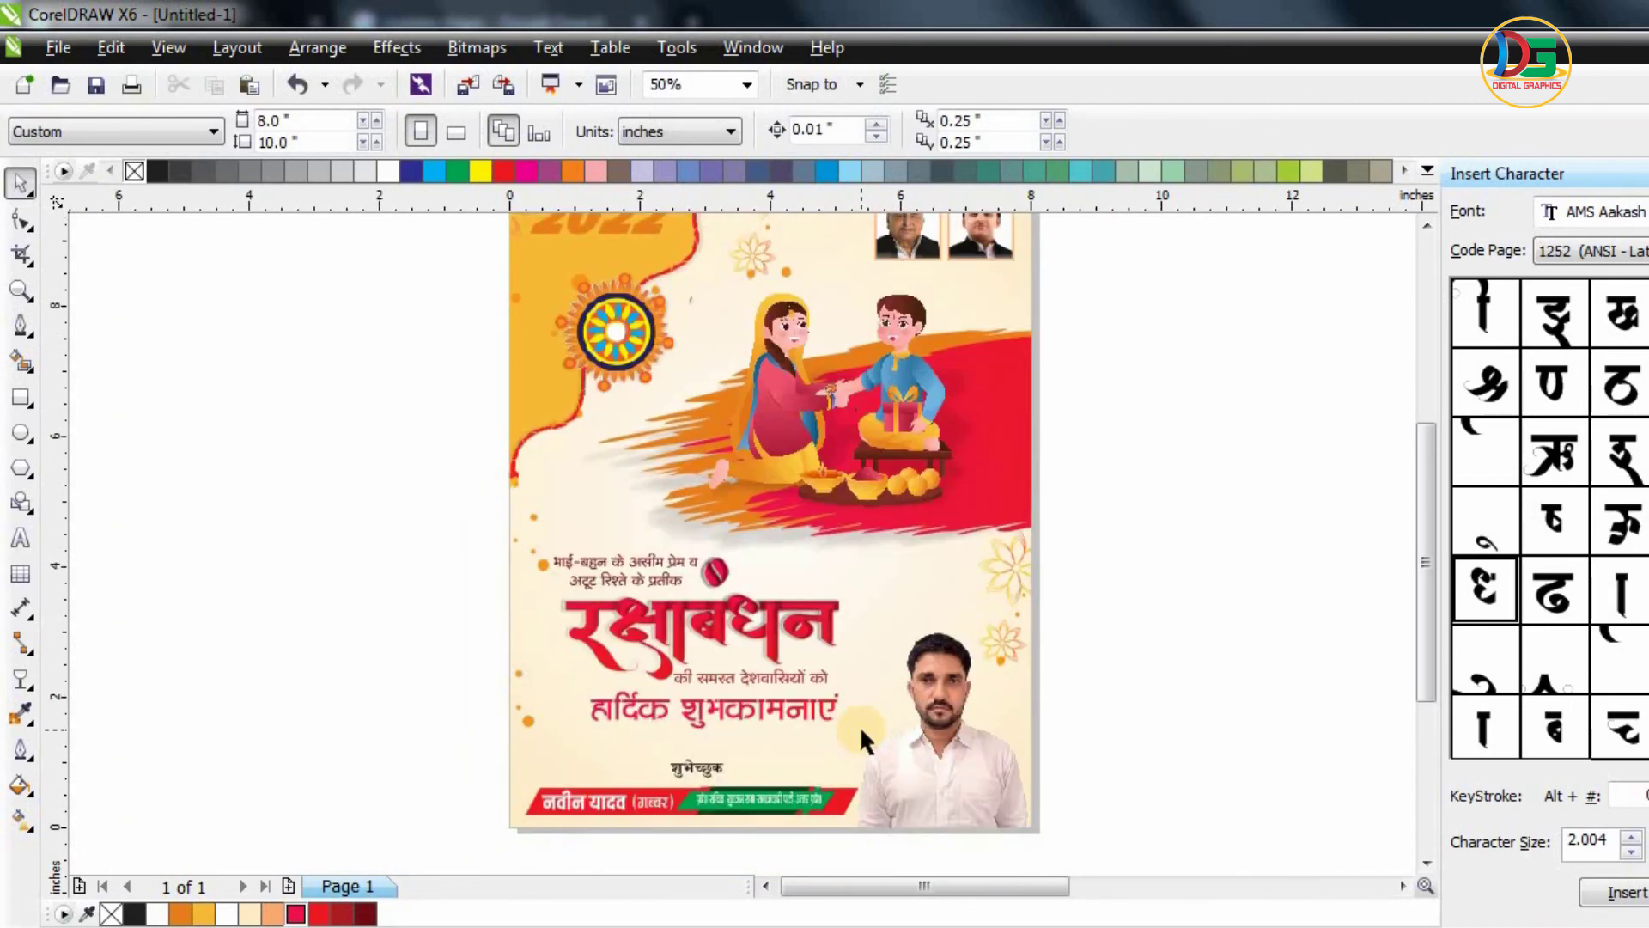
pyautogui.scroll(-4, 940, 653)
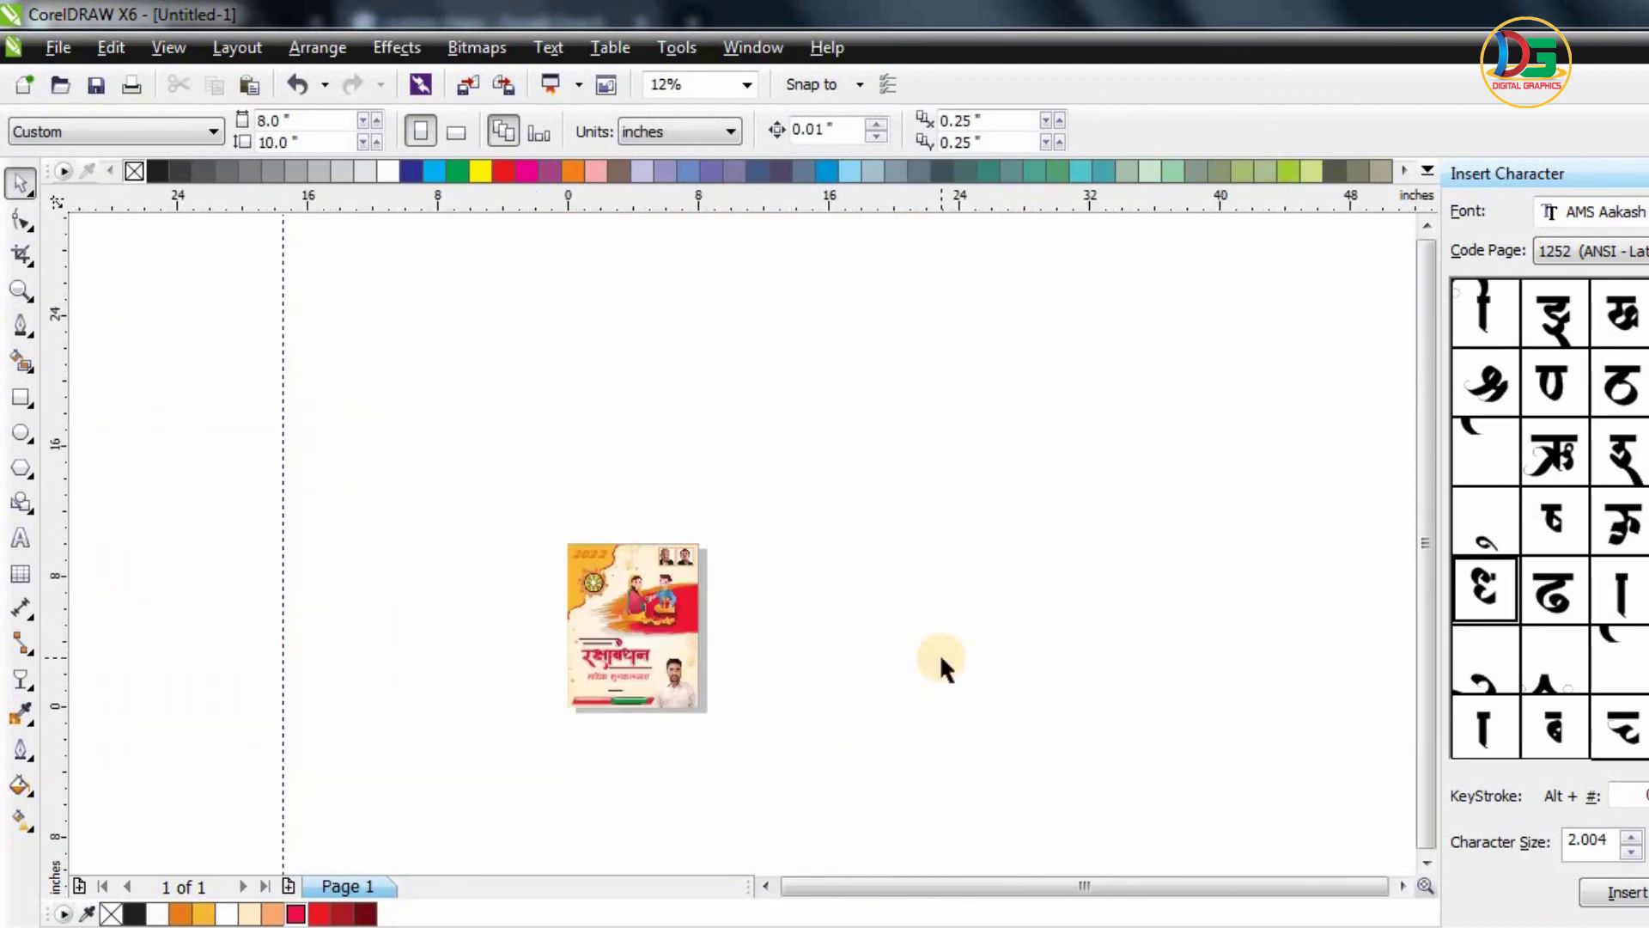
pyautogui.hotkey('ctrl', 'a')
pyautogui.click(878, 357)
pyautogui.moveTo(809, 362); pyautogui.dragTo(1312, 786)
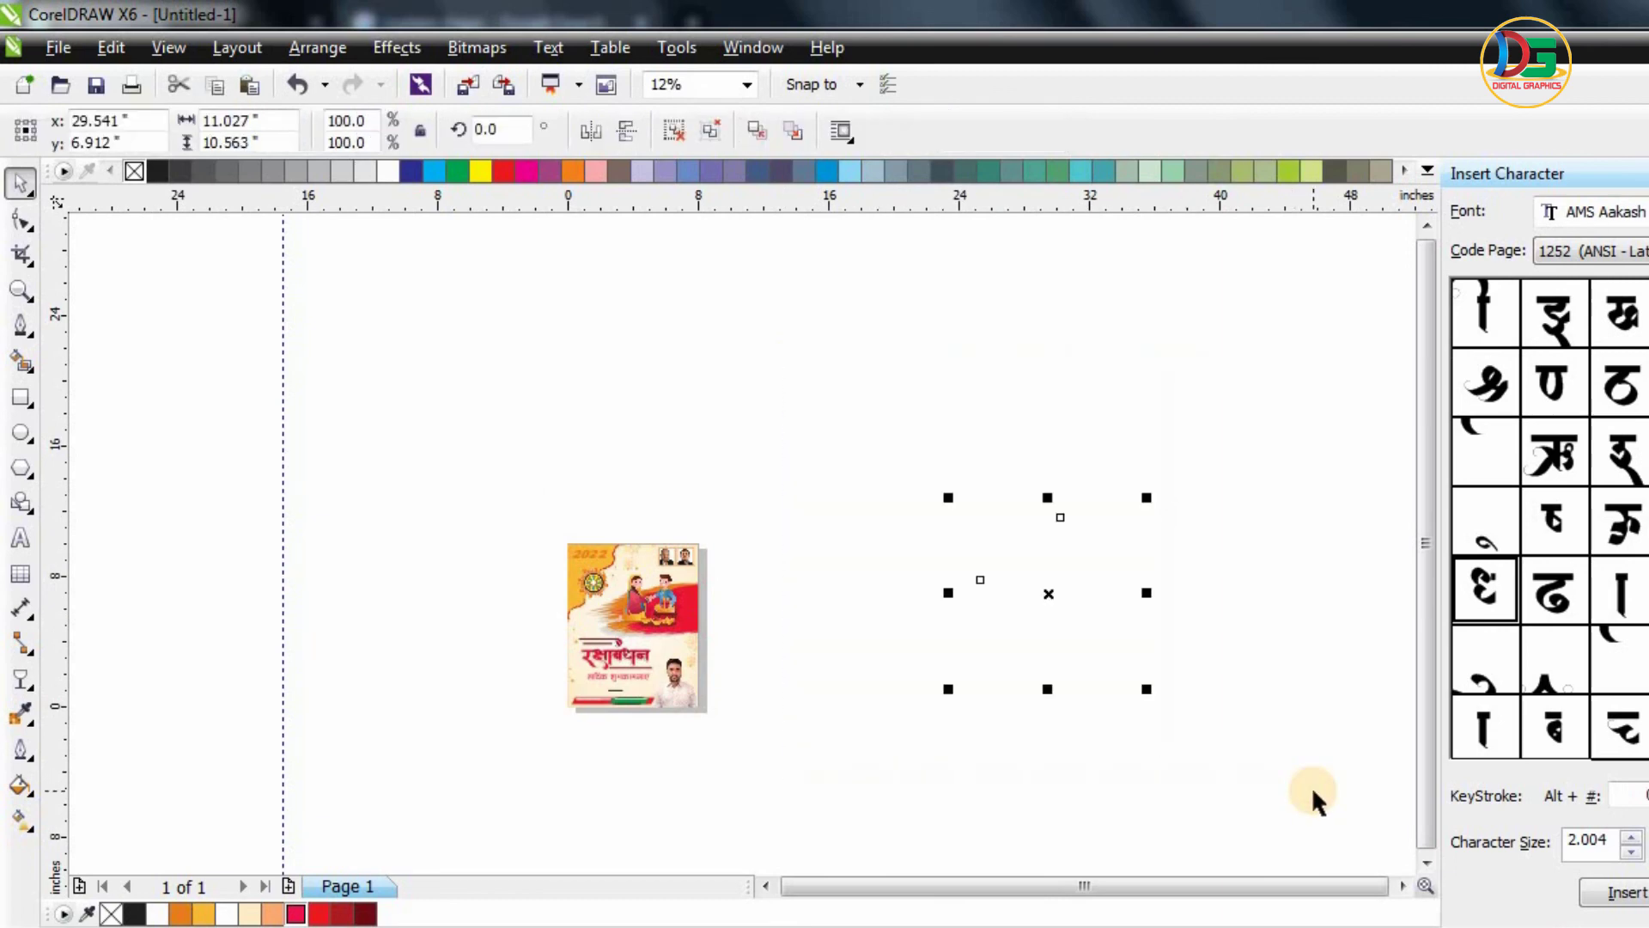
pyautogui.press('Delete')
pyautogui.hotkey('shift', 'F4')
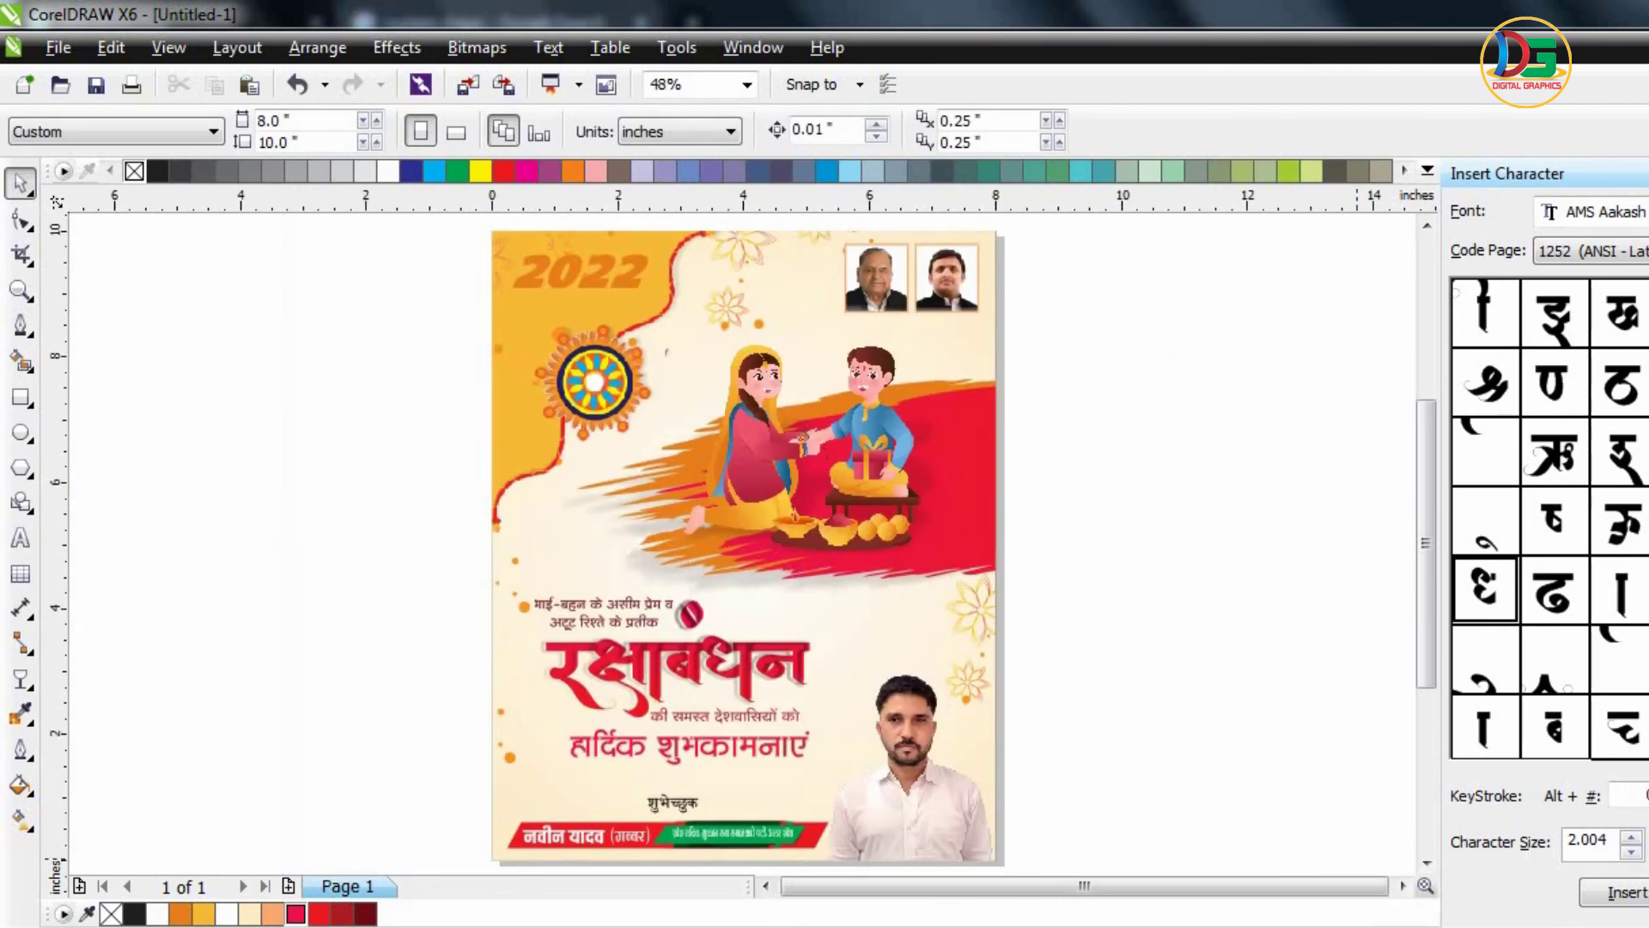
pyautogui.click(1648, 927)
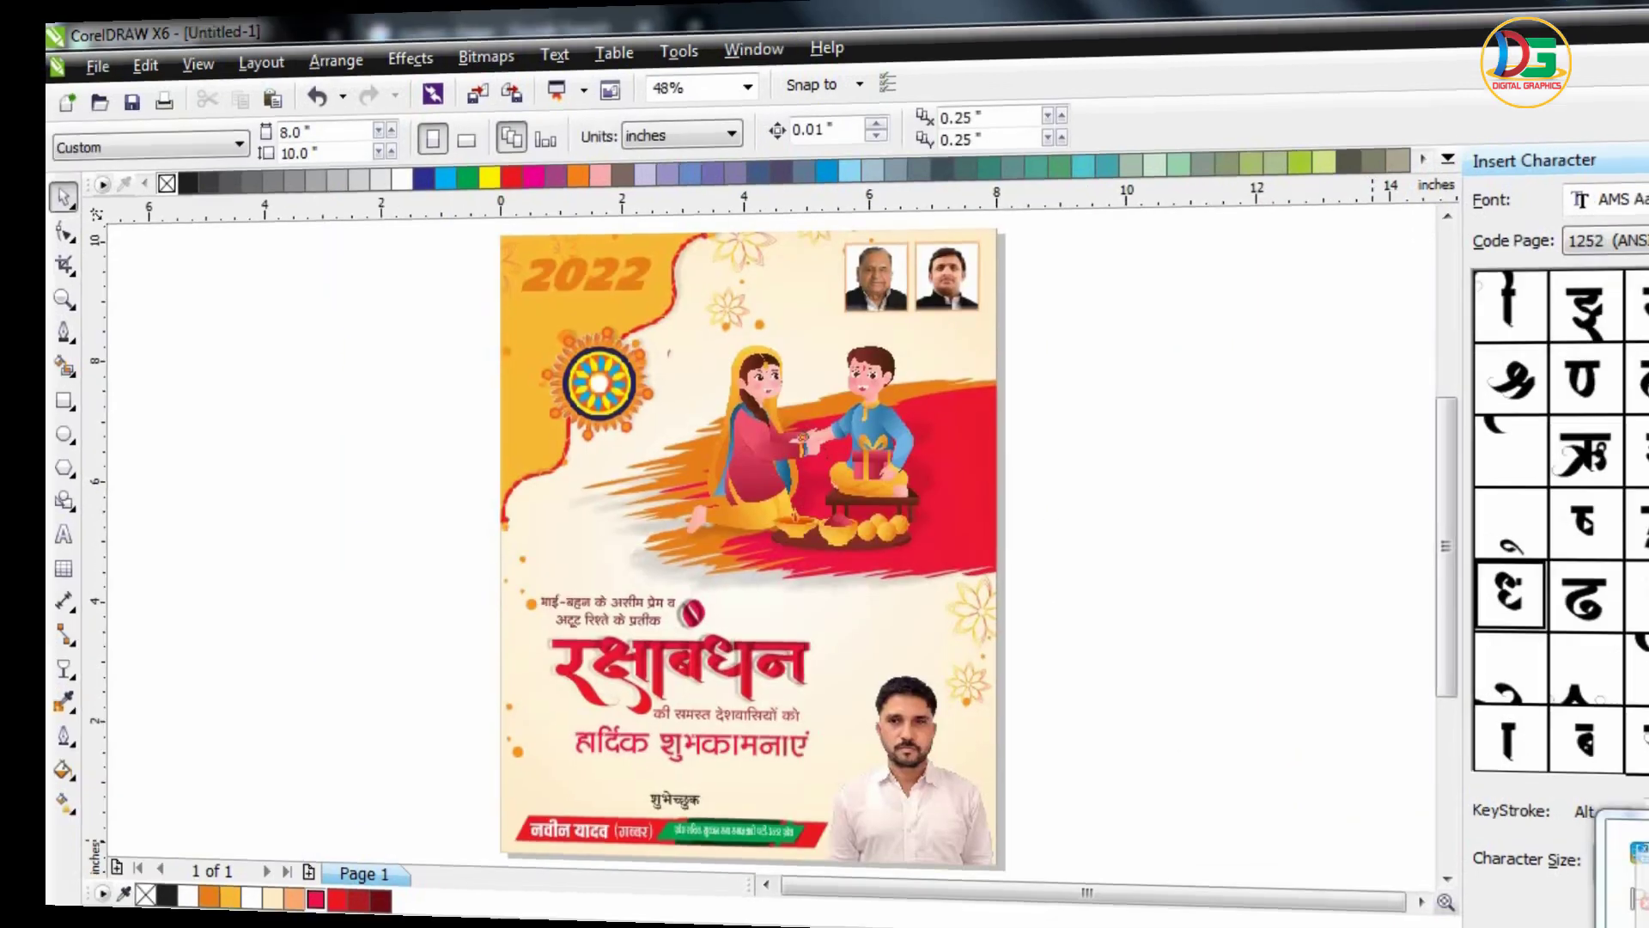